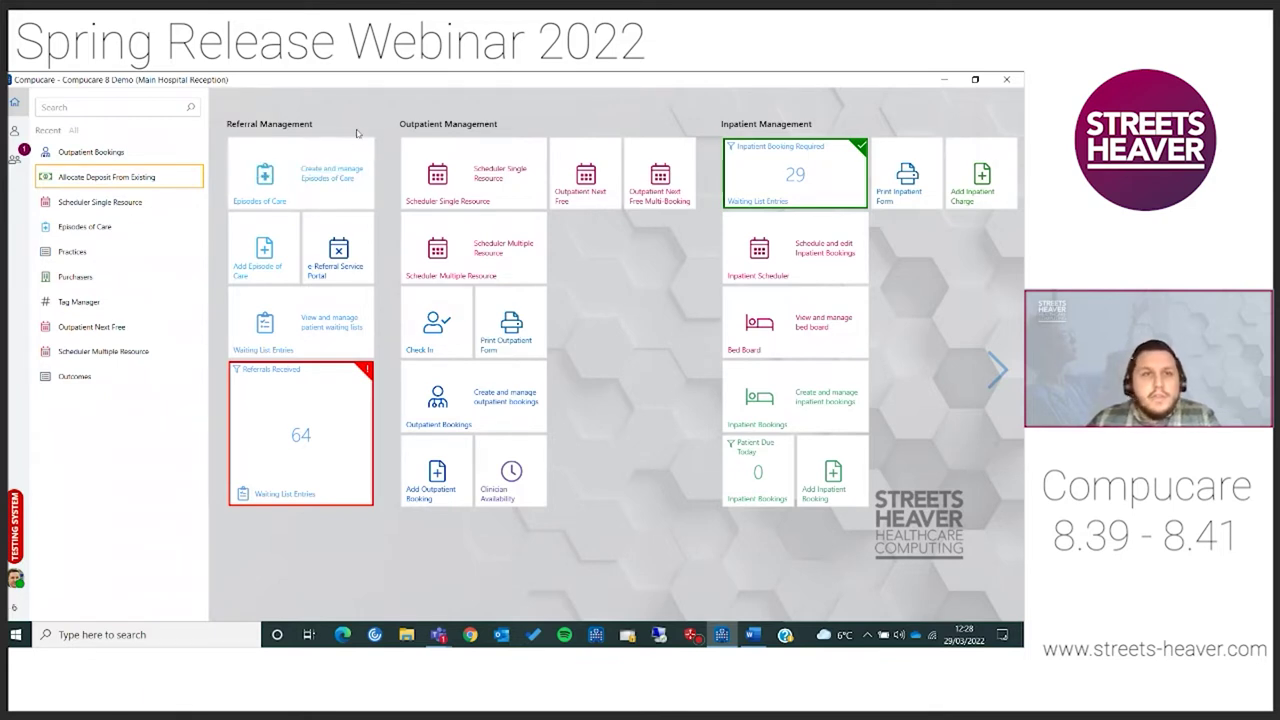
Start a new episode of care and select the patient by surname.
click(302, 172)
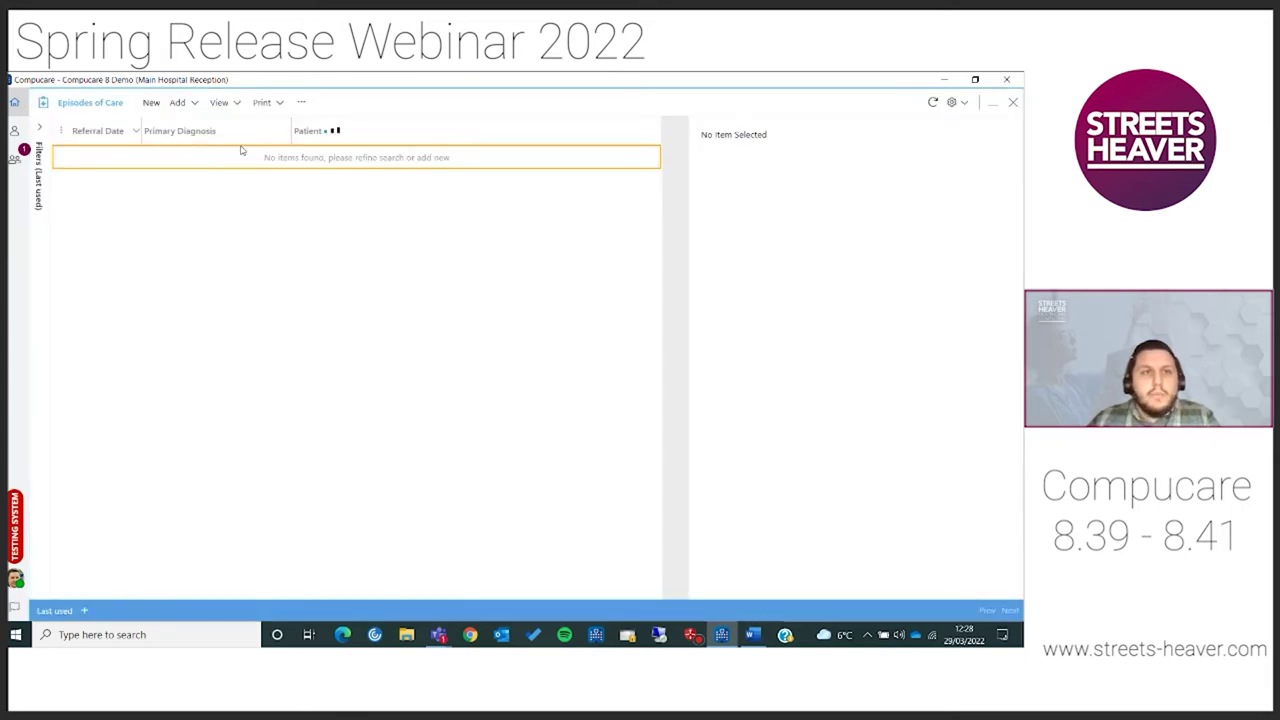
click(153, 108)
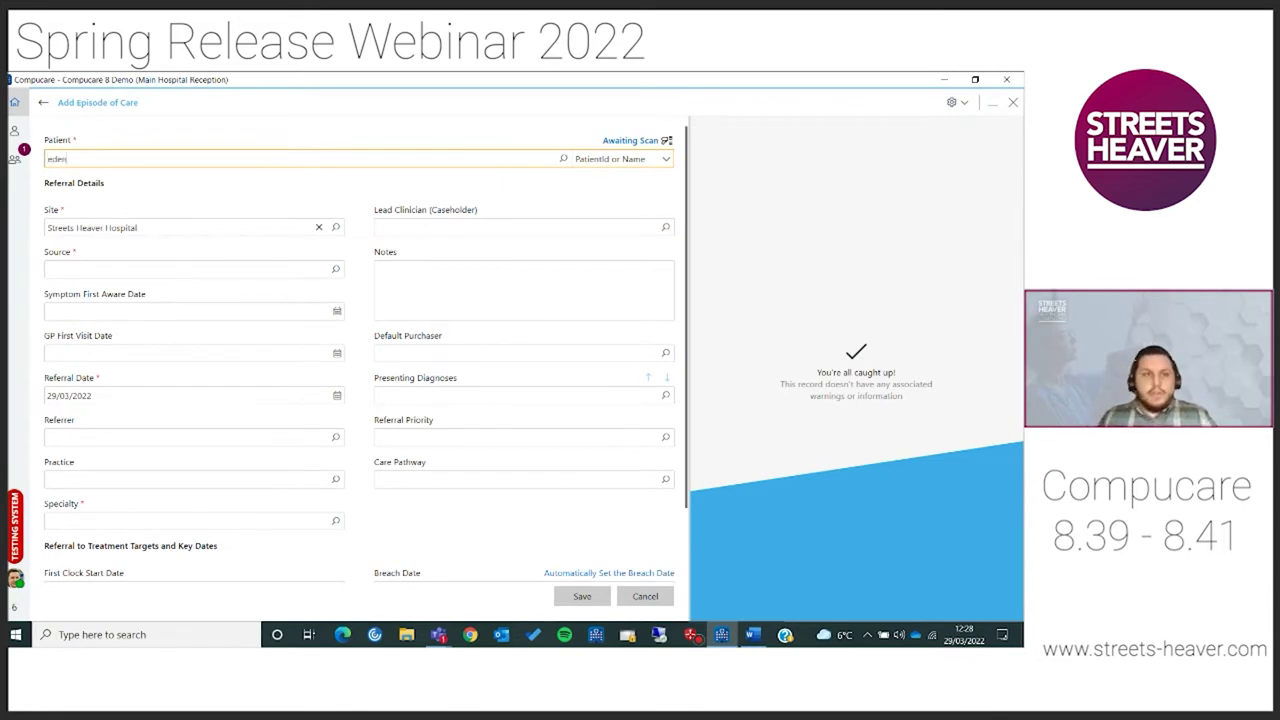
text(eden)
key(Return)
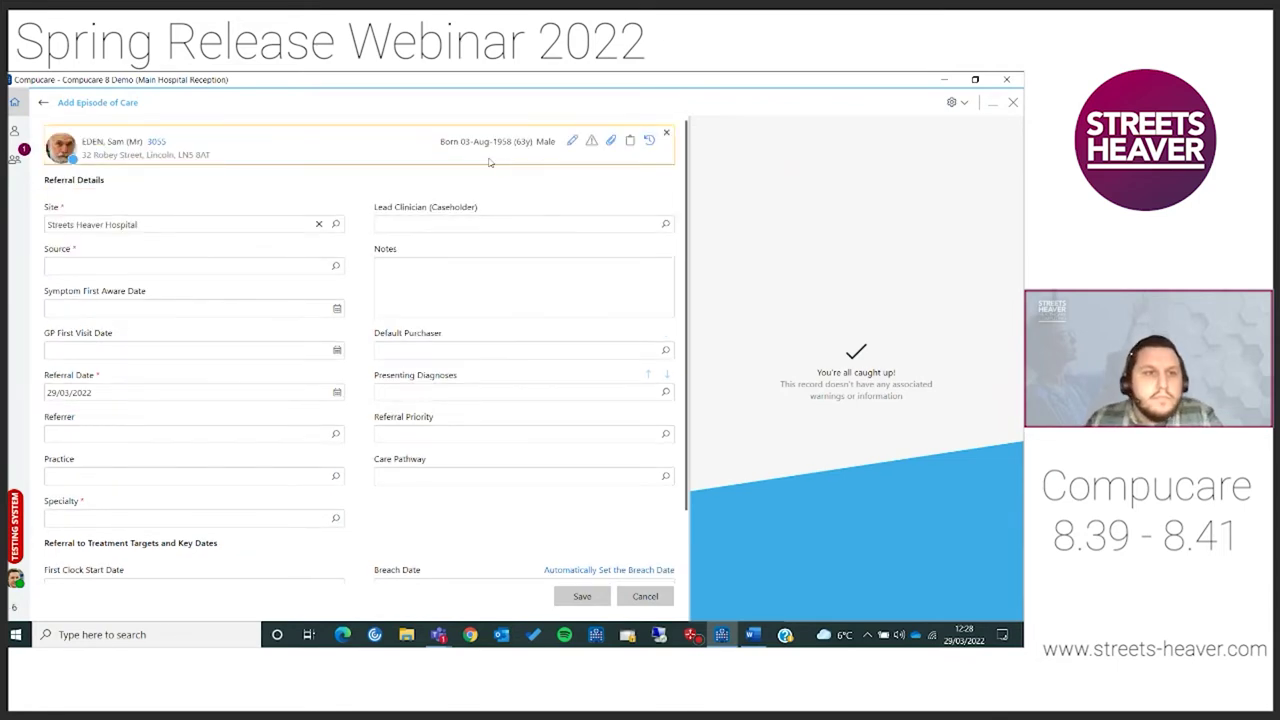
Set the episode's source to GP Referral - Private and its specialty to Trauma & Orthopaedics.
click(335, 265)
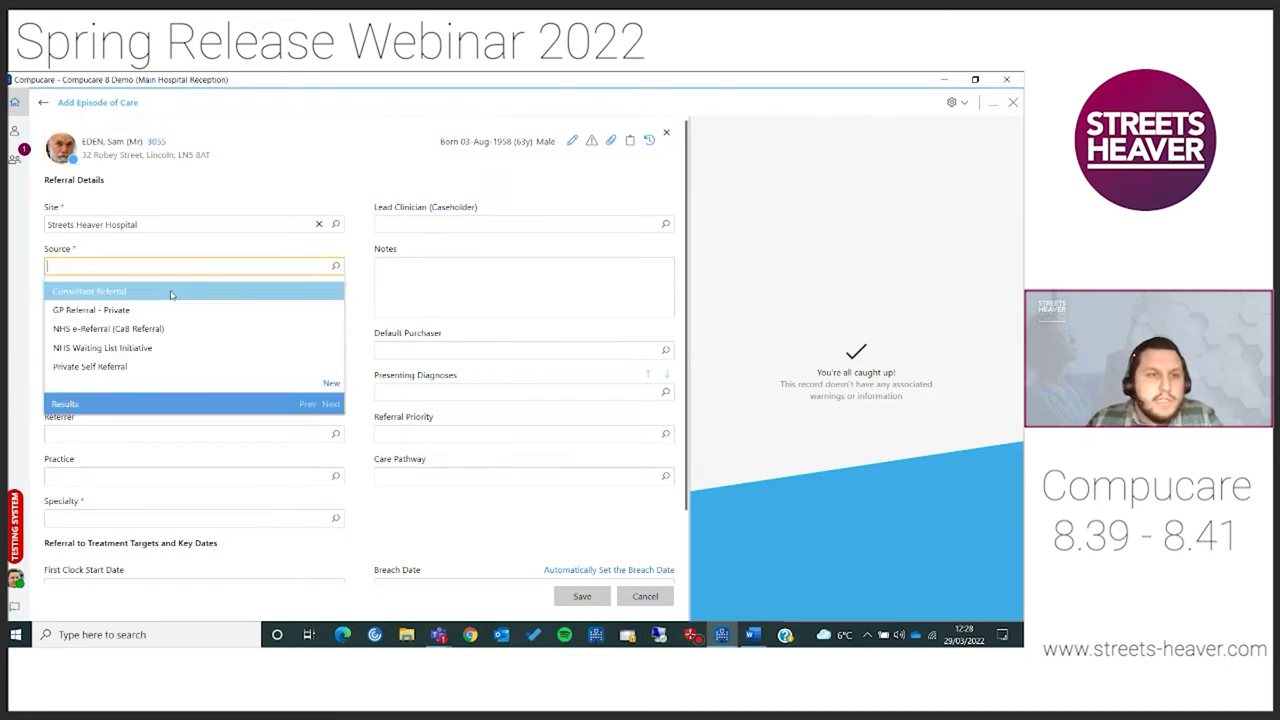
click(148, 312)
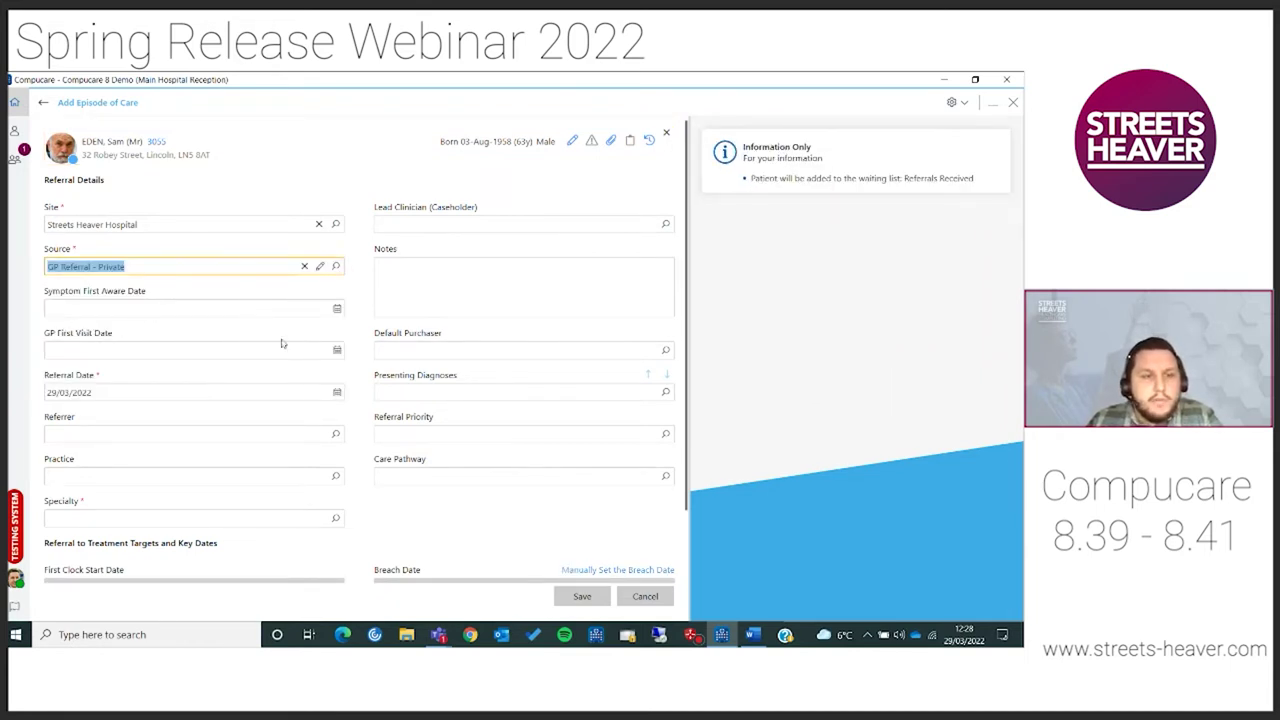
click(278, 518)
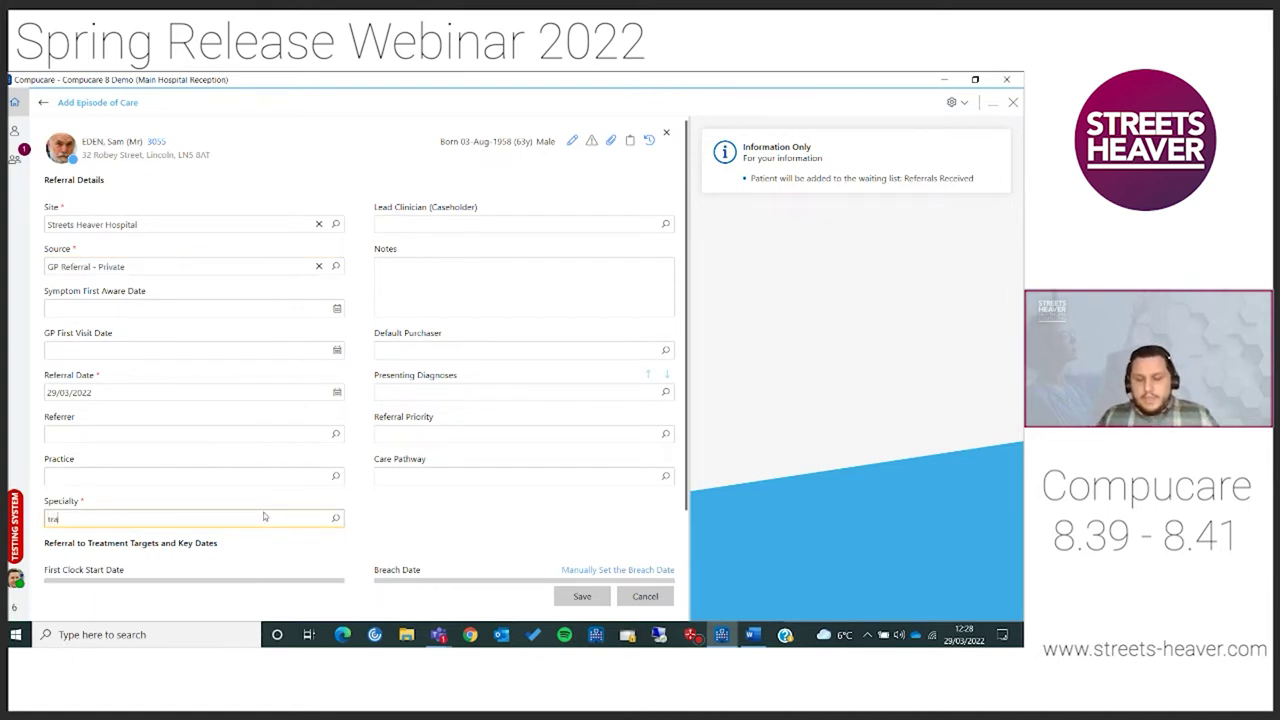
key(Return)
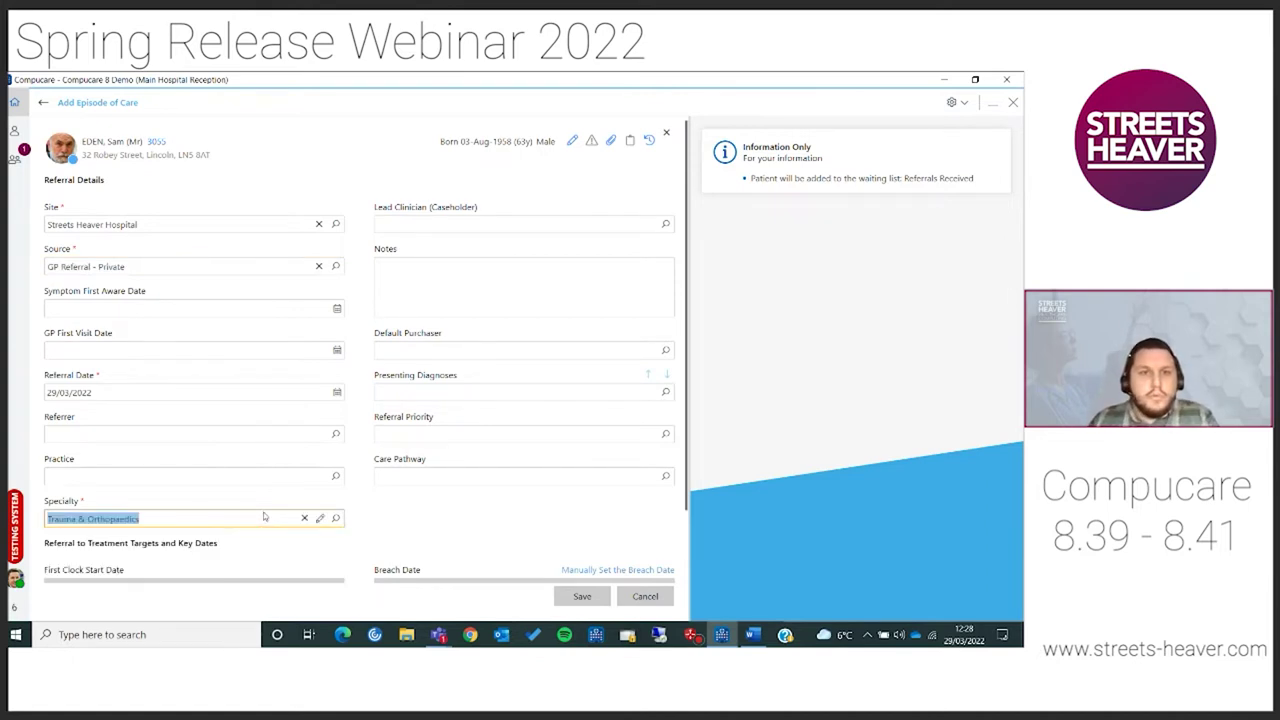
Open the episode of care form's layout for customisation around the Default Purchaser field and save the layout.
click(494, 348)
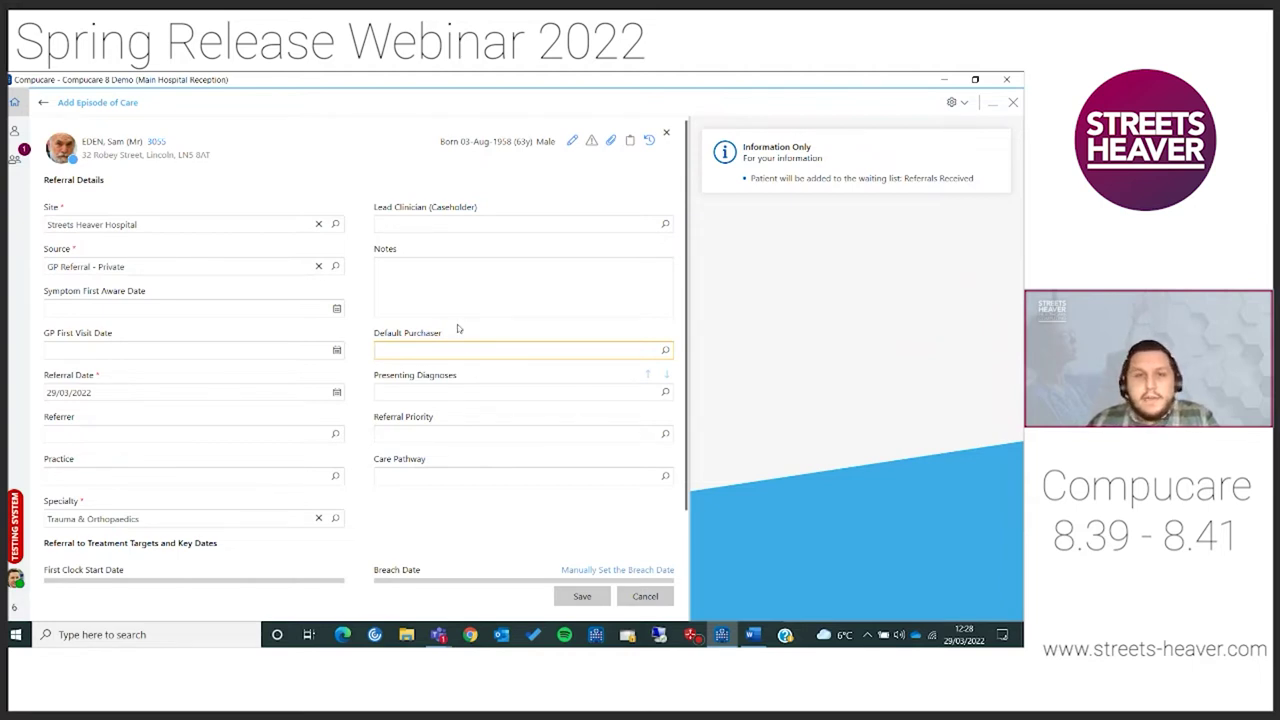
click(961, 104)
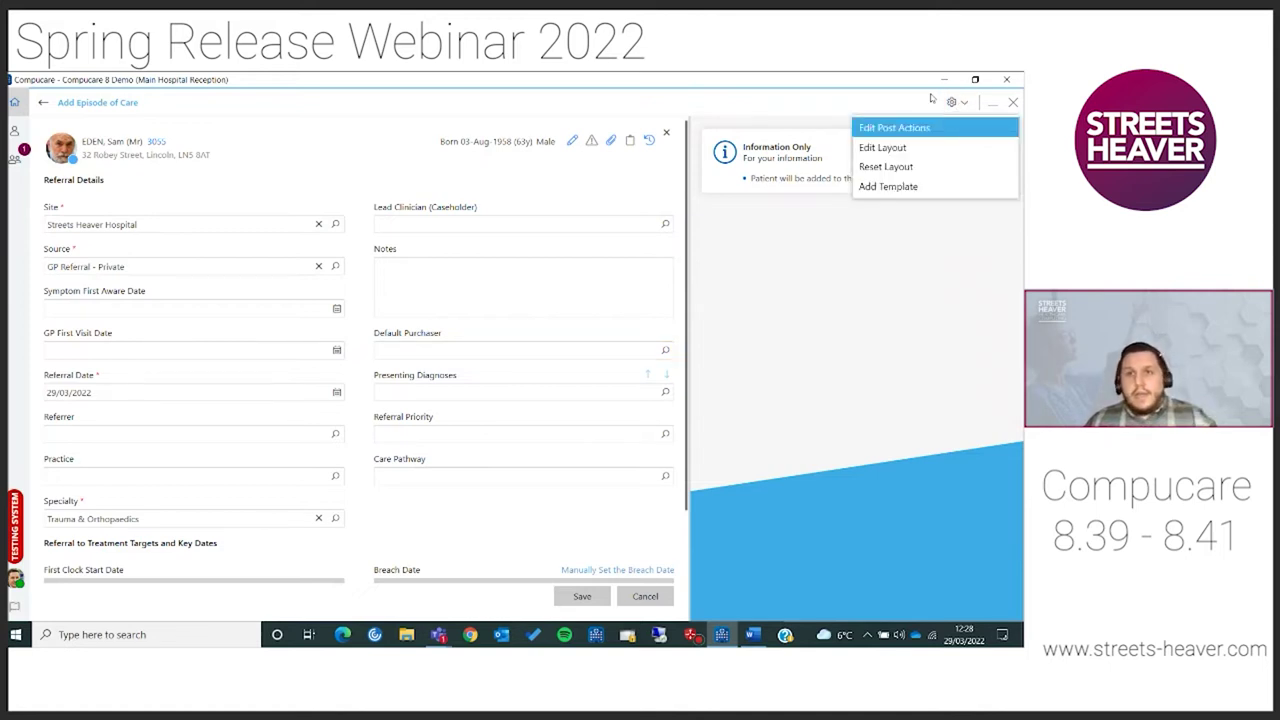
click(909, 149)
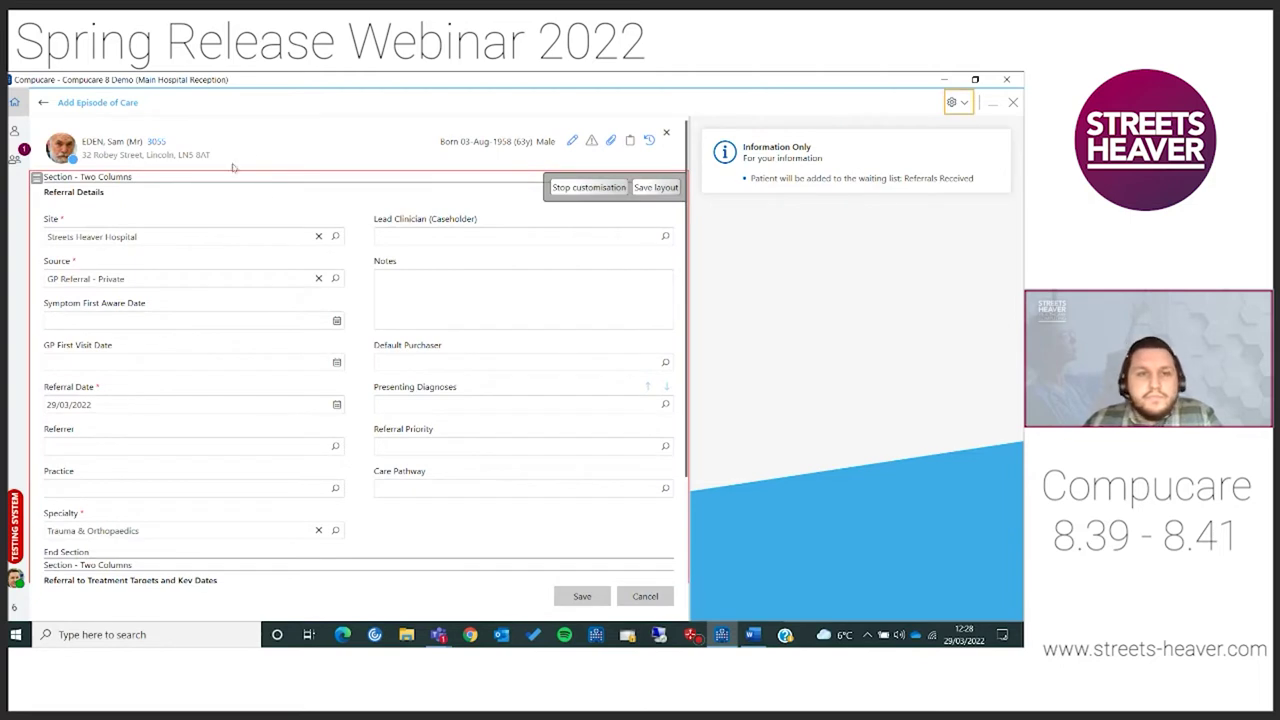
mouse_move(37, 178)
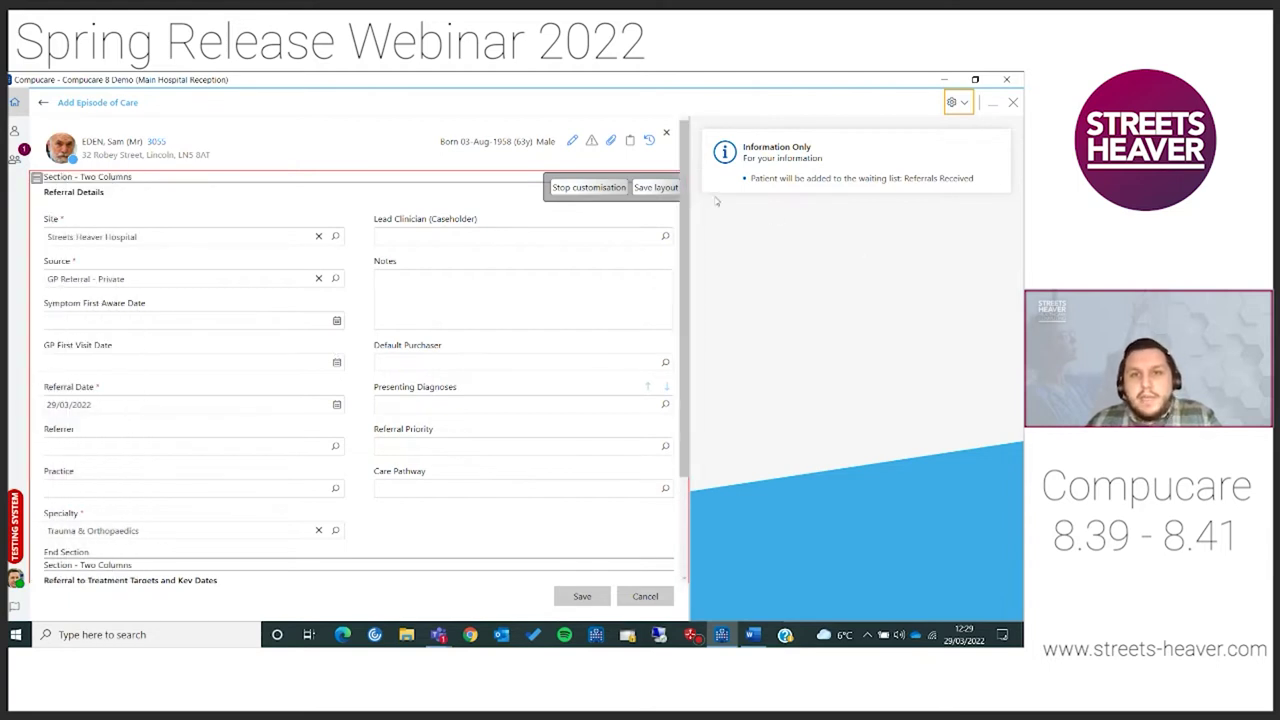
click(657, 188)
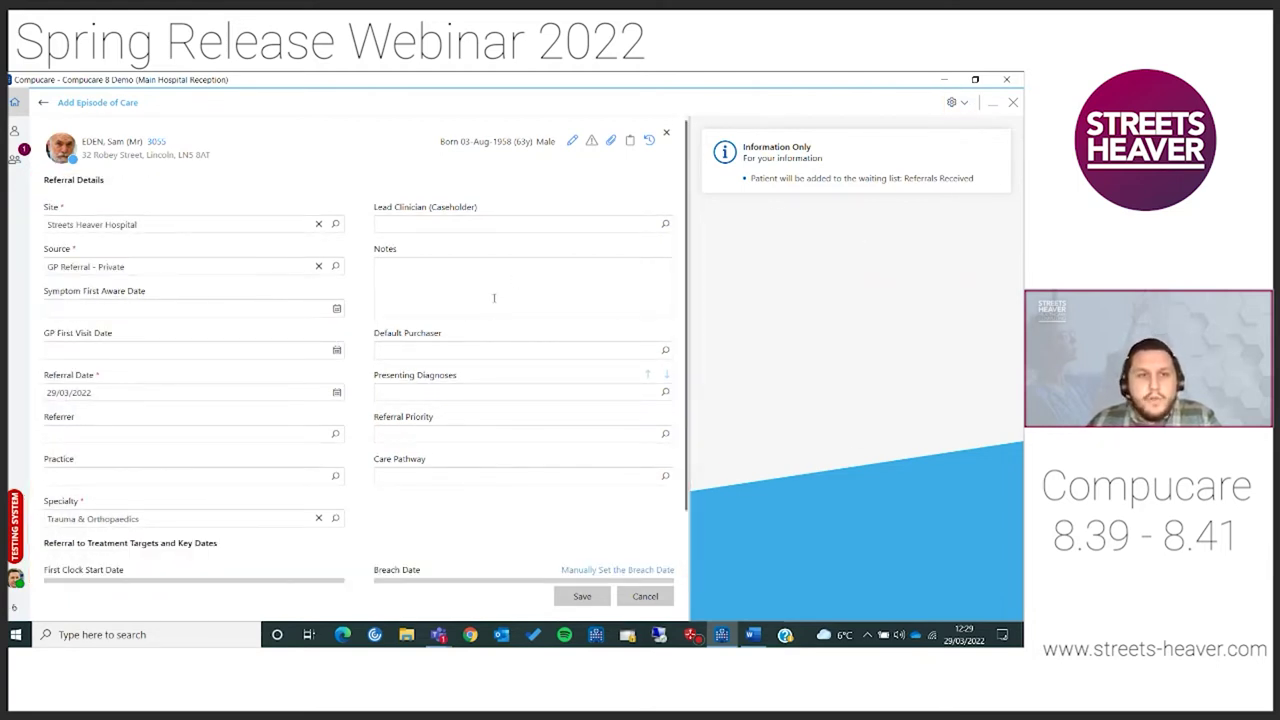
Set the default purchaser to Aviva Healthcare, save the episode despite the existing open one, and close the episodes list.
click(664, 351)
click(437, 394)
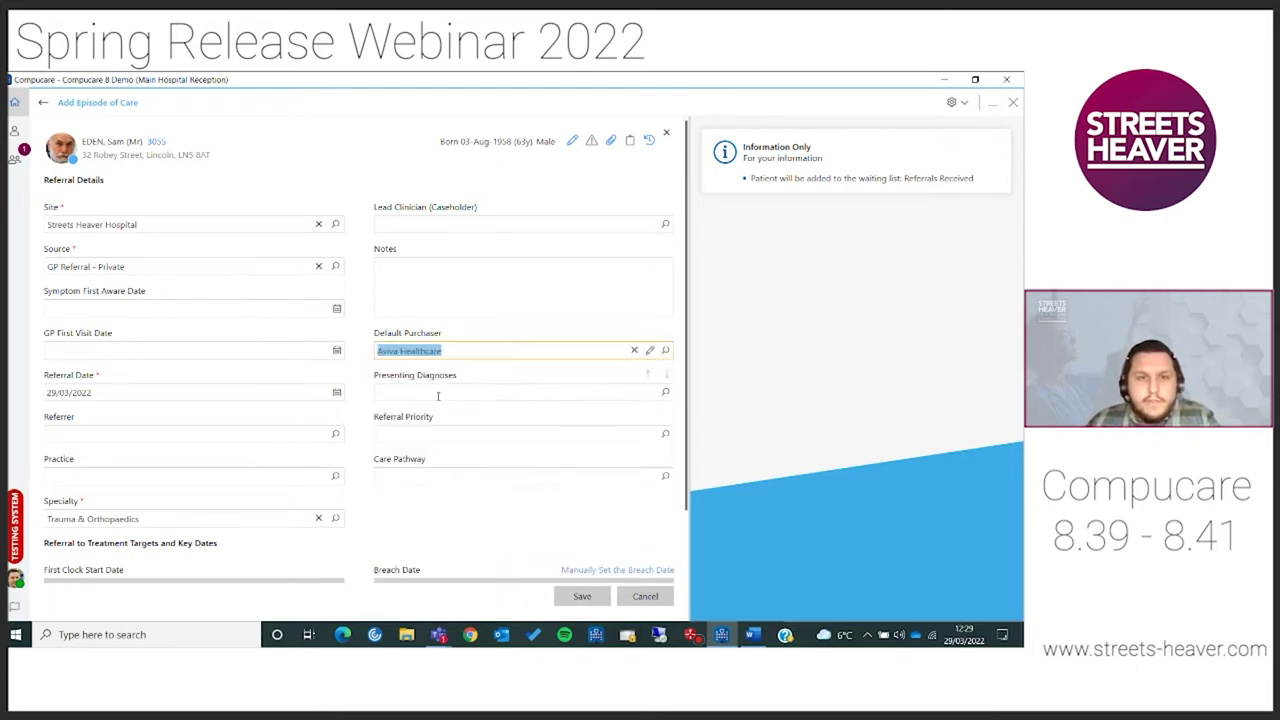
click(509, 349)
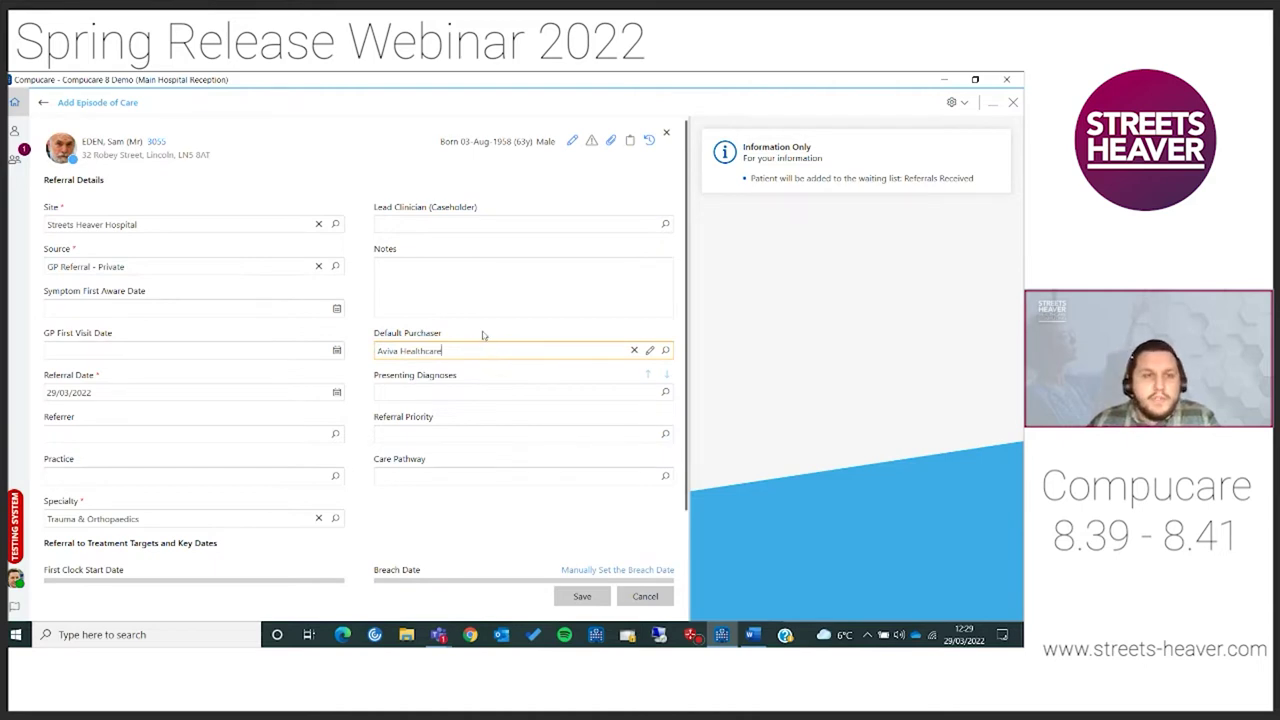
click(581, 602)
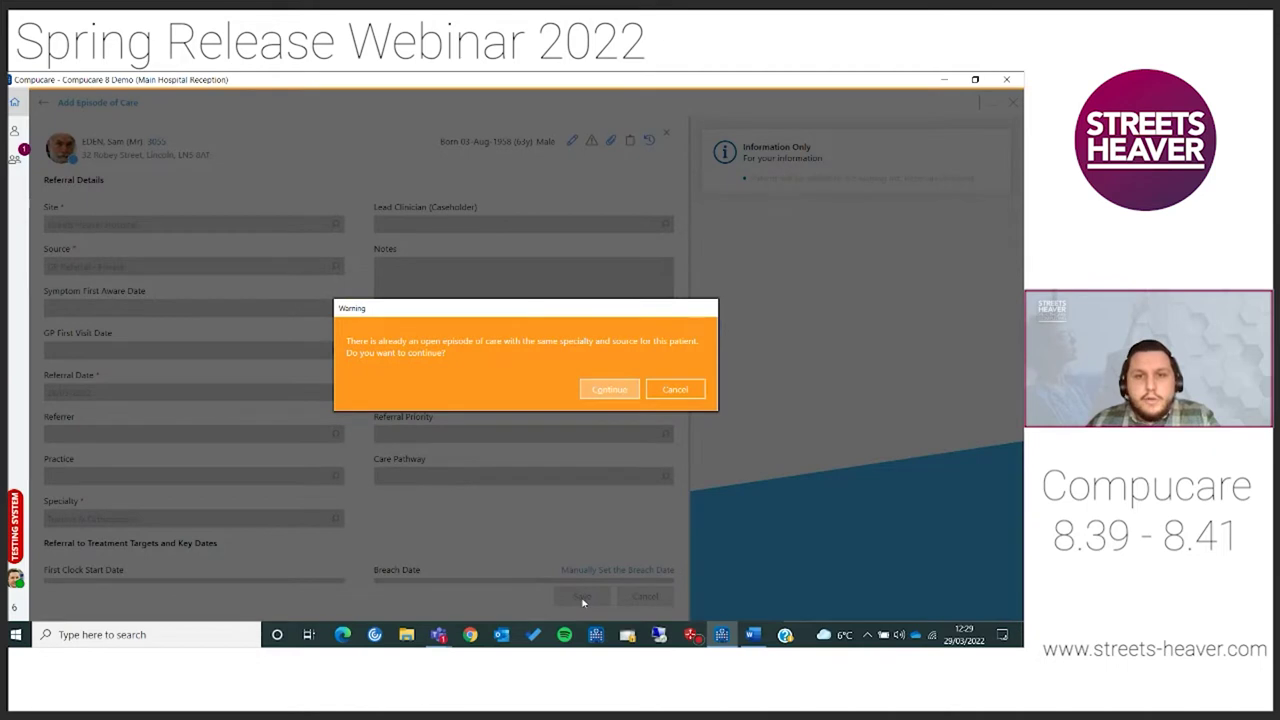
click(608, 390)
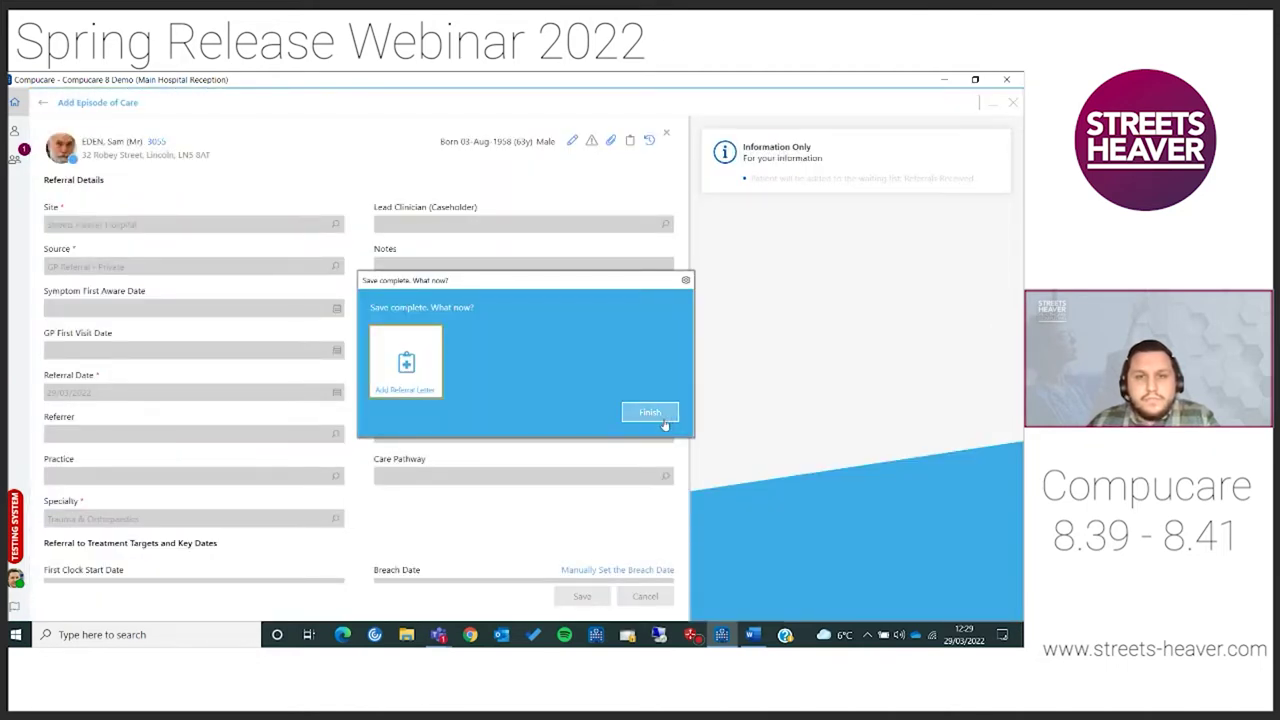
click(655, 422)
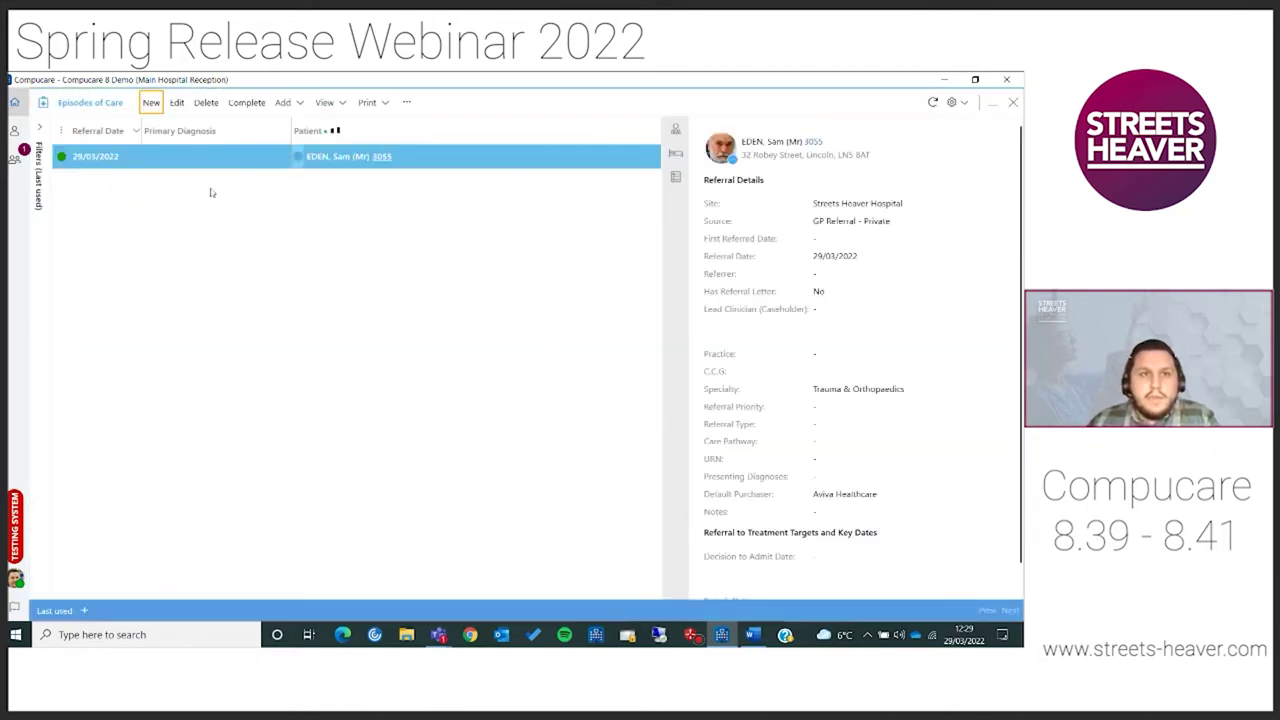
click(1013, 102)
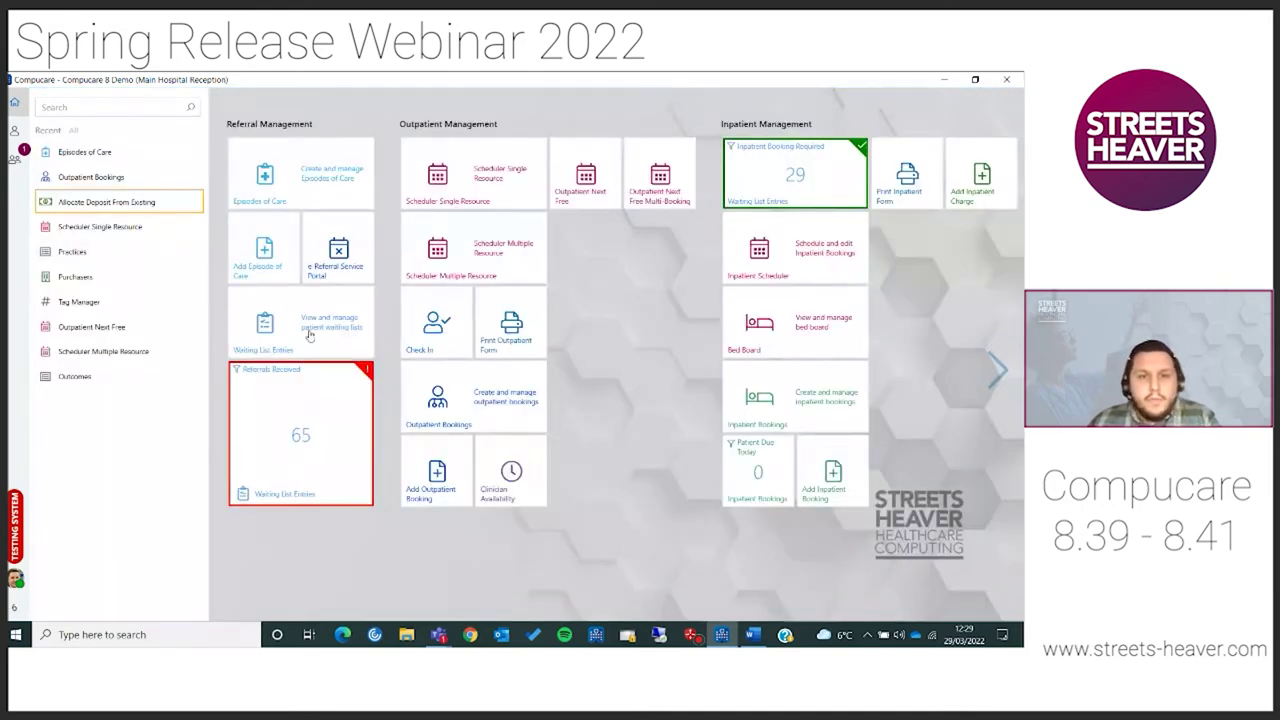
Start an outpatient booking for the same patient and link it to the 29/03/2022 Trauma & Orthopaedics episode of care.
click(435, 476)
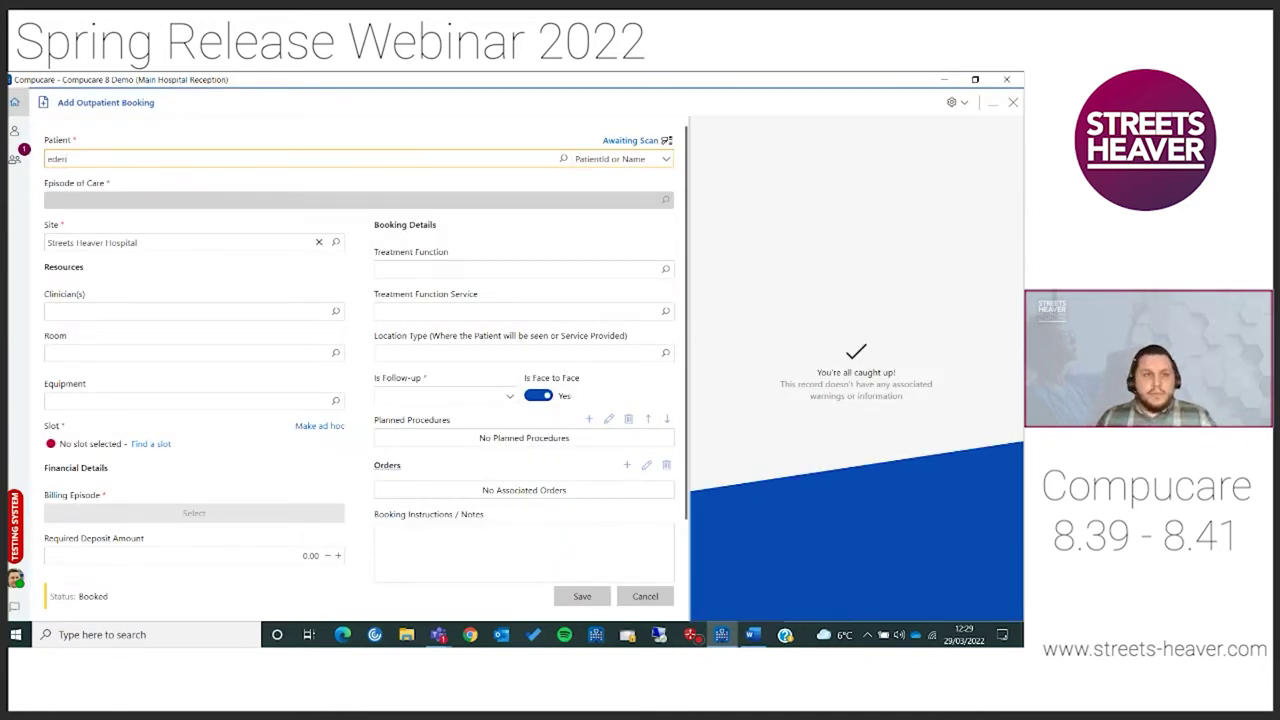
key(Return)
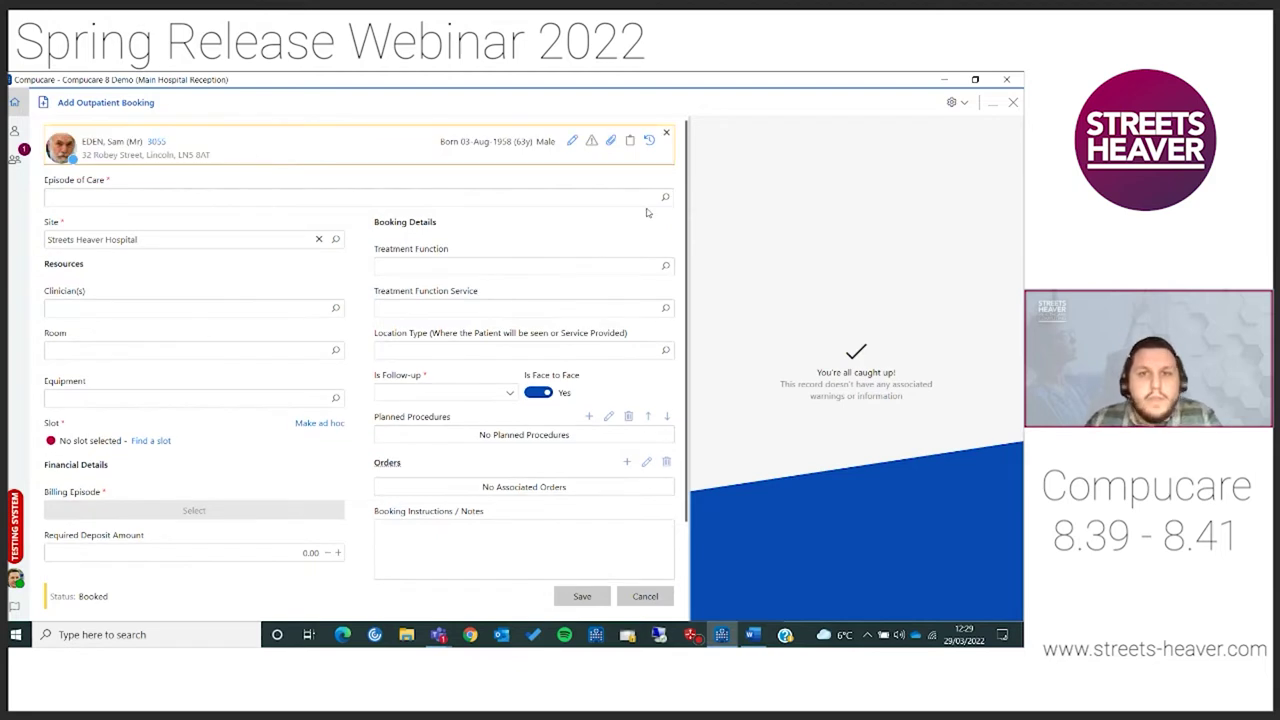
click(665, 197)
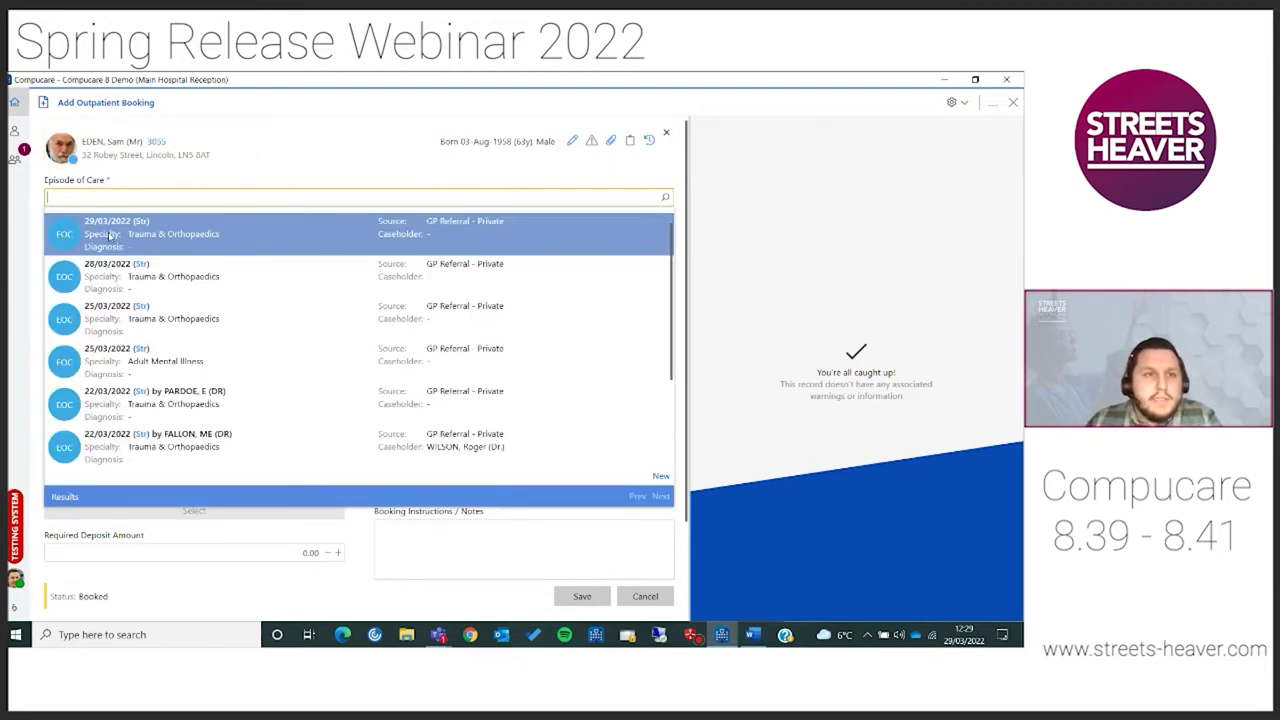
click(327, 236)
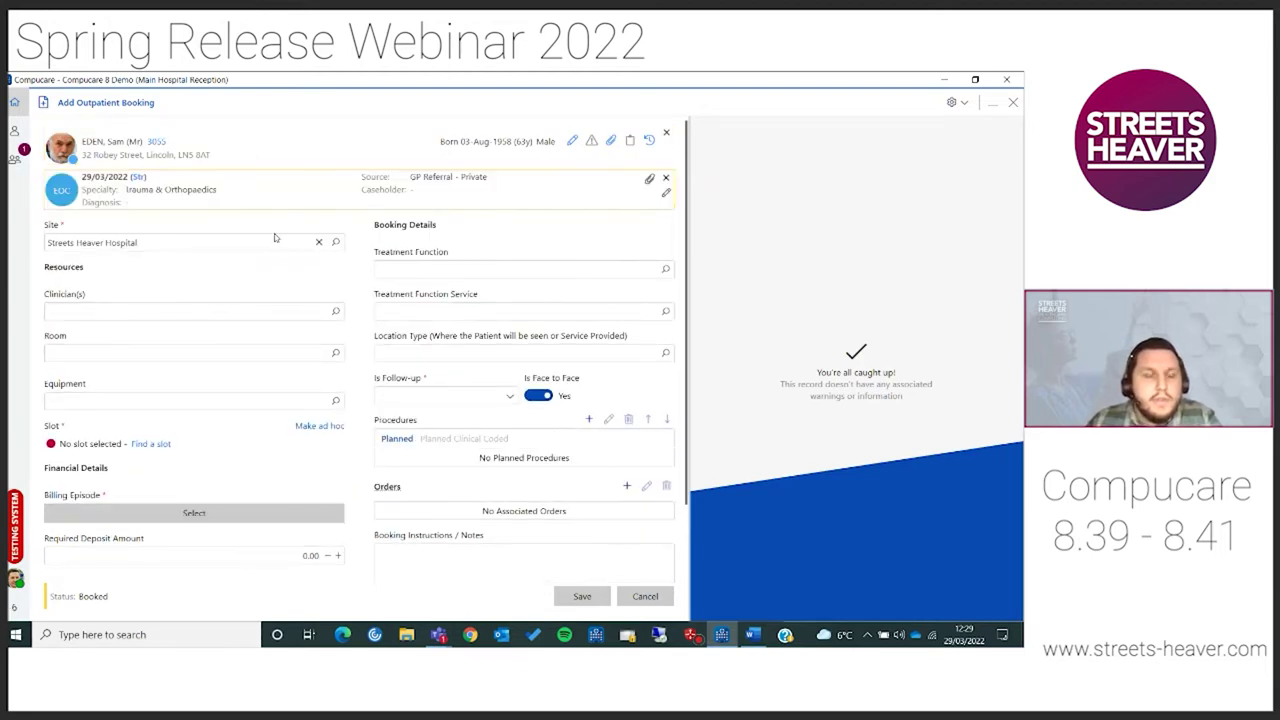
Make the booking's slot ad hoc and set Is Follow-up to No.
scroll(270, 282, down, 1)
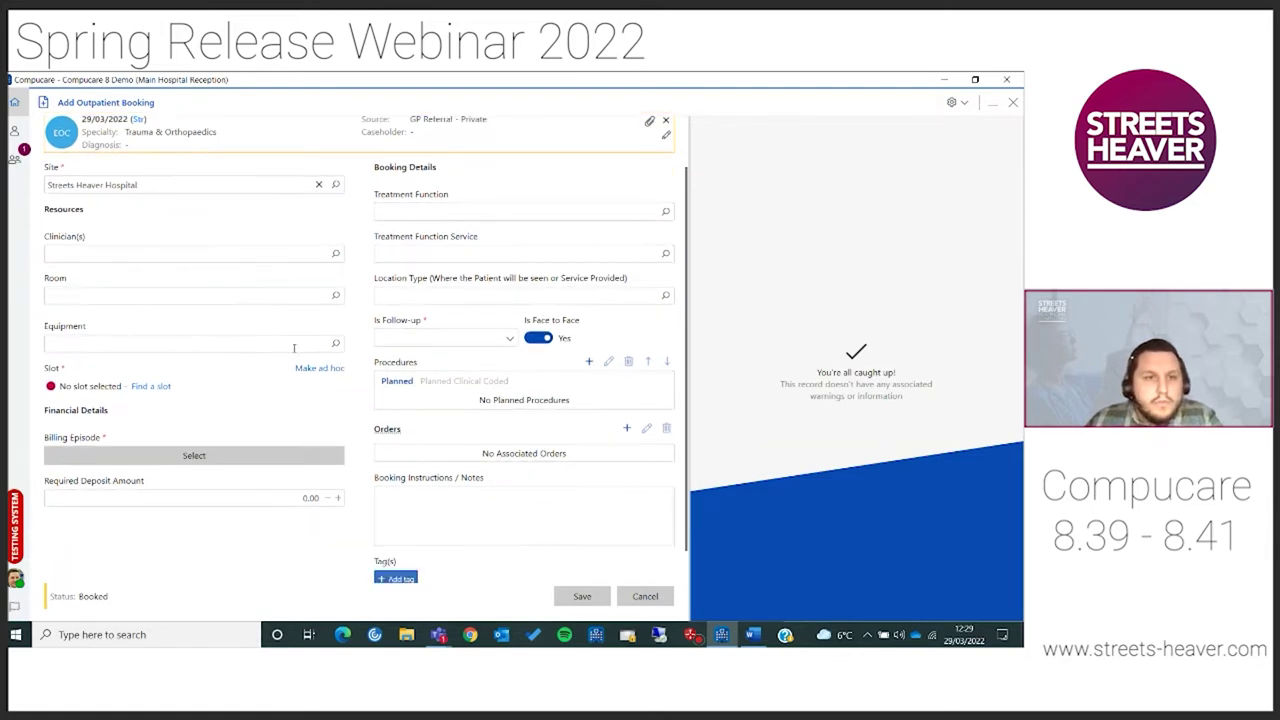
click(320, 370)
click(438, 340)
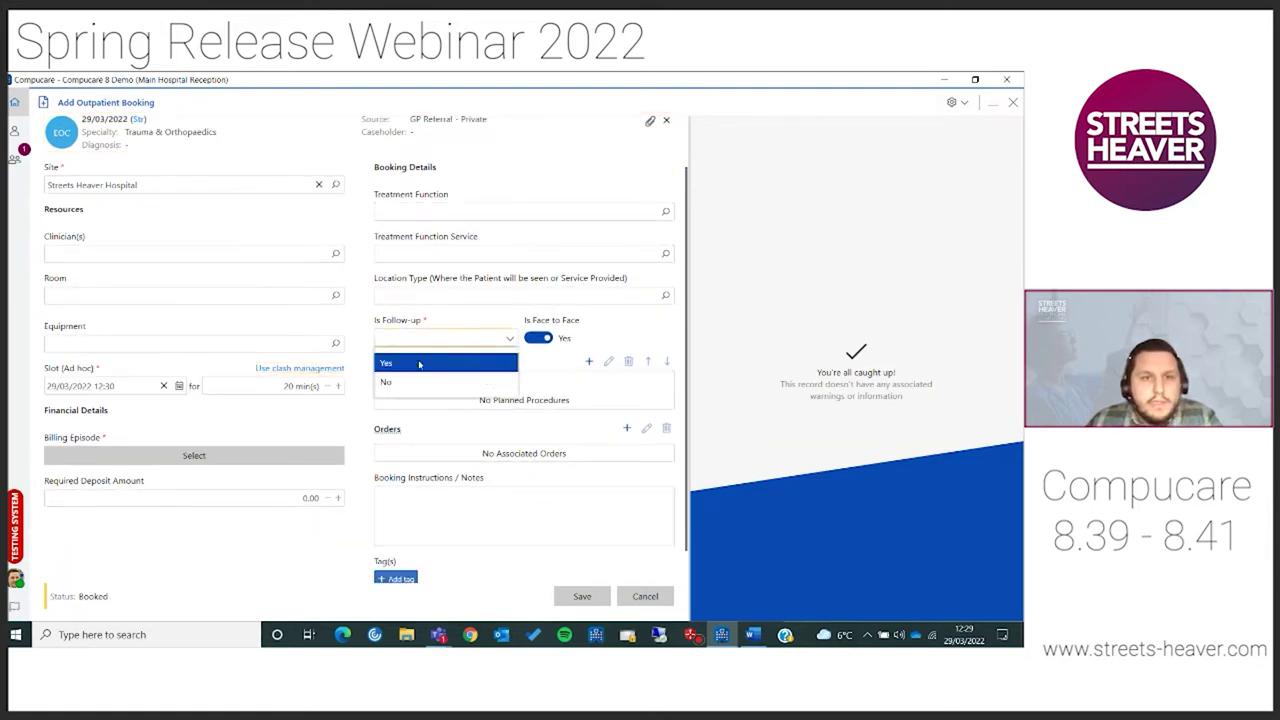
click(405, 382)
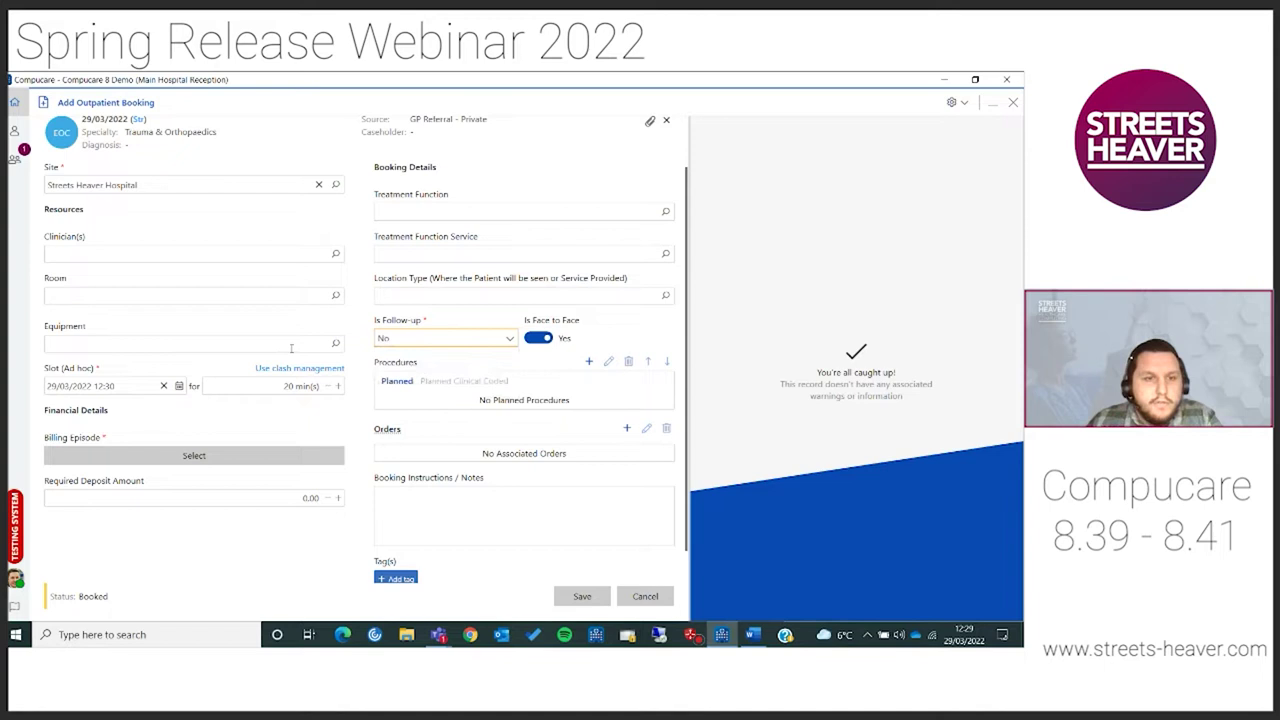
Check the purchaser in the booking's new billing episode, and discard both the billing episode and the outpatient booking.
click(225, 461)
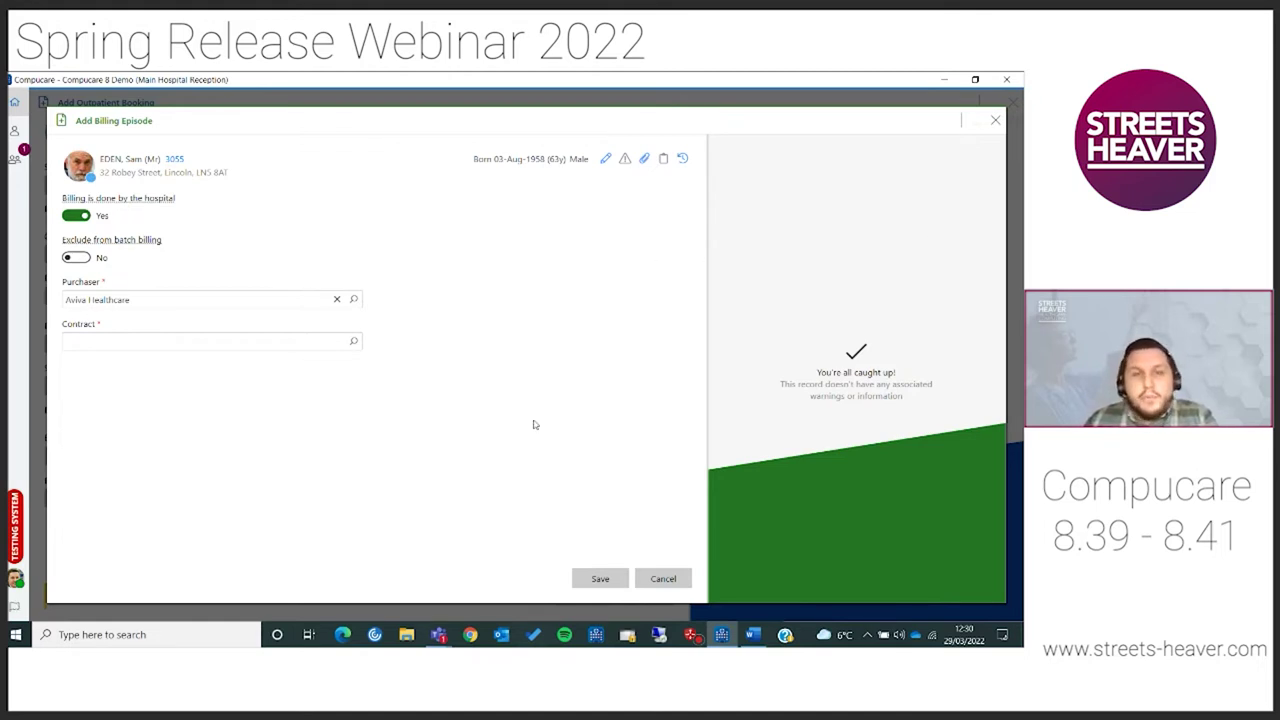
click(995, 120)
click(614, 387)
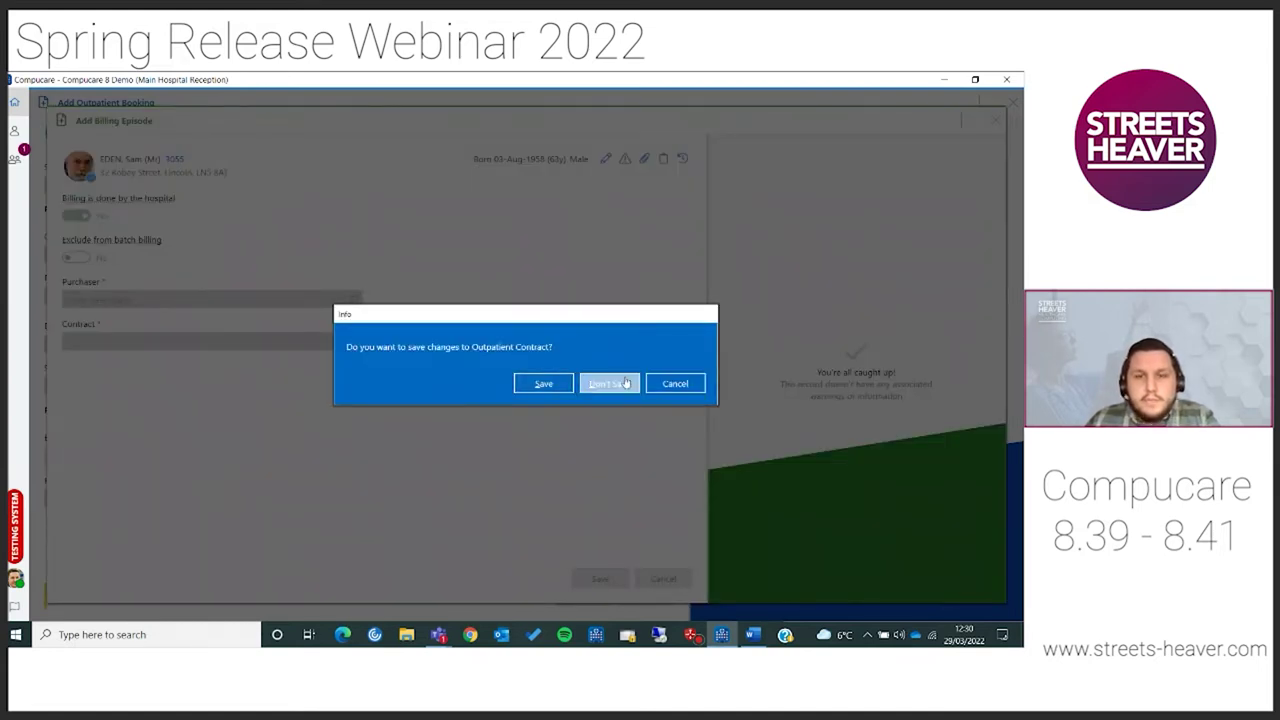
click(648, 596)
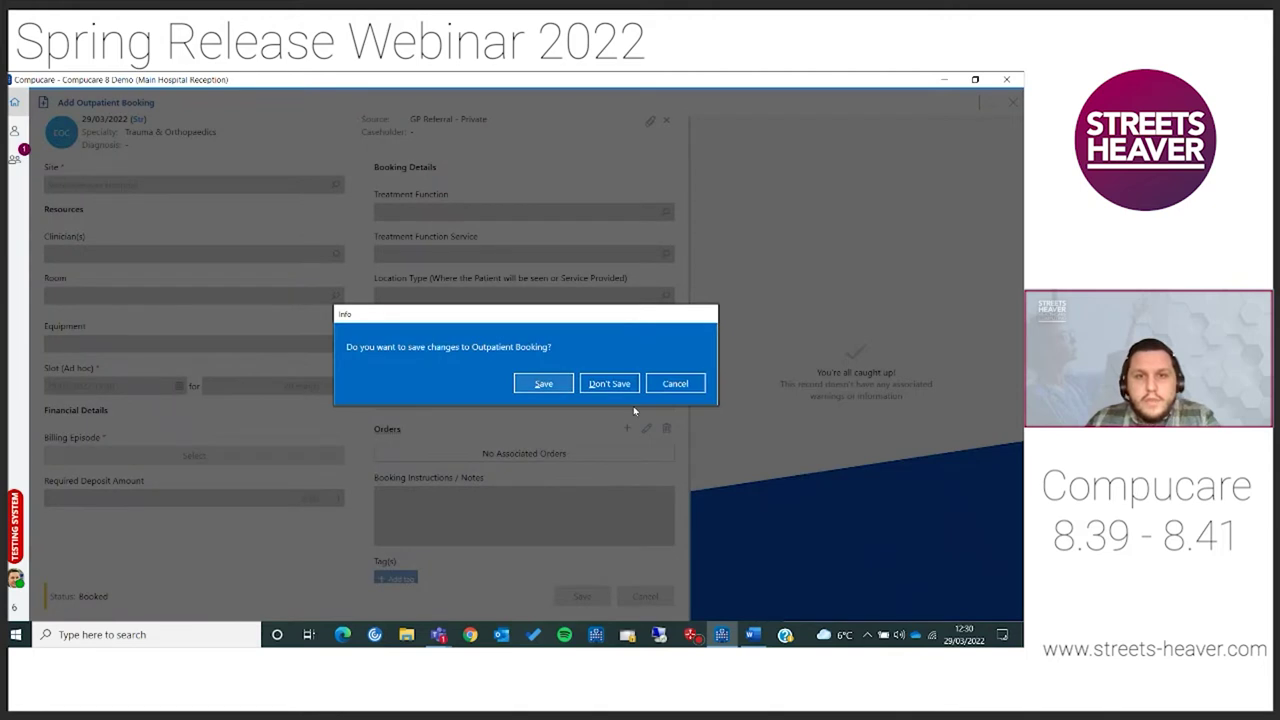
click(610, 384)
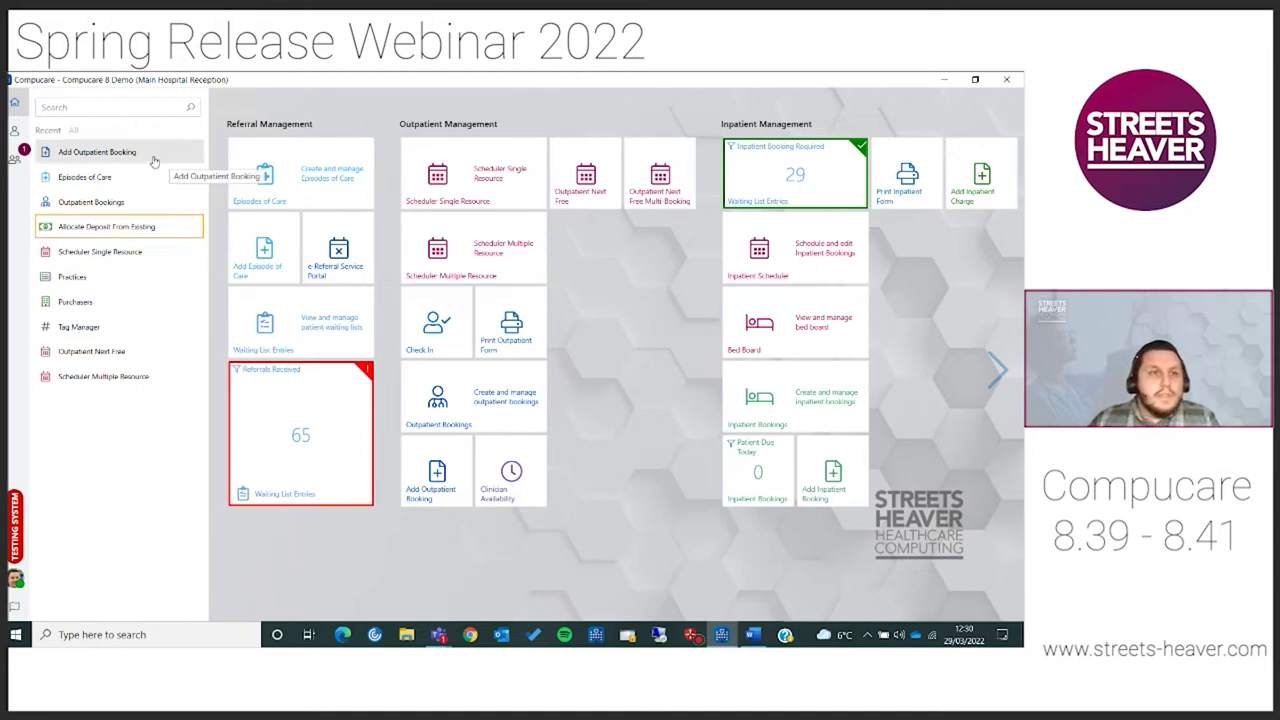
Review the Partner tag's name and available record types in Tag Manager, save it and close the tag list.
click(116, 330)
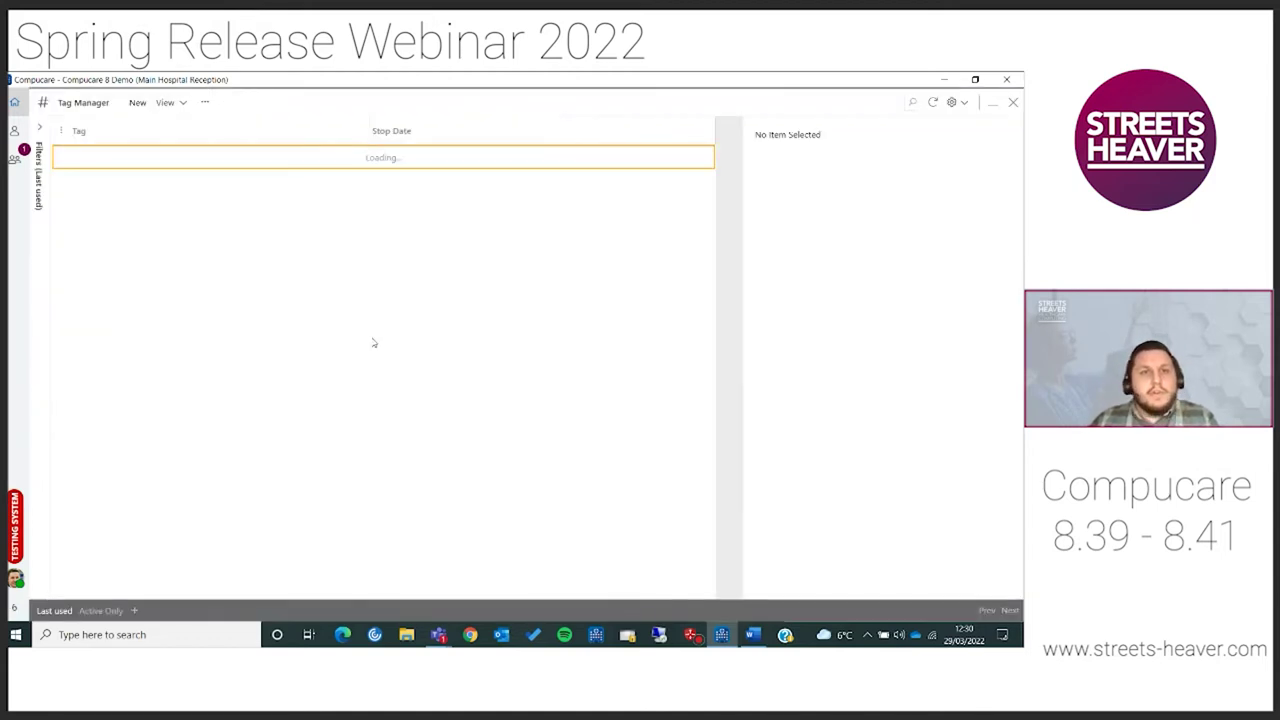
click(85, 258)
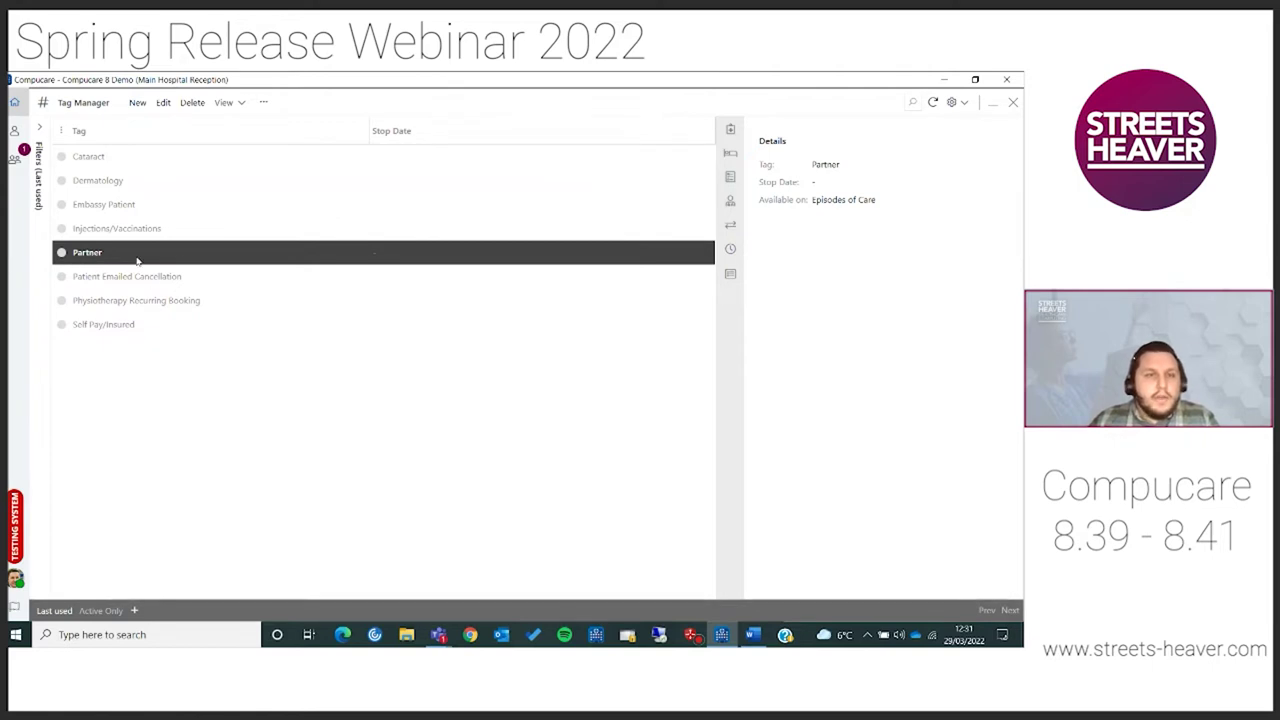
double_click(138, 260)
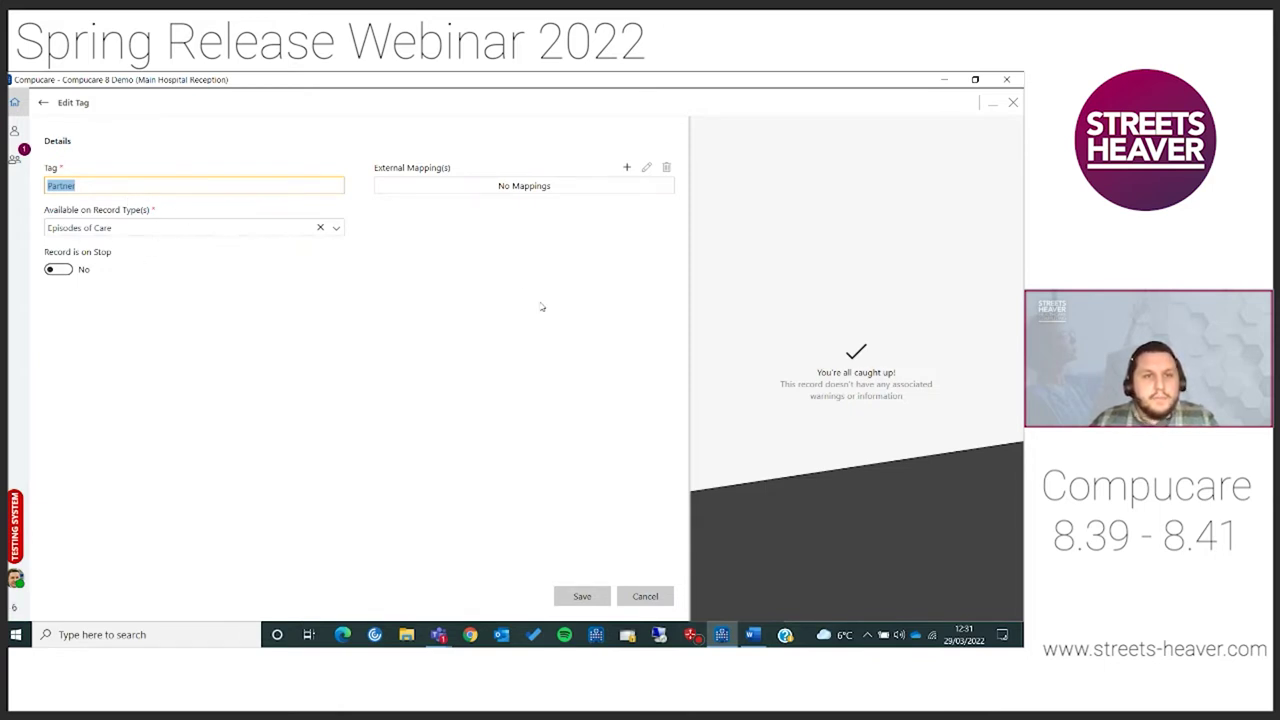
click(588, 596)
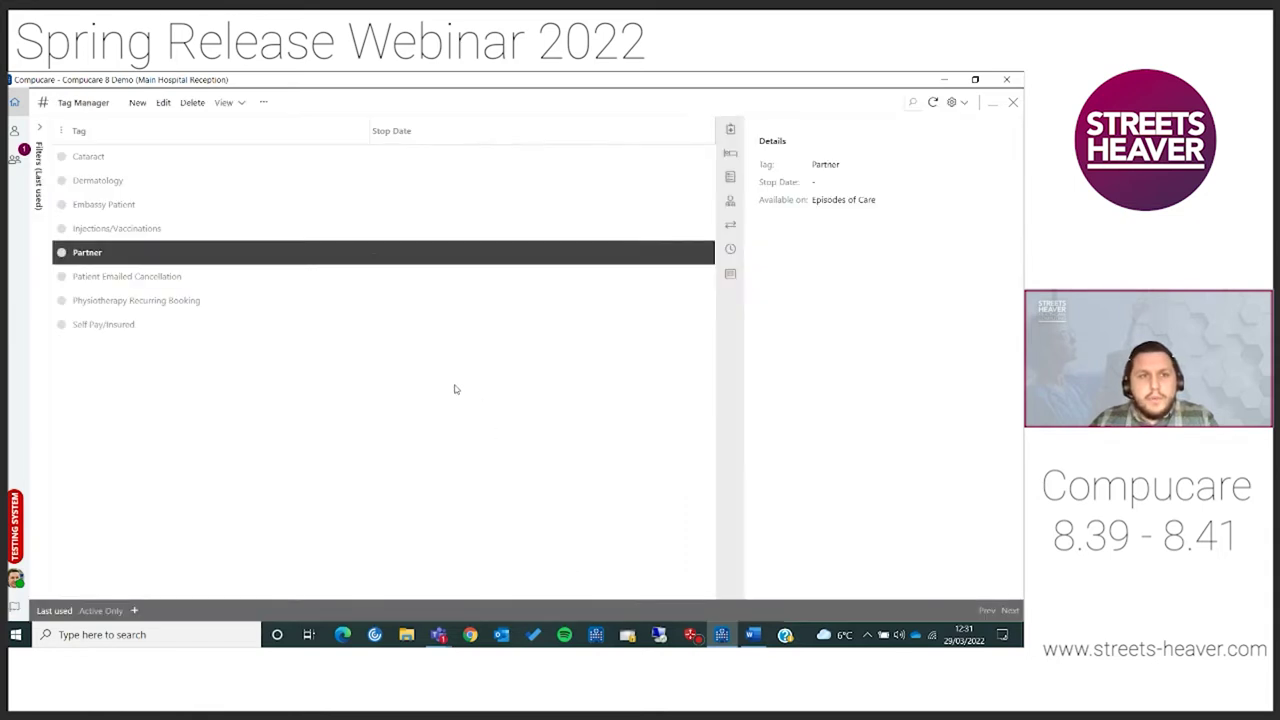
click(1013, 103)
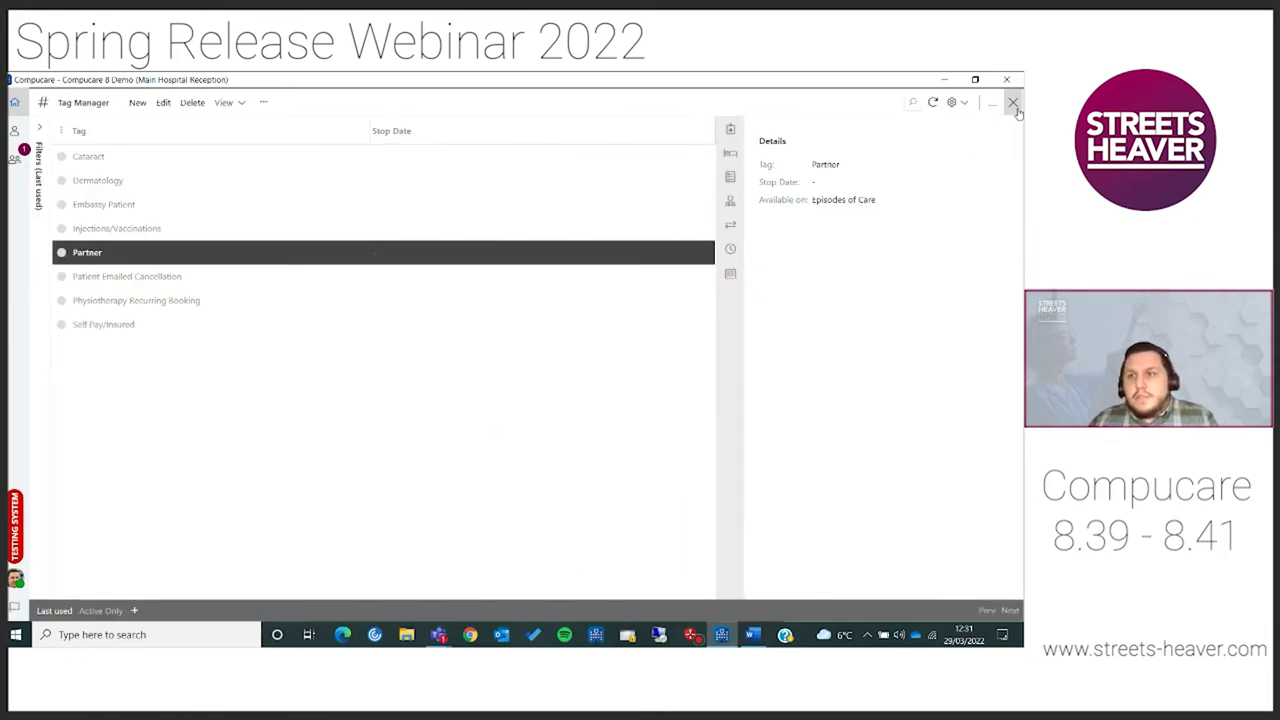
Assign the Partner tag to the BASSINGHAM SURGERY record in the Practices code table and save it.
click(82, 107)
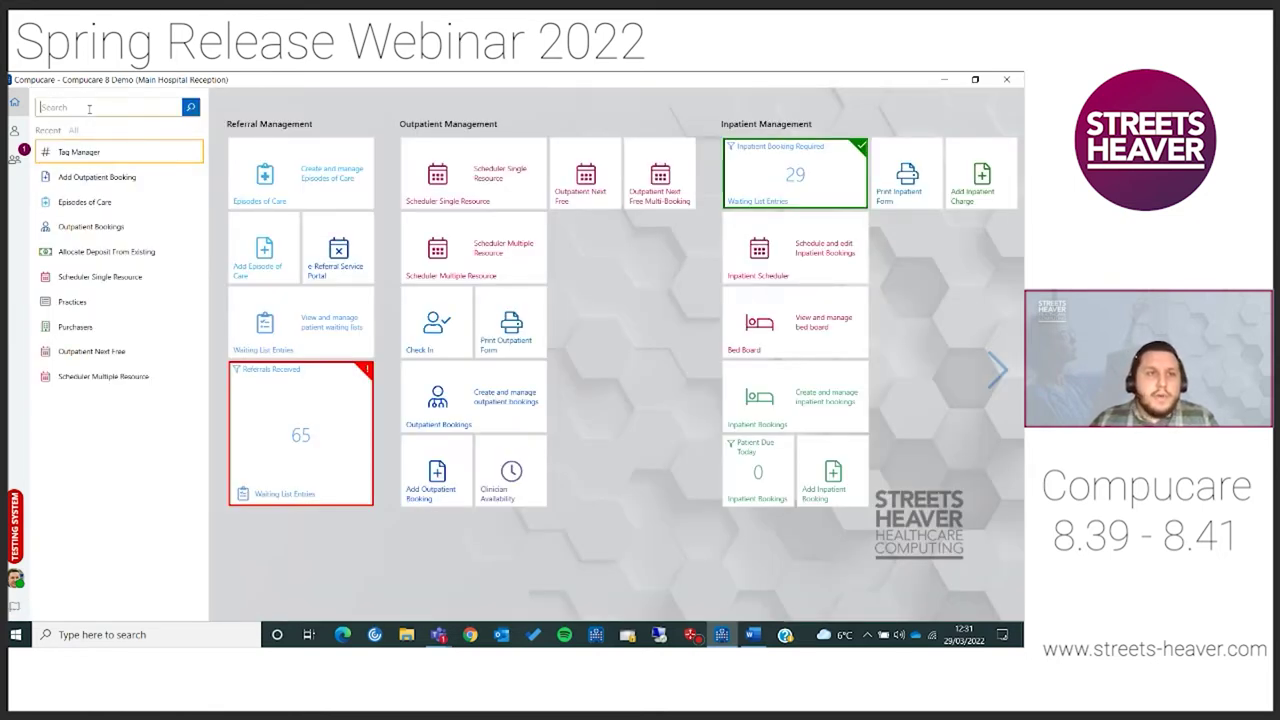
click(118, 301)
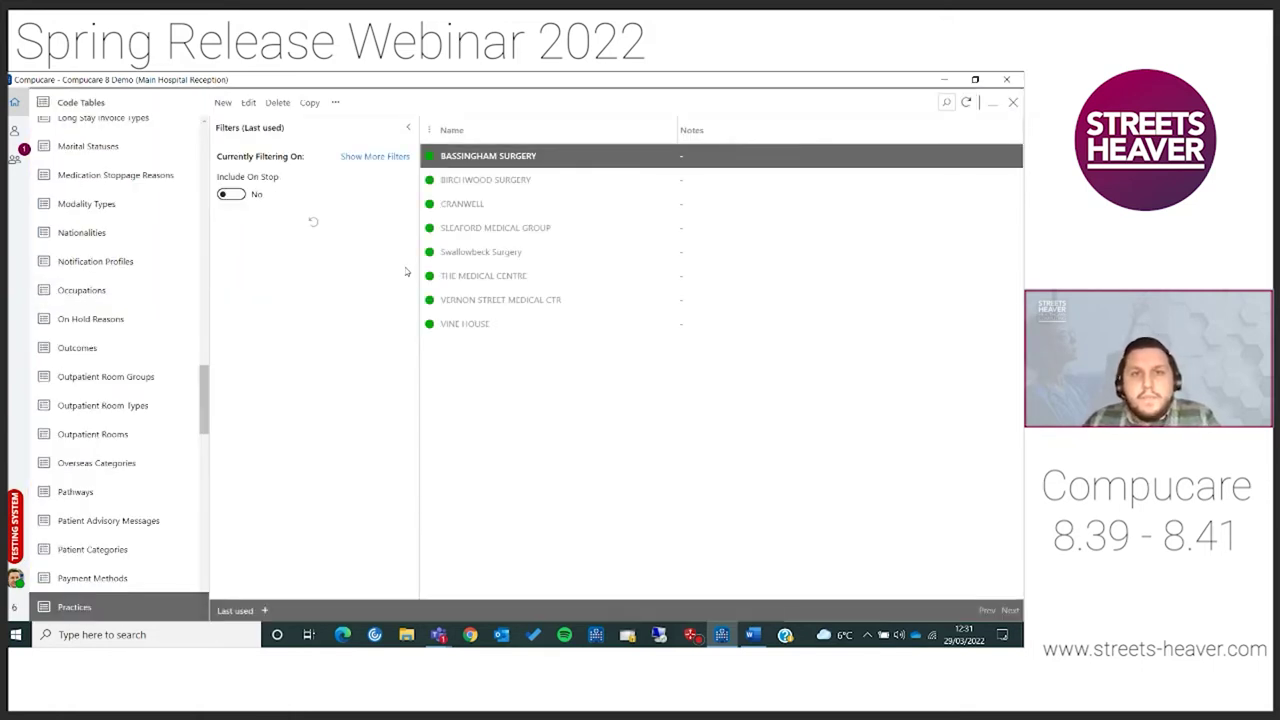
double_click(537, 157)
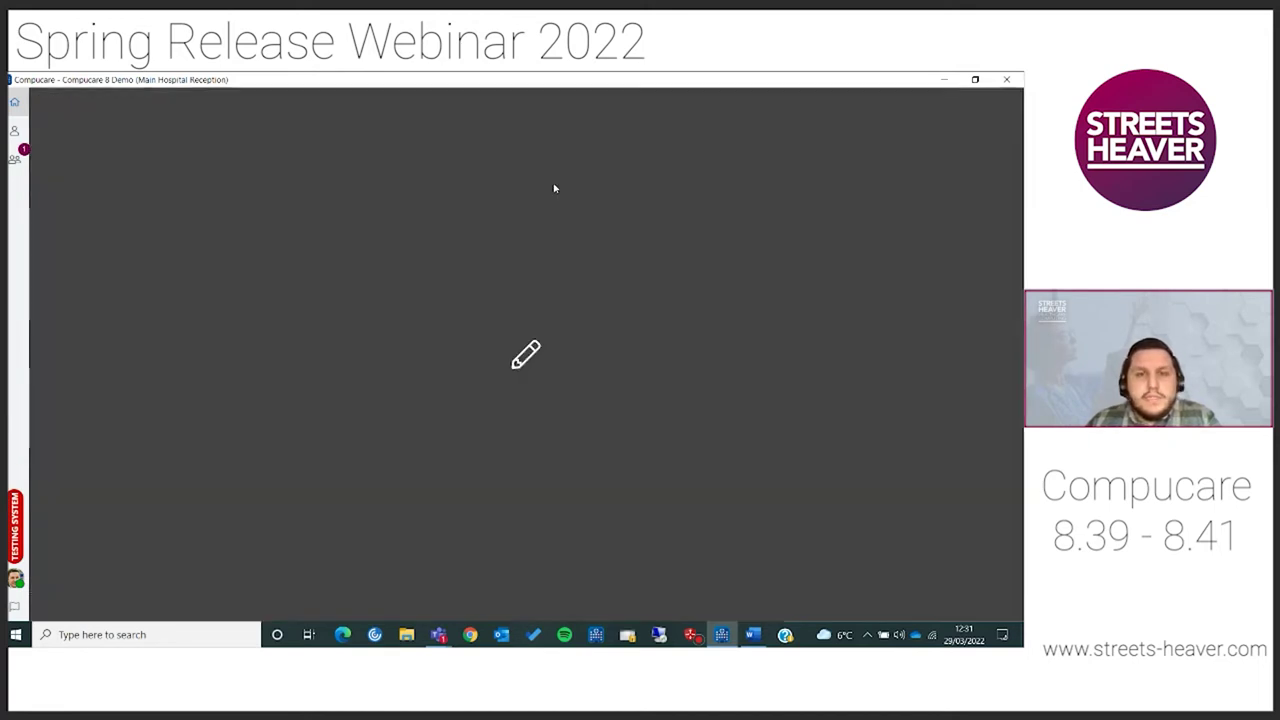
scroll(200, 300, down, 5)
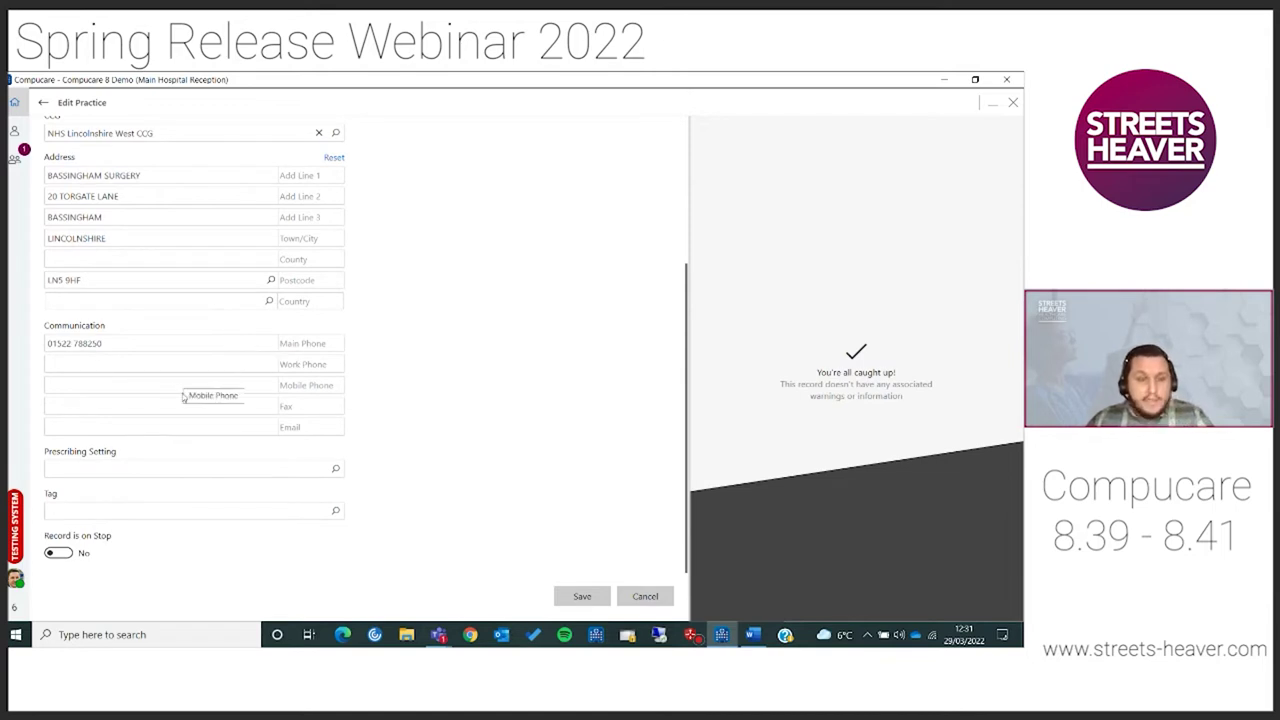
click(336, 511)
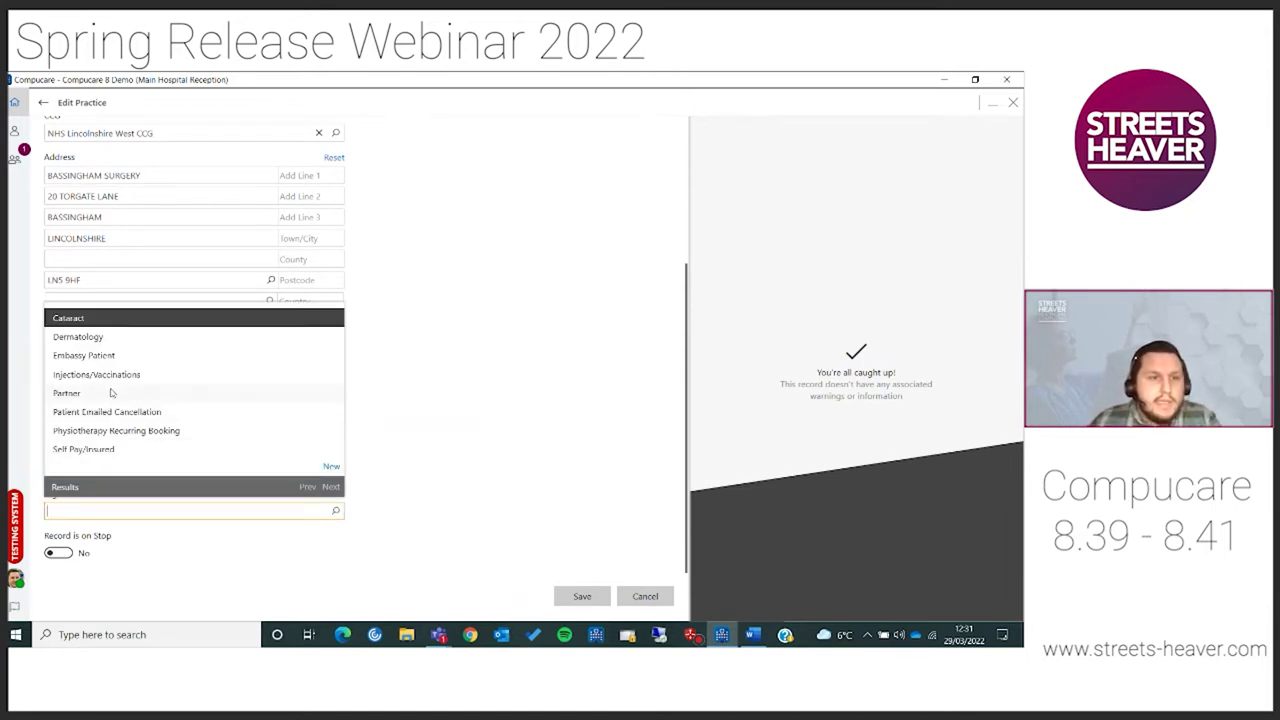
click(102, 397)
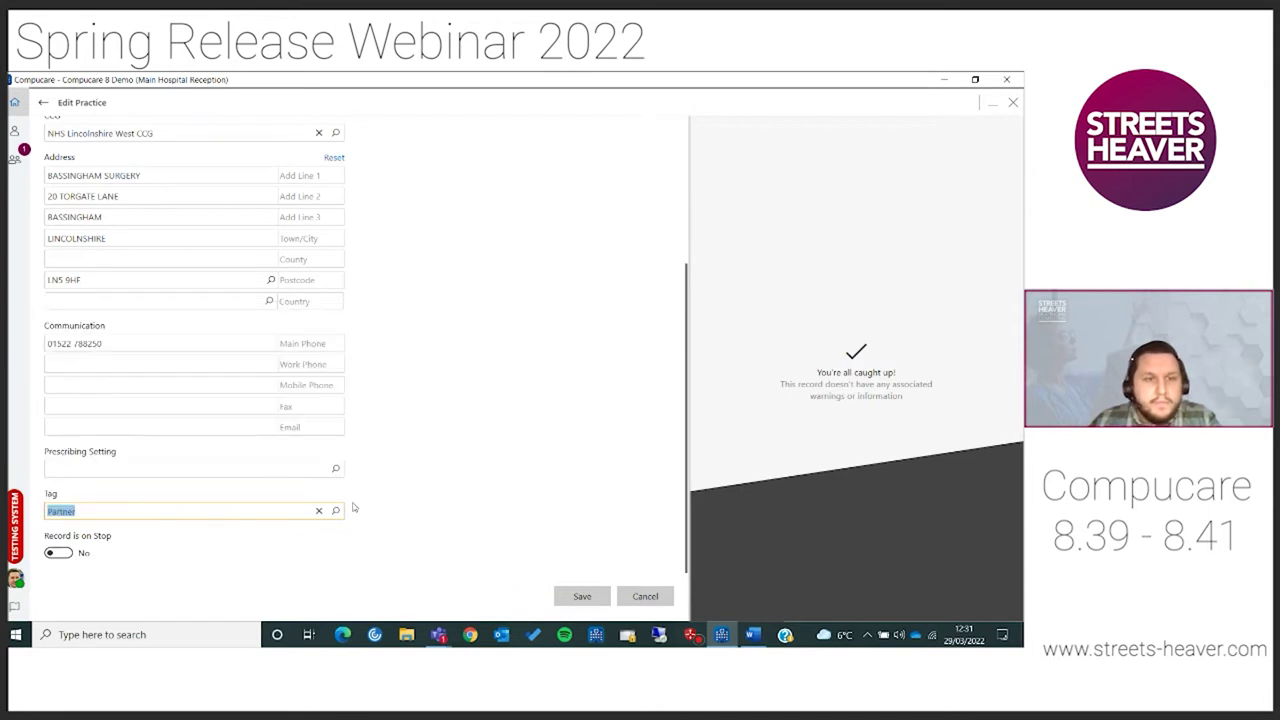
click(580, 600)
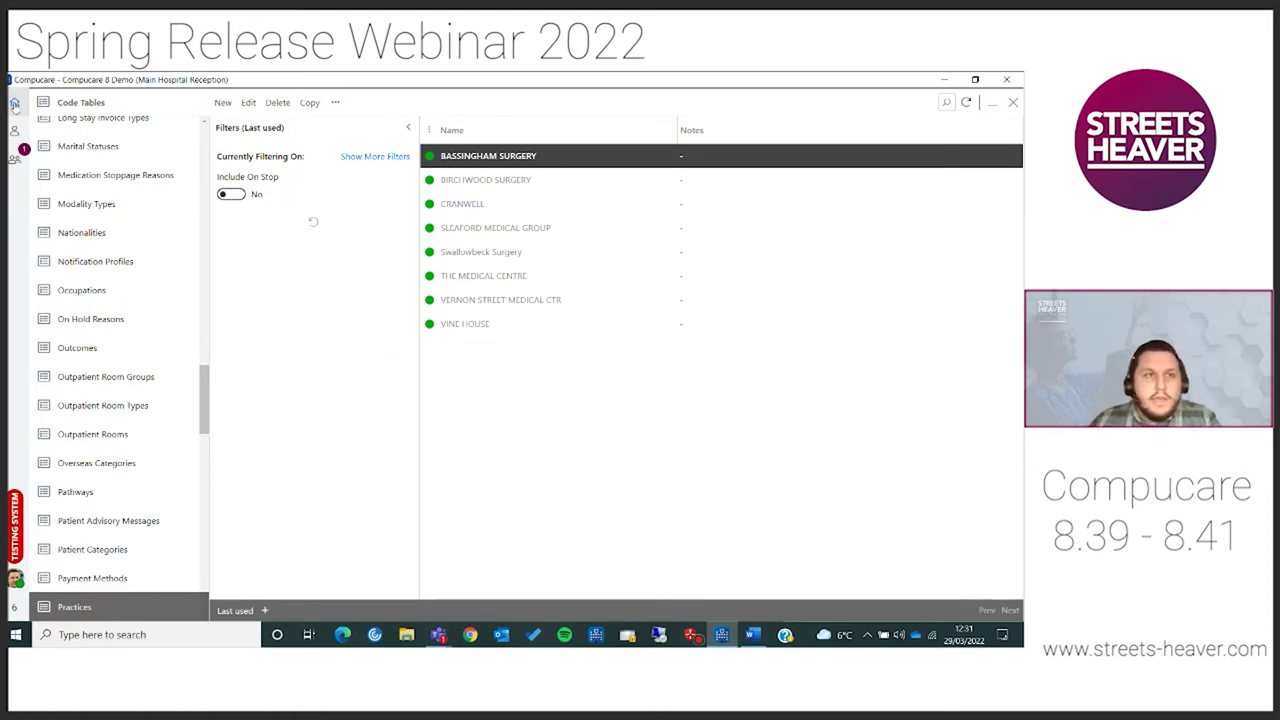
Open the 29/03/2022 episode of care for editing and examine the tags shown in its Practice lookup.
click(14, 103)
click(323, 182)
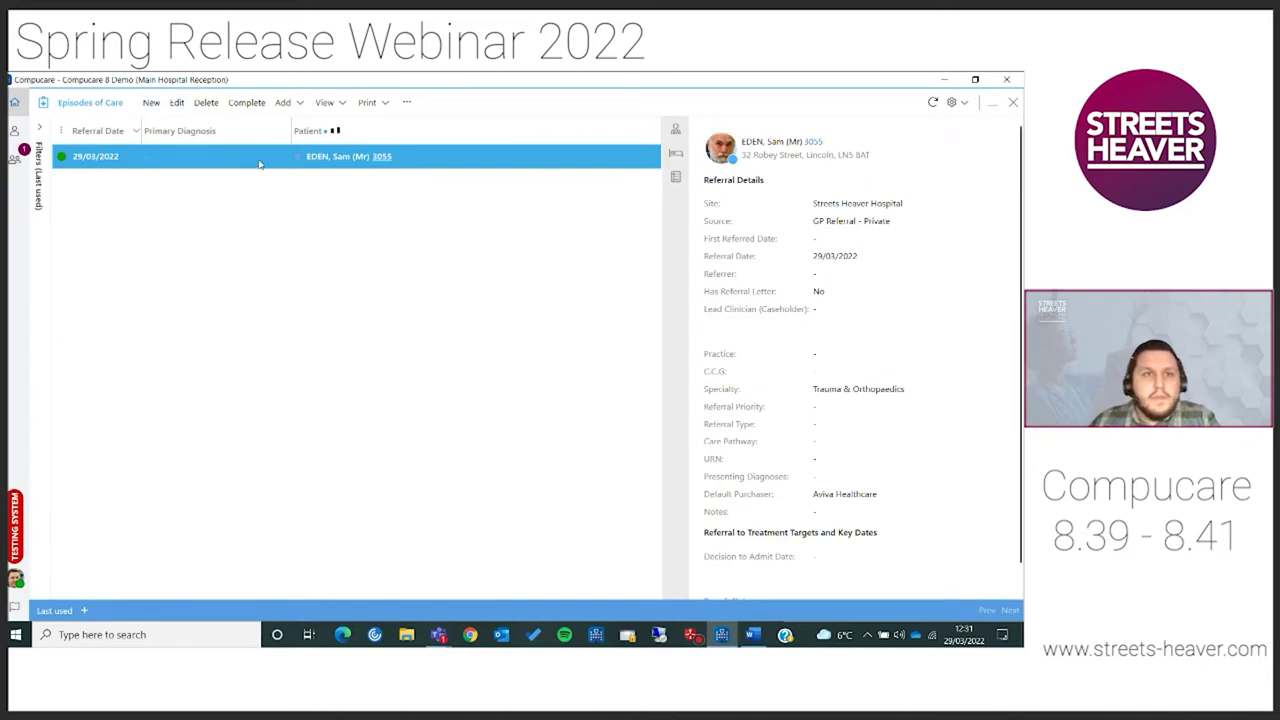
double_click(258, 159)
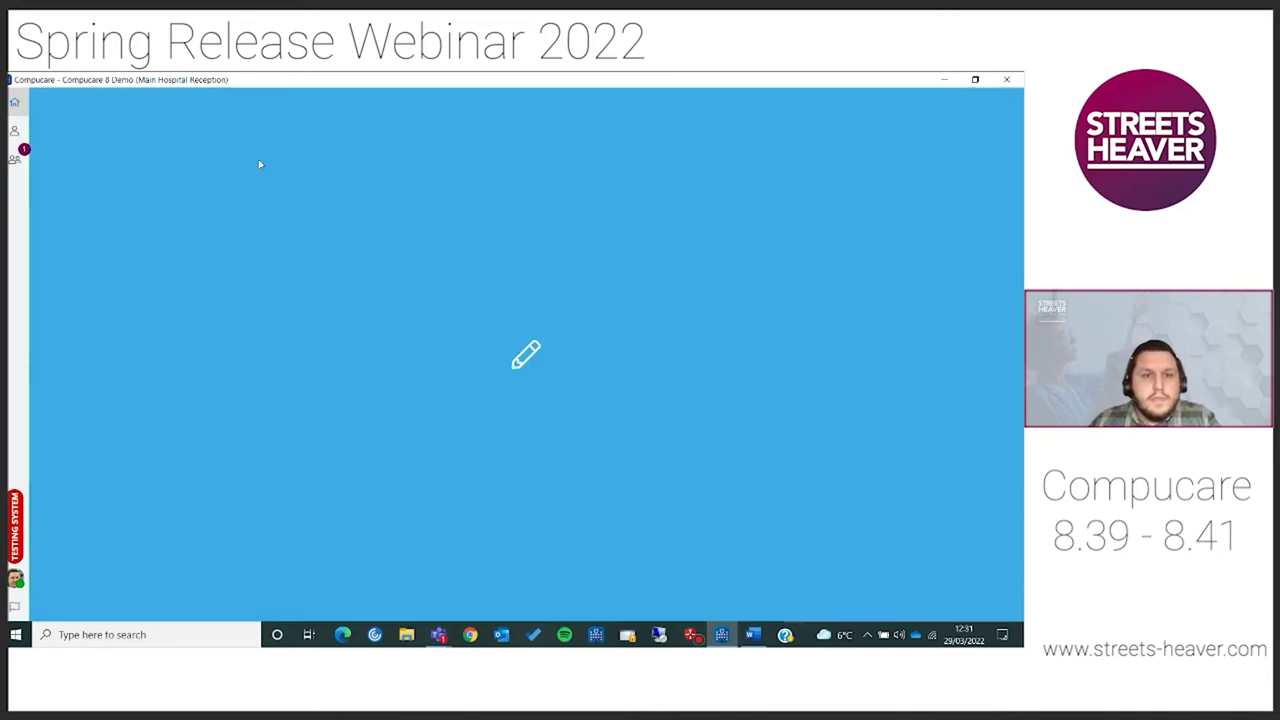
scroll(300, 271, down, 2)
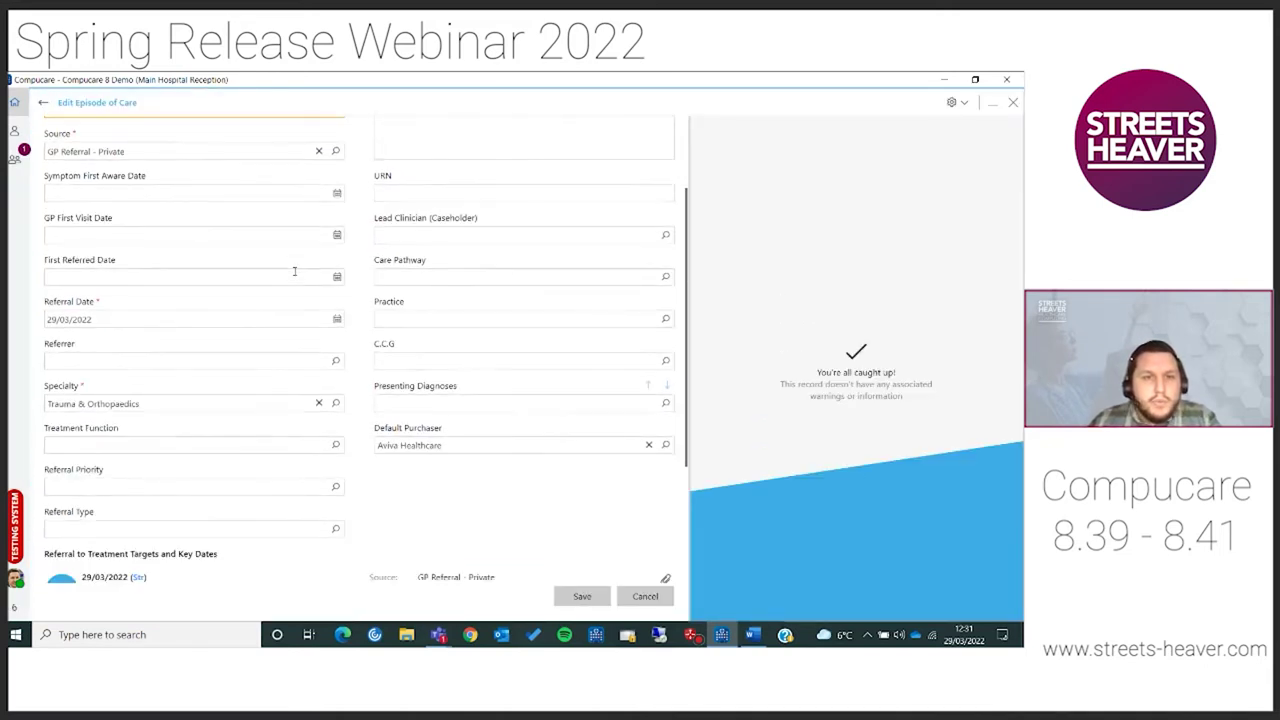
scroll(310, 311, up, 1)
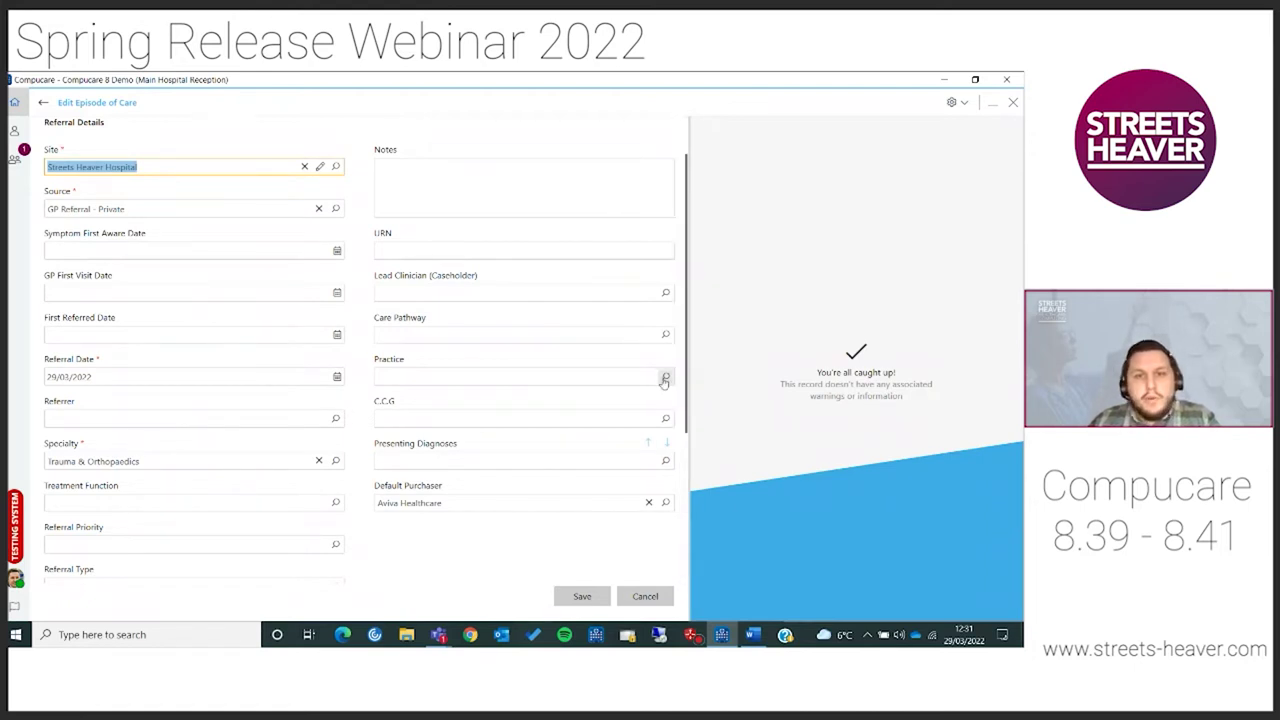
click(667, 379)
click(666, 377)
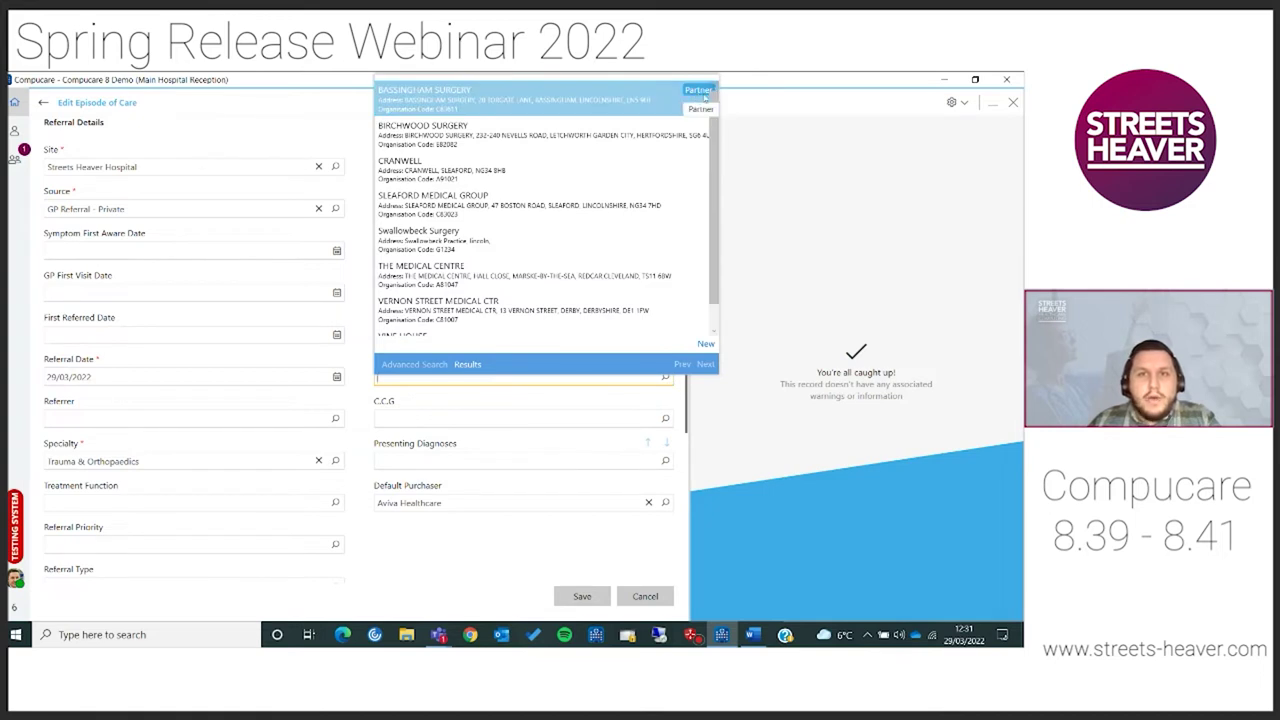
Try a BASSINGHAM SURGERY doctor as the episode's referrer to check the tag display, and discard the changes.
click(339, 420)
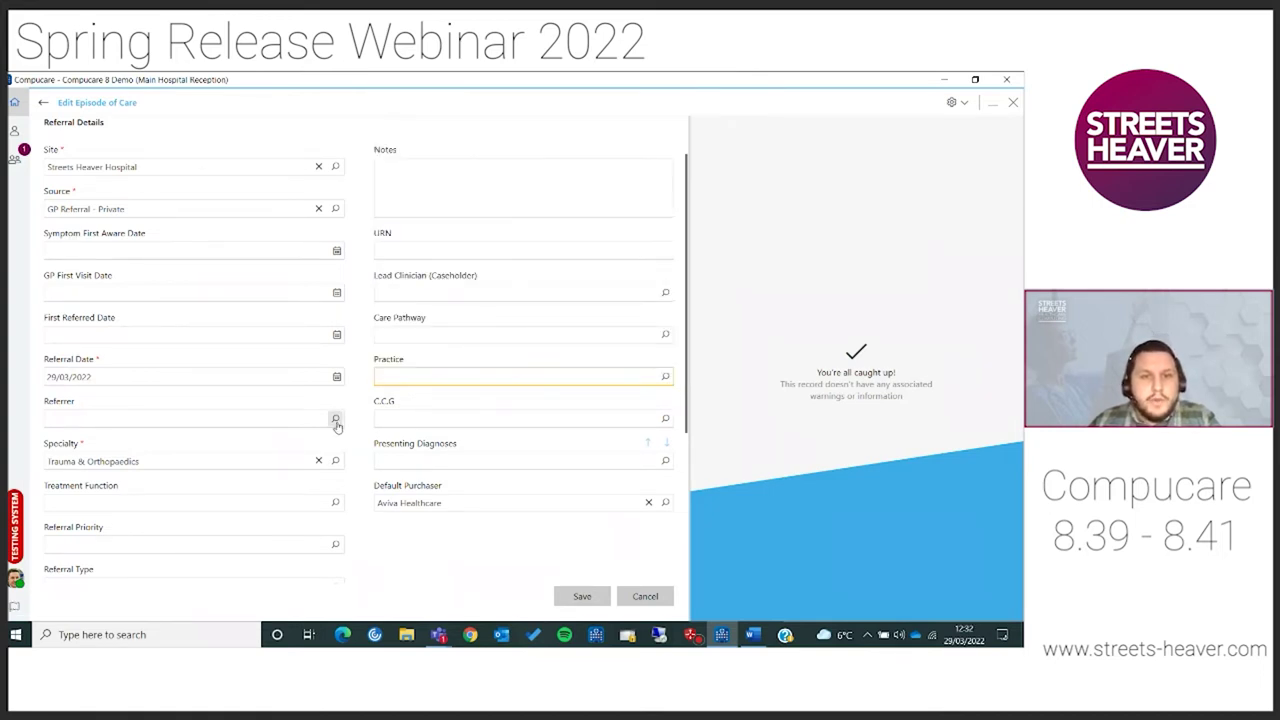
click(336, 420)
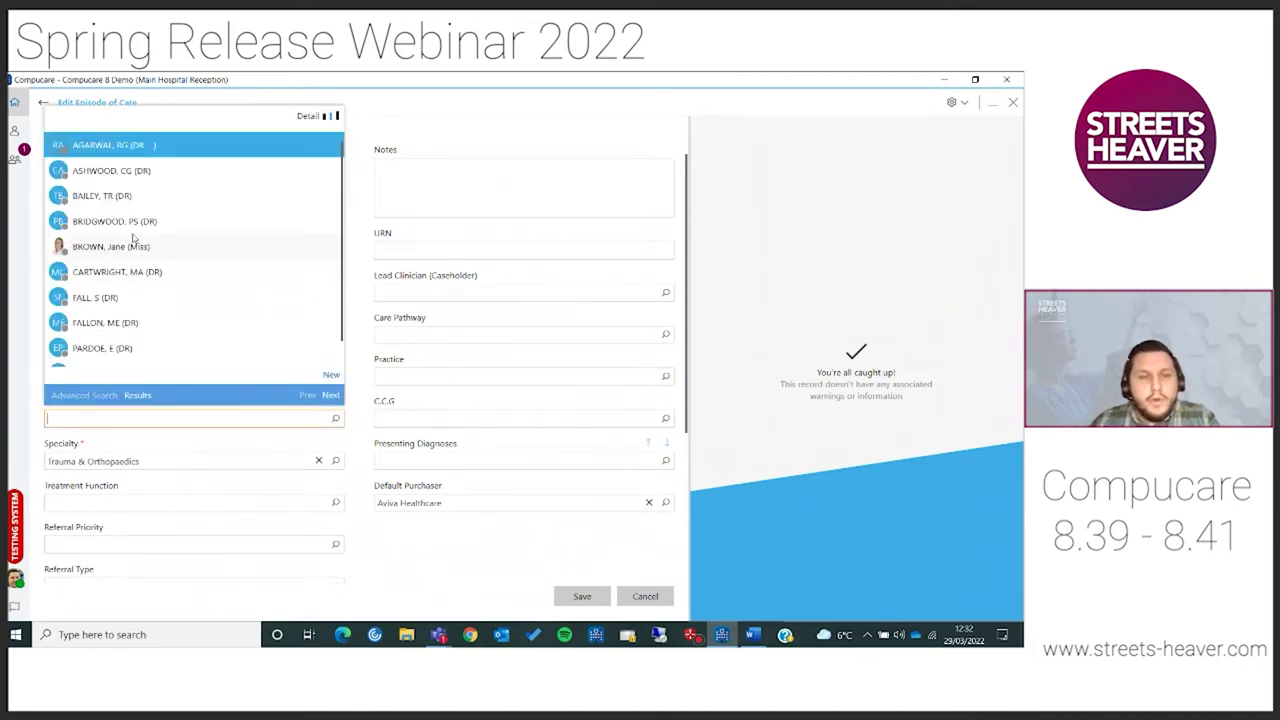
click(141, 224)
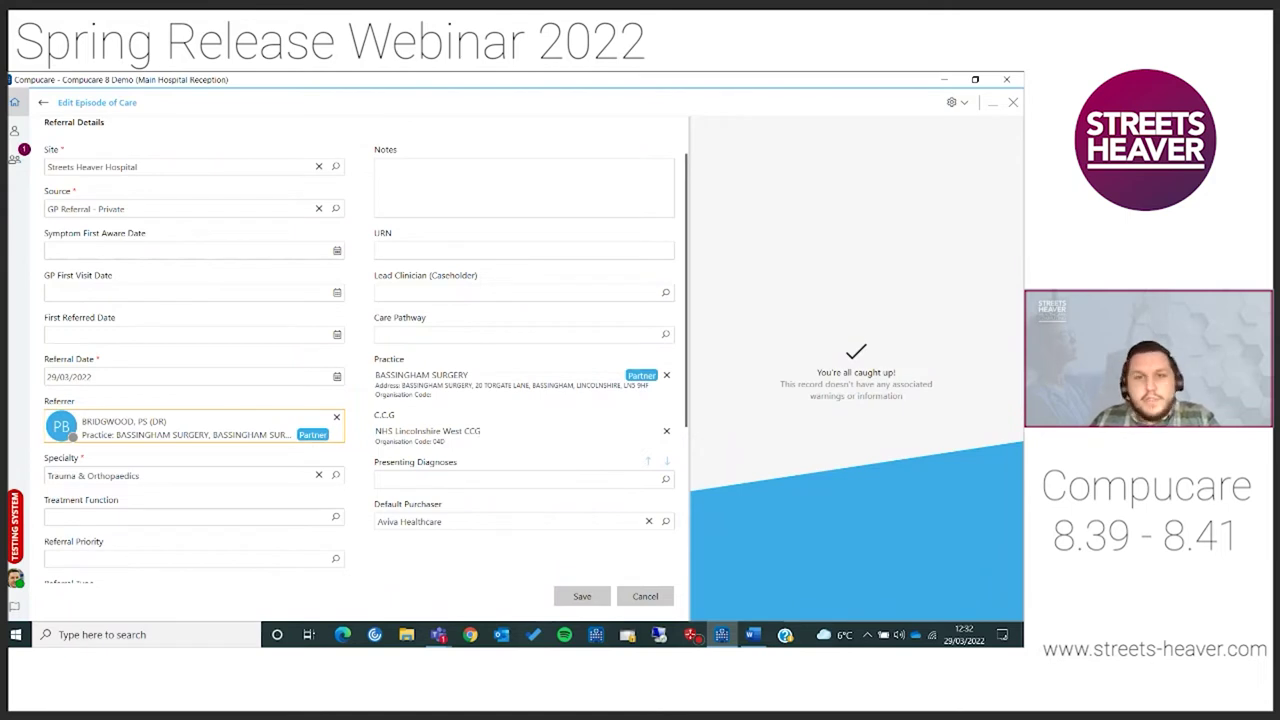
click(646, 597)
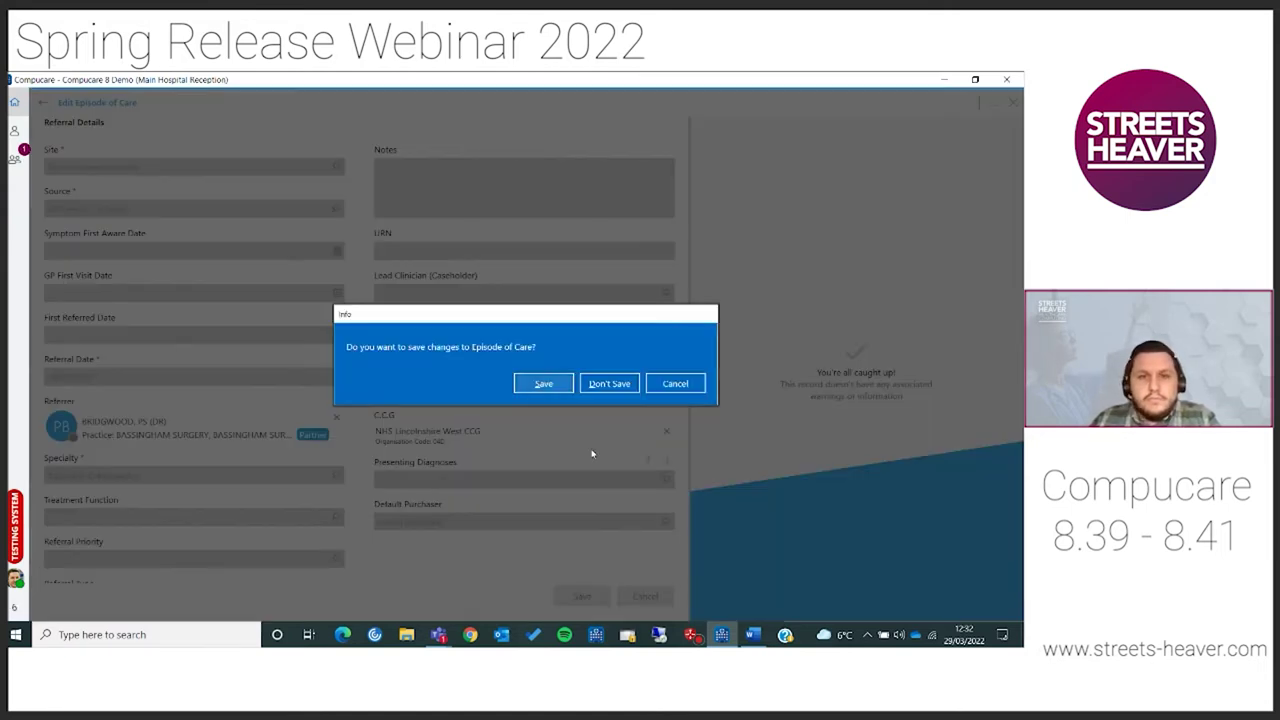
click(609, 383)
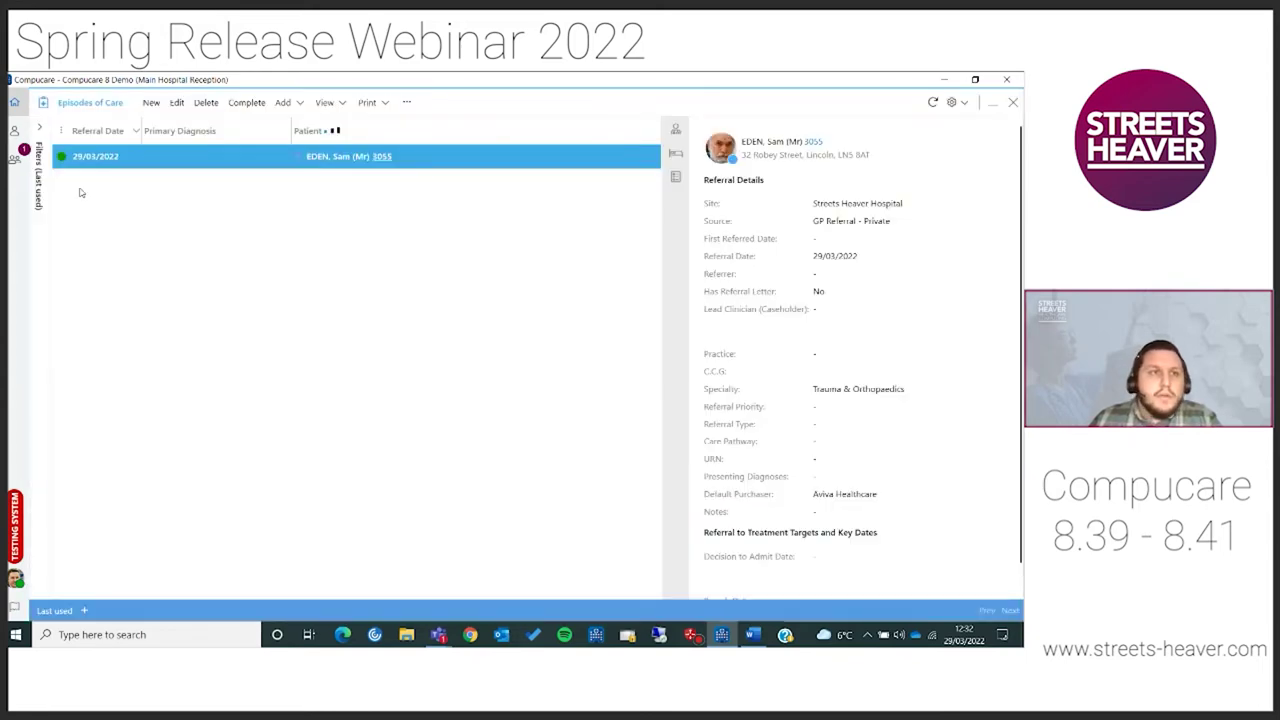
Close the running Code Tables and Episodes of Care lists.
click(15, 103)
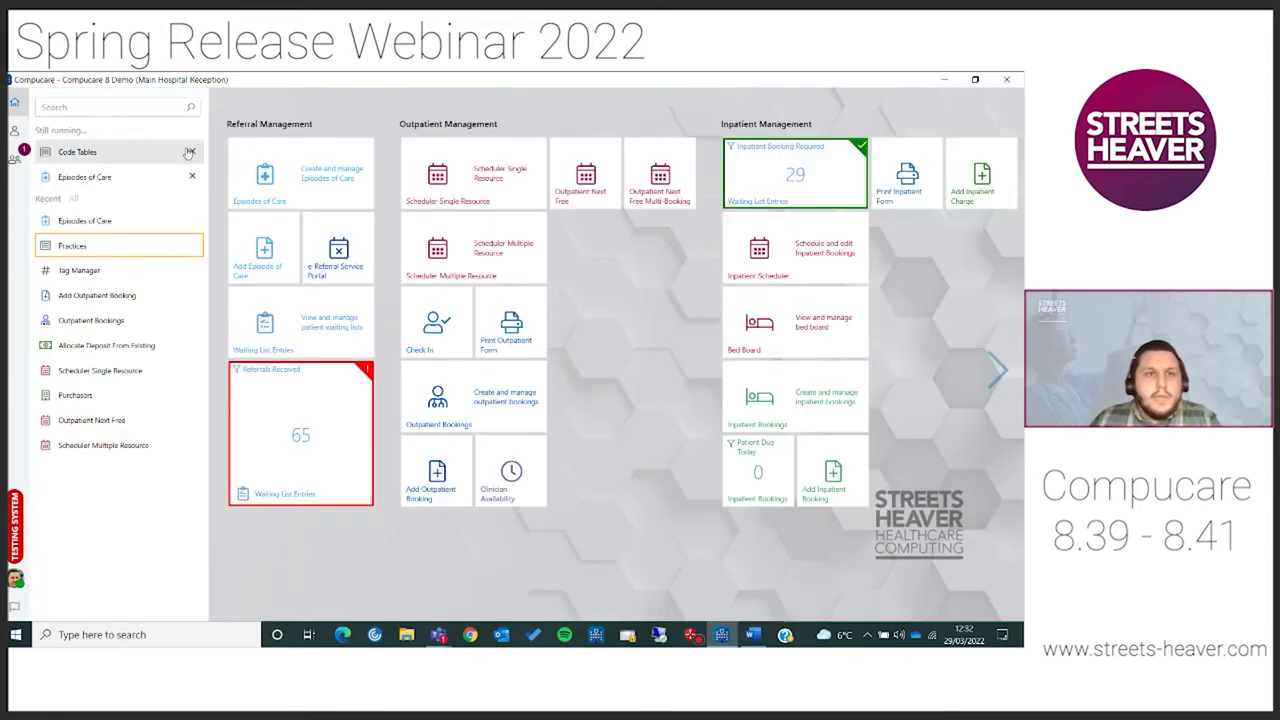
click(188, 152)
click(192, 152)
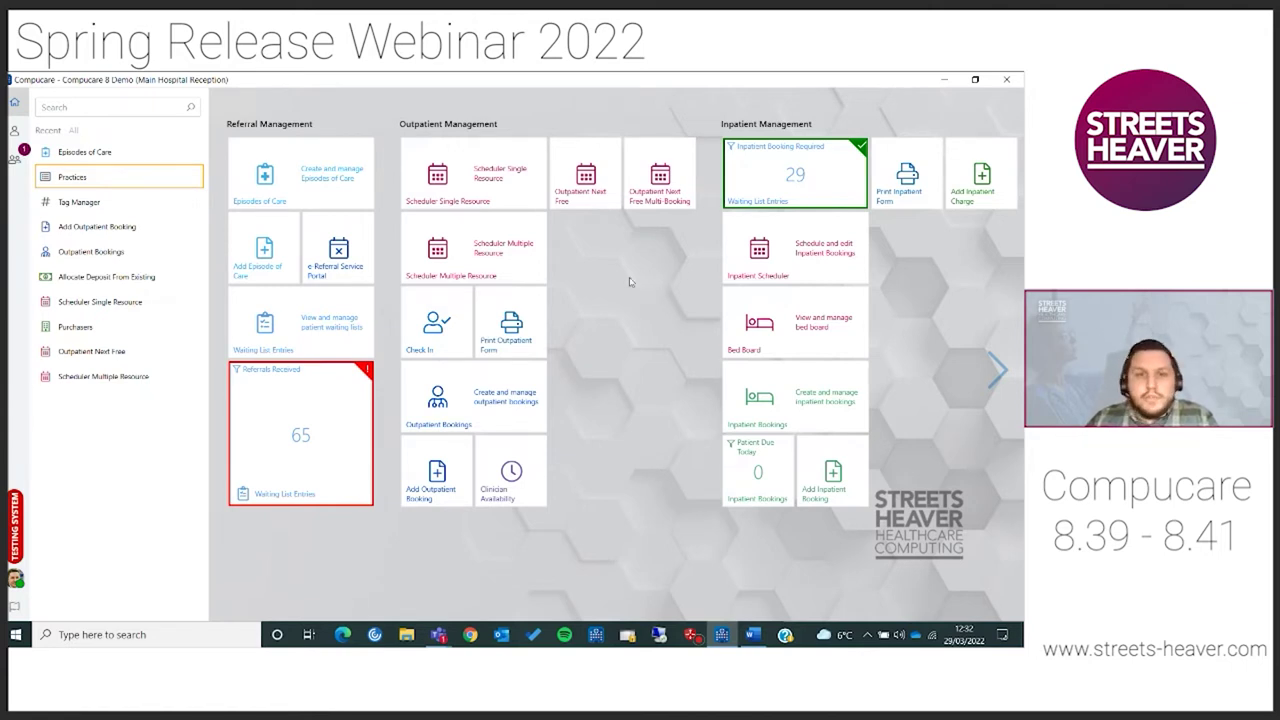
Check the deposit required on the 29/03/2022 12:40 outpatient booking and start Allocate Deposit From Existing for its patient.
click(502, 404)
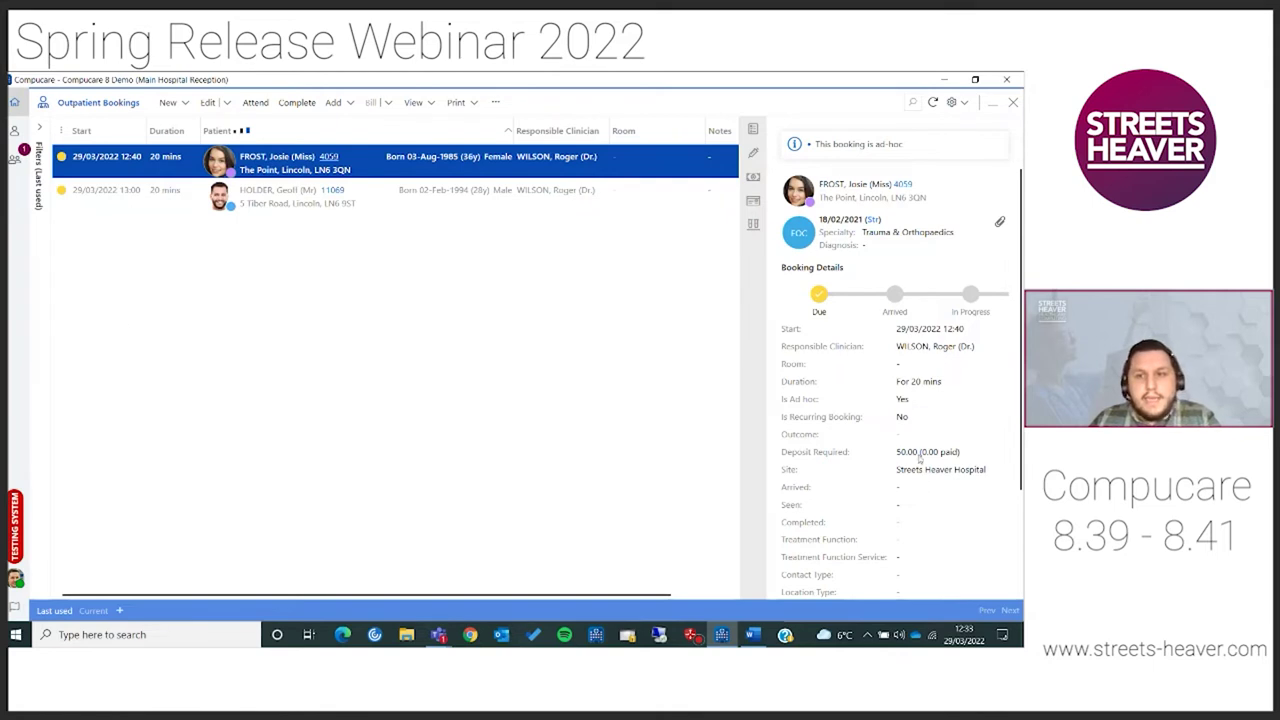
click(21, 106)
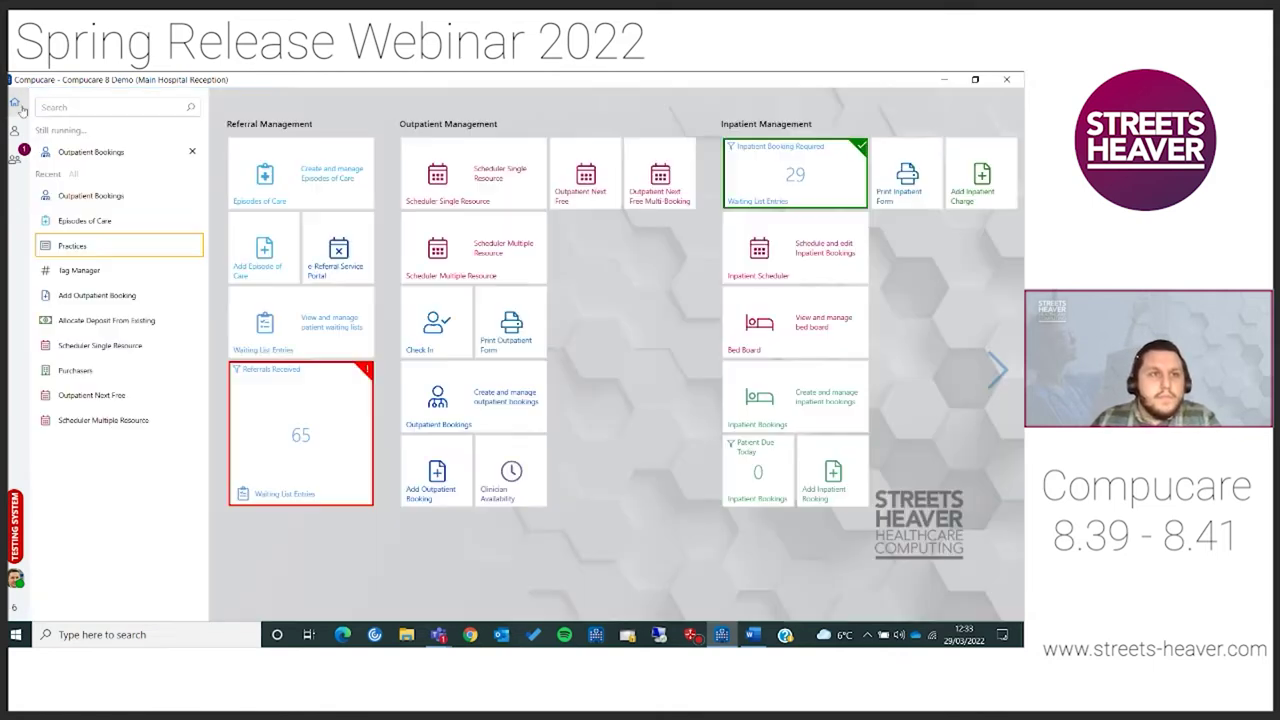
click(112, 328)
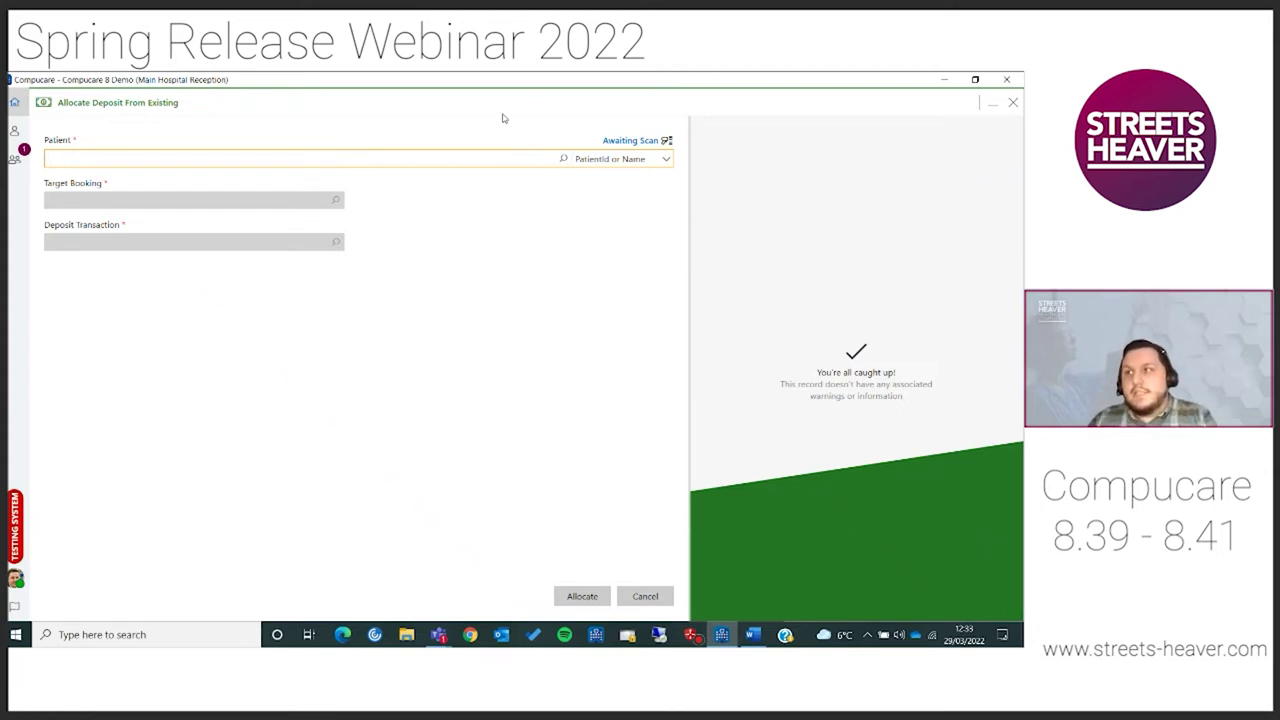
click(563, 158)
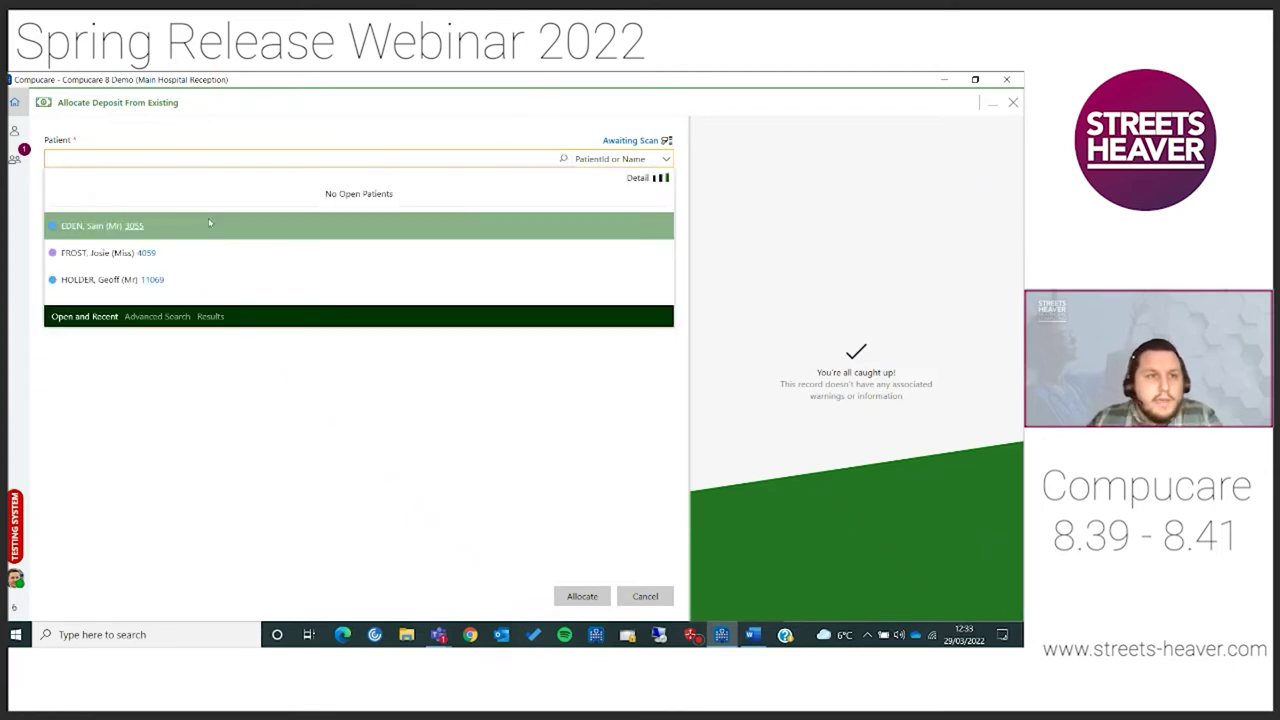
click(229, 252)
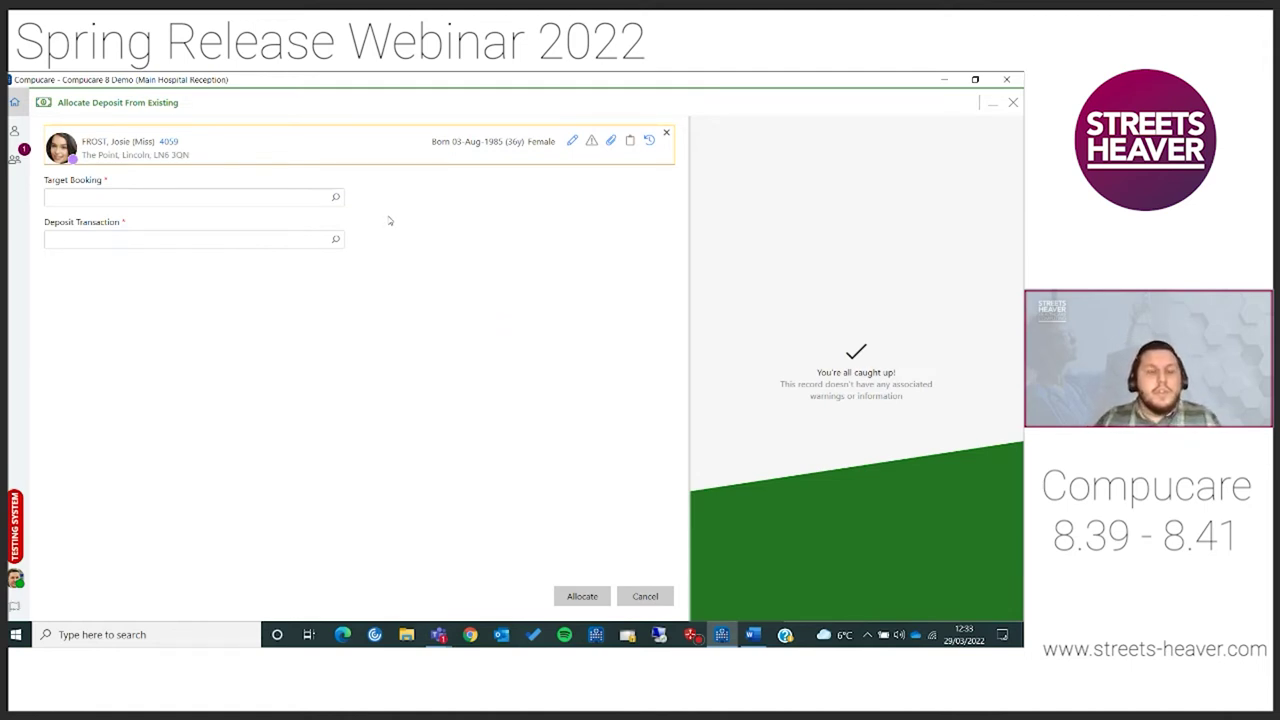
Allocate the 28/03/2022 deposit transaction to the 29/03/2022 12:40 outpatient booking, unlinking it from the 17/03/2022 booking.
click(336, 197)
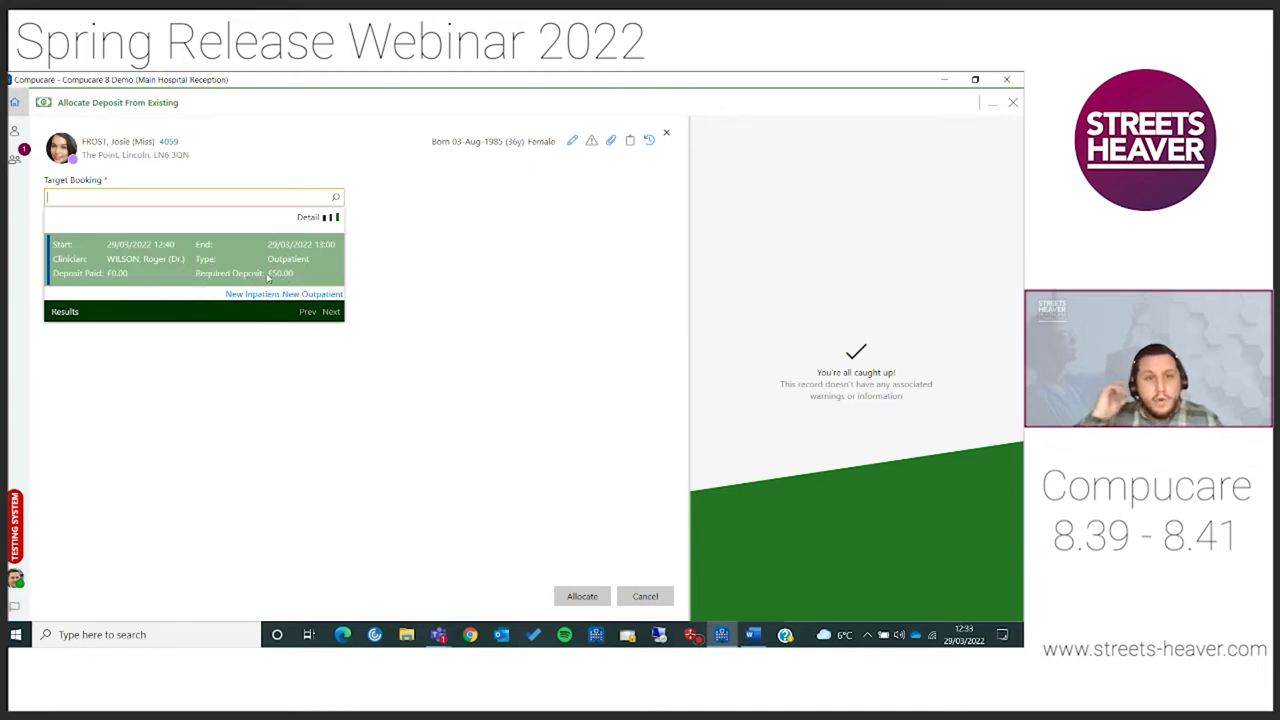
click(264, 258)
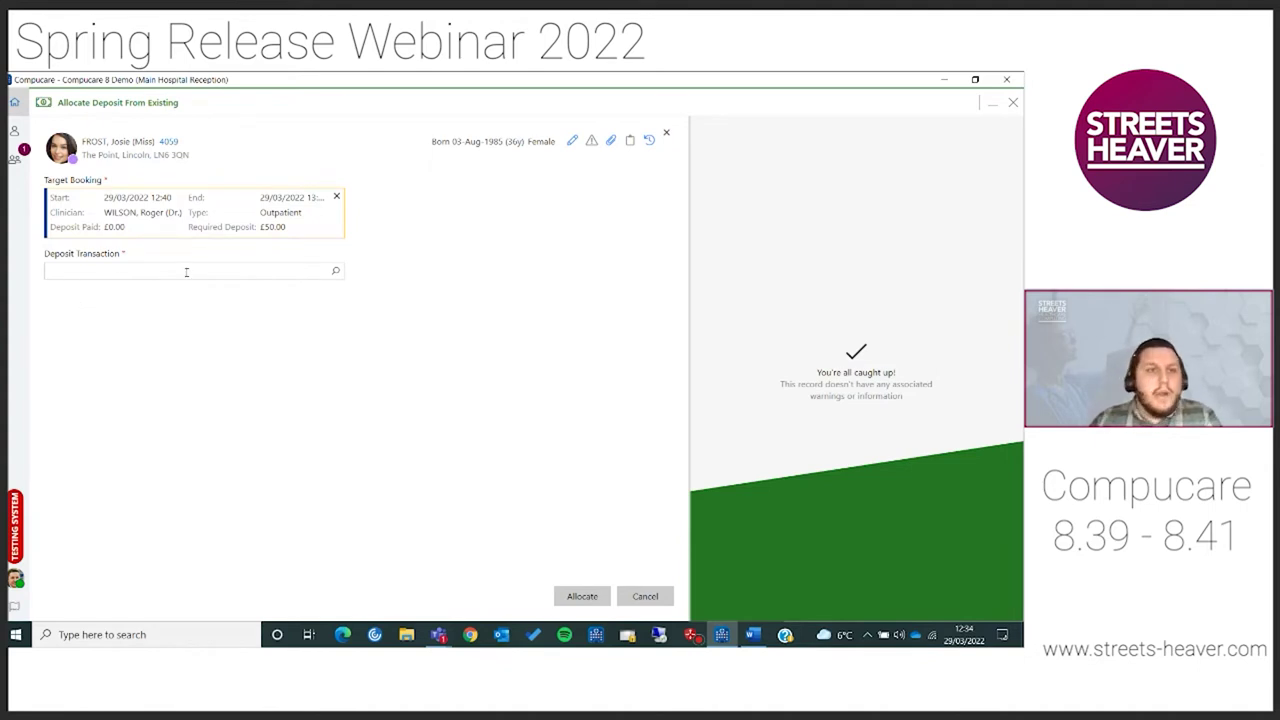
click(336, 271)
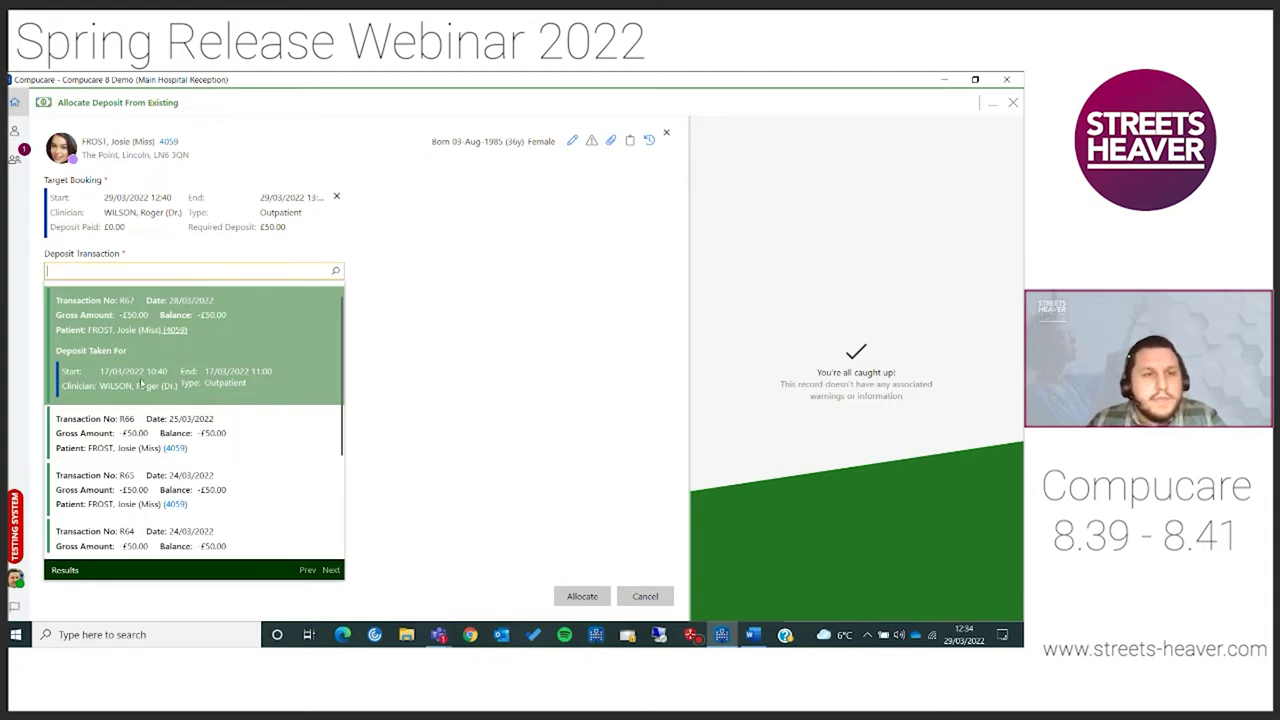
click(248, 336)
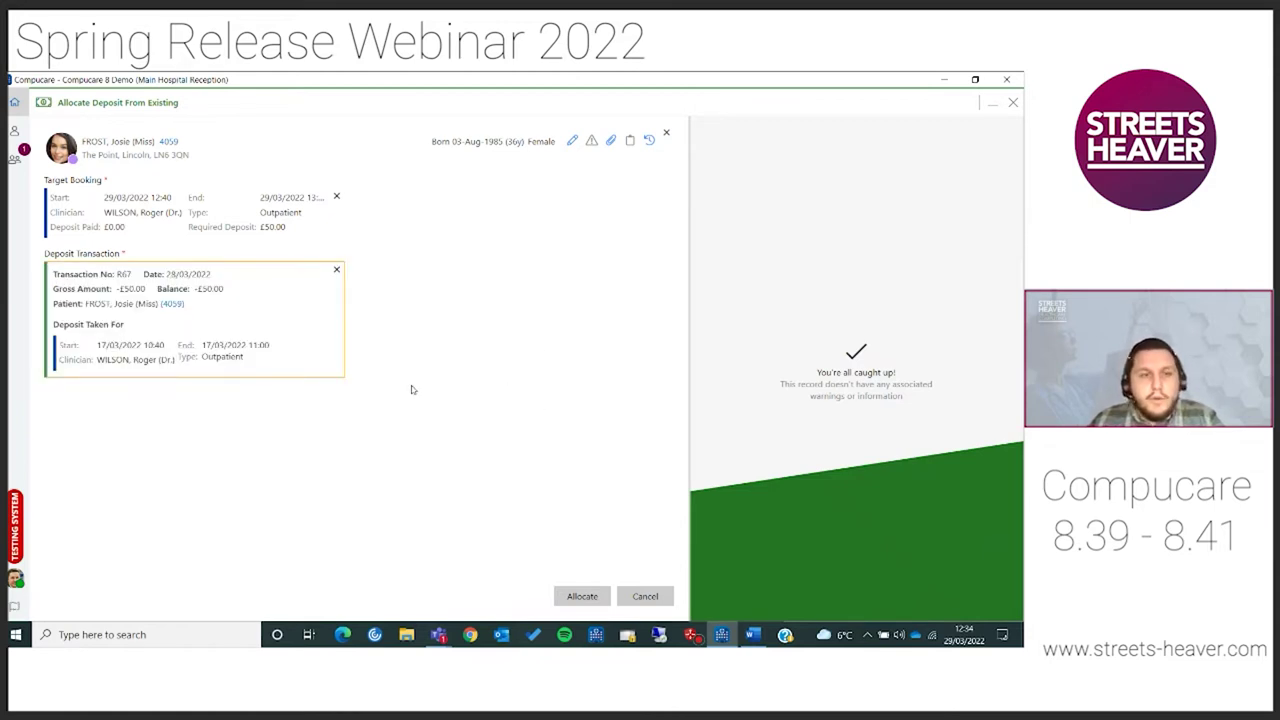
click(583, 598)
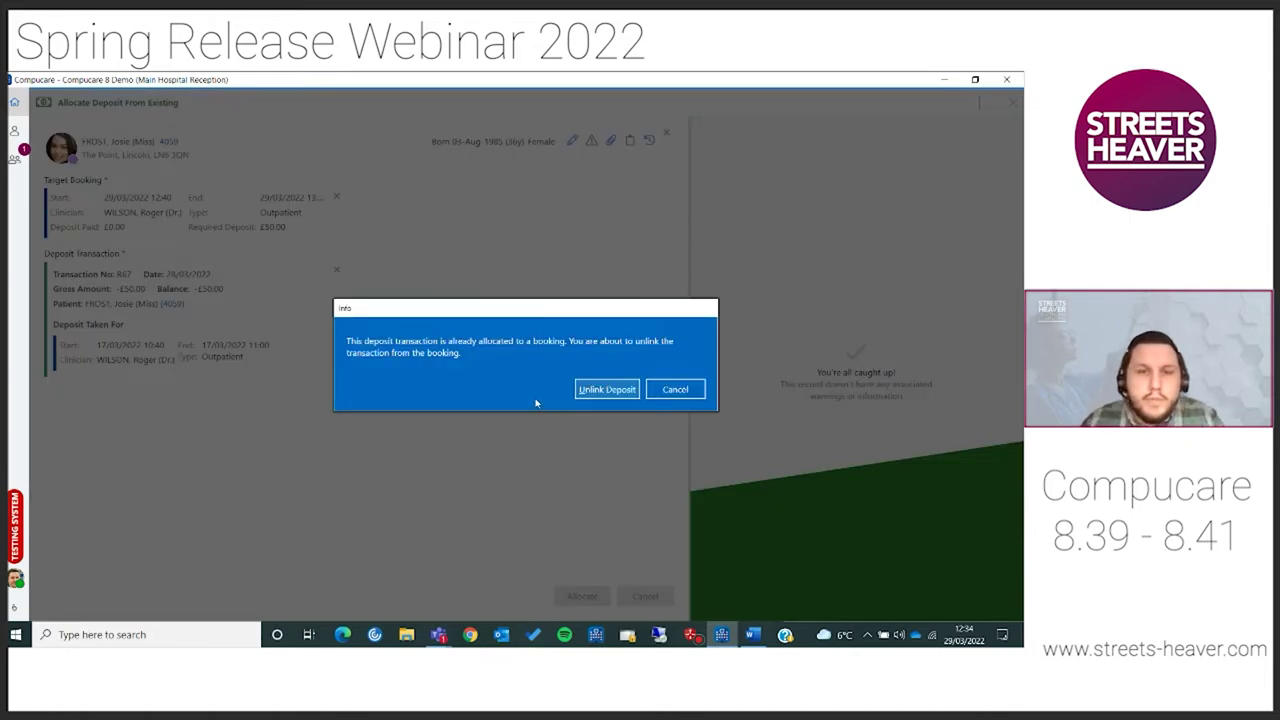
click(605, 390)
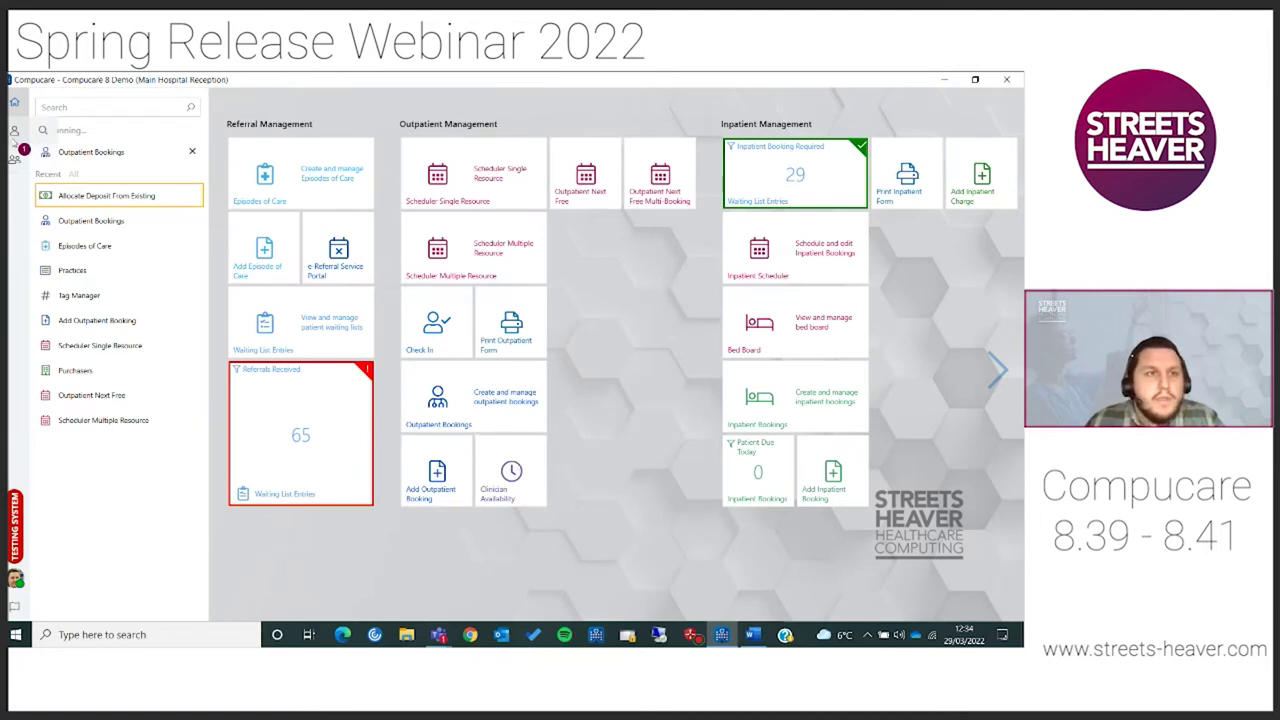
Open the recent patient's transactions and examine which booking the 28/03/2022 deposit receipt is taken for.
click(14, 140)
click(95, 166)
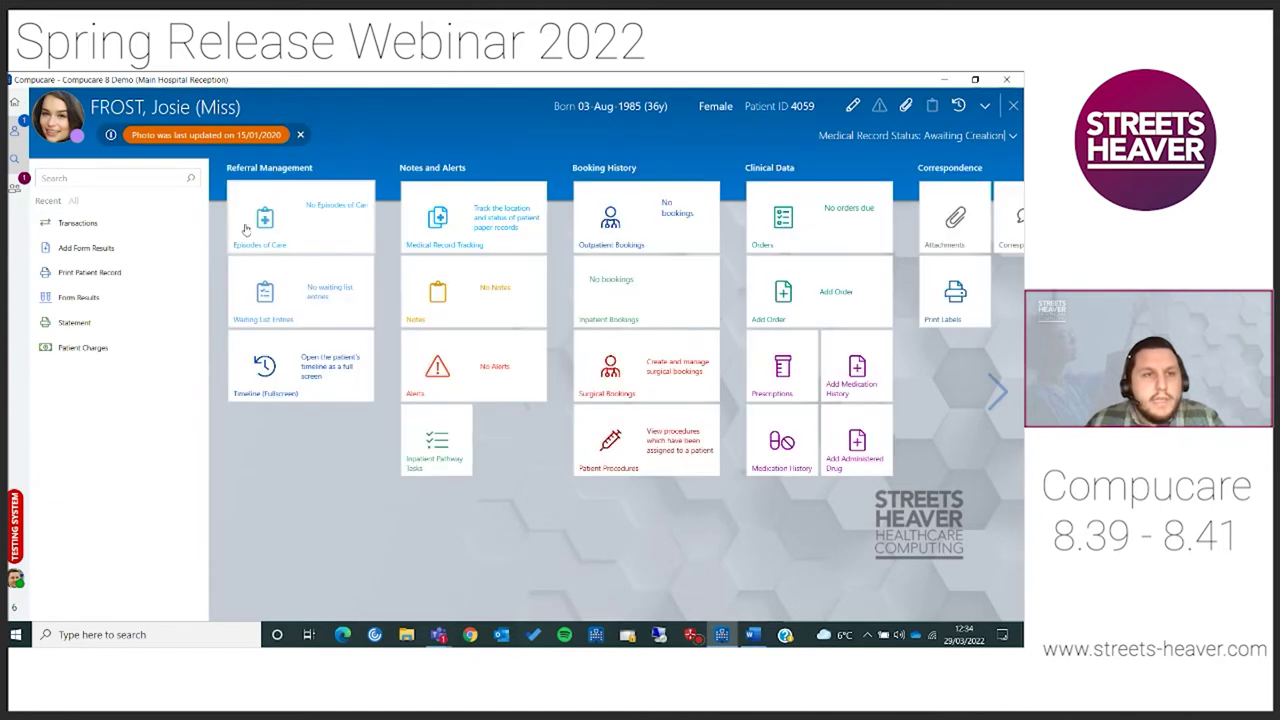
click(78, 223)
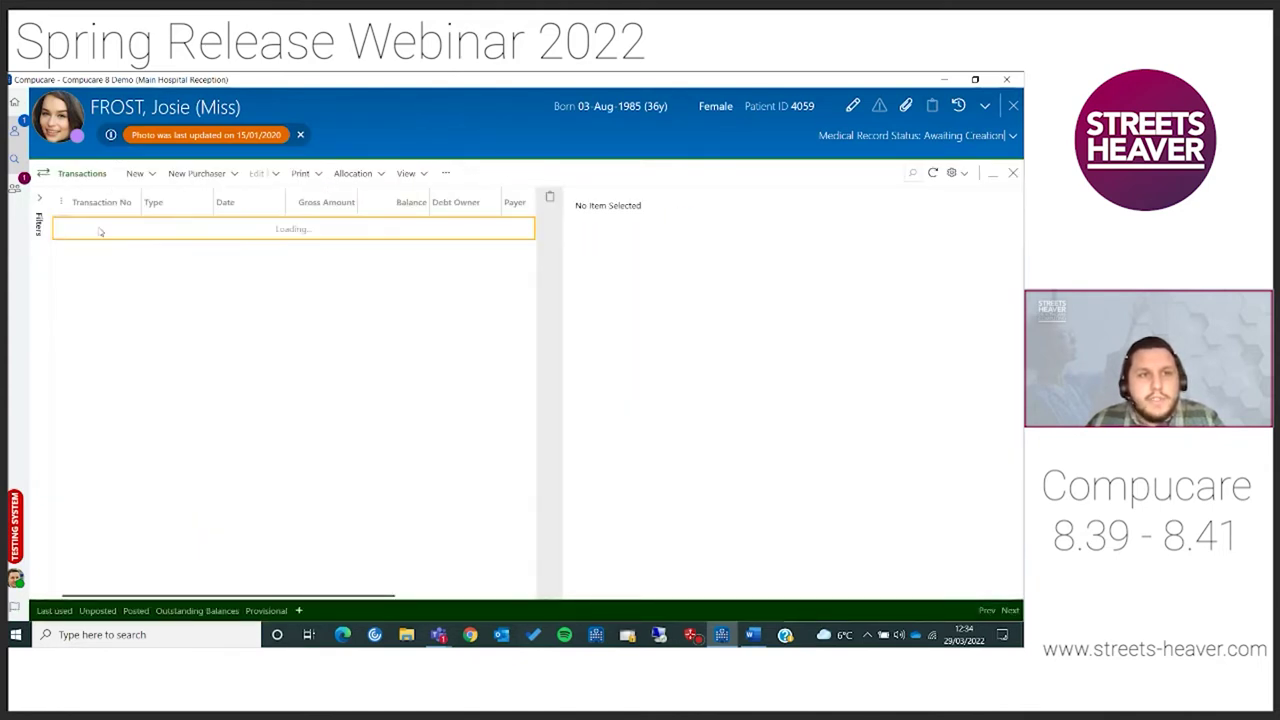
click(314, 259)
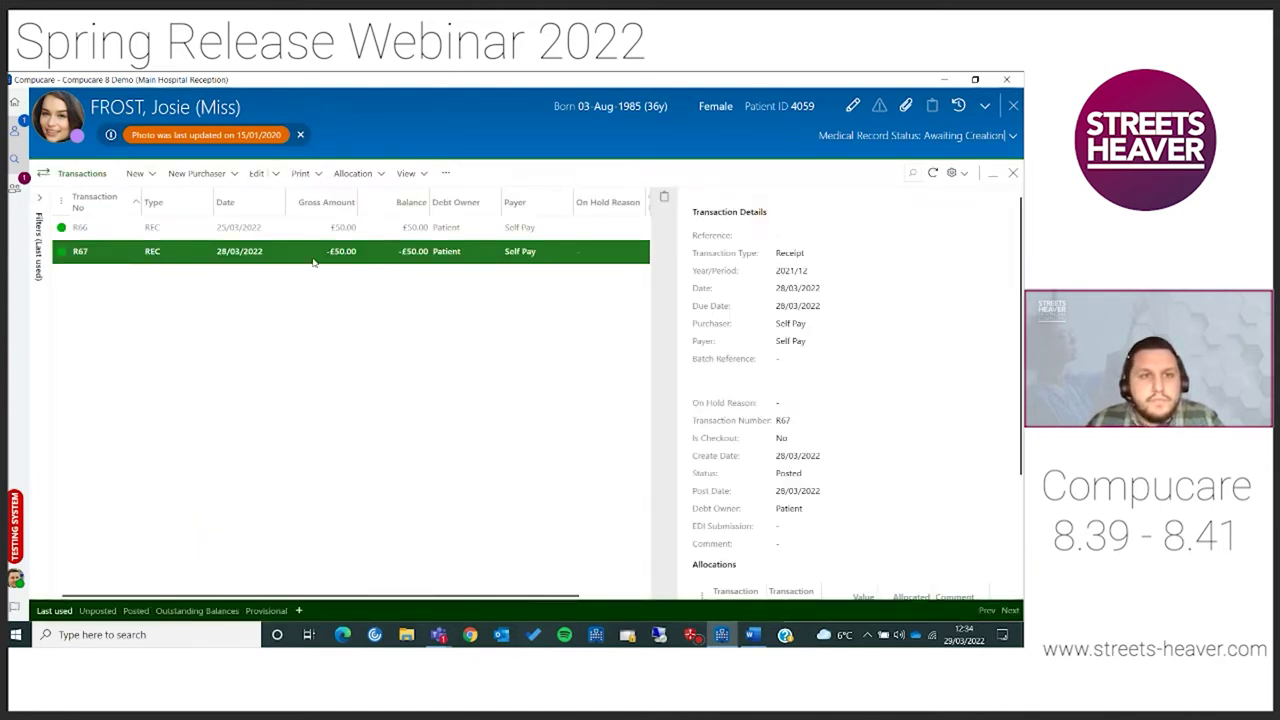
scroll(781, 415, down, 5)
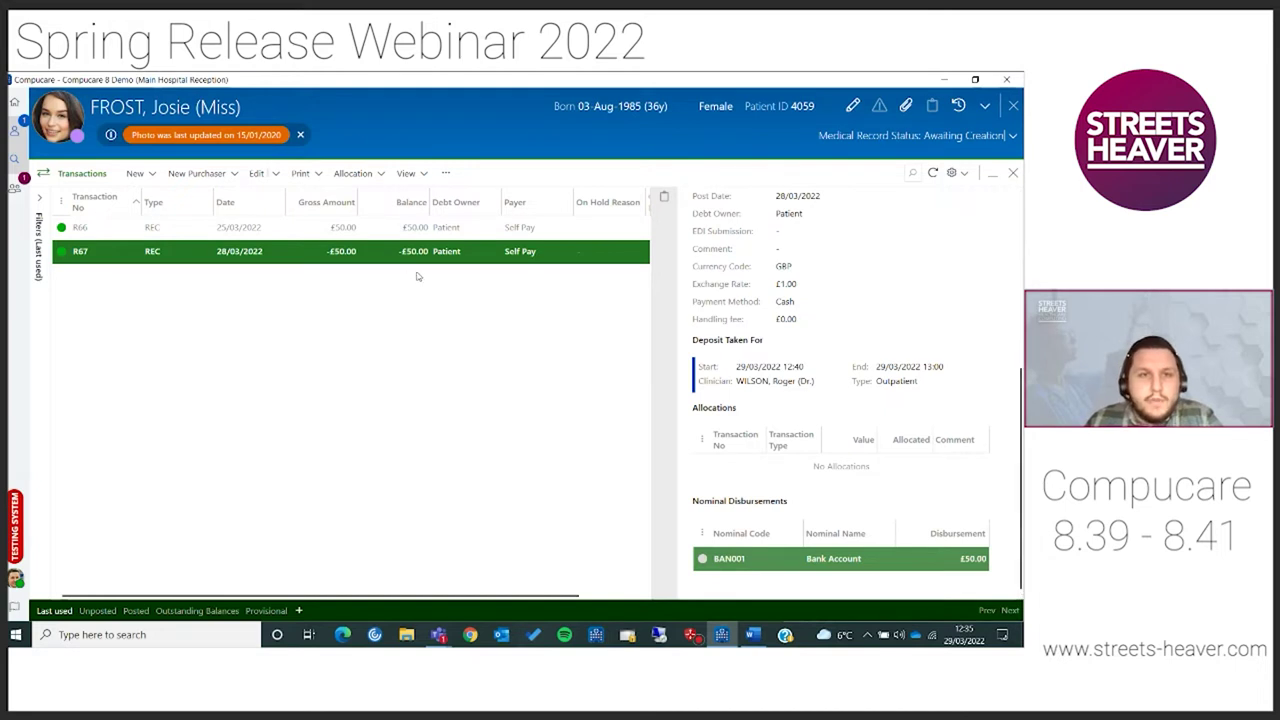
Unlink the 28/03/2022 deposit receipt from its 29/03/2022 12:40 outpatient booking.
right_click(334, 258)
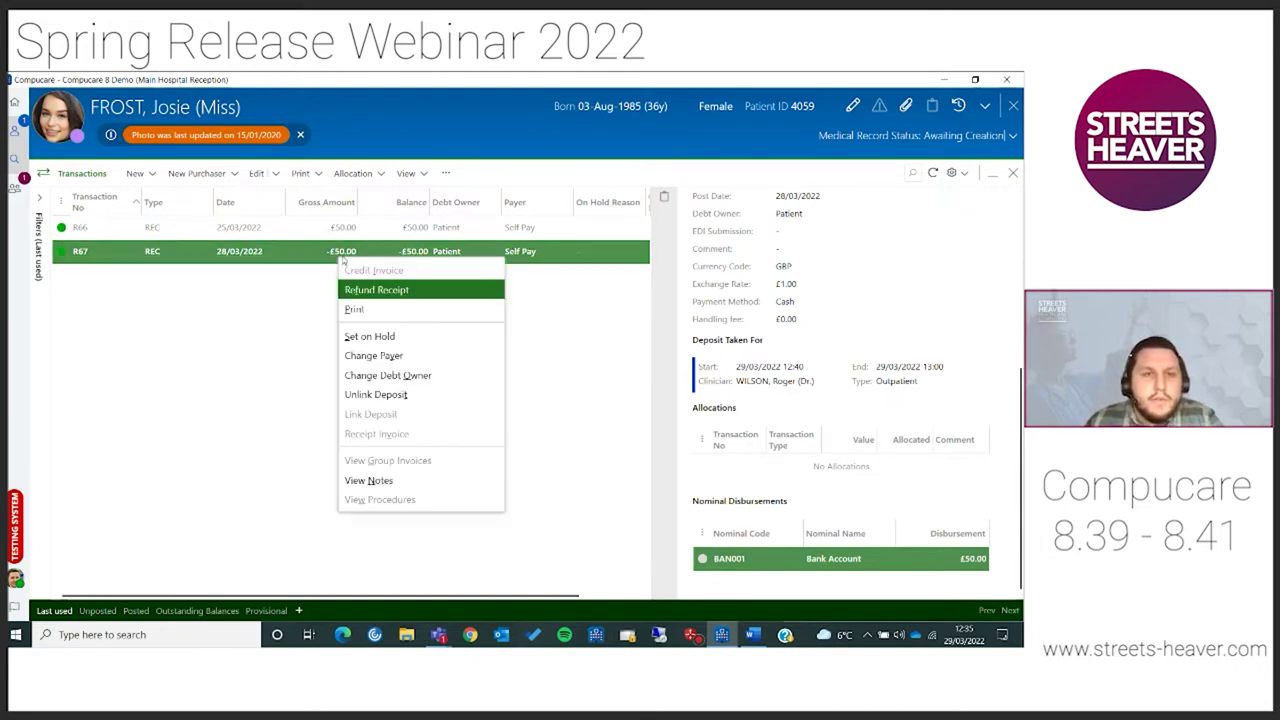
click(405, 395)
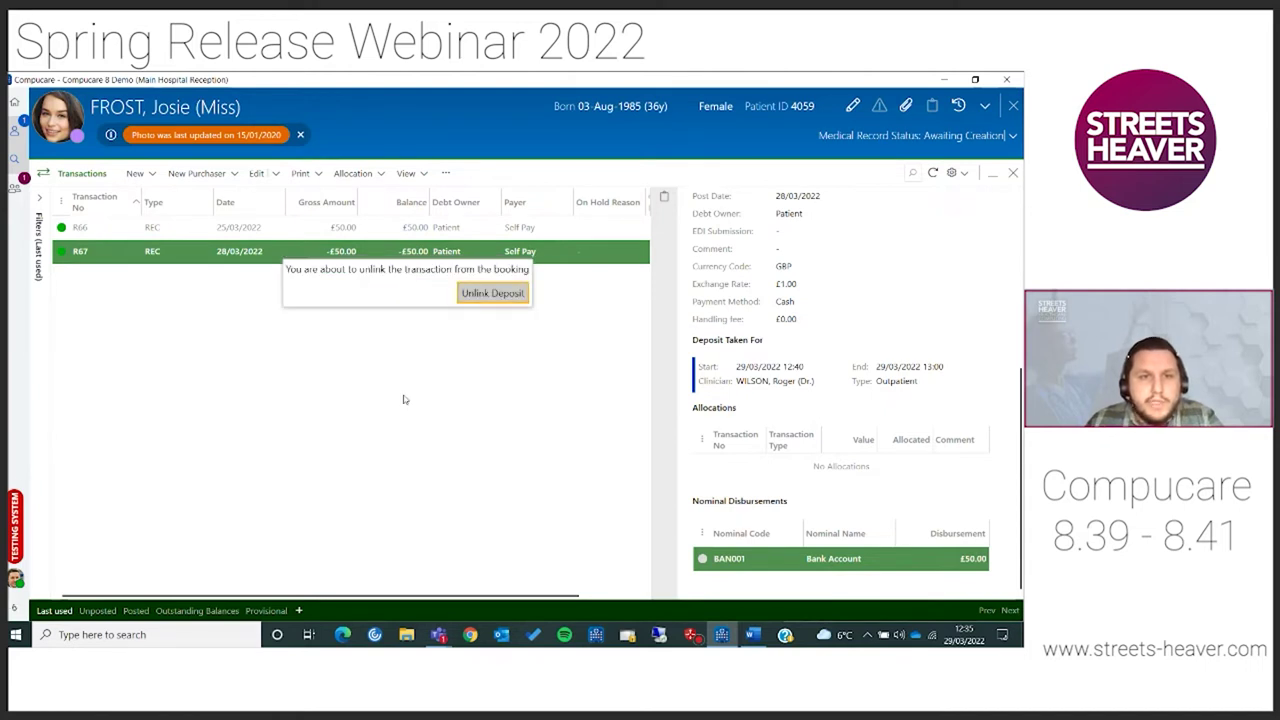
click(490, 294)
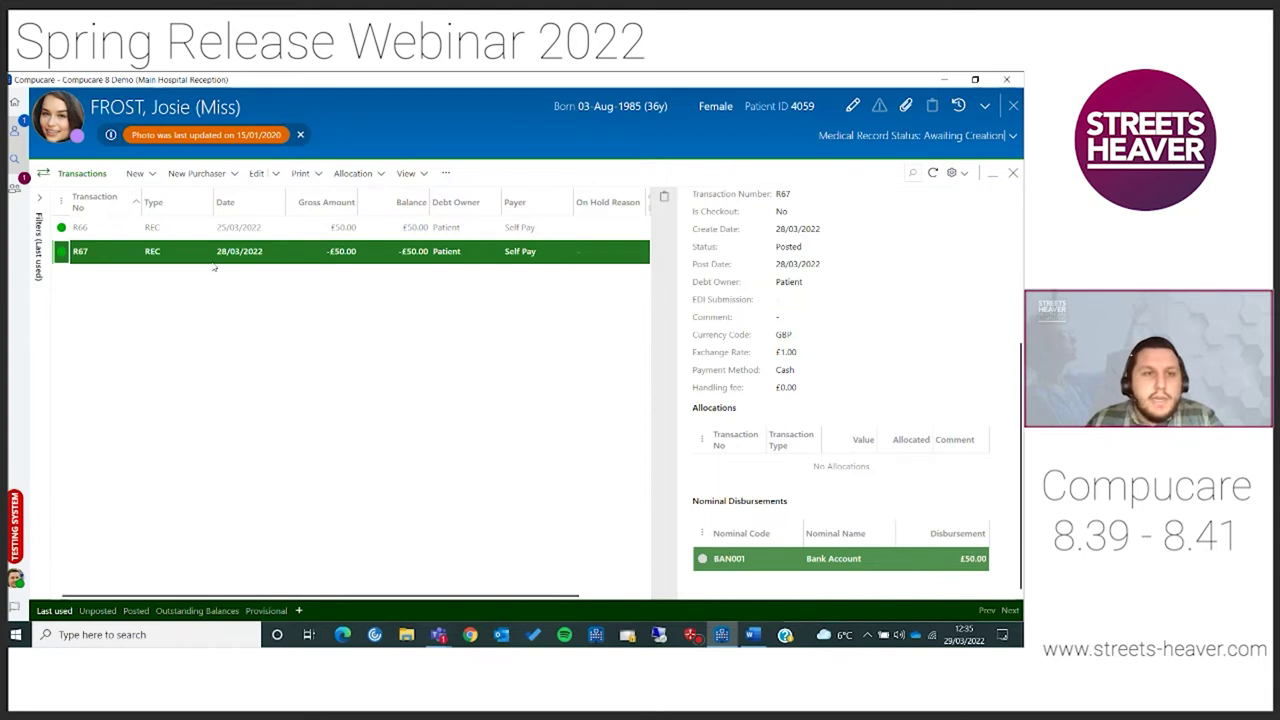
Check the target bookings offered for linking the 28/03/2022 deposit, cancel the allocation and close the patient record.
right_click(306, 258)
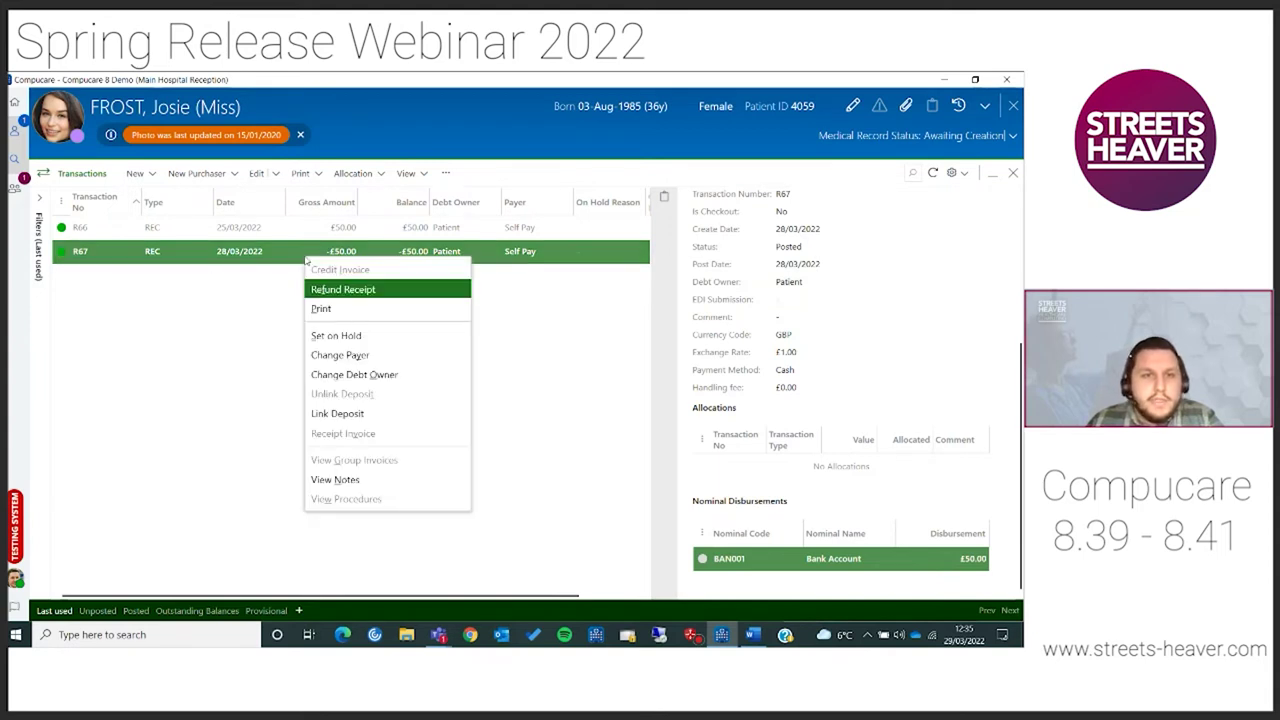
click(369, 418)
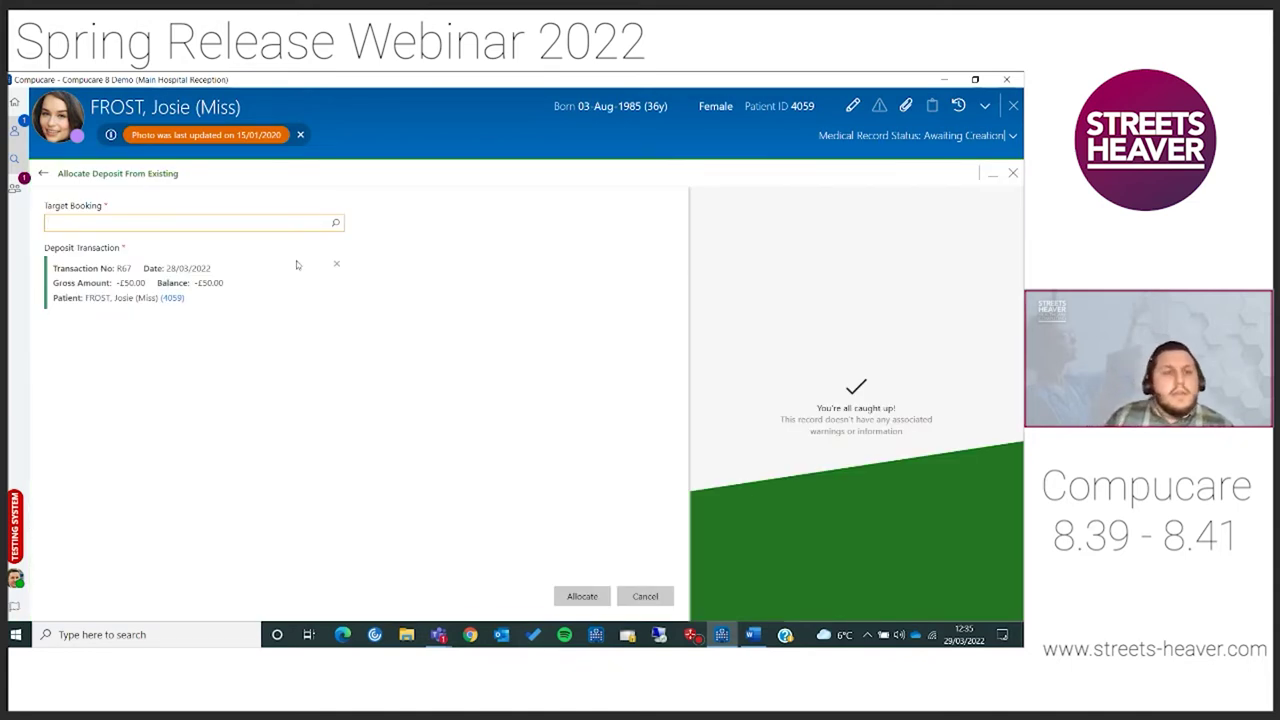
click(336, 224)
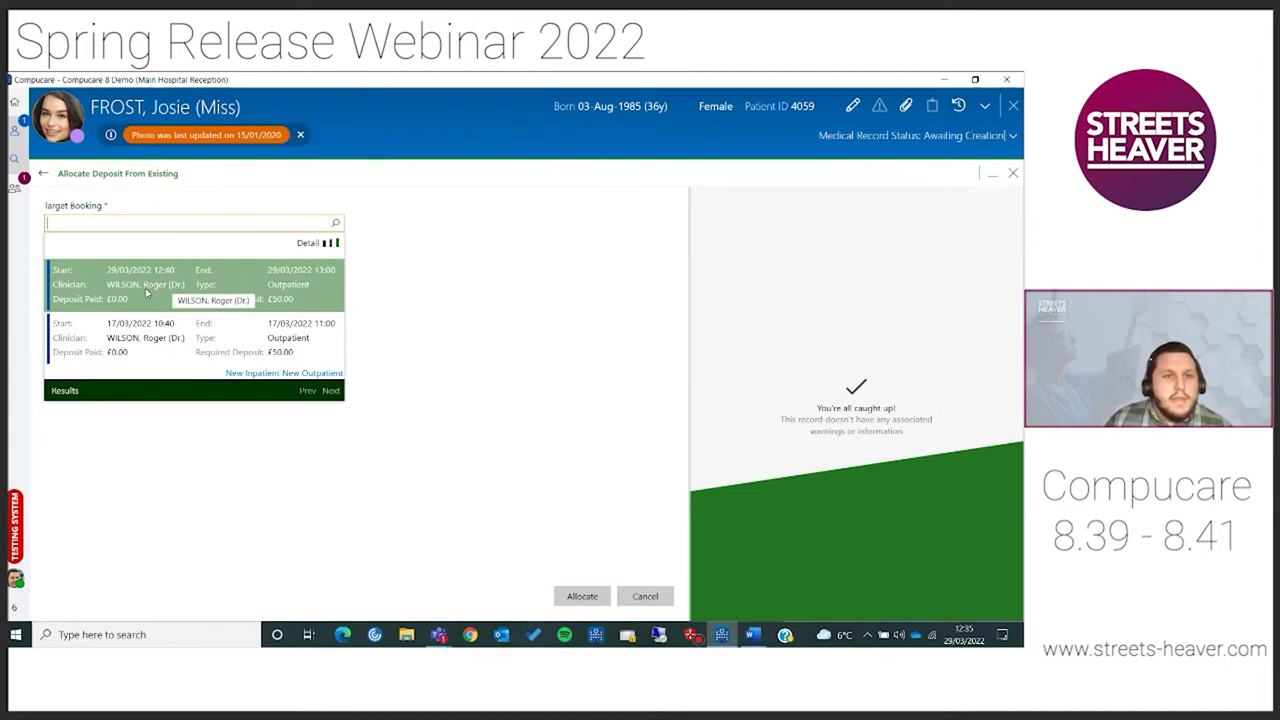
click(330, 284)
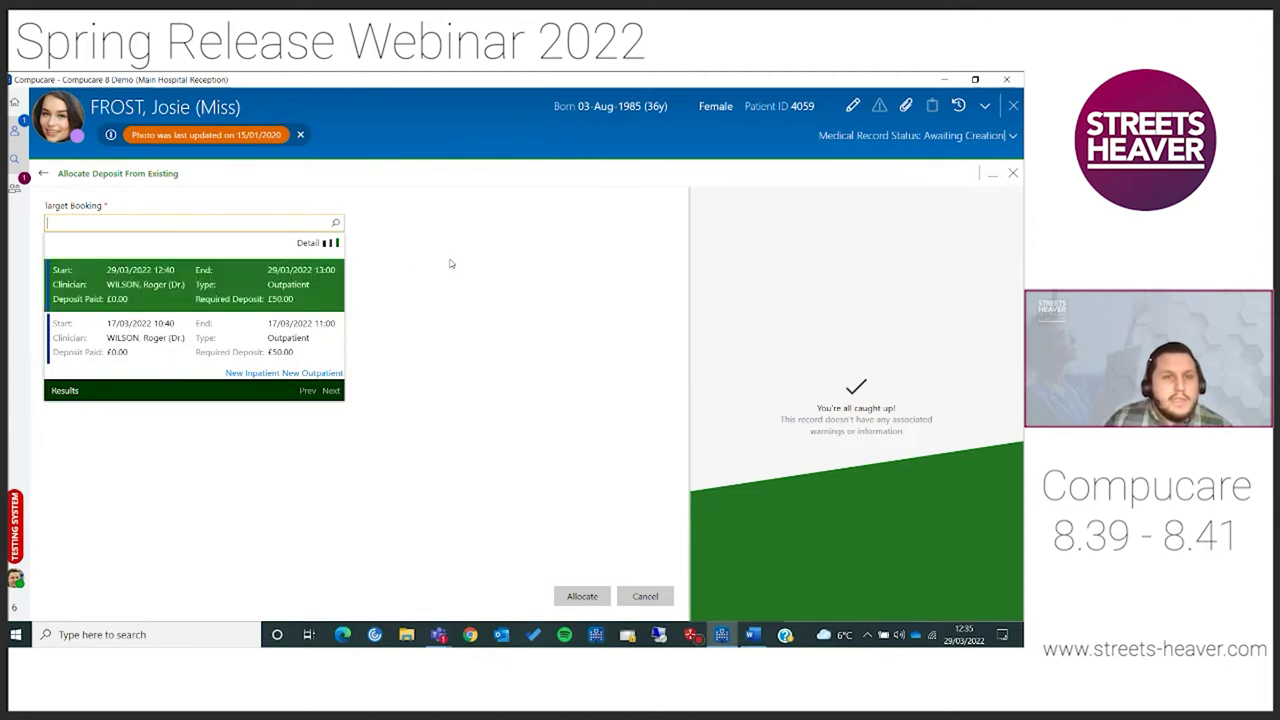
click(645, 597)
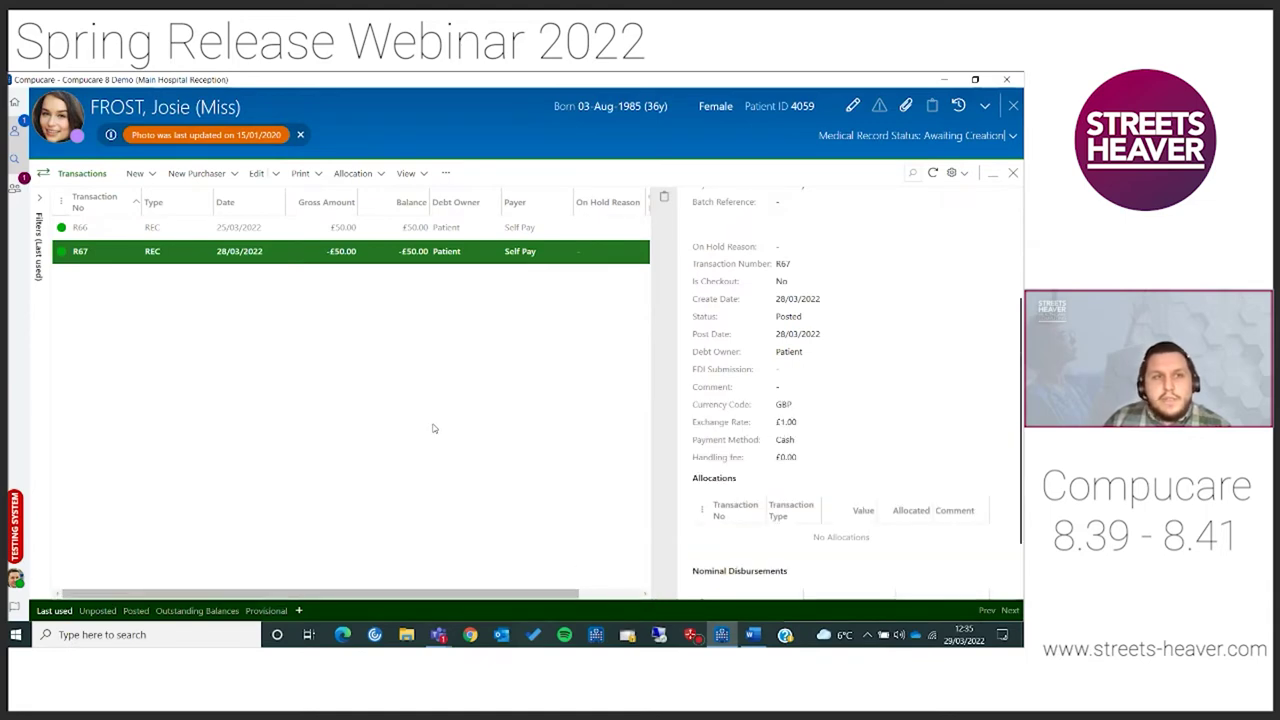
click(1014, 106)
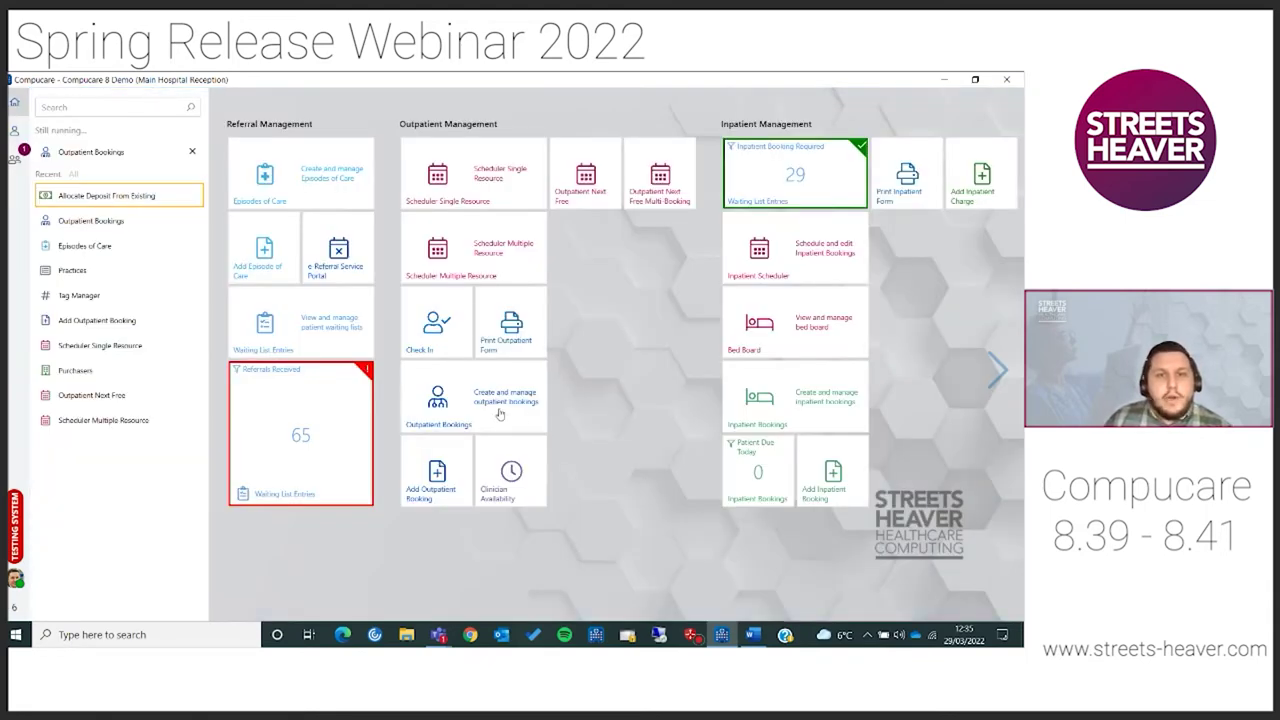
Check the deposit choices for the 29/03/2022 12:40 outpatient booking, considering an existing deposit transaction, and cancel the allocation.
click(435, 400)
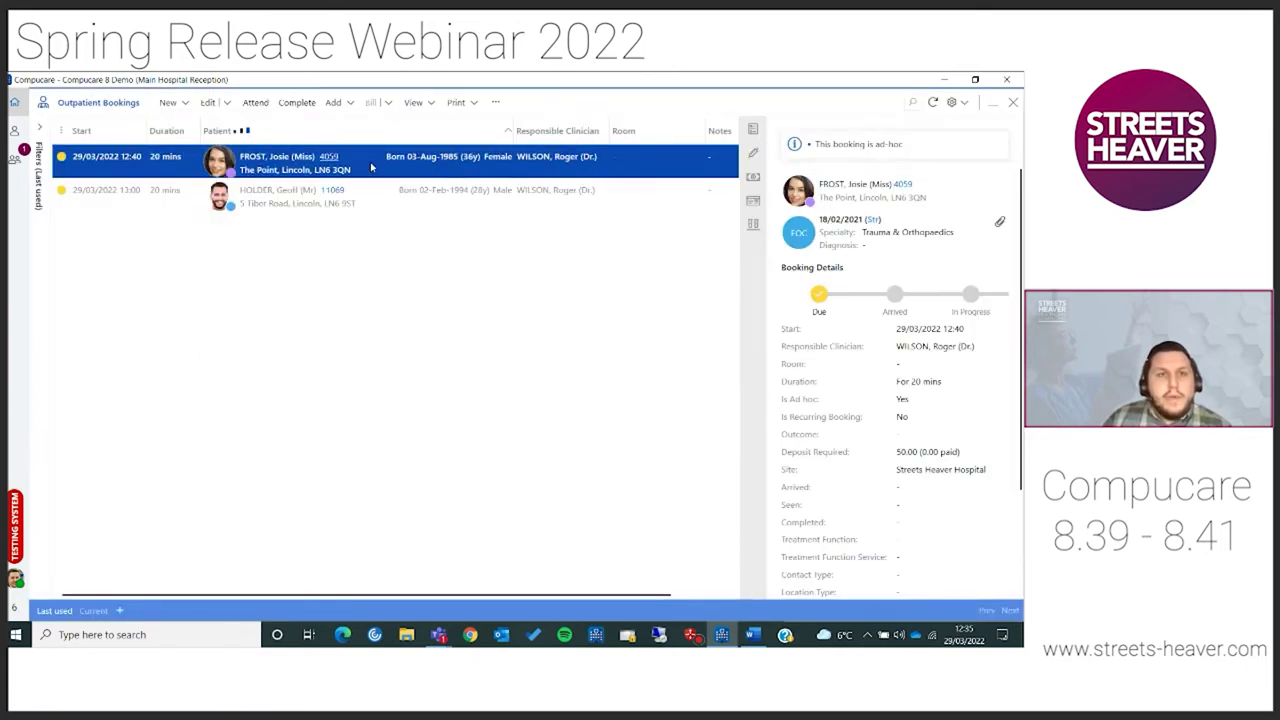
click(351, 103)
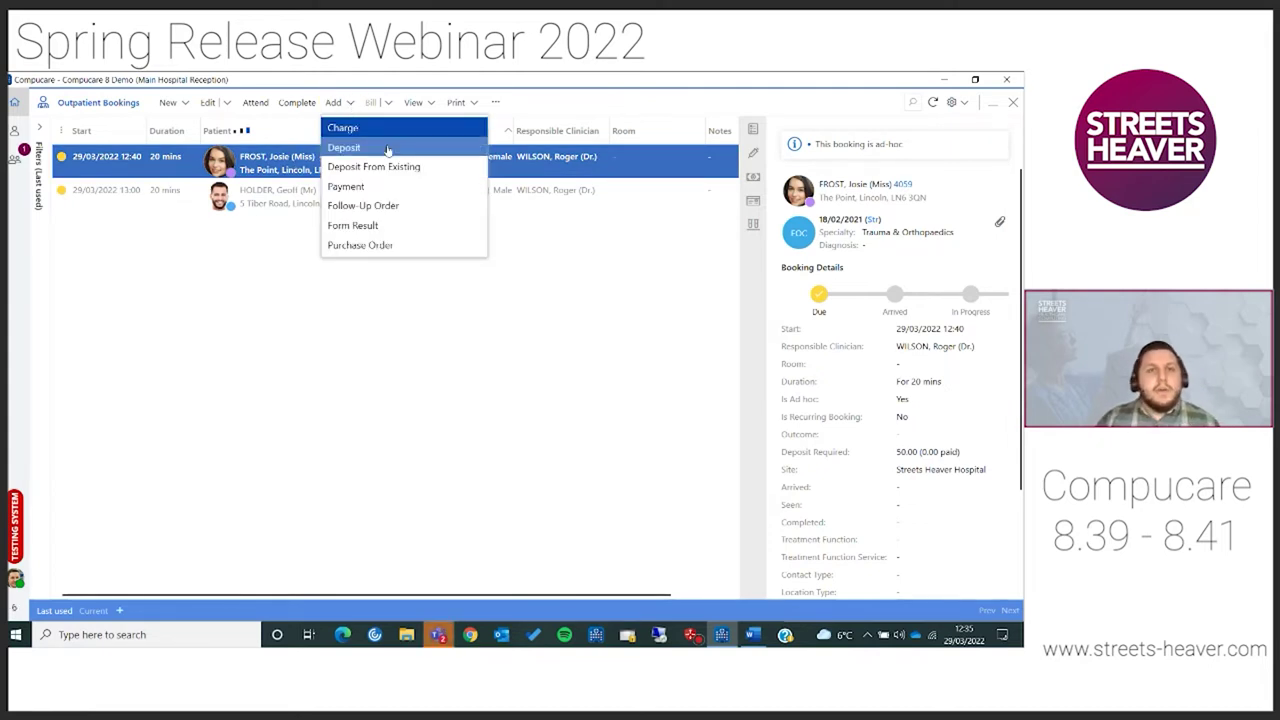
click(437, 185)
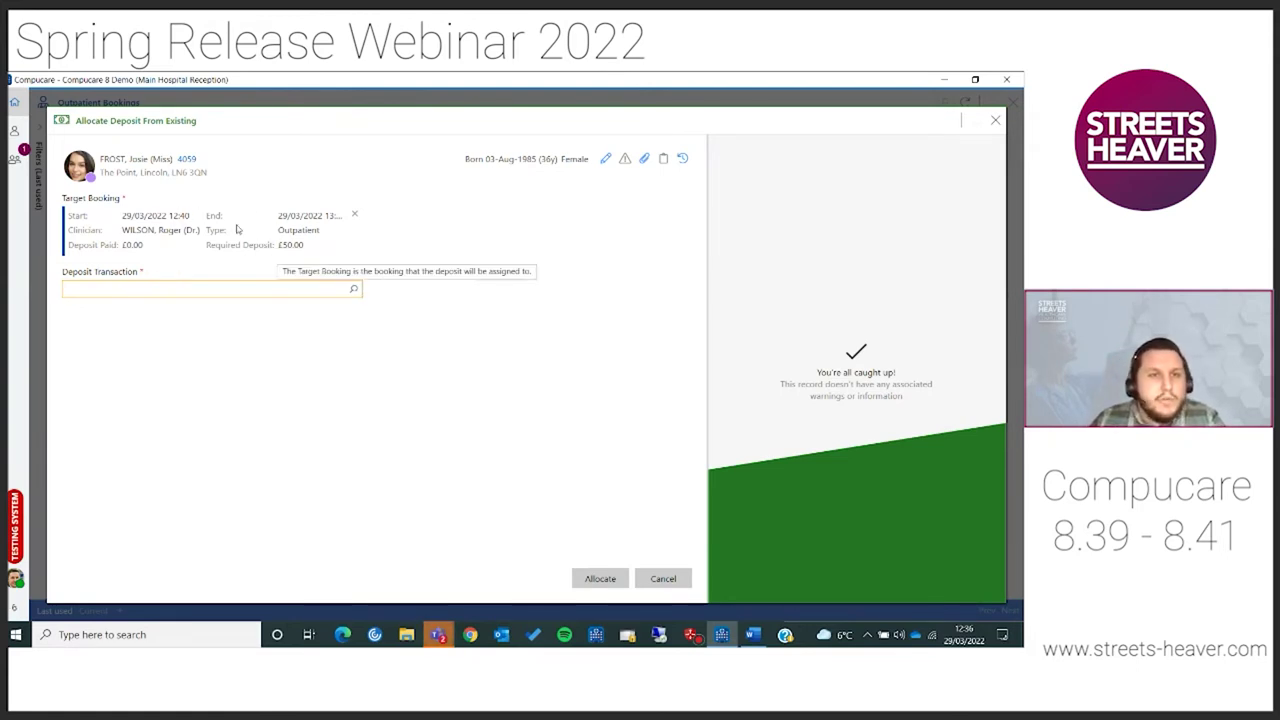
click(353, 290)
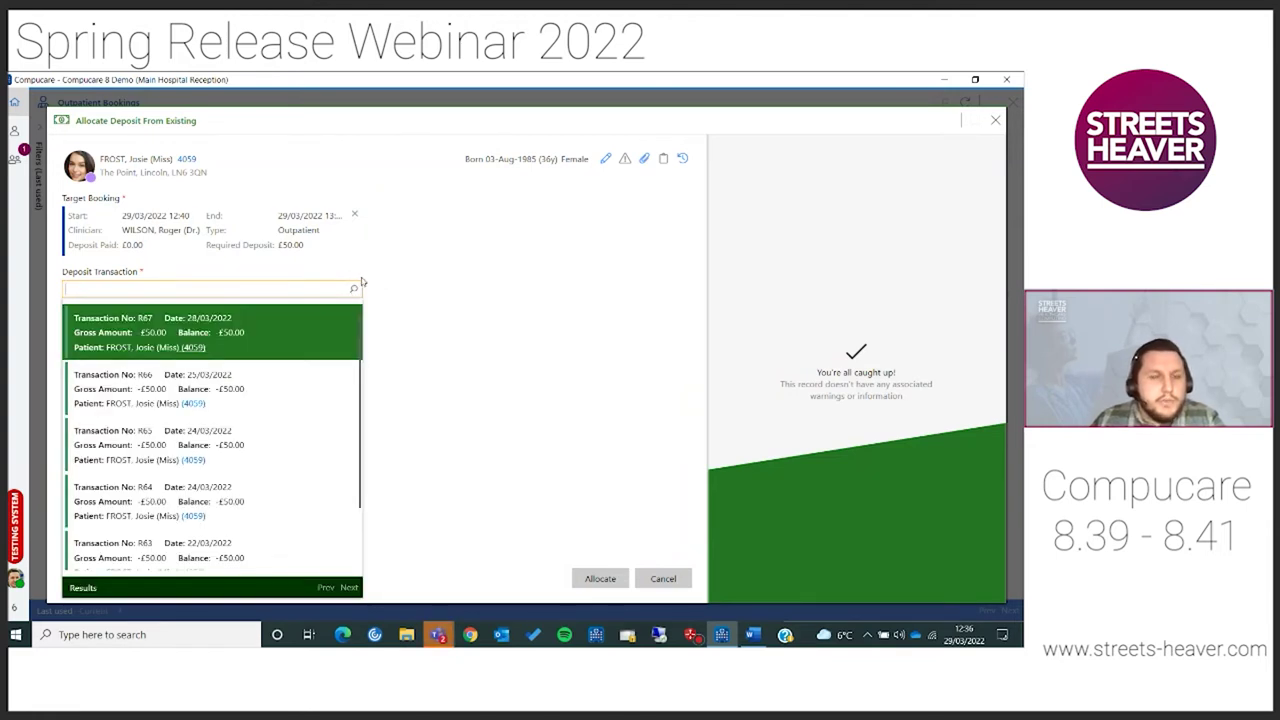
click(356, 288)
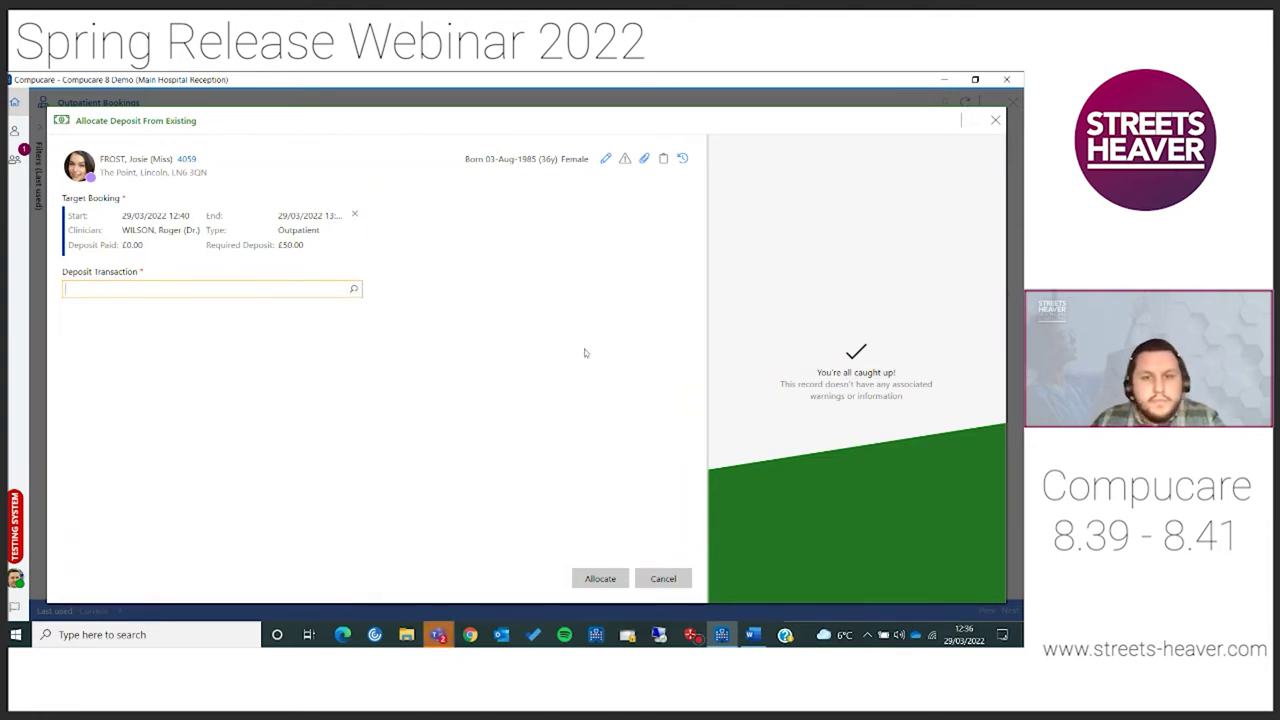
click(663, 579)
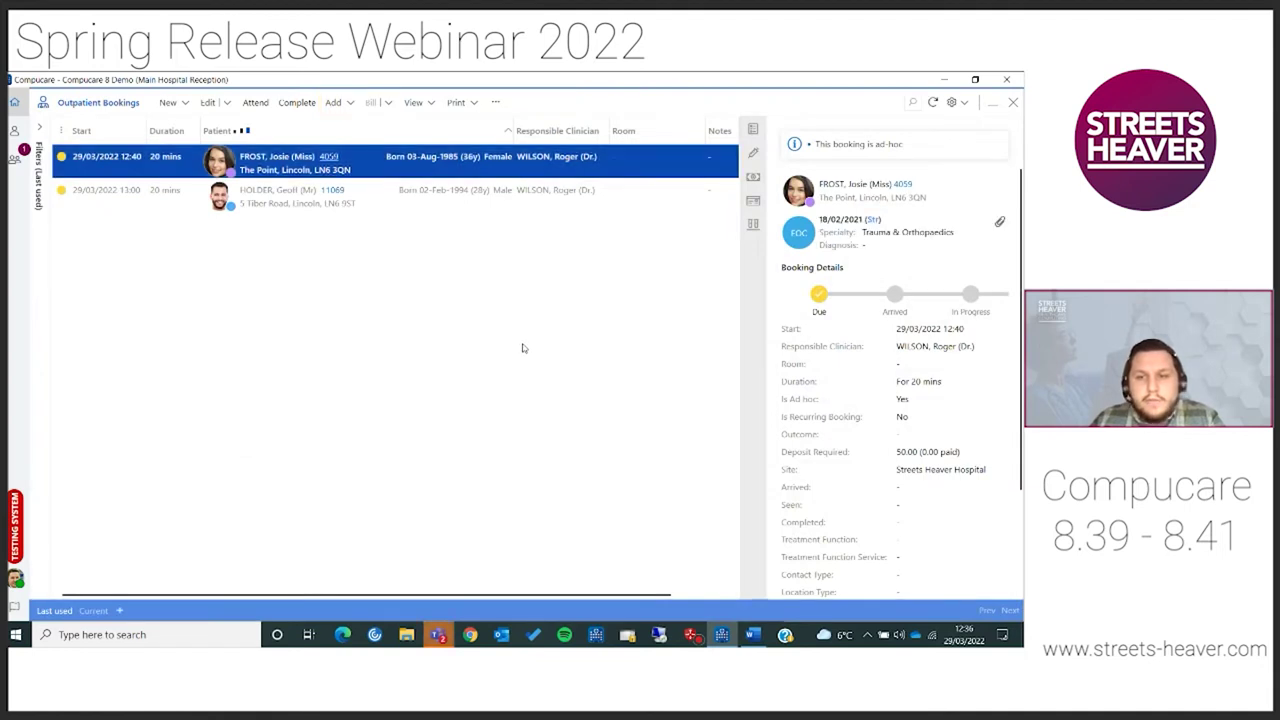
Resave the 29/03/2022 12:40 outpatient booking to view its Allocate Deposit From Existing follow-up action, cancel that and close the bookings list.
double_click(381, 164)
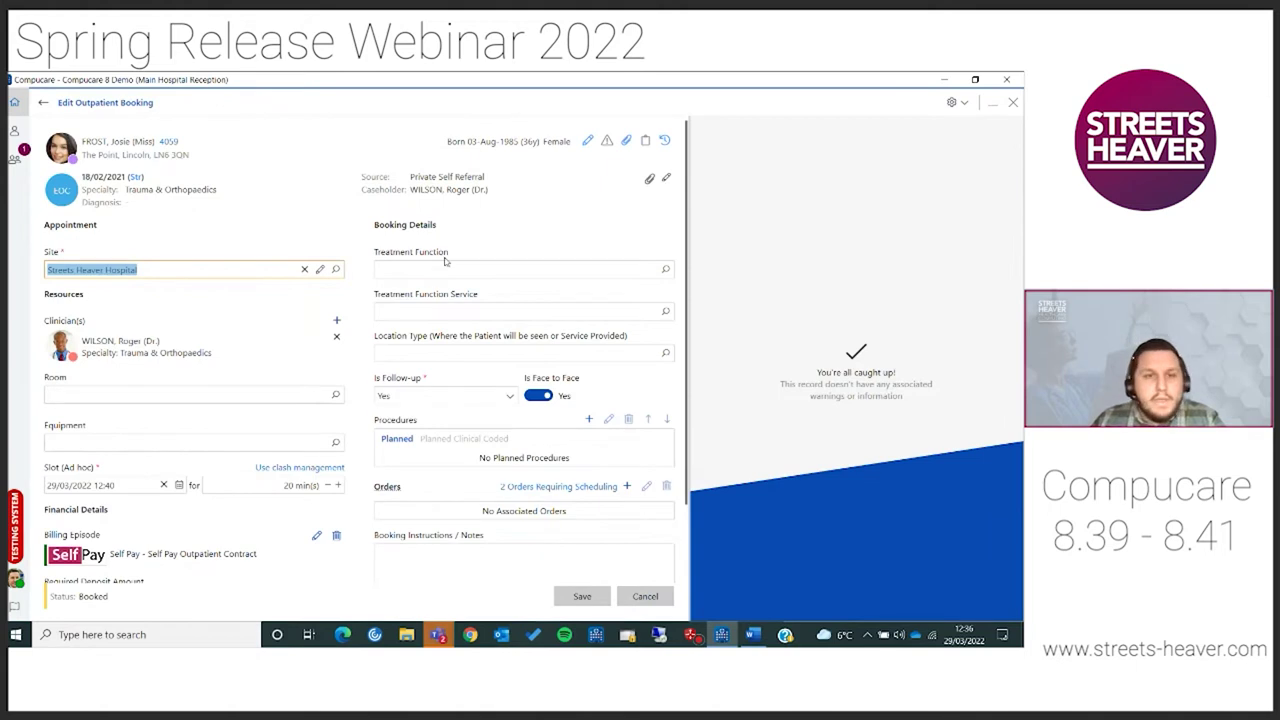
scroll(445, 260, down, 2)
click(582, 597)
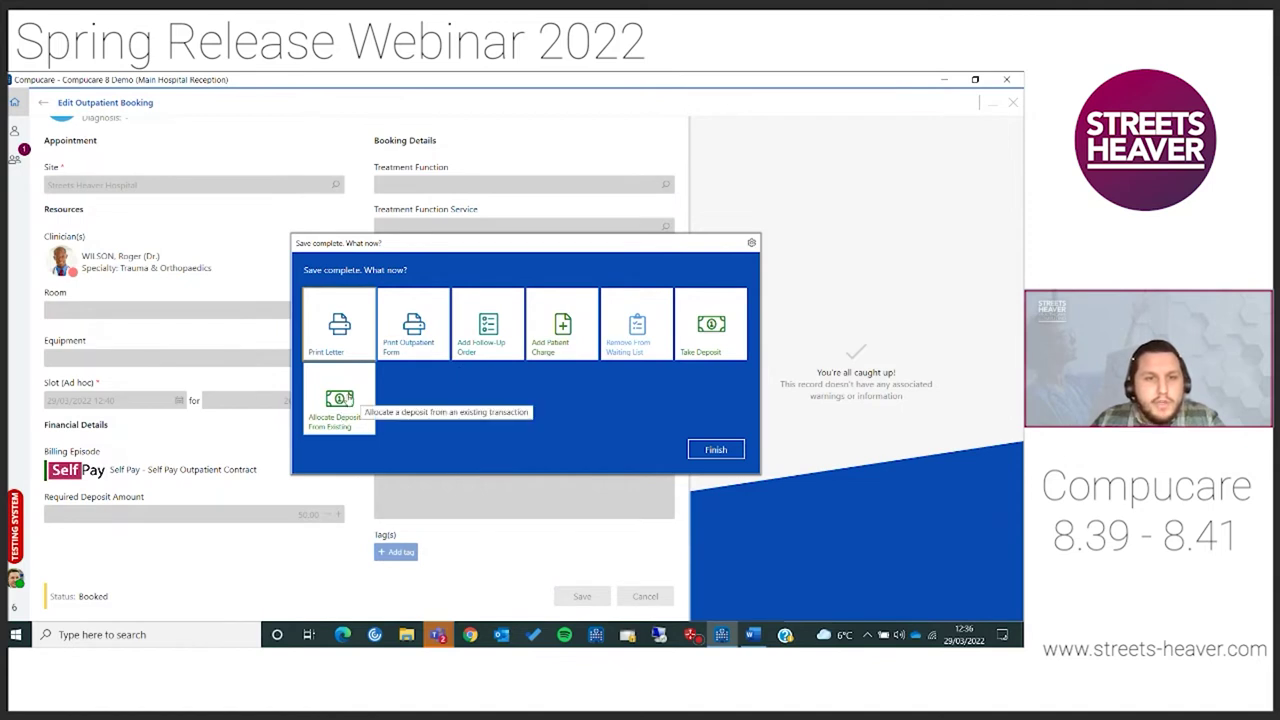
click(348, 412)
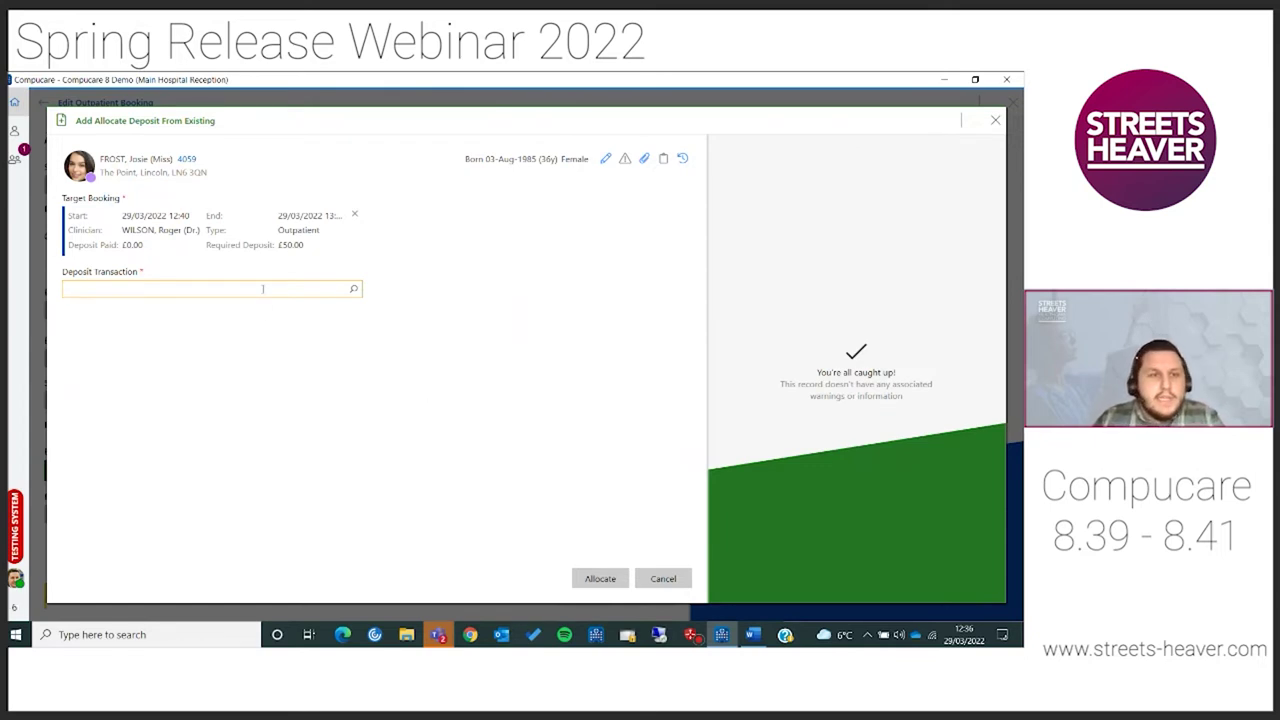
click(663, 580)
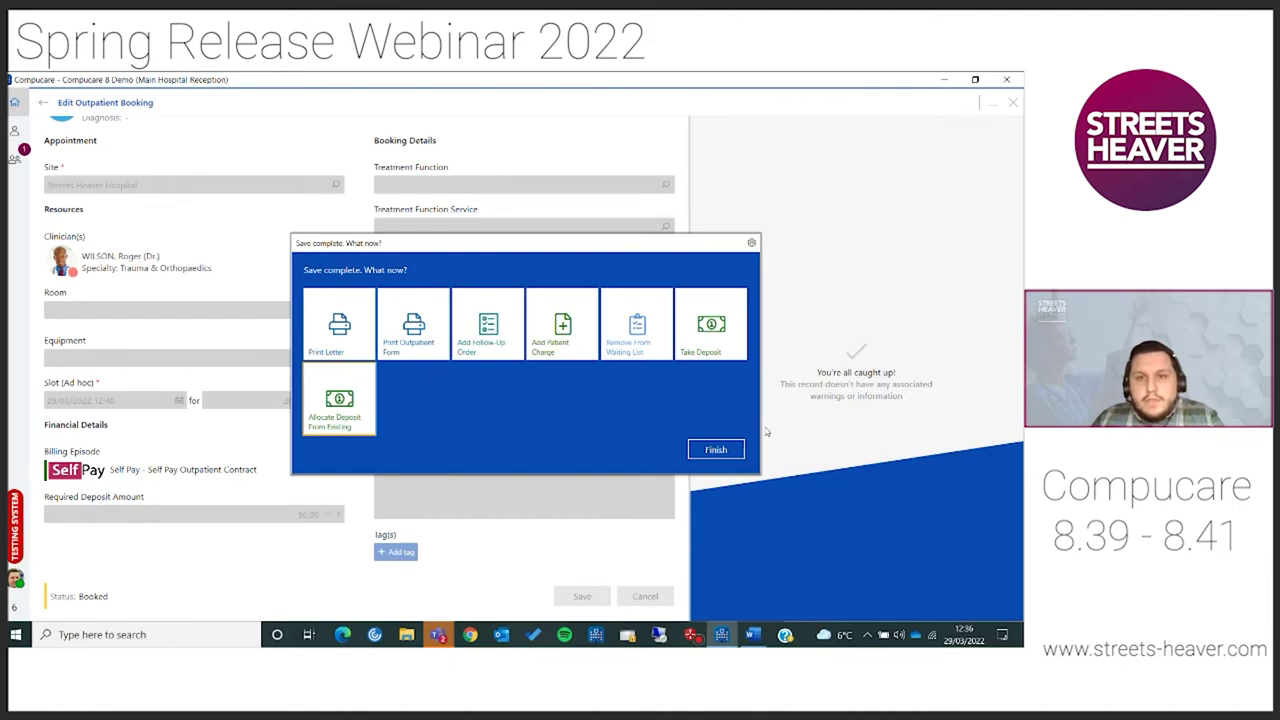
click(715, 450)
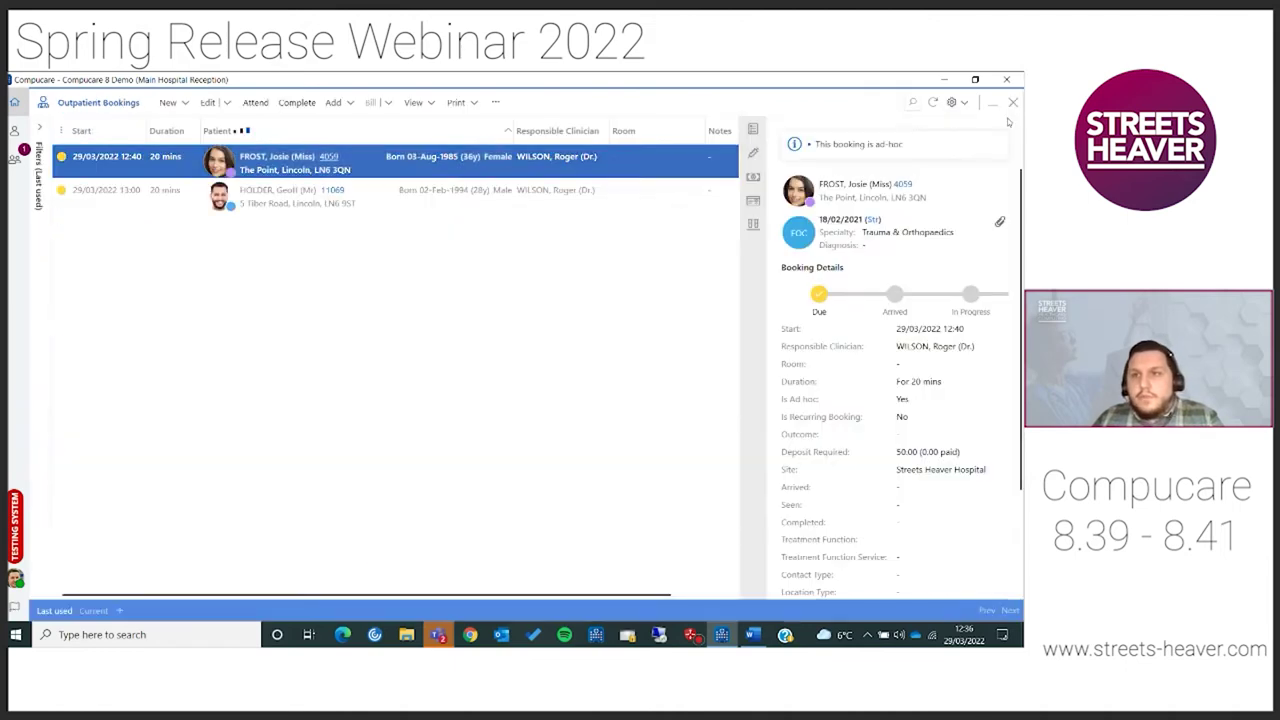
click(1012, 104)
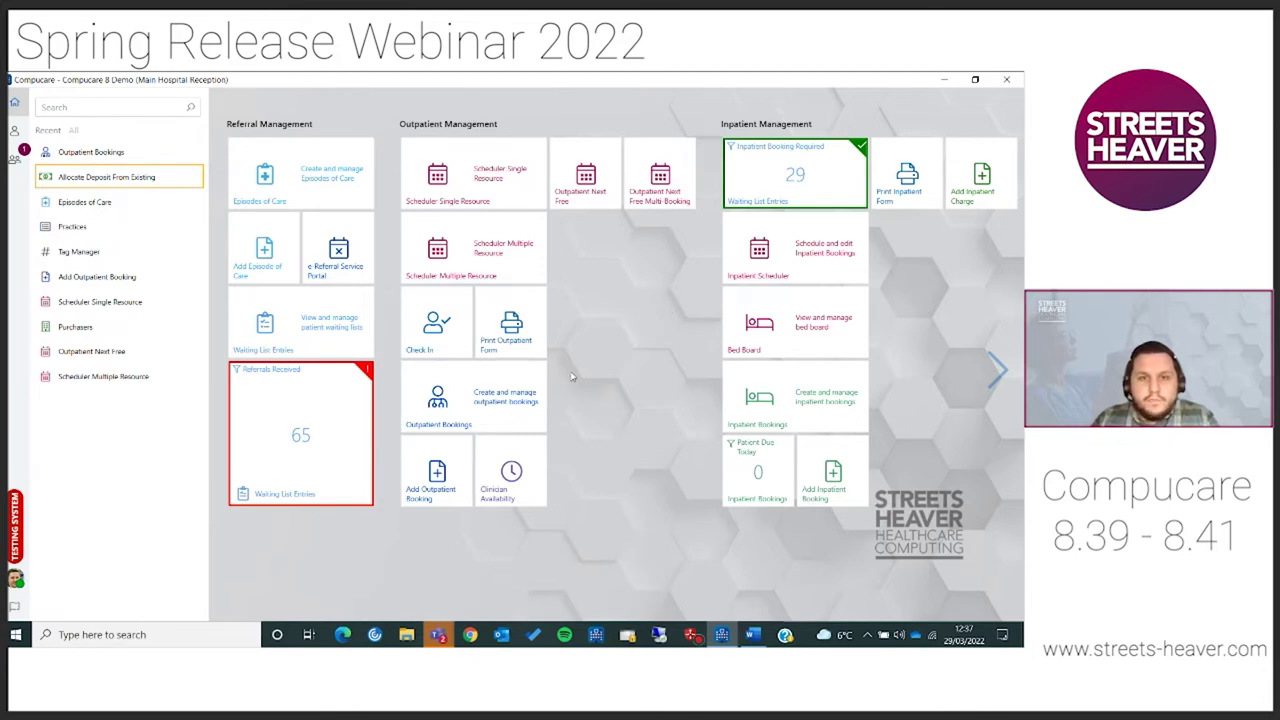
Add an MRI Hip Lt order with booking notes N/A to the 29/03/2022 12:40 outpatient booking and save it.
click(487, 398)
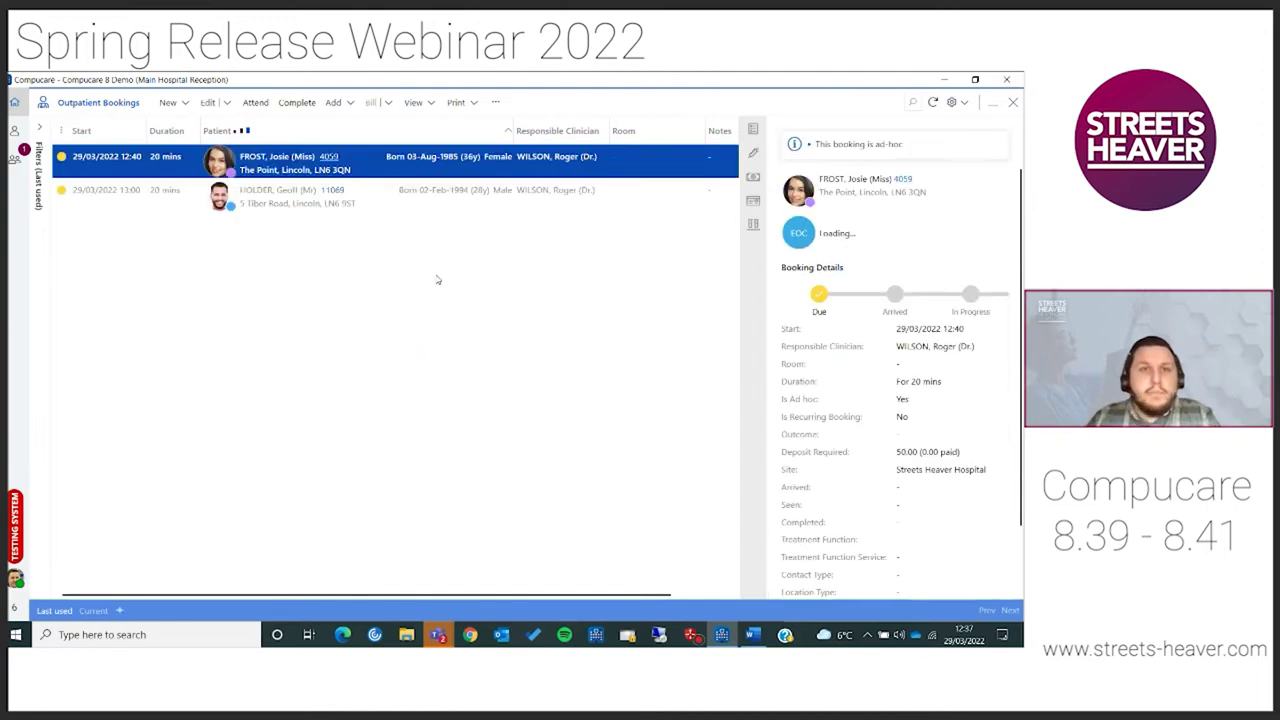
double_click(378, 195)
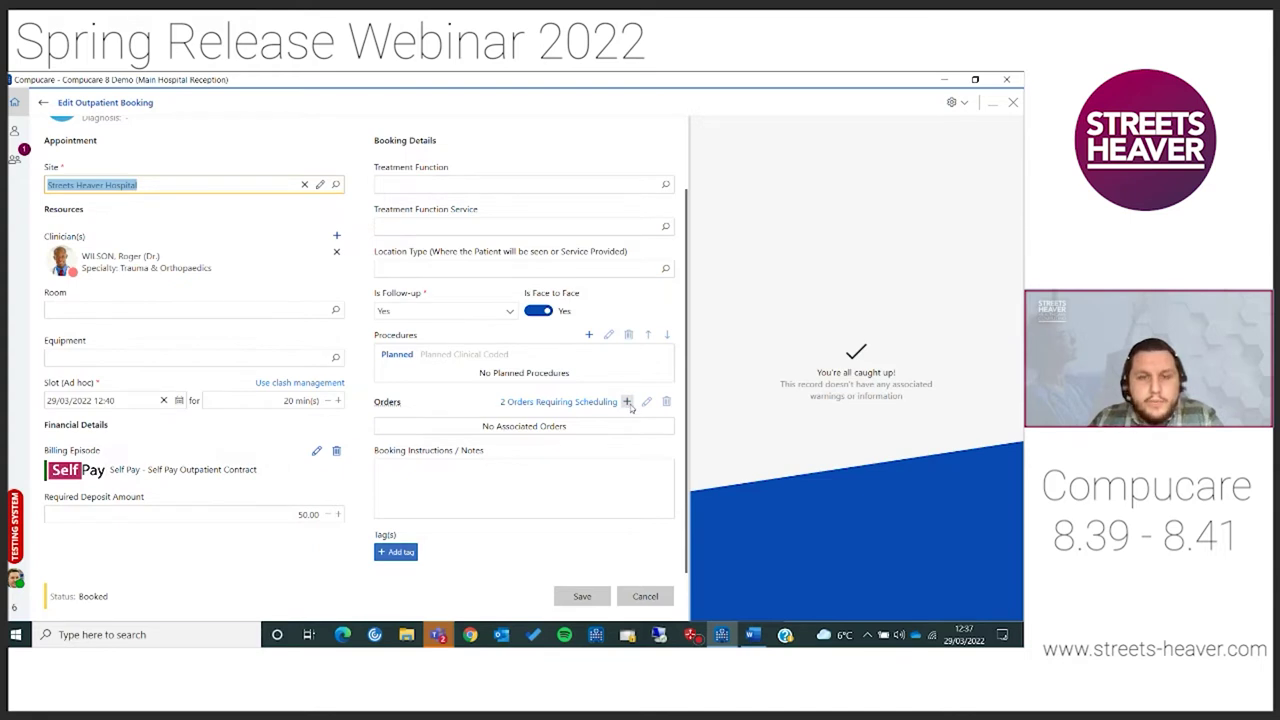
click(627, 402)
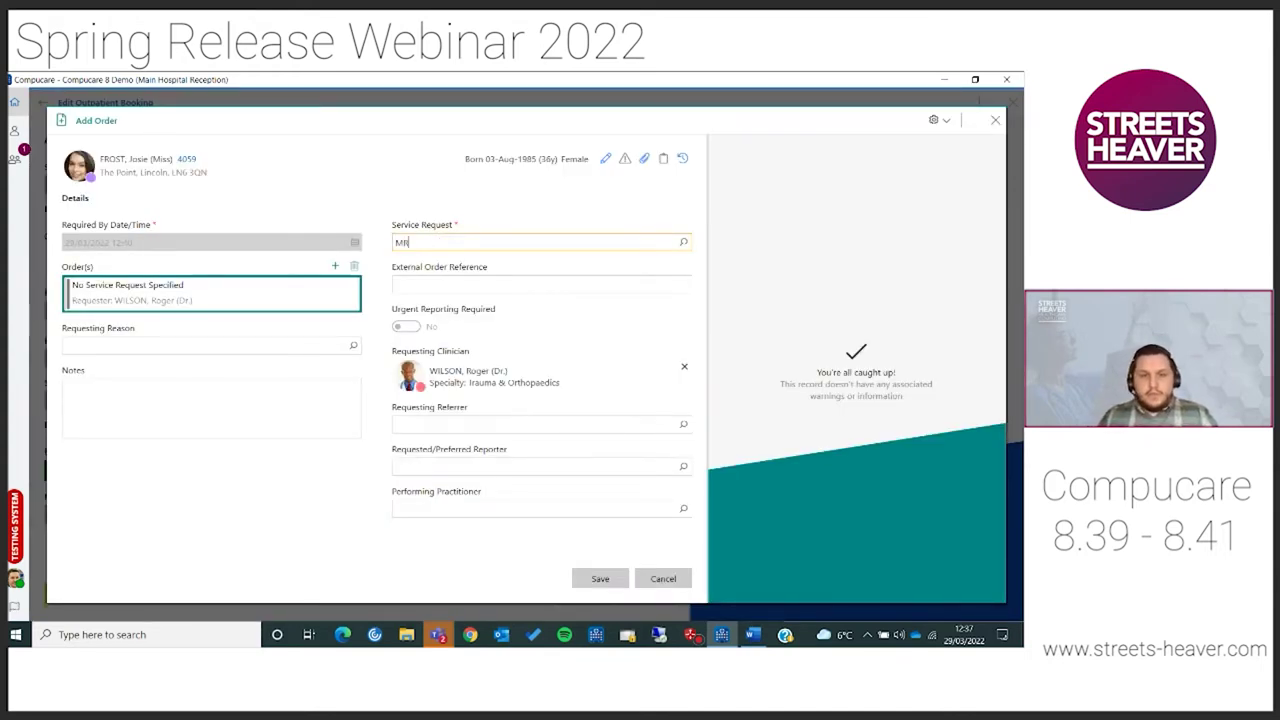
text(MRI hip Lt)
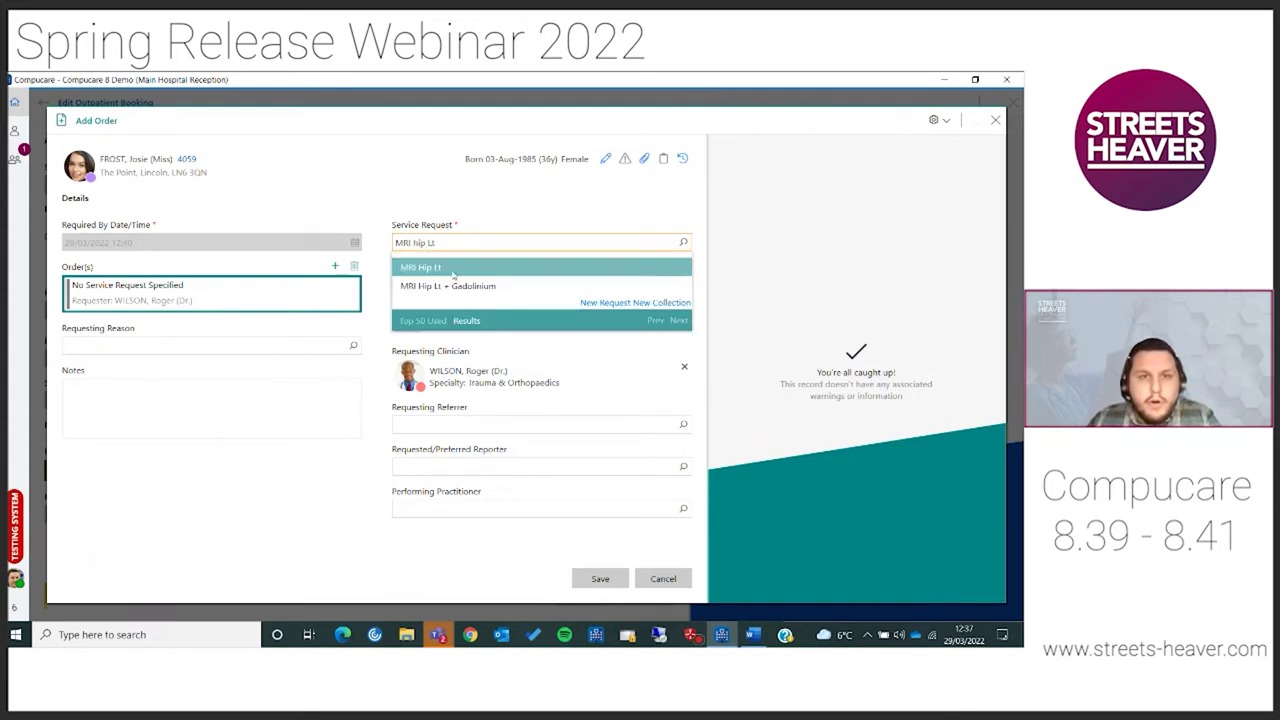
click(455, 268)
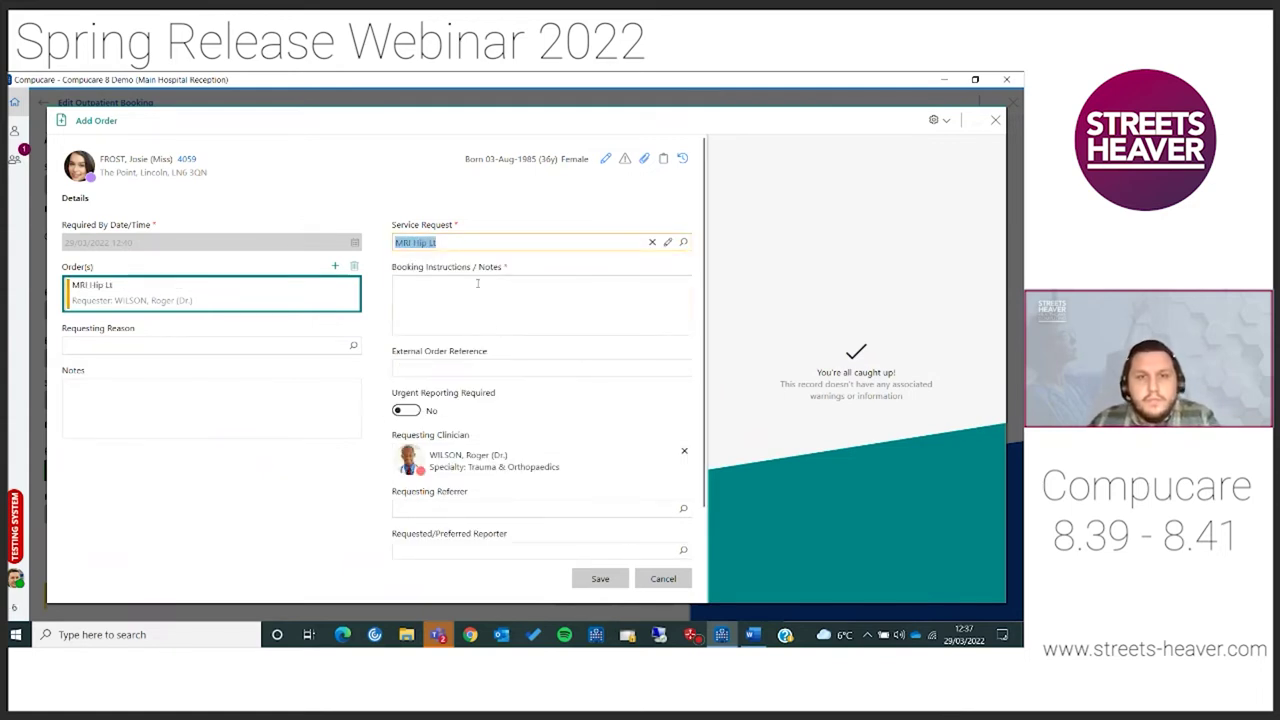
click(482, 286)
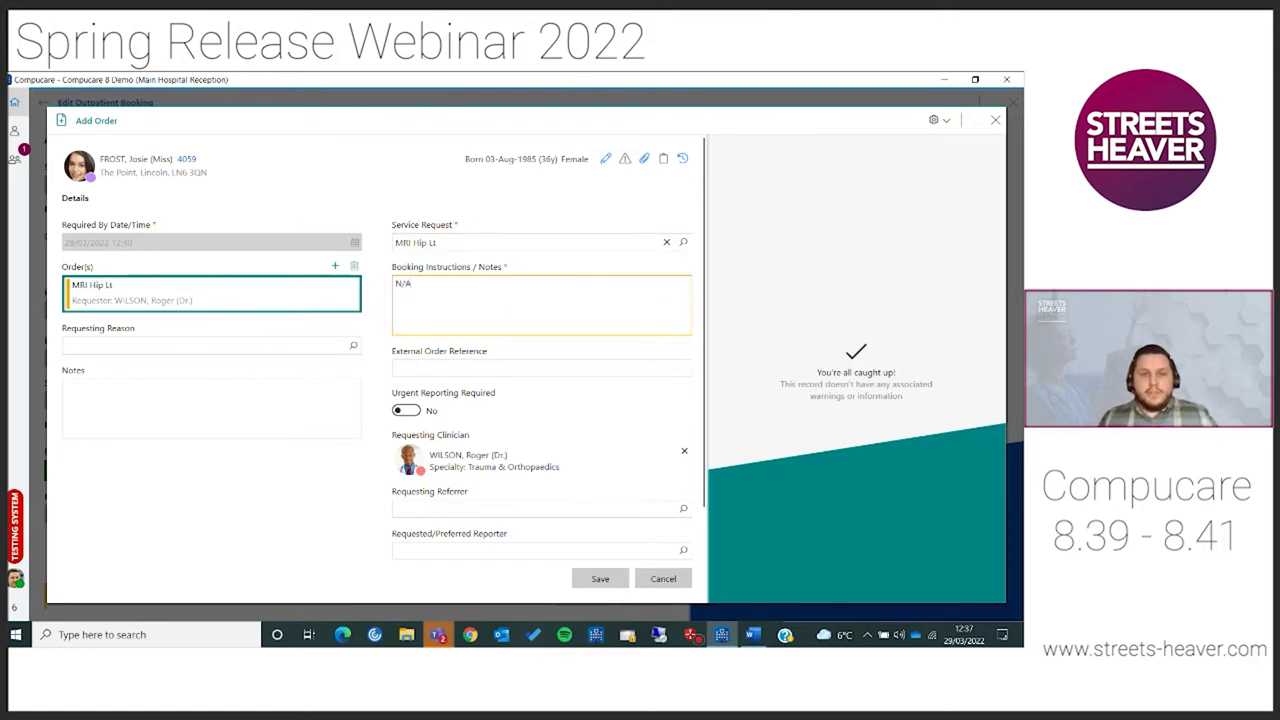
click(600, 579)
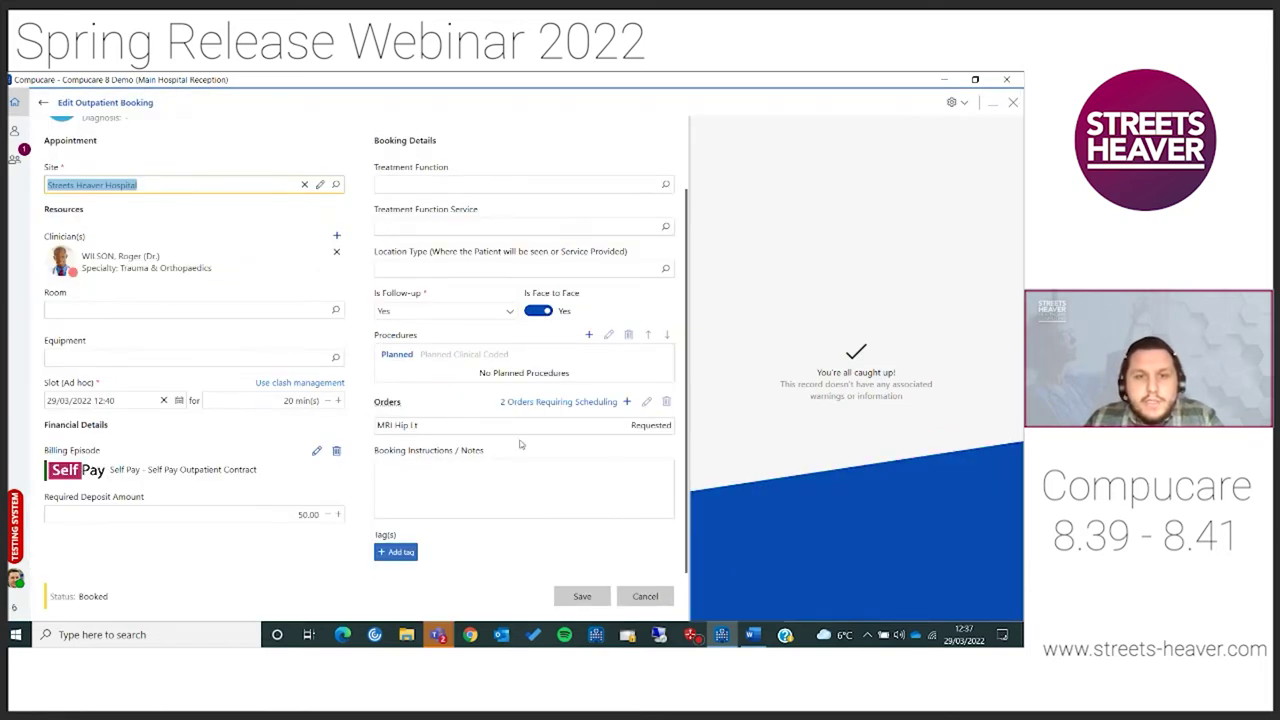
click(590, 600)
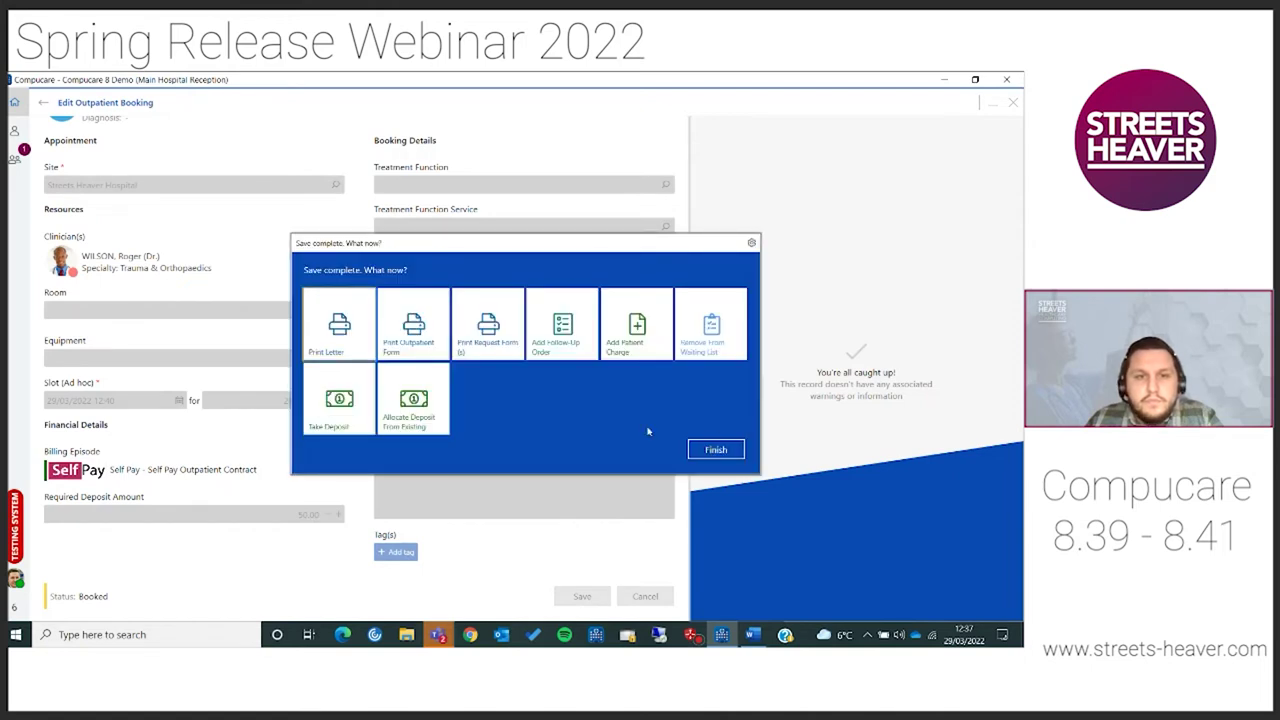
click(717, 452)
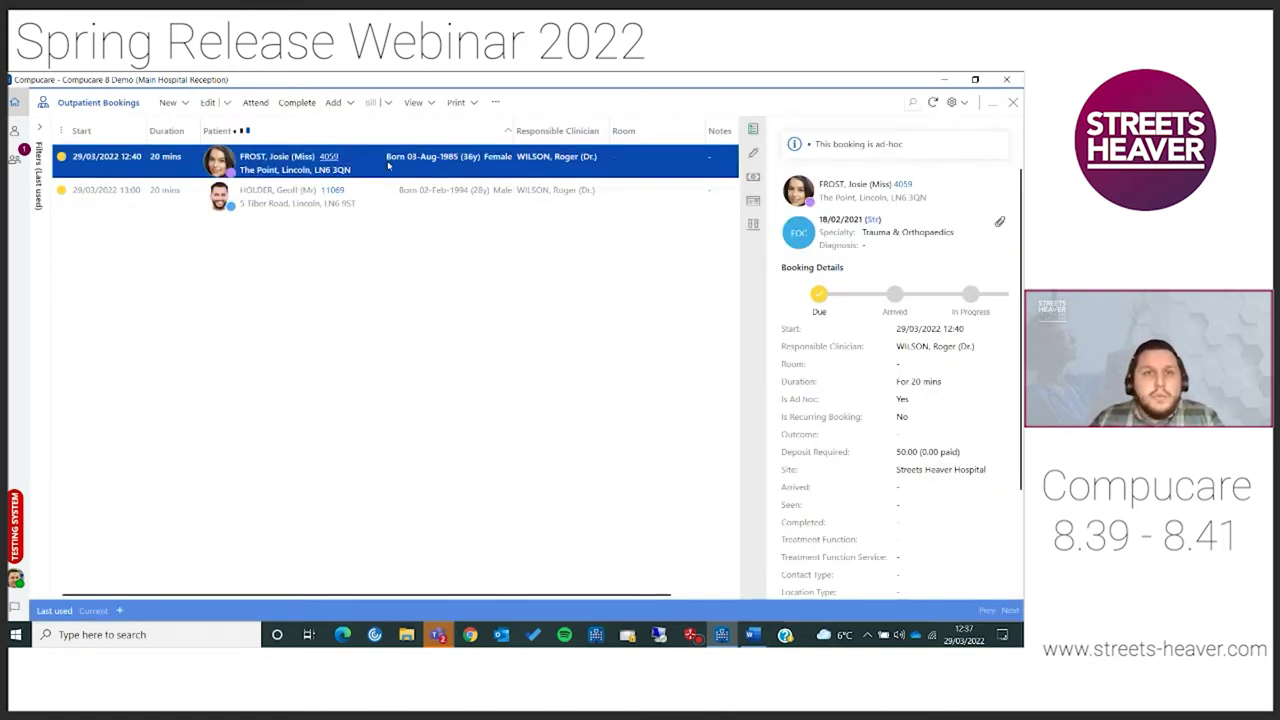
Preview an info-only bill with planned activity for the 29/03/2022 12:40 outpatient booking, enlarge and review the invoice, and close the bookings list.
click(394, 106)
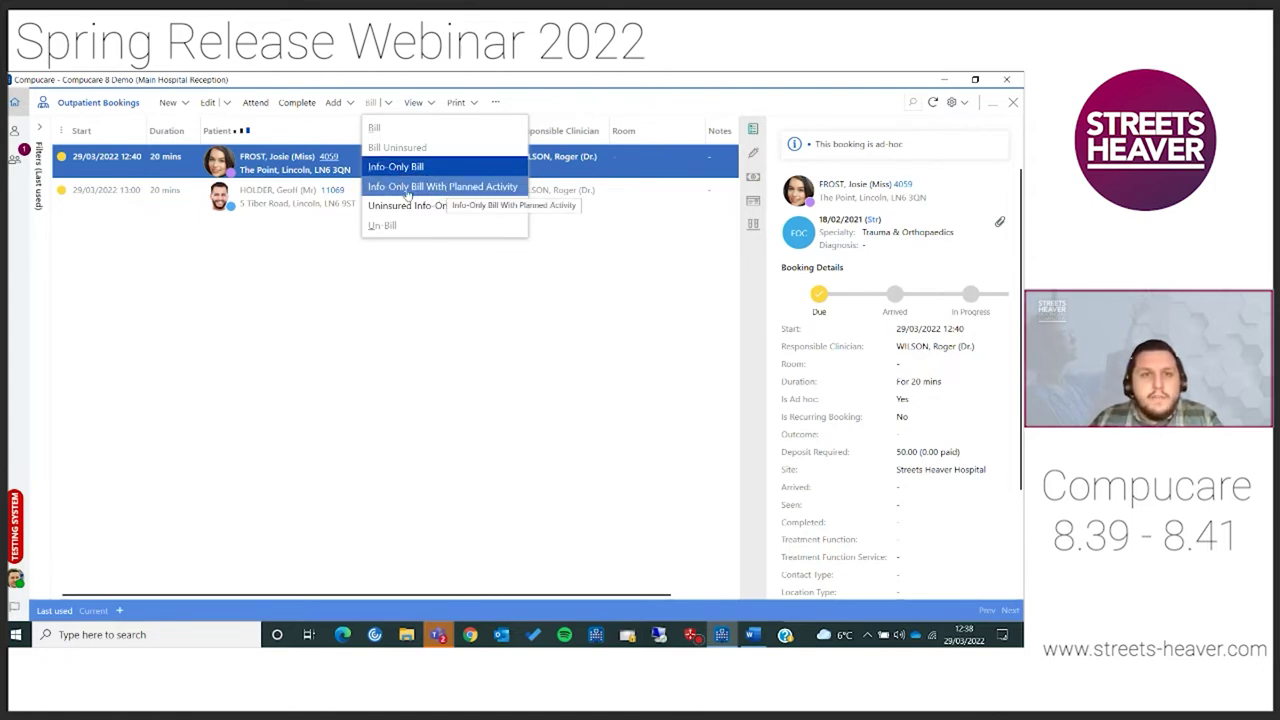
click(458, 189)
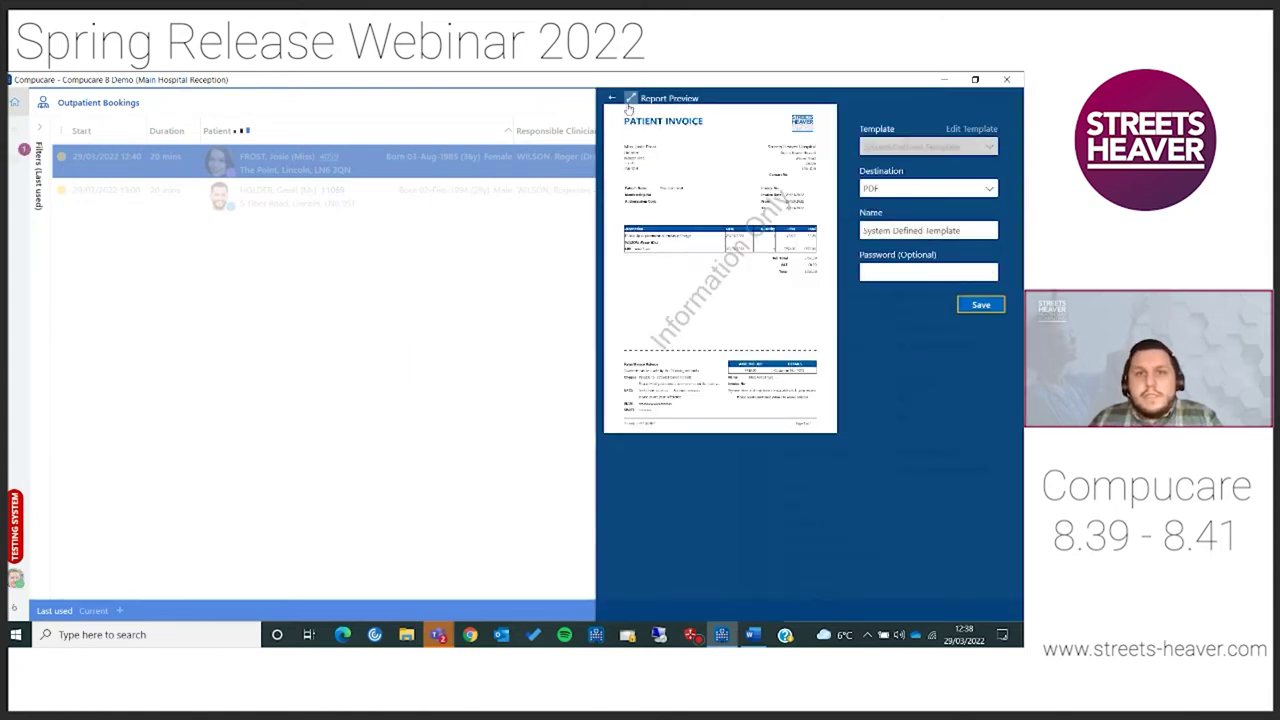
click(631, 98)
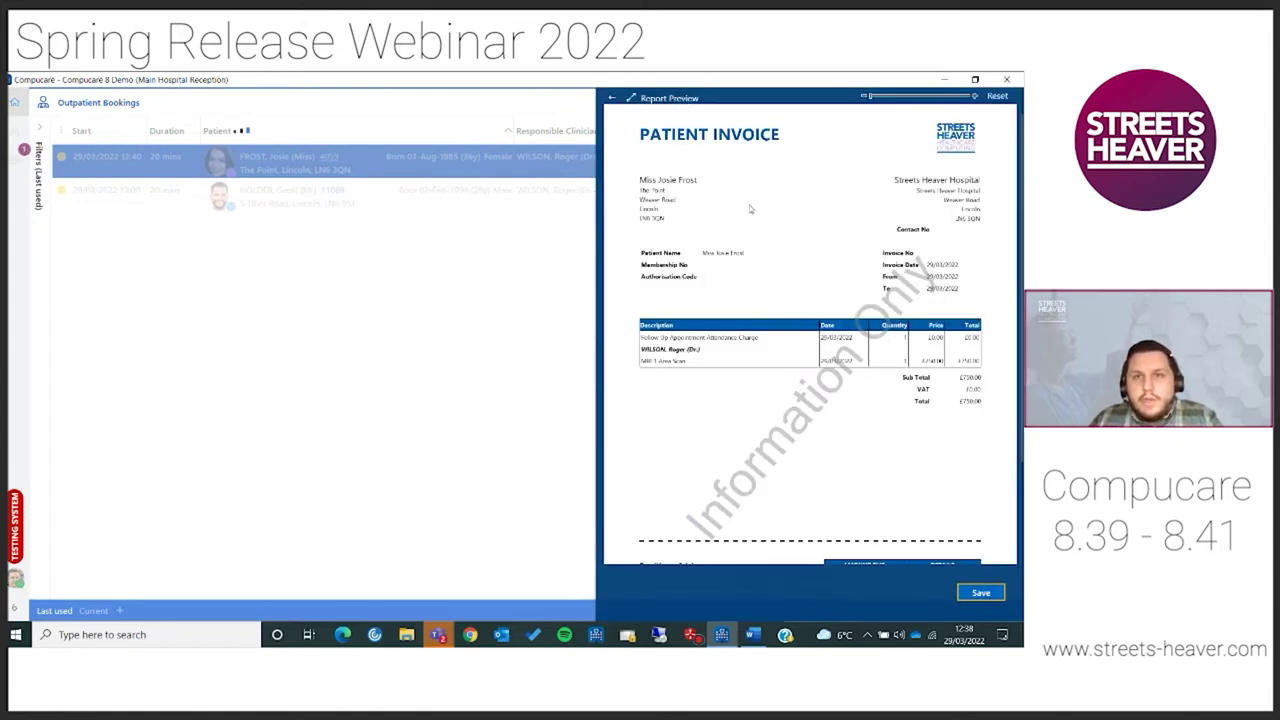
scroll(753, 233, down, 1)
scroll(753, 233, down, 3)
scroll(753, 241, up, 2)
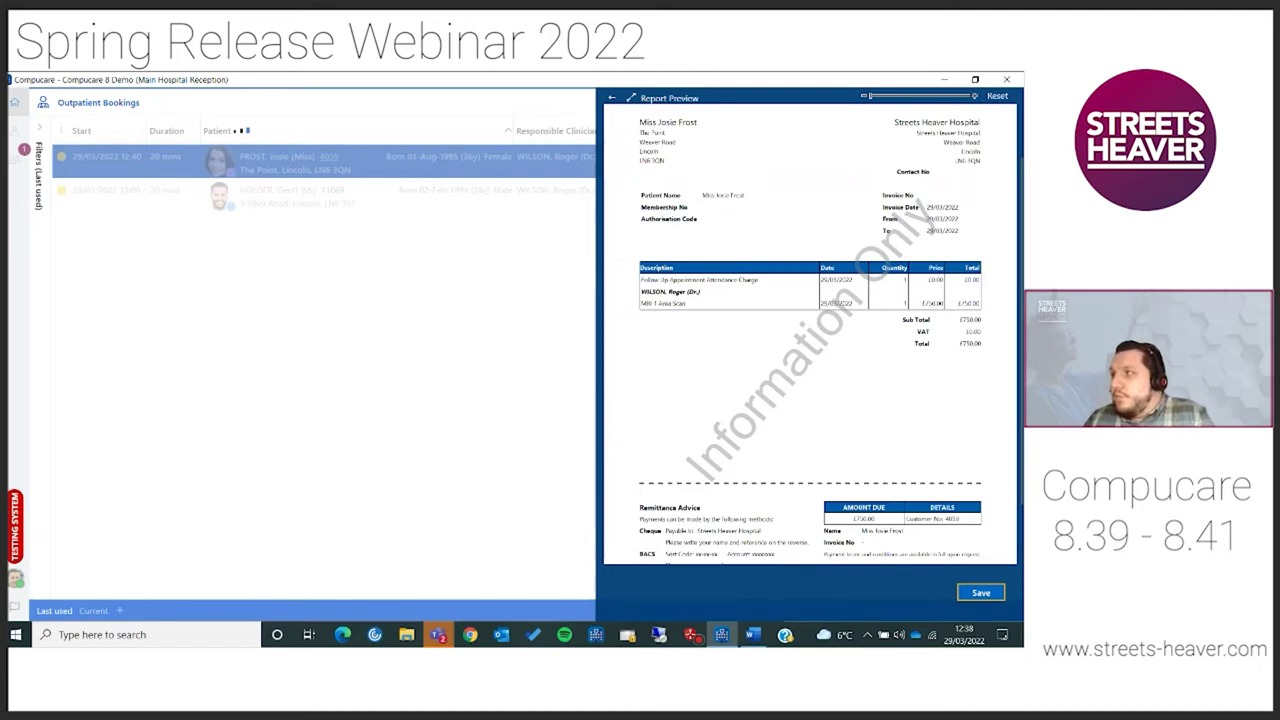
click(612, 103)
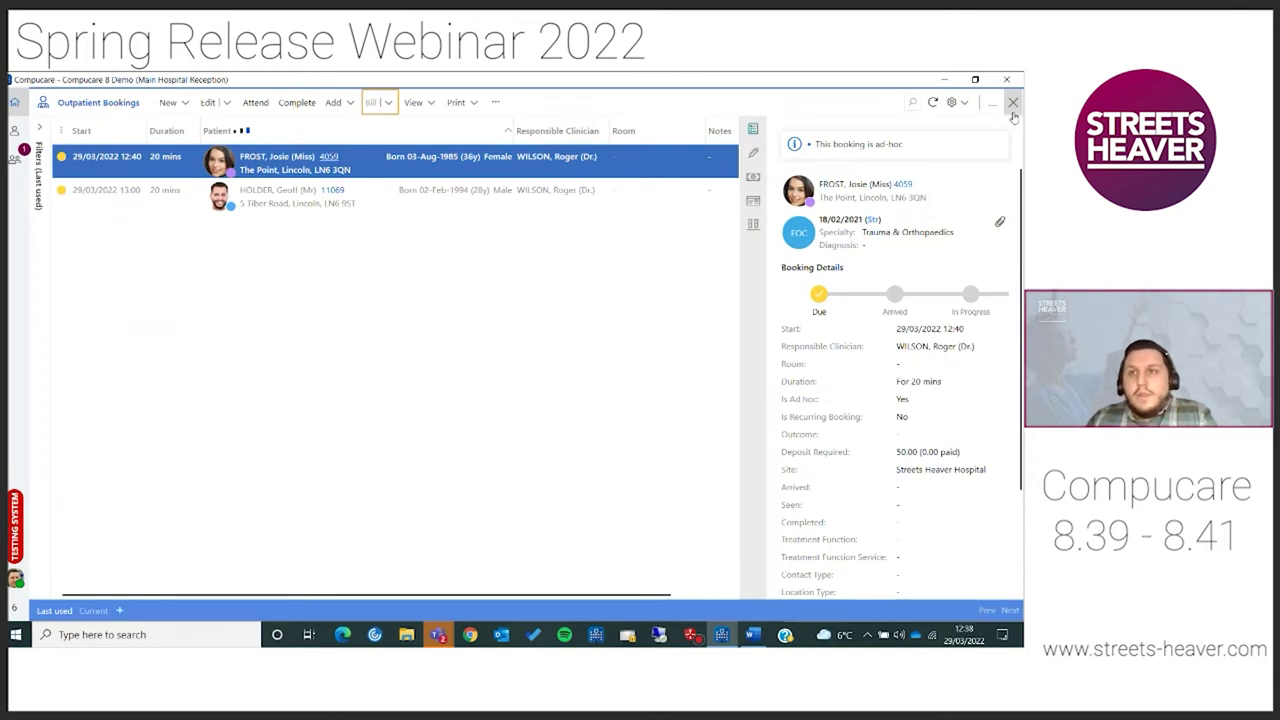
click(1012, 102)
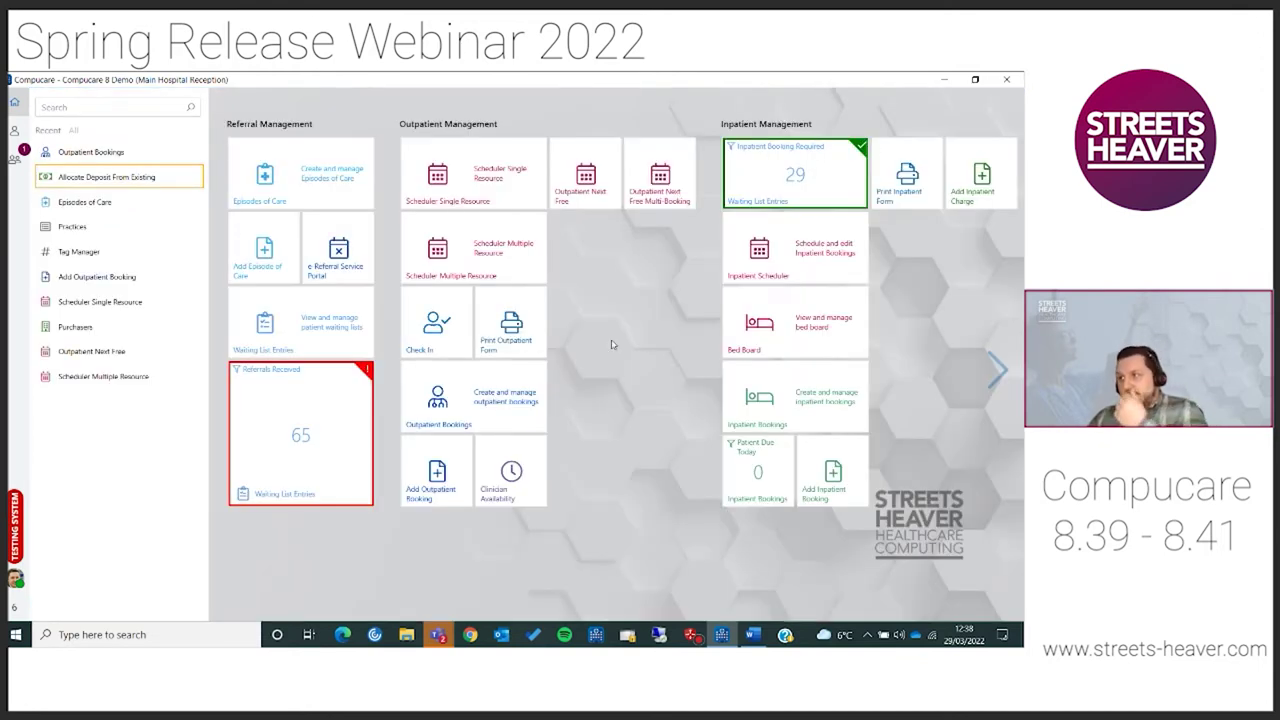
Open the Orders list in the clinician's record and ignore the suggestion to pin it.
key(alt+Tab)
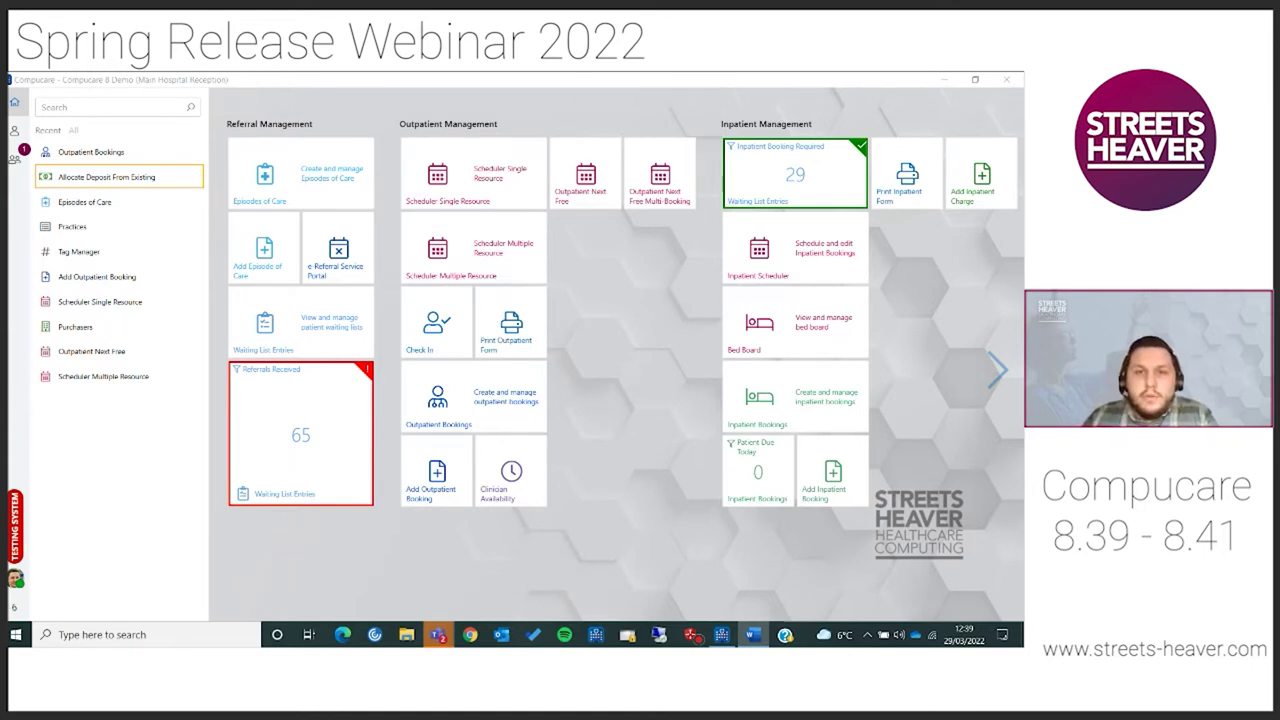
click(604, 290)
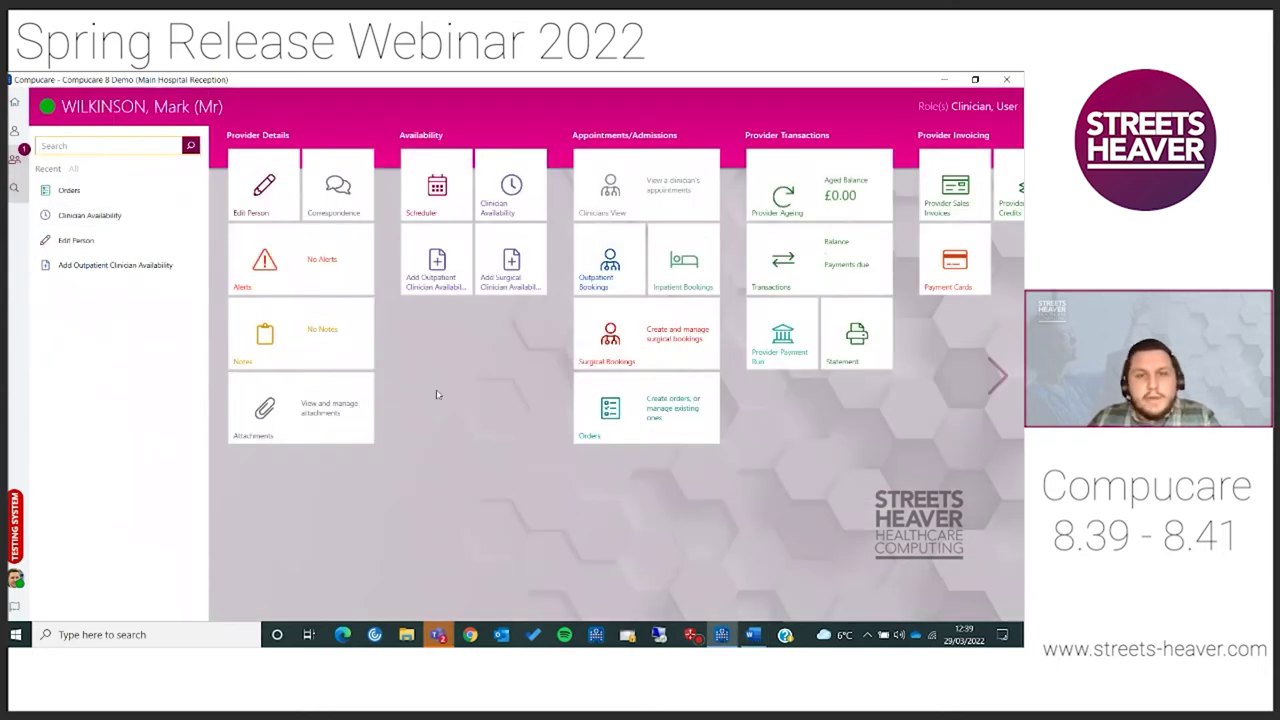
click(479, 381)
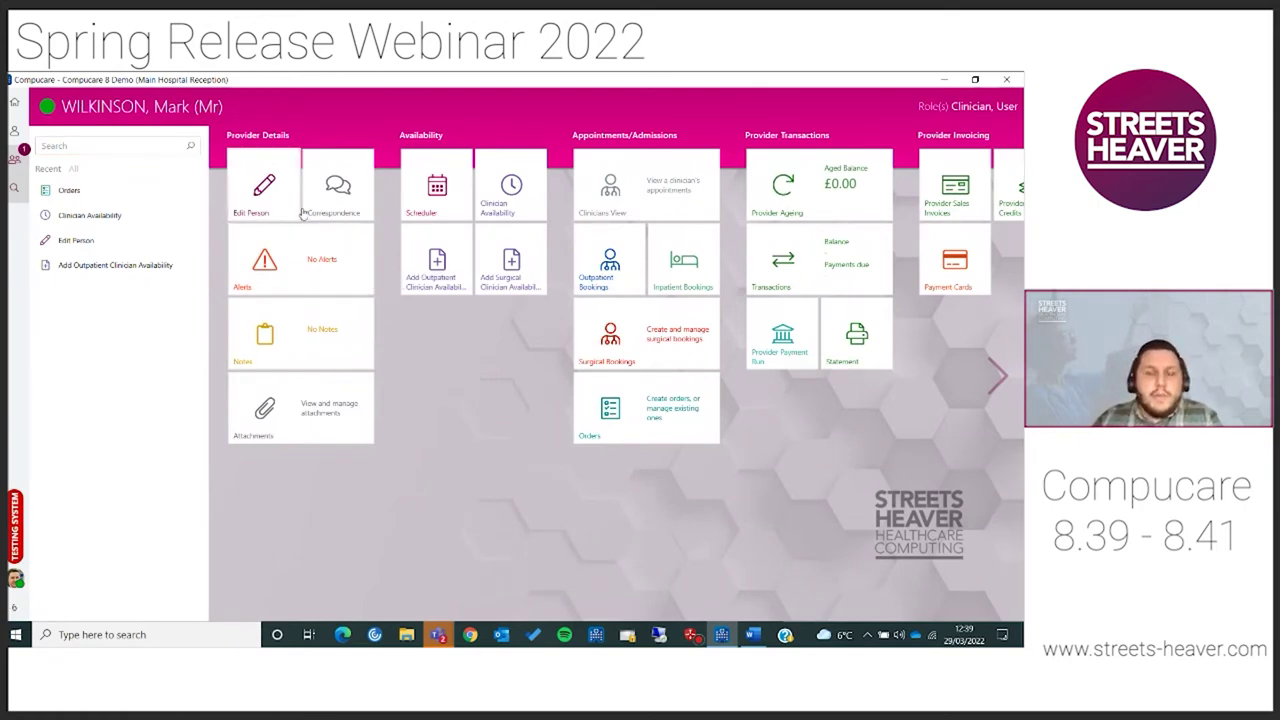
click(84, 194)
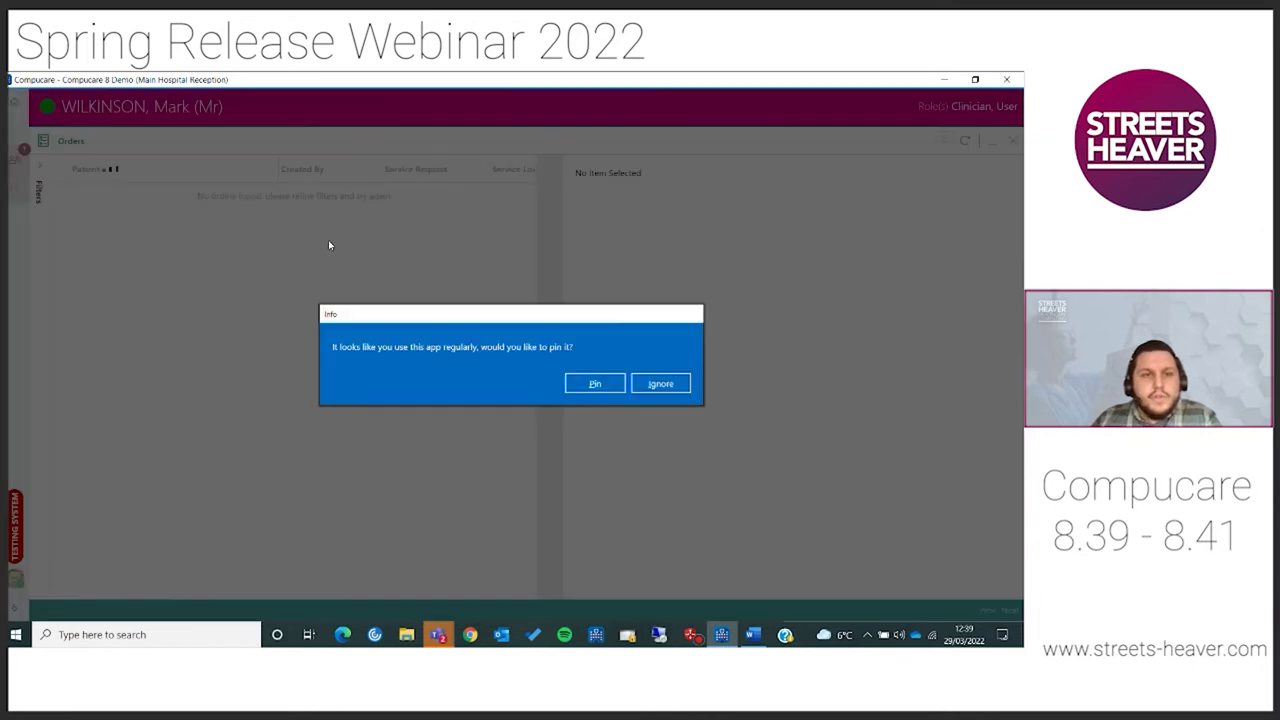
click(665, 390)
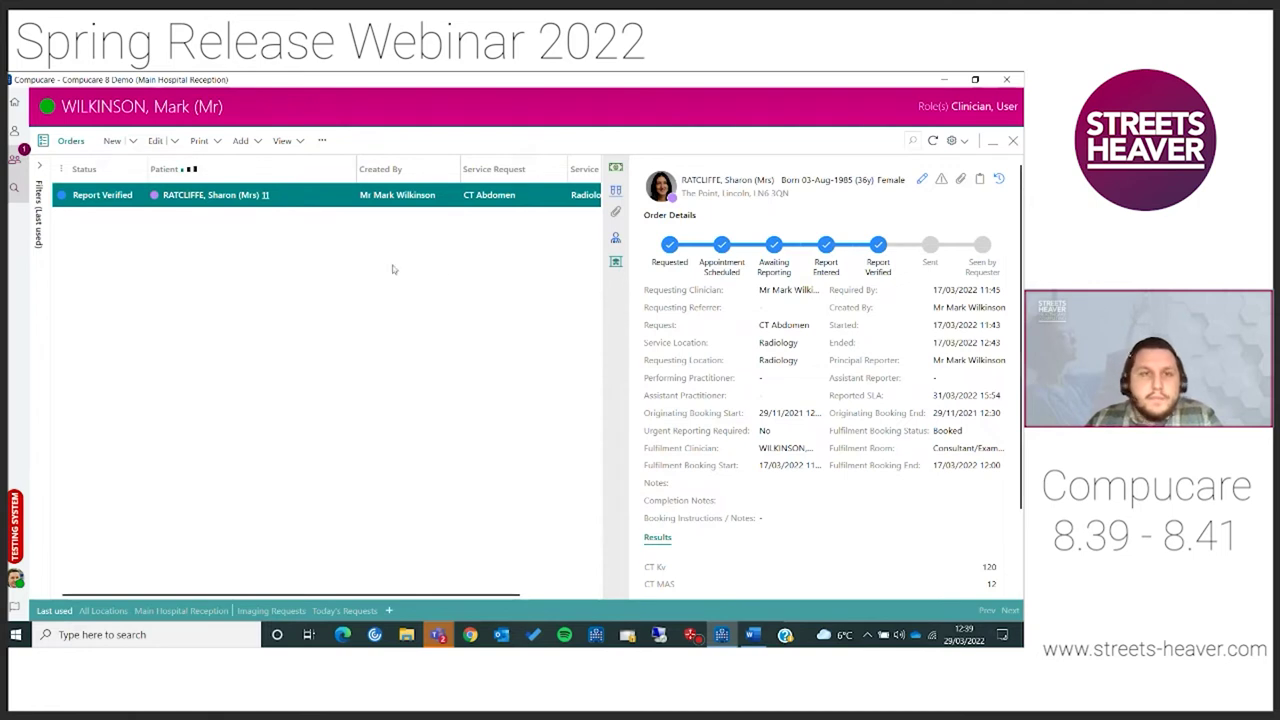
Preview the internal report of the verified CT Abdomen order and close the preview without saving a PDF.
click(218, 143)
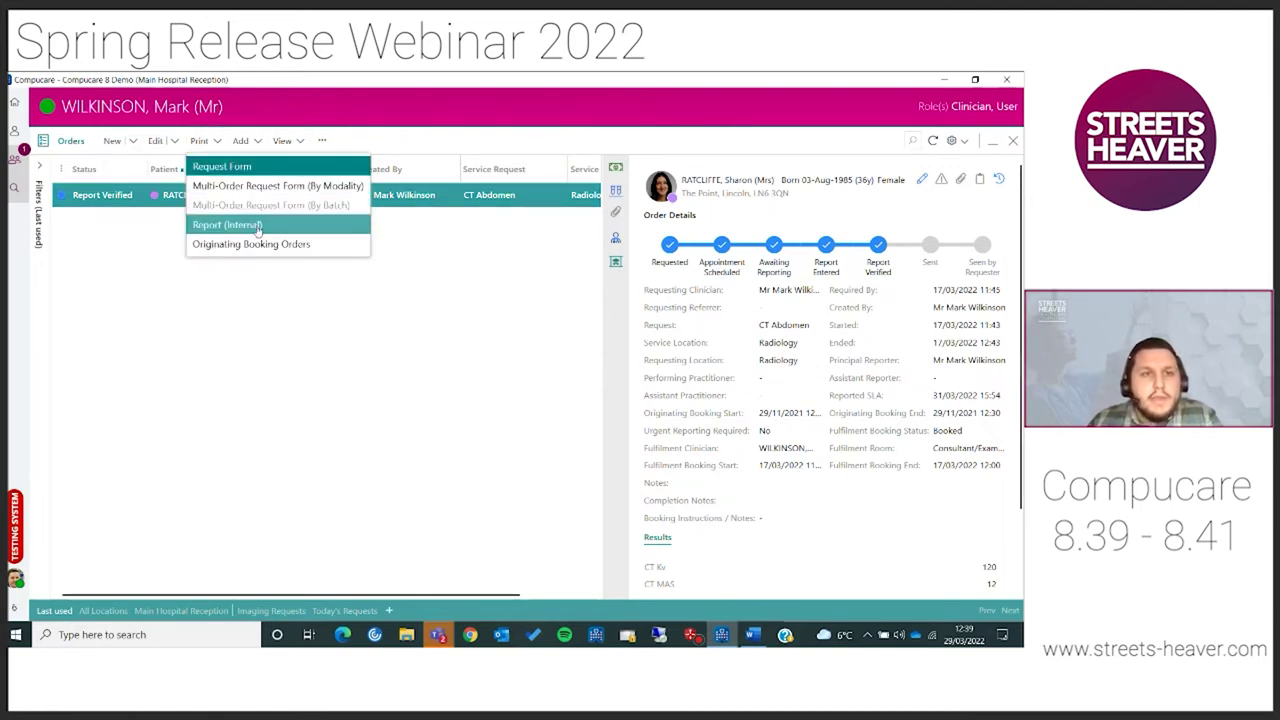
click(226, 225)
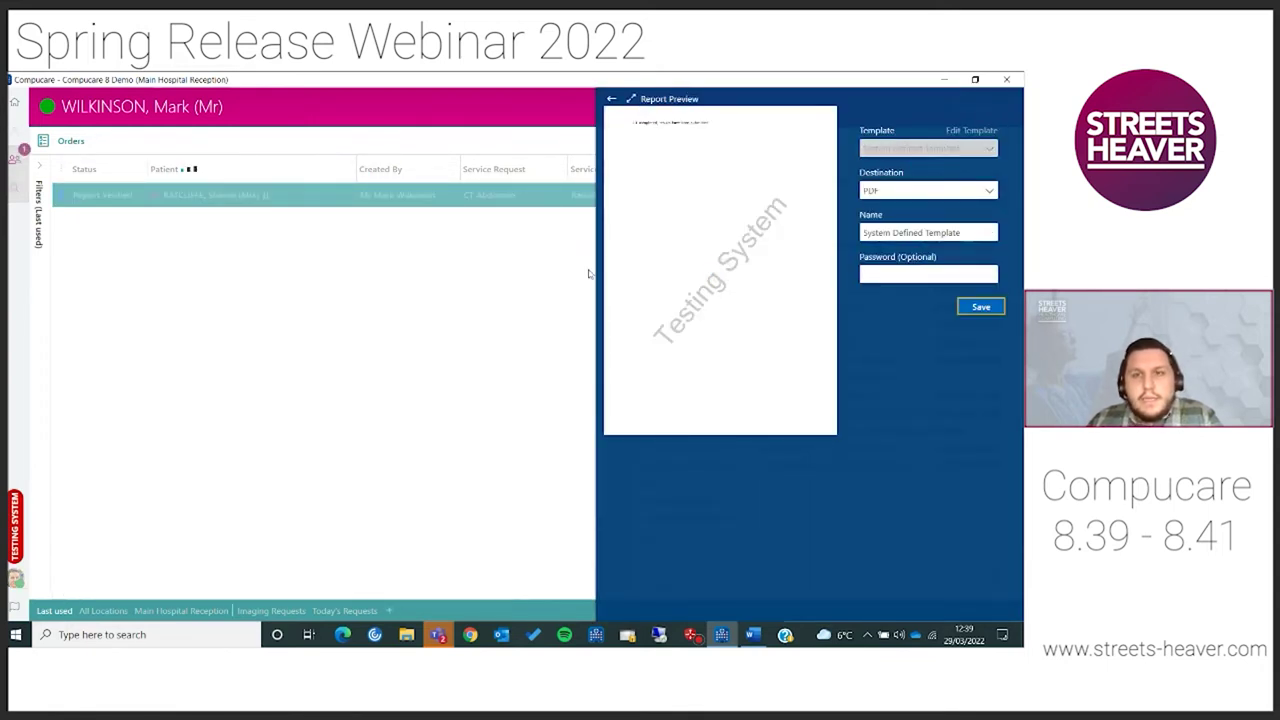
click(611, 102)
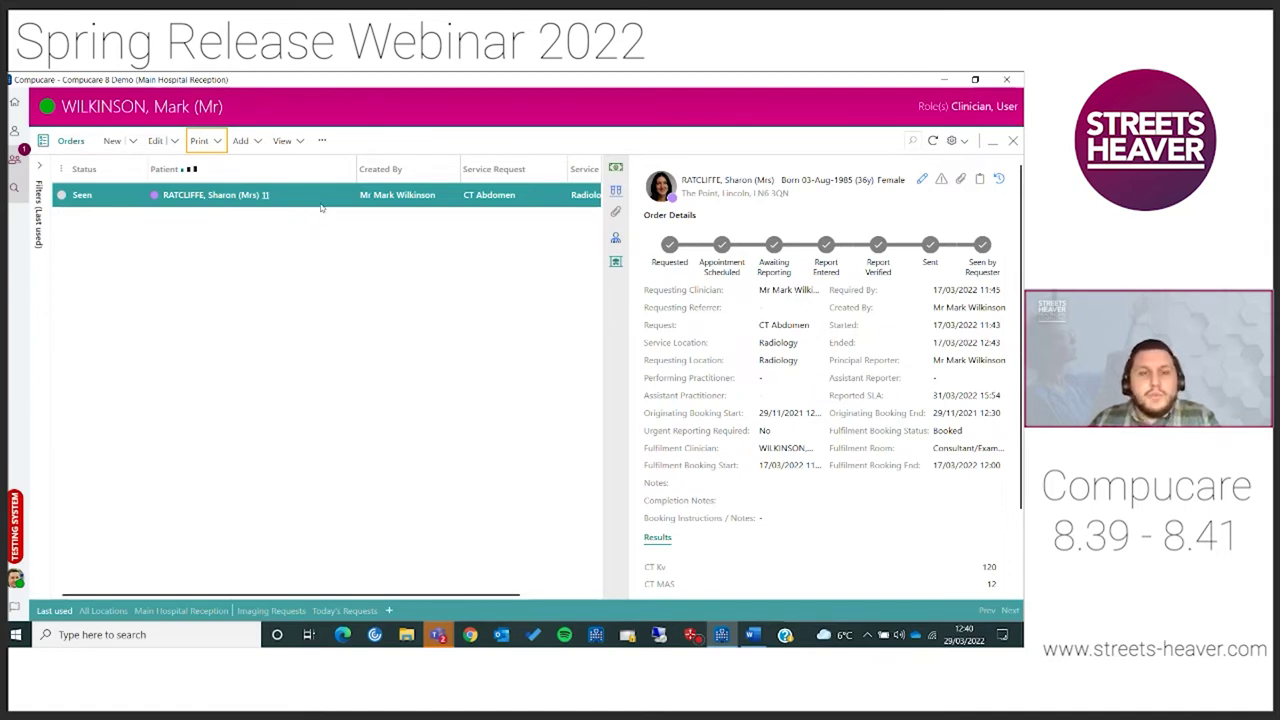
Revert the CT Abdomen order from Seen to Sent and confirm the change.
right_click(337, 194)
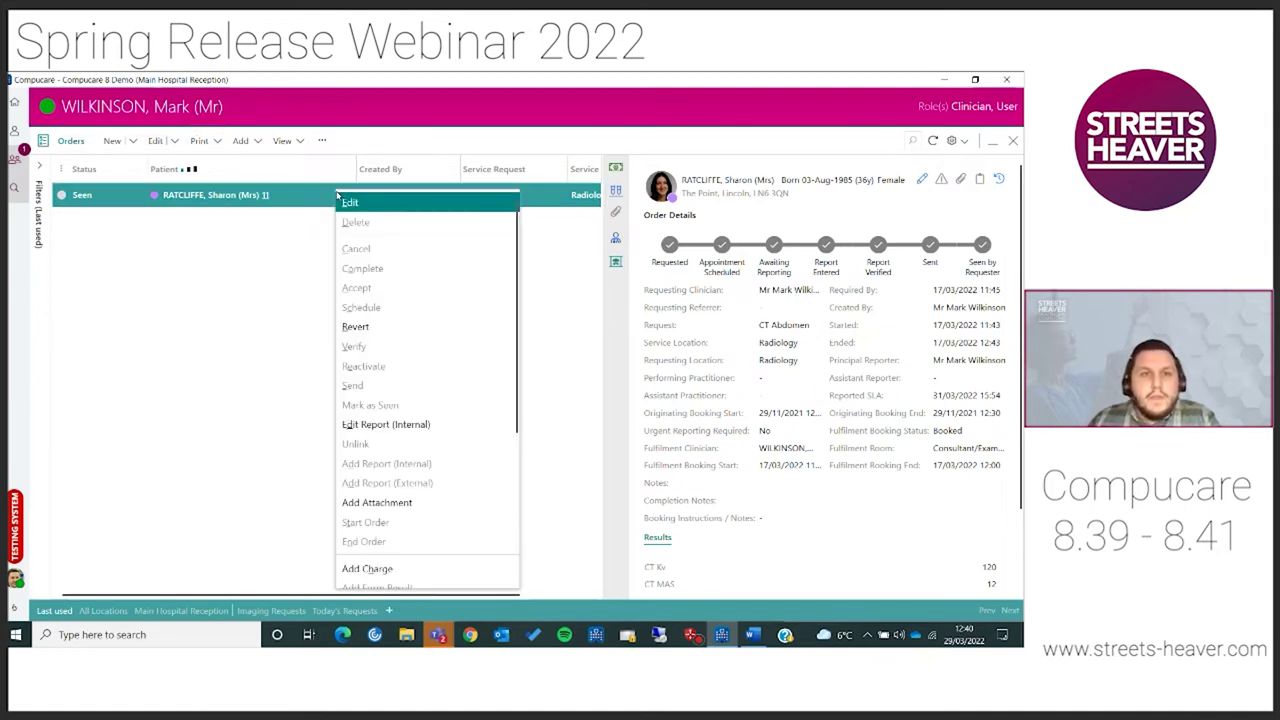
click(396, 328)
click(588, 395)
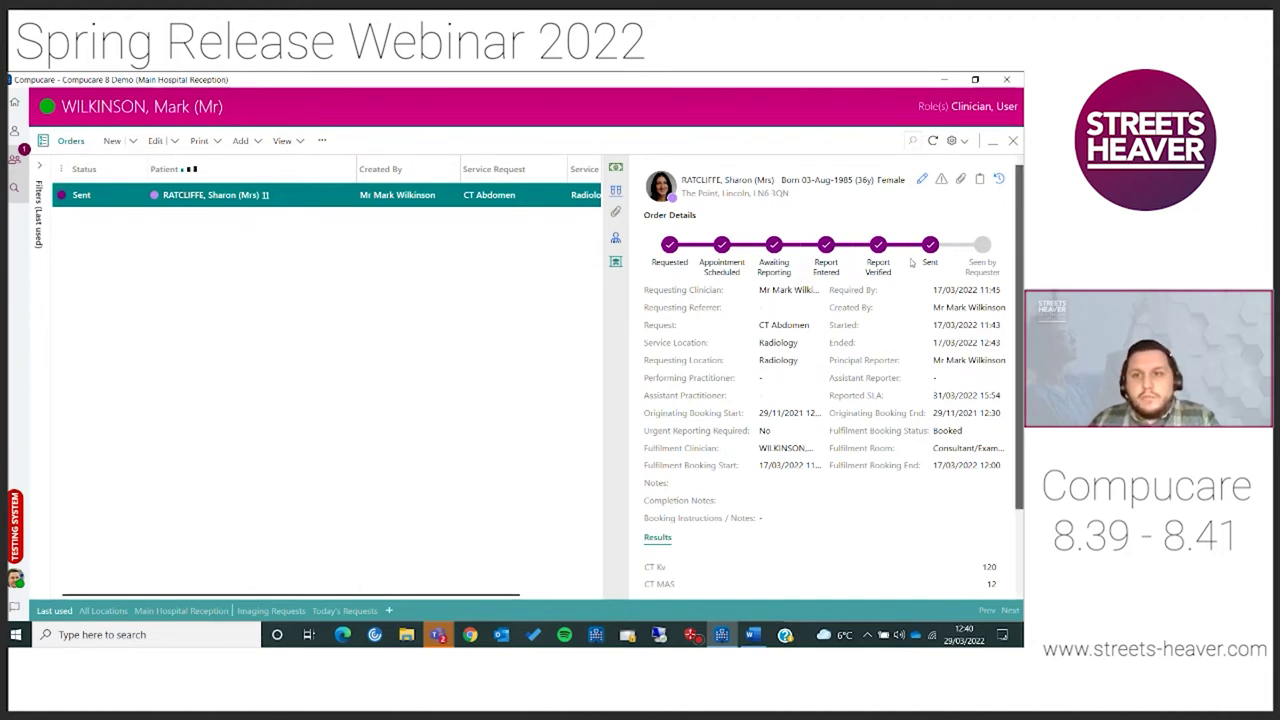
Preview the internal report of the sent CT Abdomen order, close the preview and return to the home page.
click(214, 143)
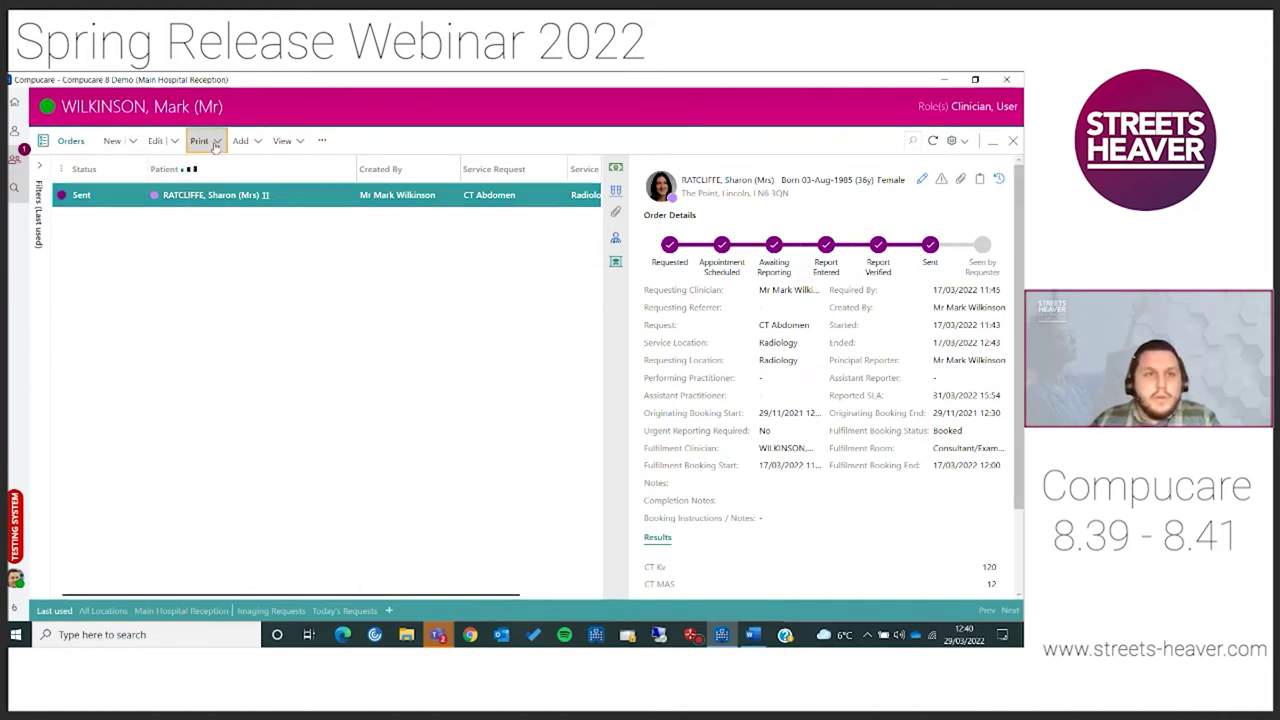
click(281, 228)
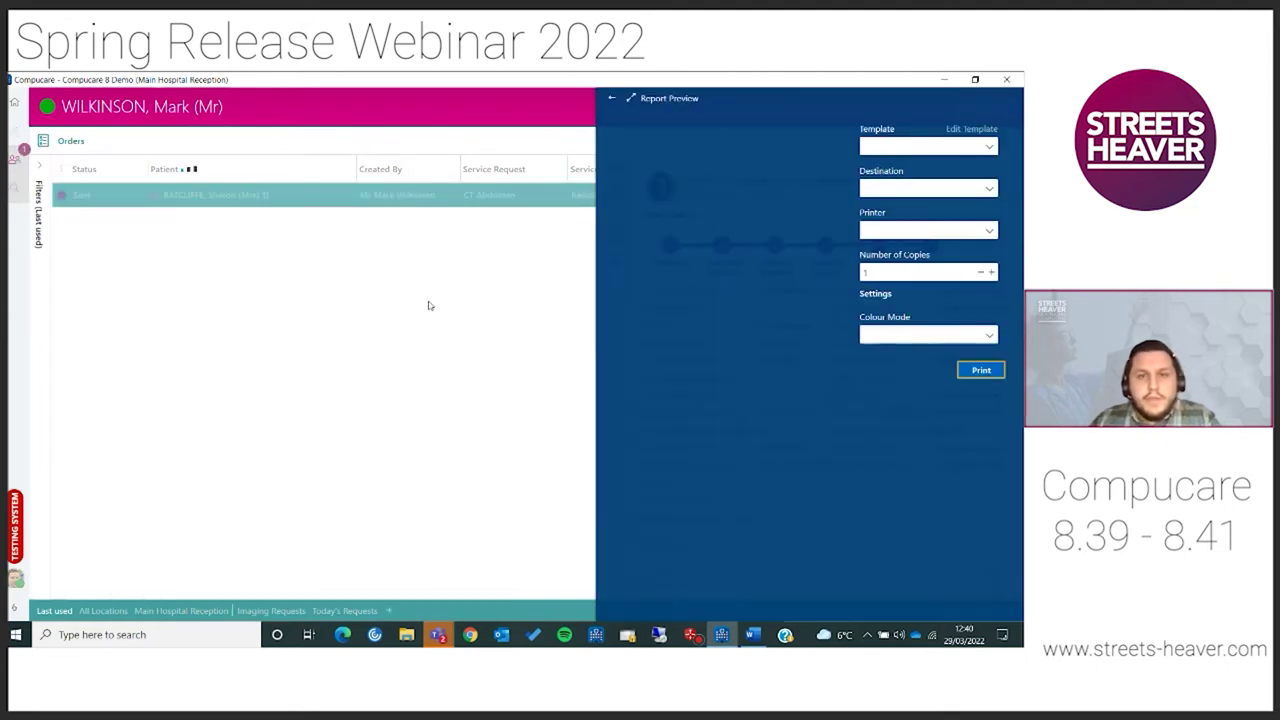
click(610, 99)
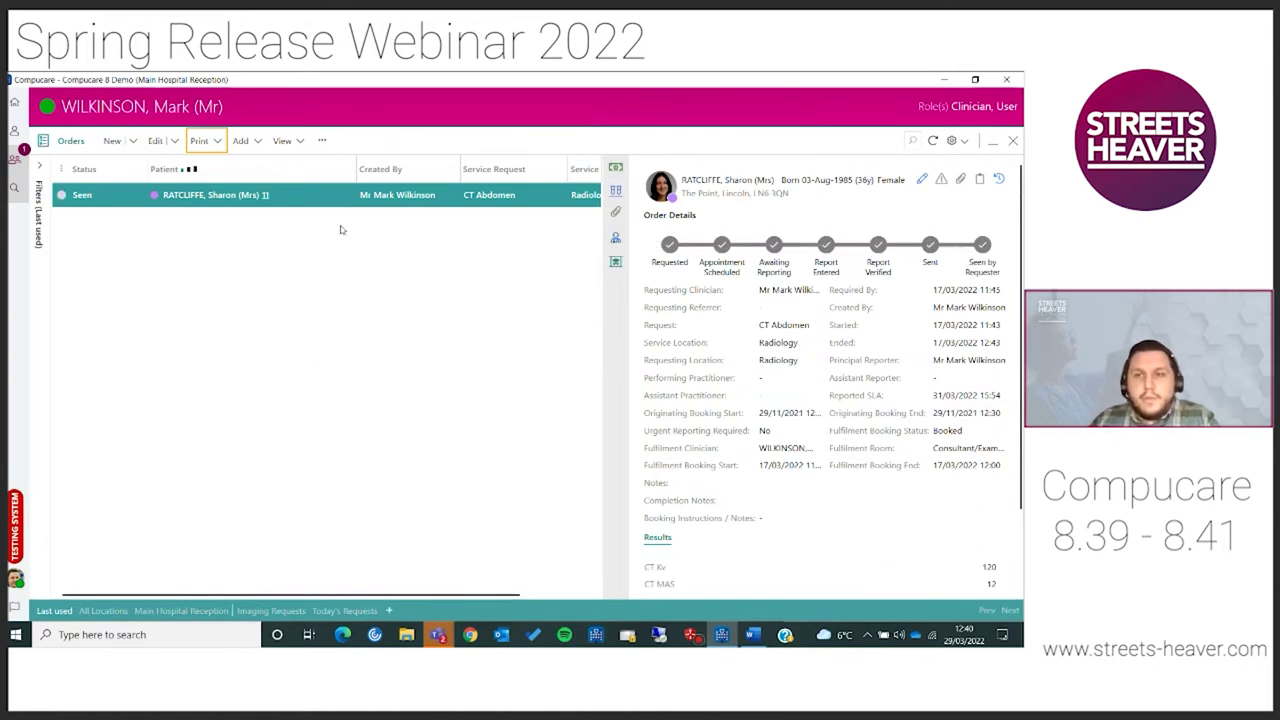
click(14, 103)
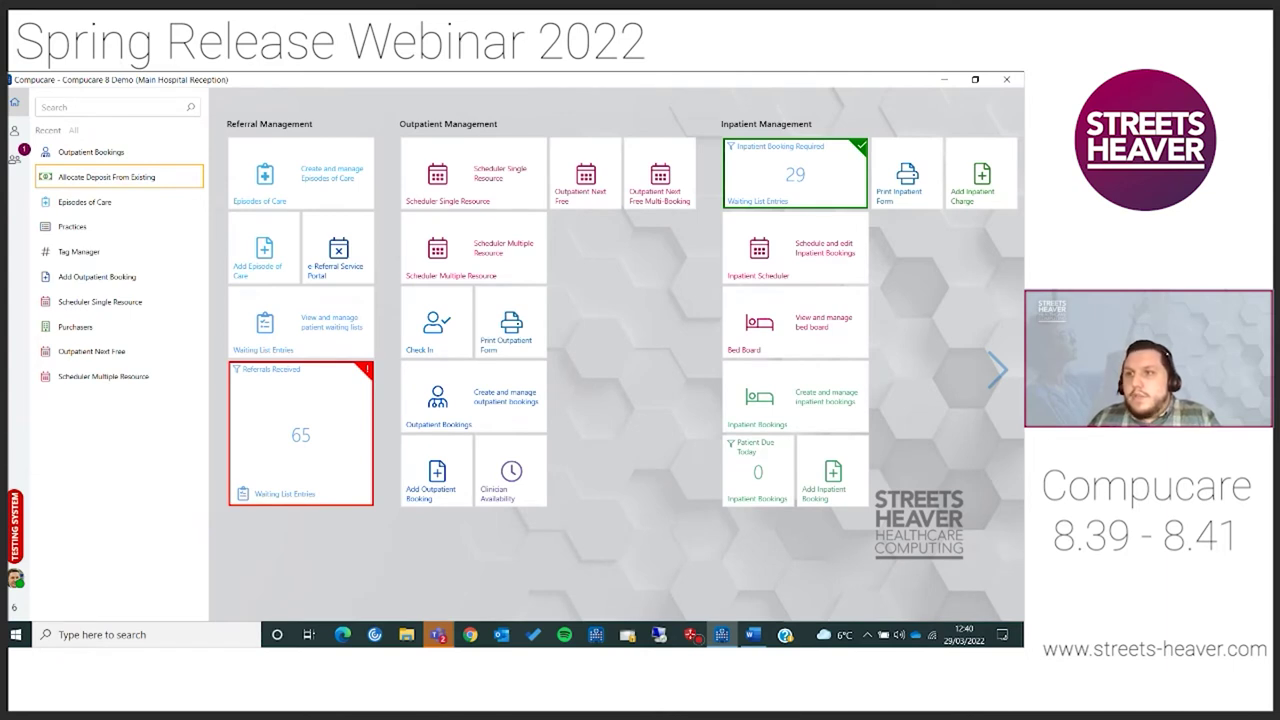
Find the Outcomes code table by searching for "outcome" and open the Reschedule Orders outcome for editing.
key(alt+Tab)
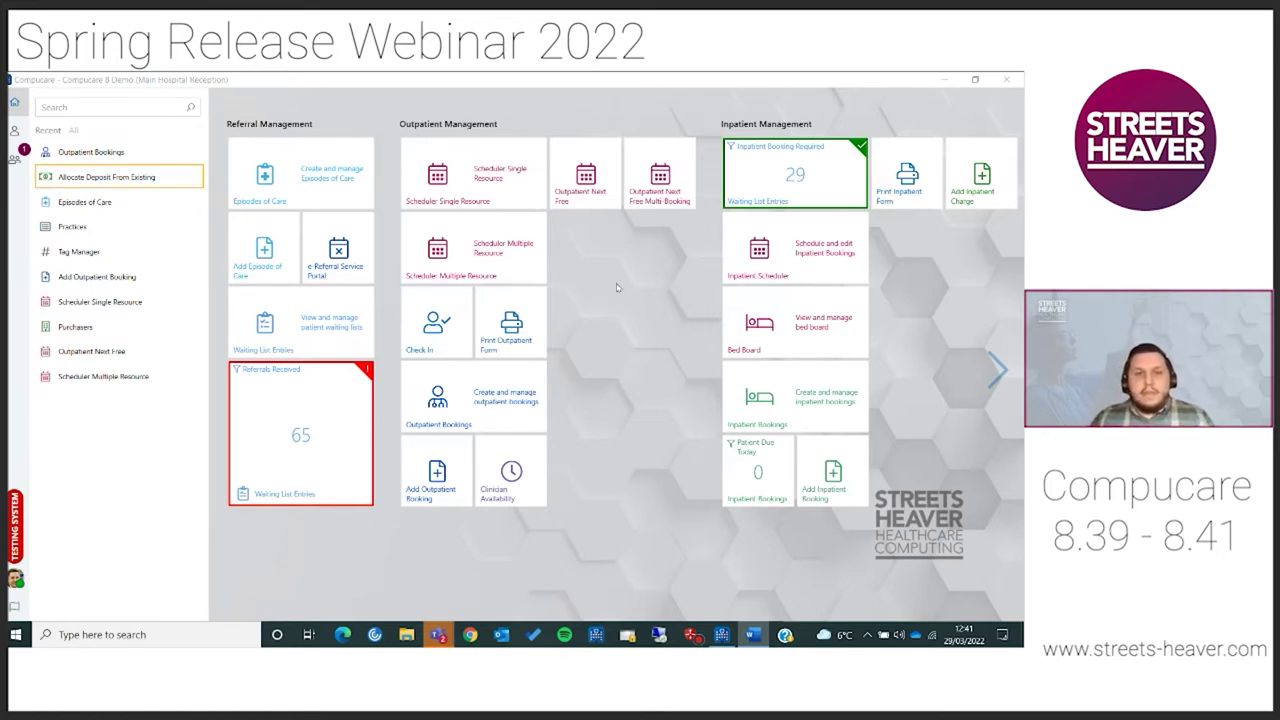
click(73, 105)
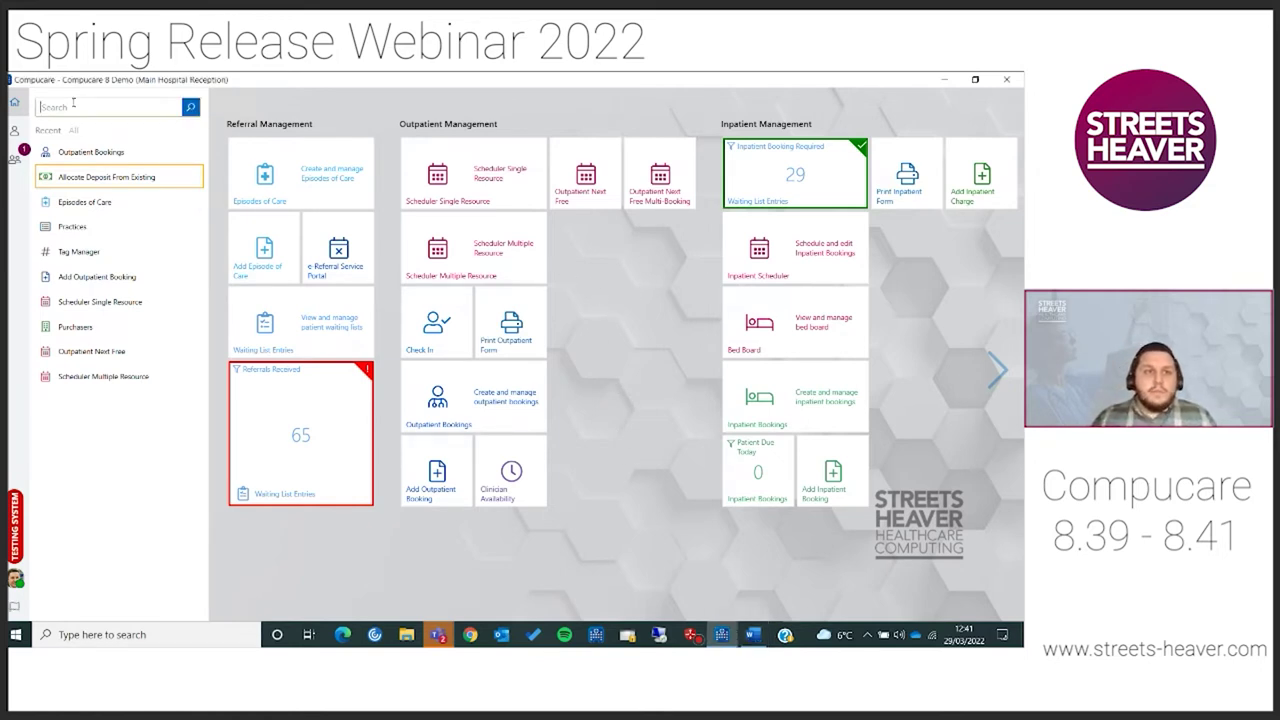
text(outcome)
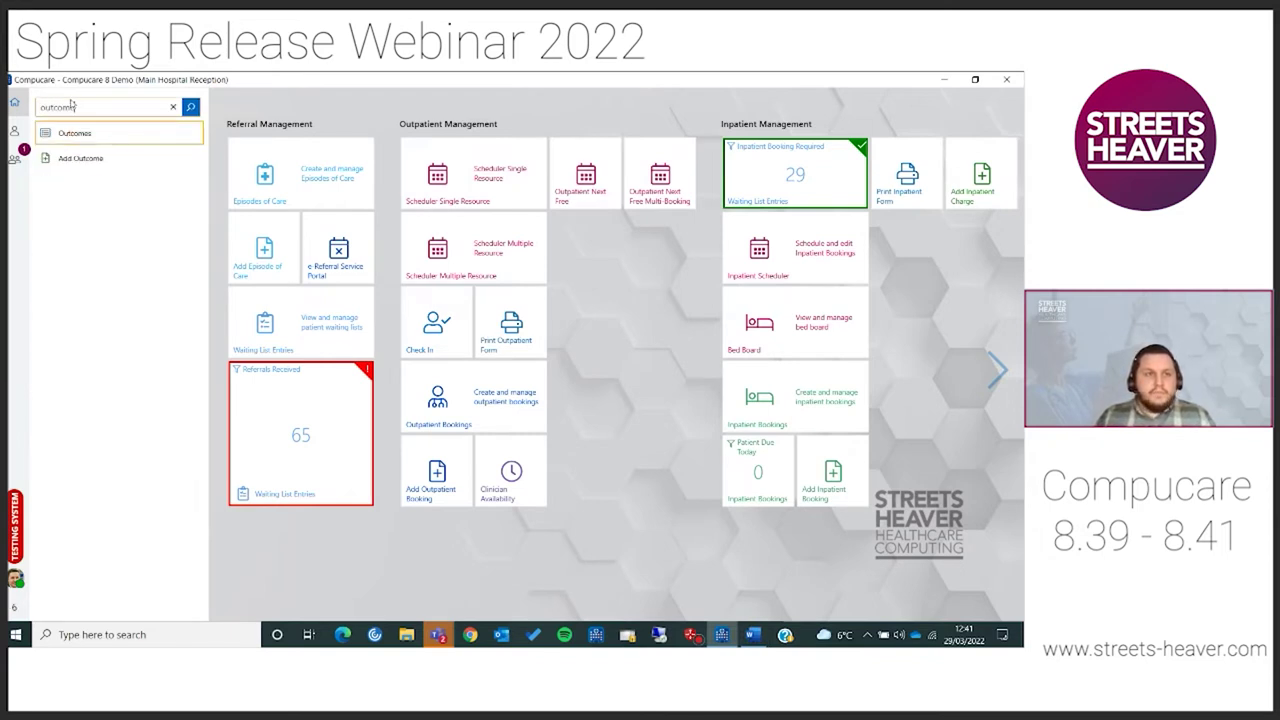
click(76, 134)
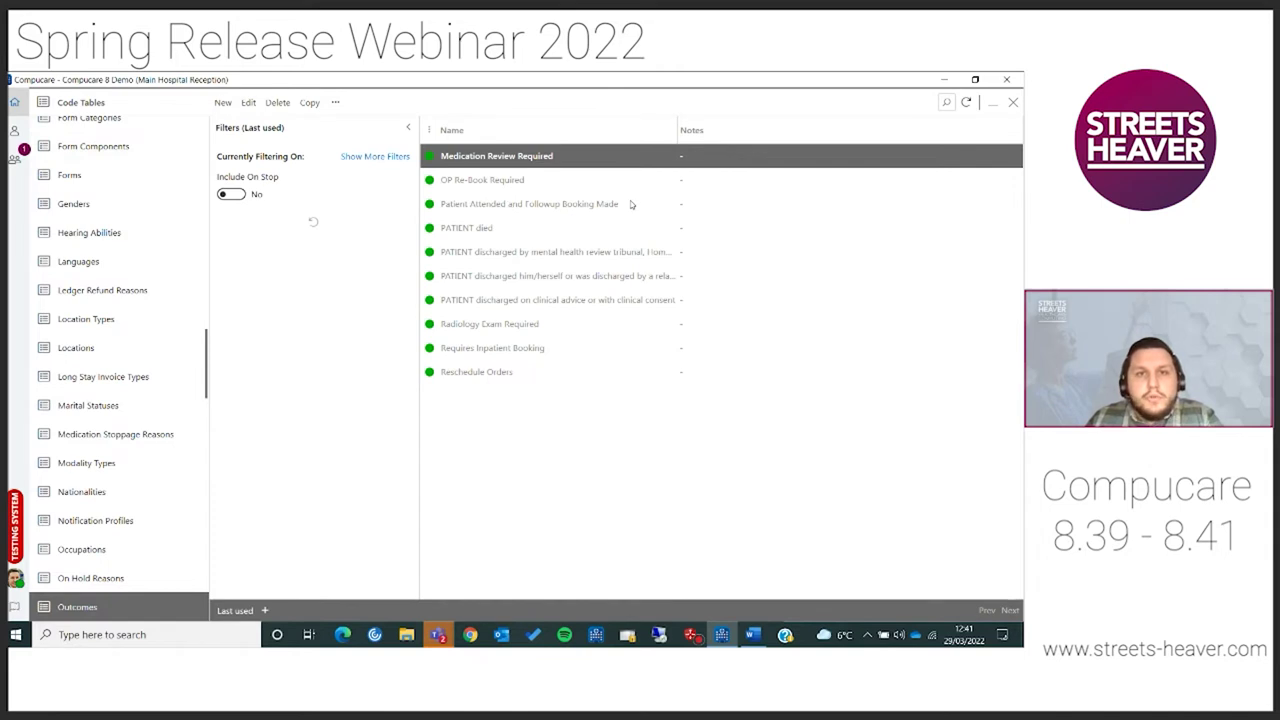
click(514, 372)
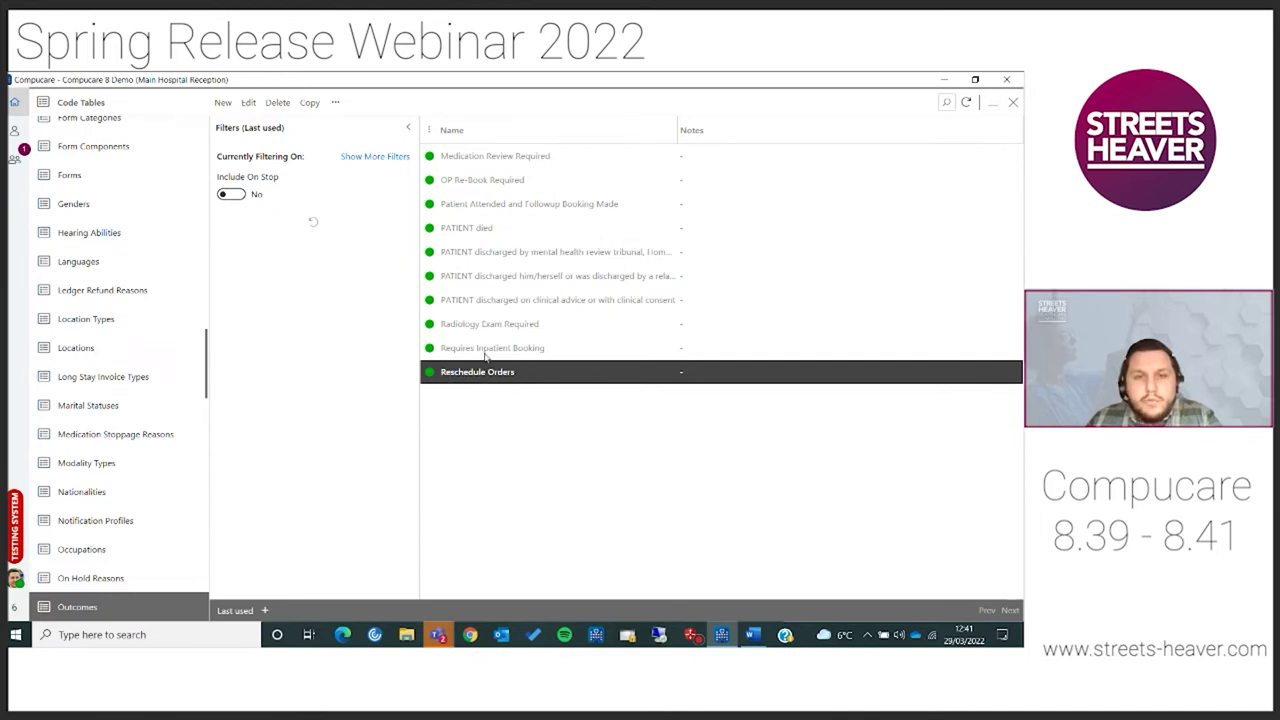
double_click(517, 375)
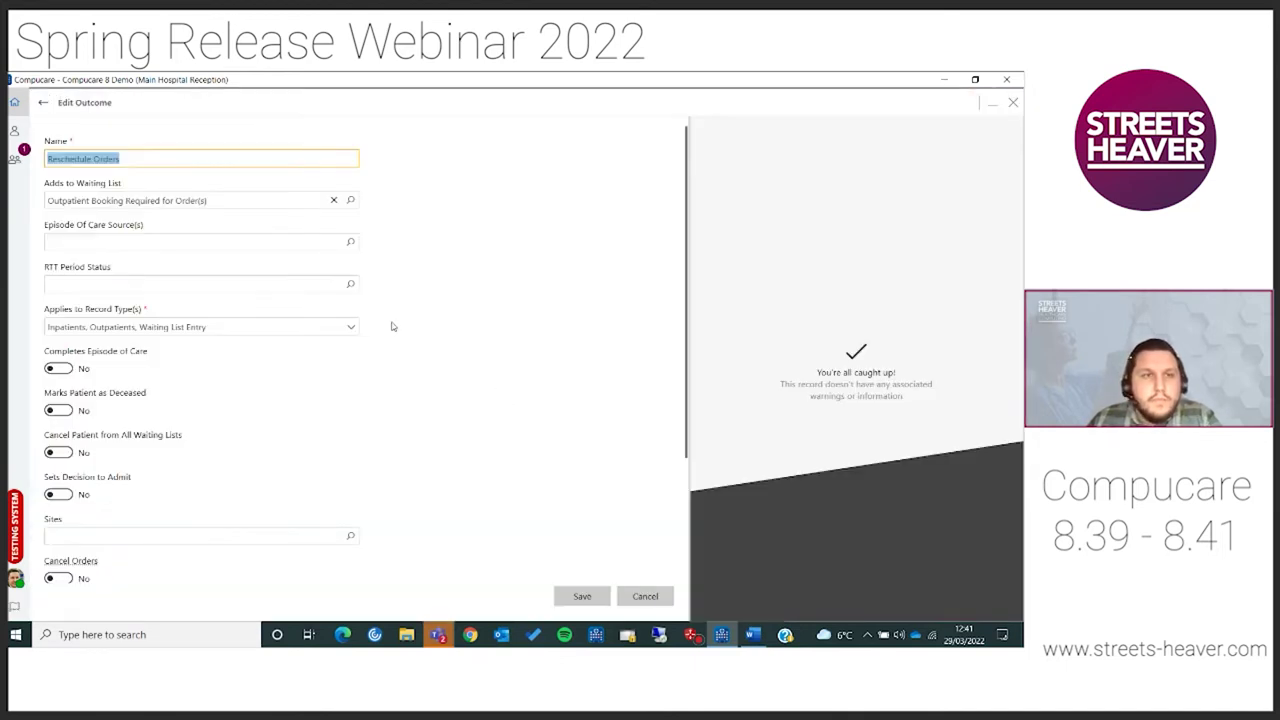
Check the Adds to Waiting List and Cancel Orders settings of the Reschedule Orders outcome, save it and close the code tables.
click(230, 199)
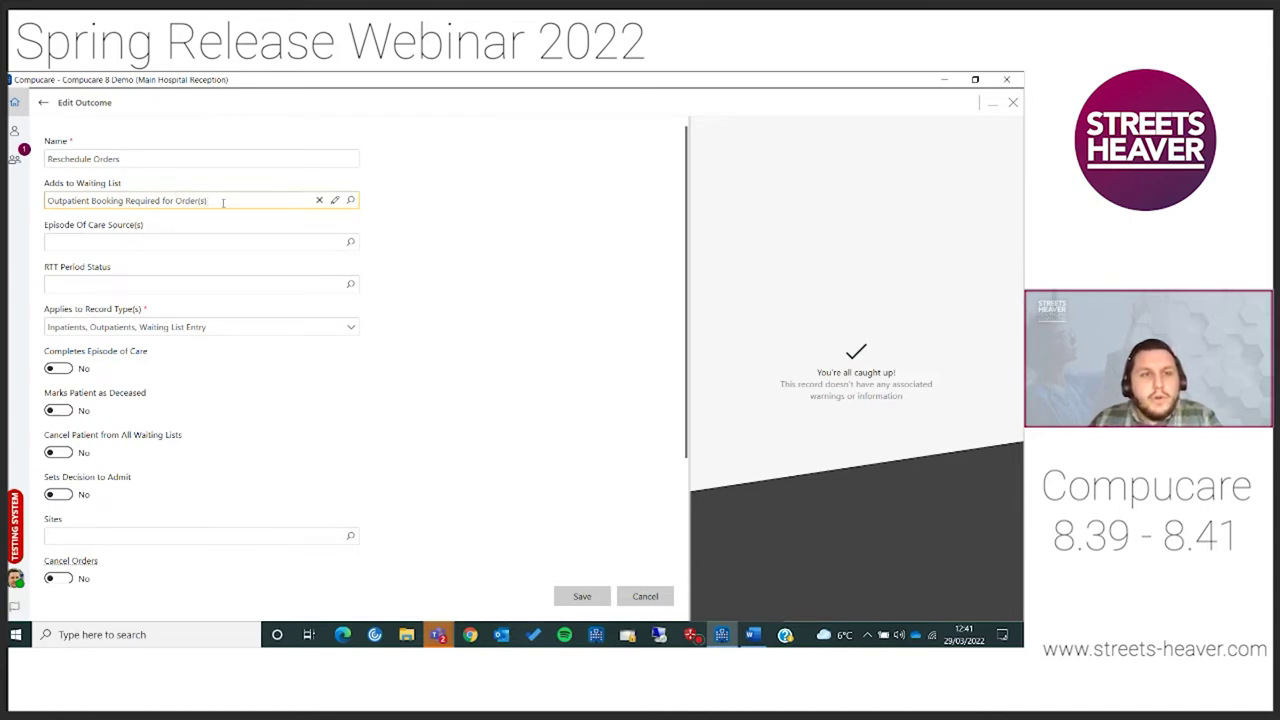
scroll(222, 250, down, 3)
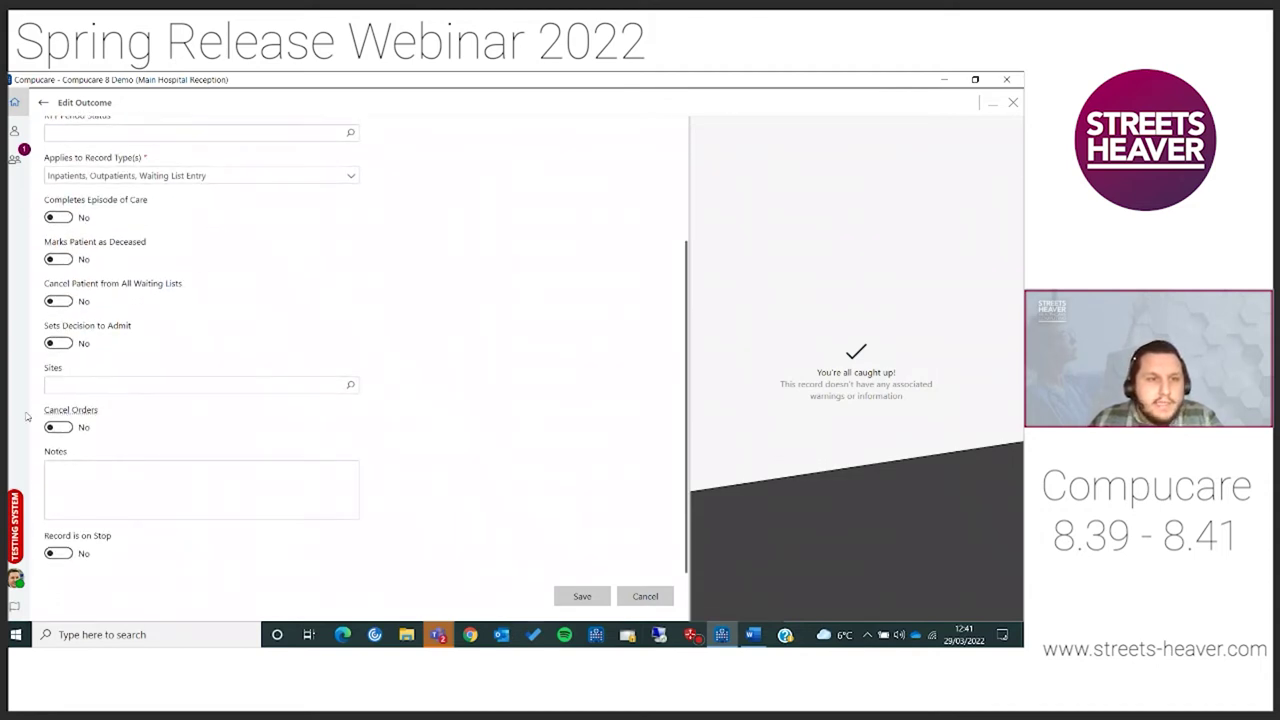
mouse_move(89, 416)
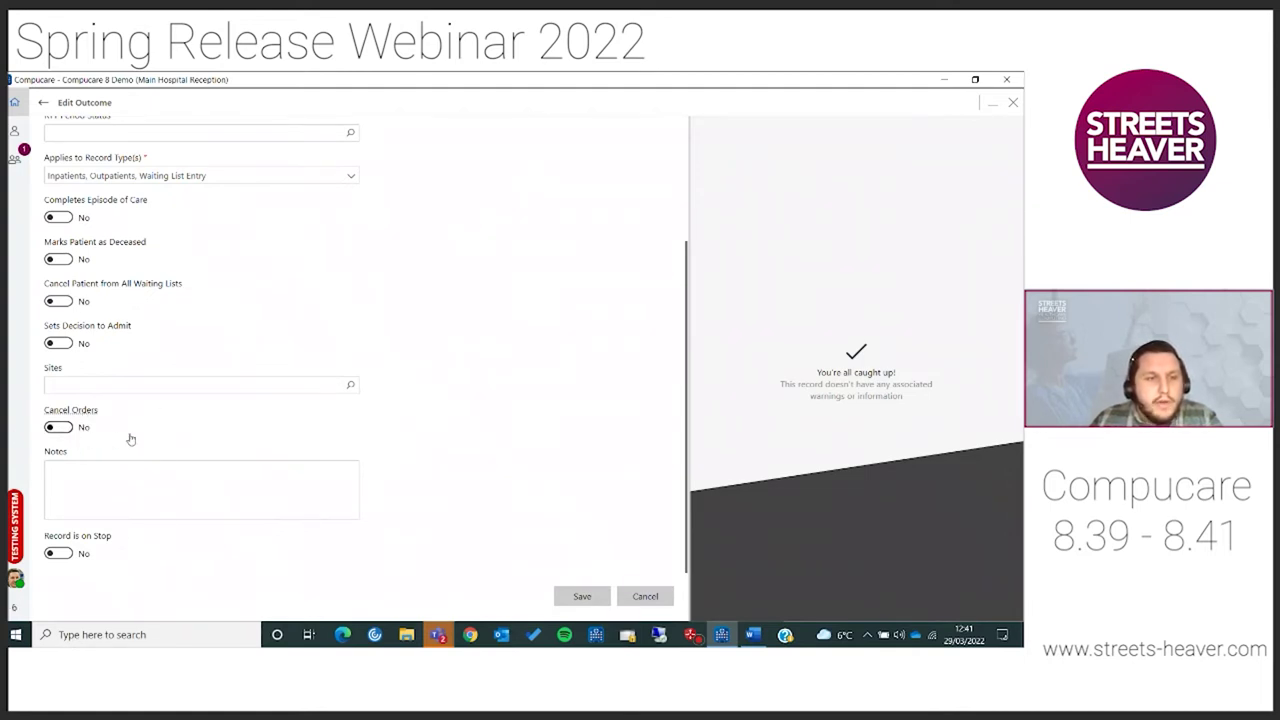
scroll(380, 400, up, 3)
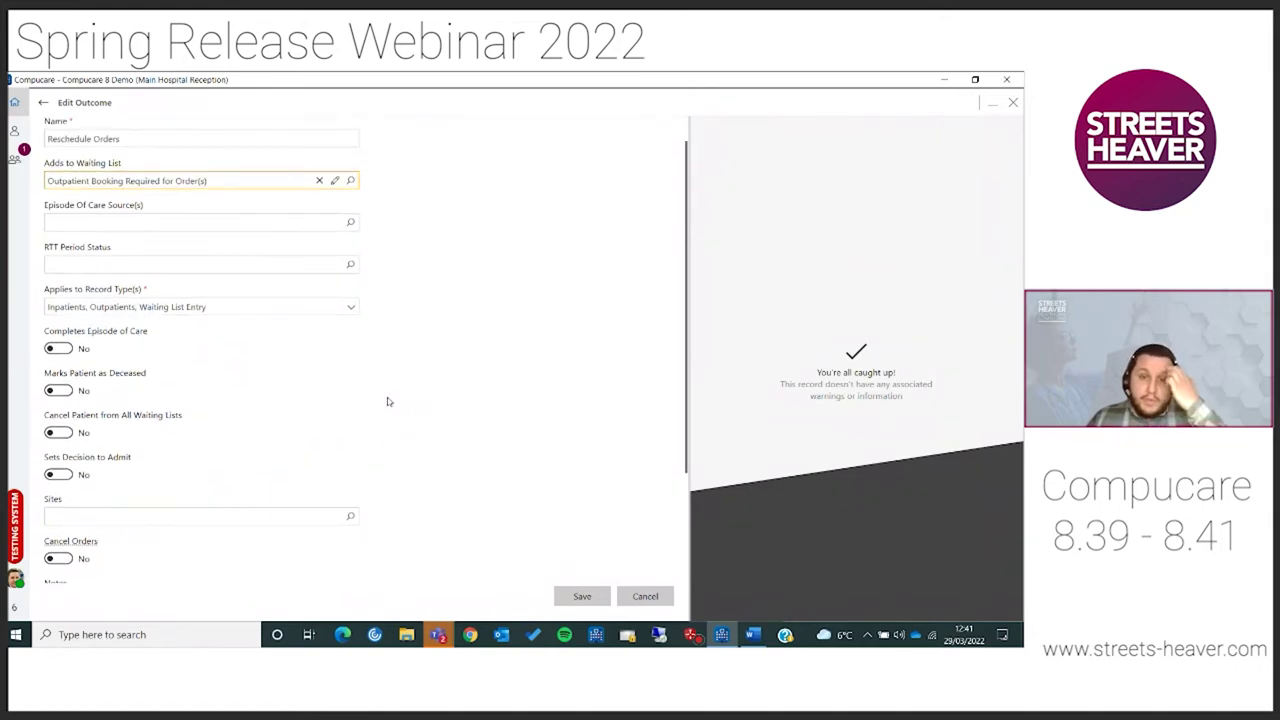
scroll(428, 354, up, 1)
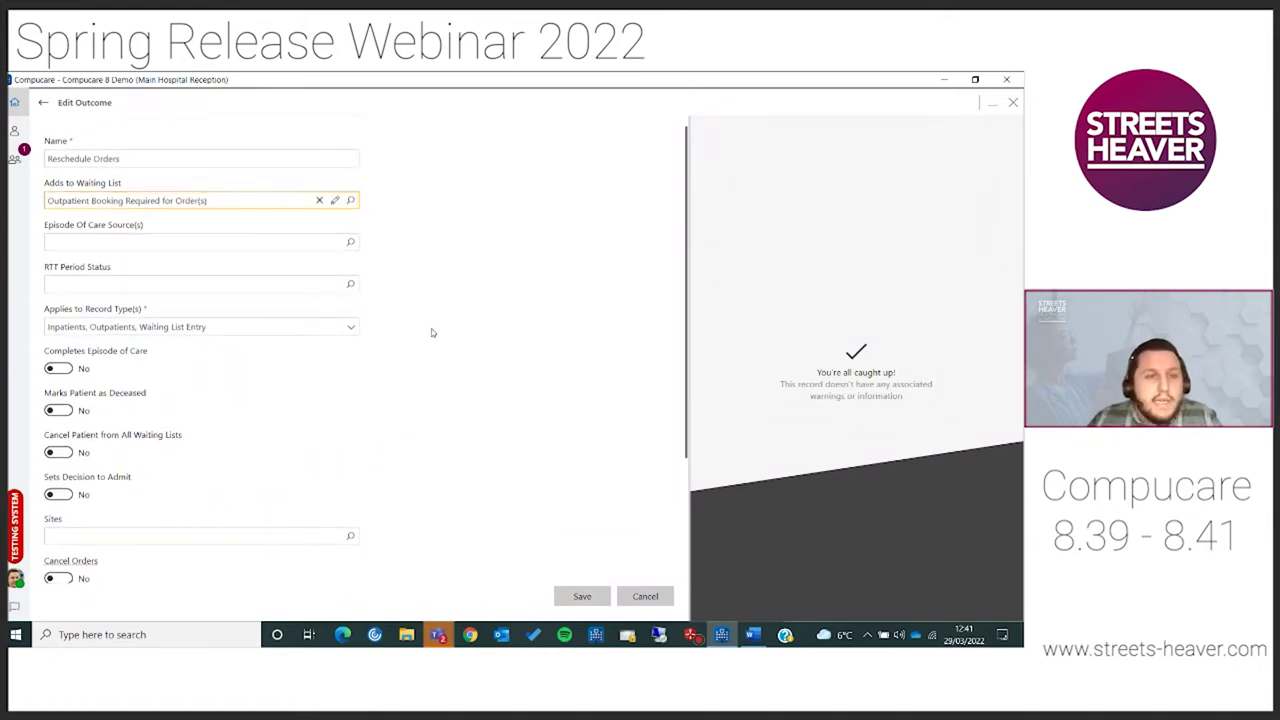
click(584, 598)
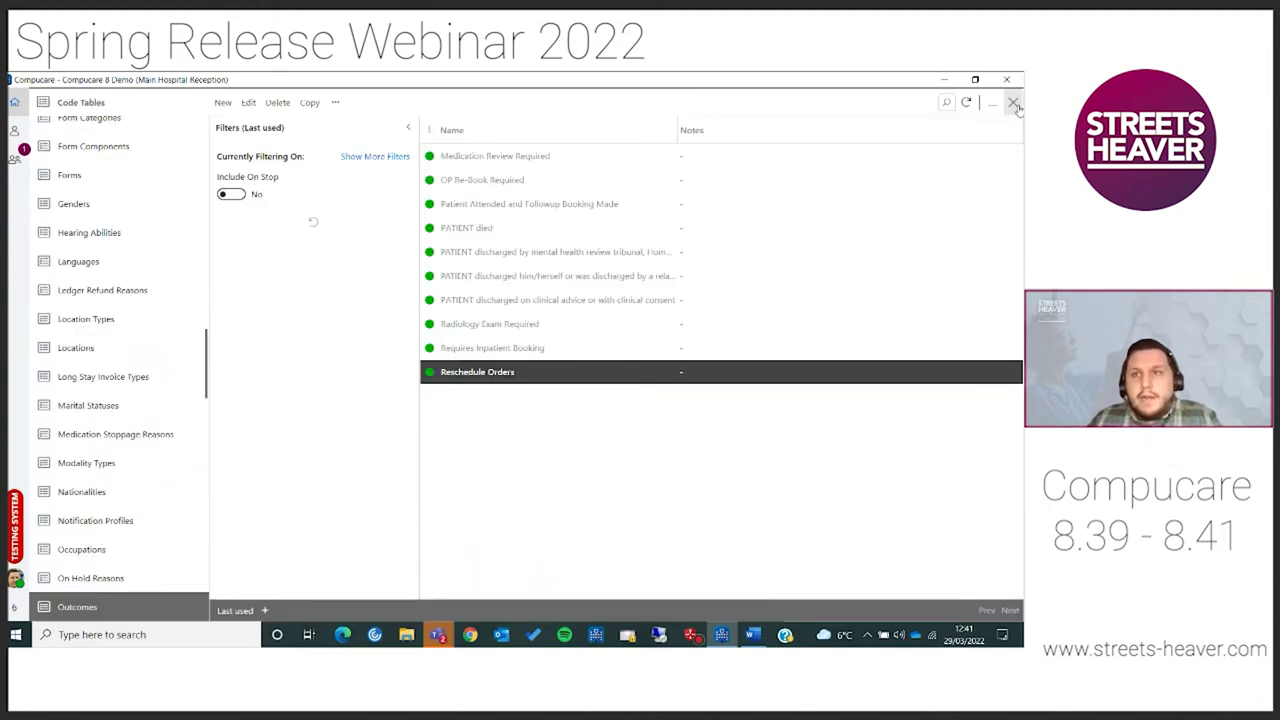
click(1013, 104)
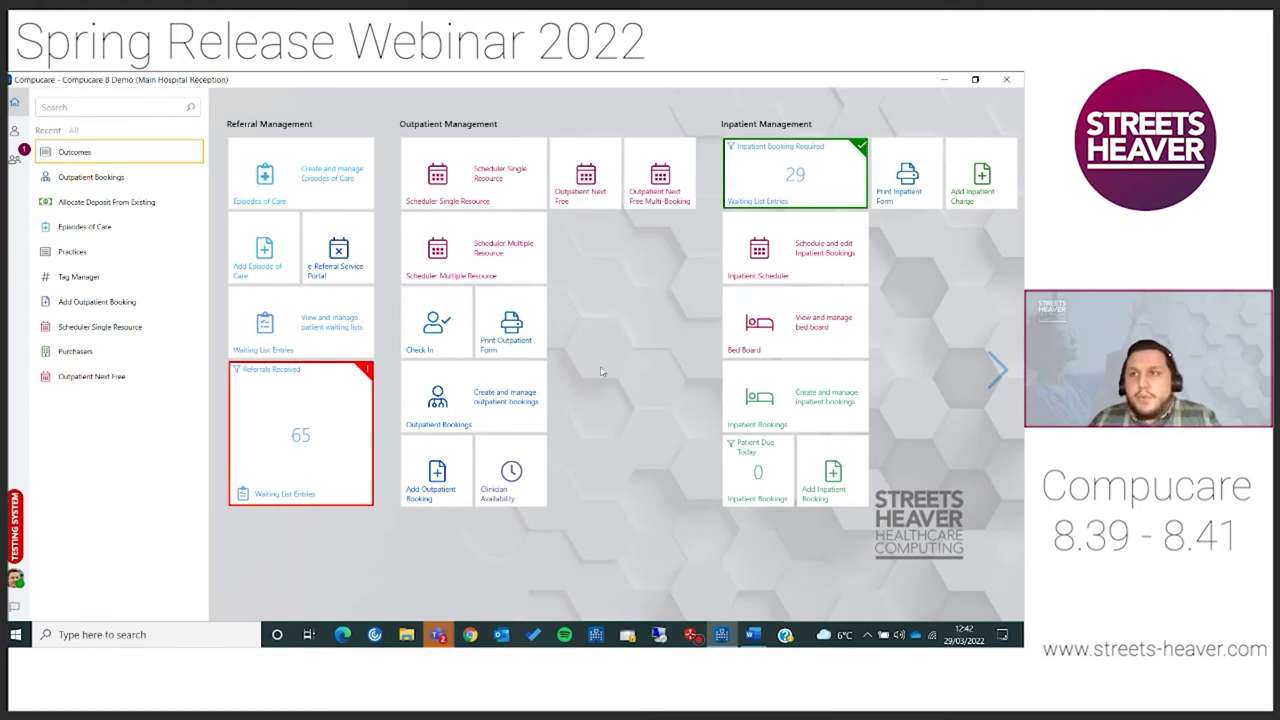
Open the 29/03/2022 13:00 outpatient booking for editing and schedule the Full Blood Count (FBC) order on it.
click(500, 391)
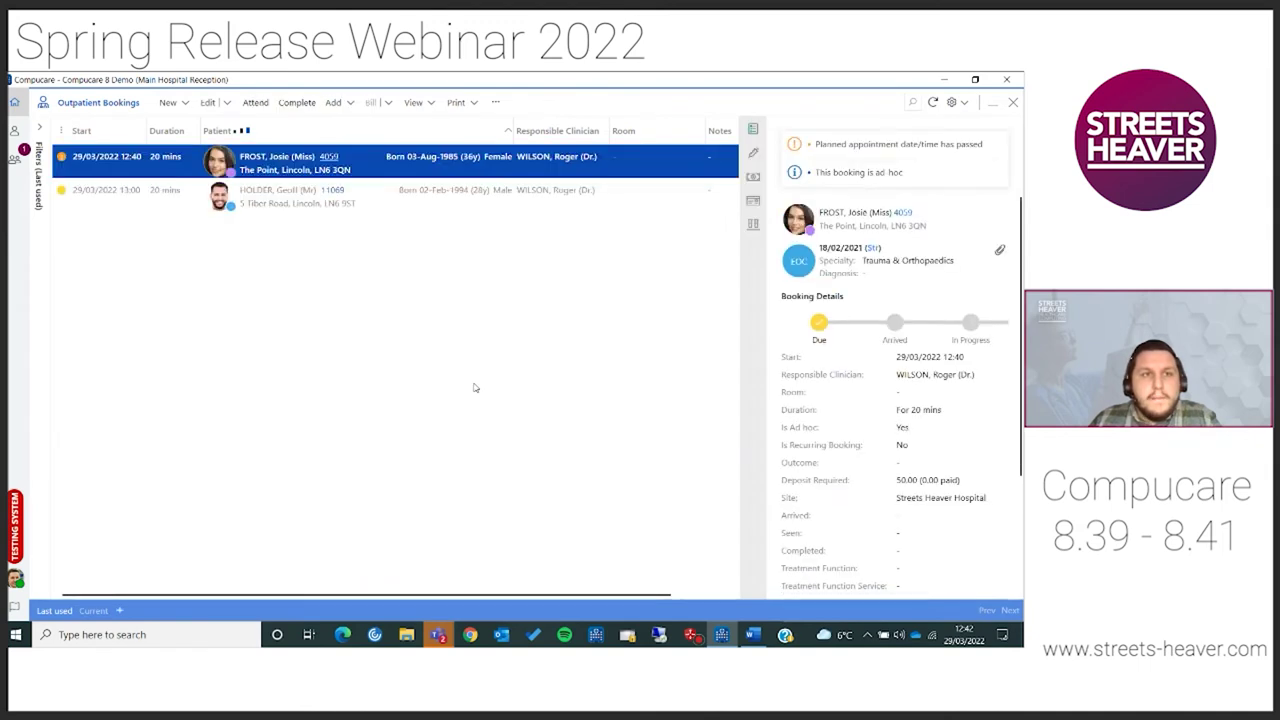
click(317, 200)
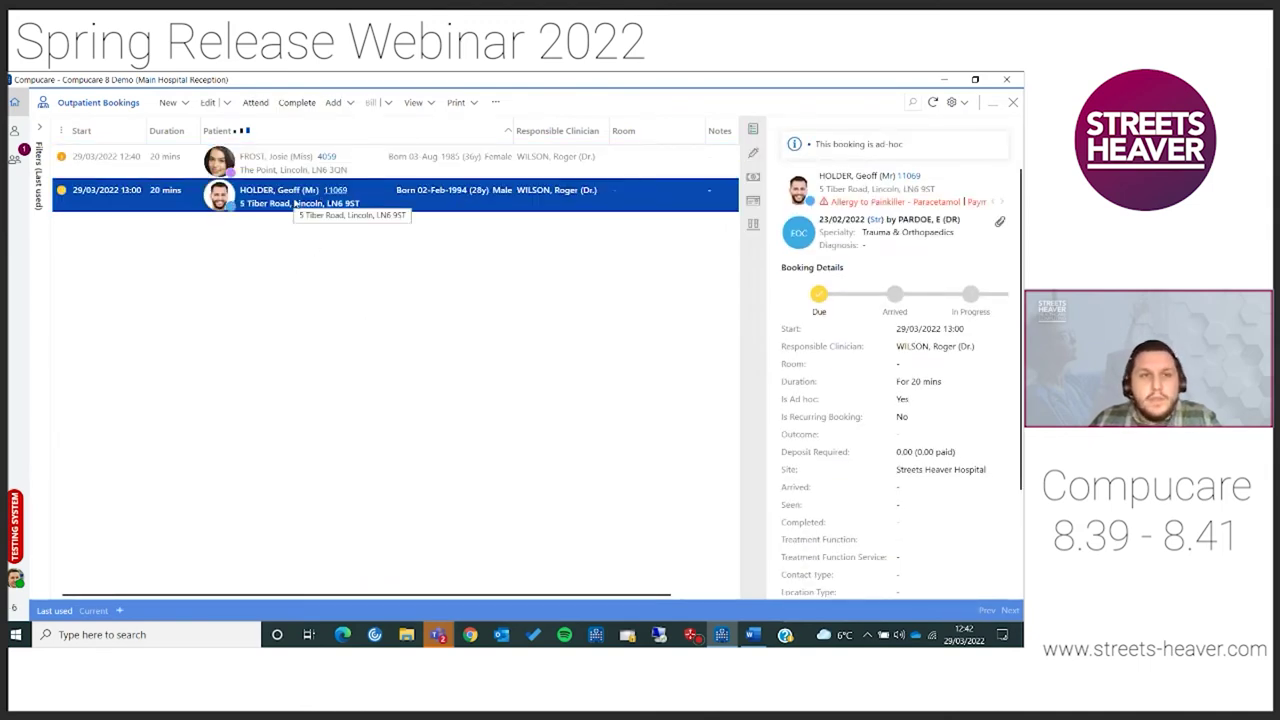
double_click(295, 202)
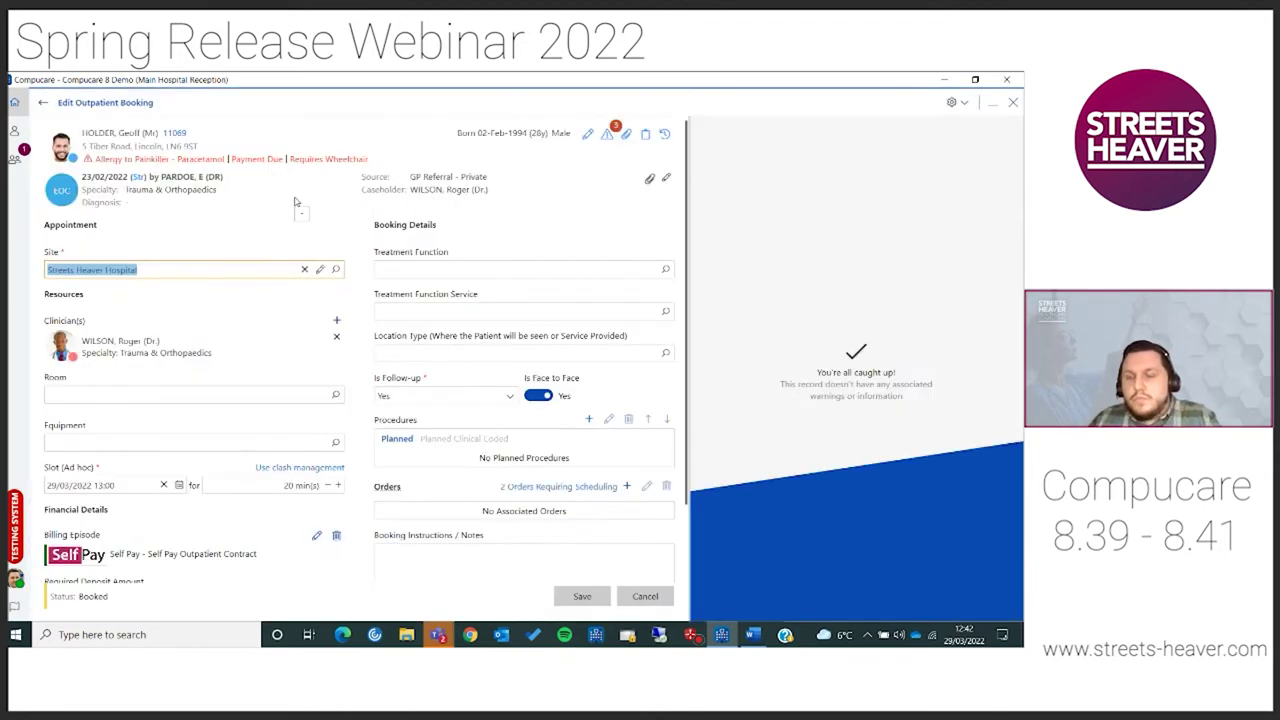
scroll(420, 285, down, 2)
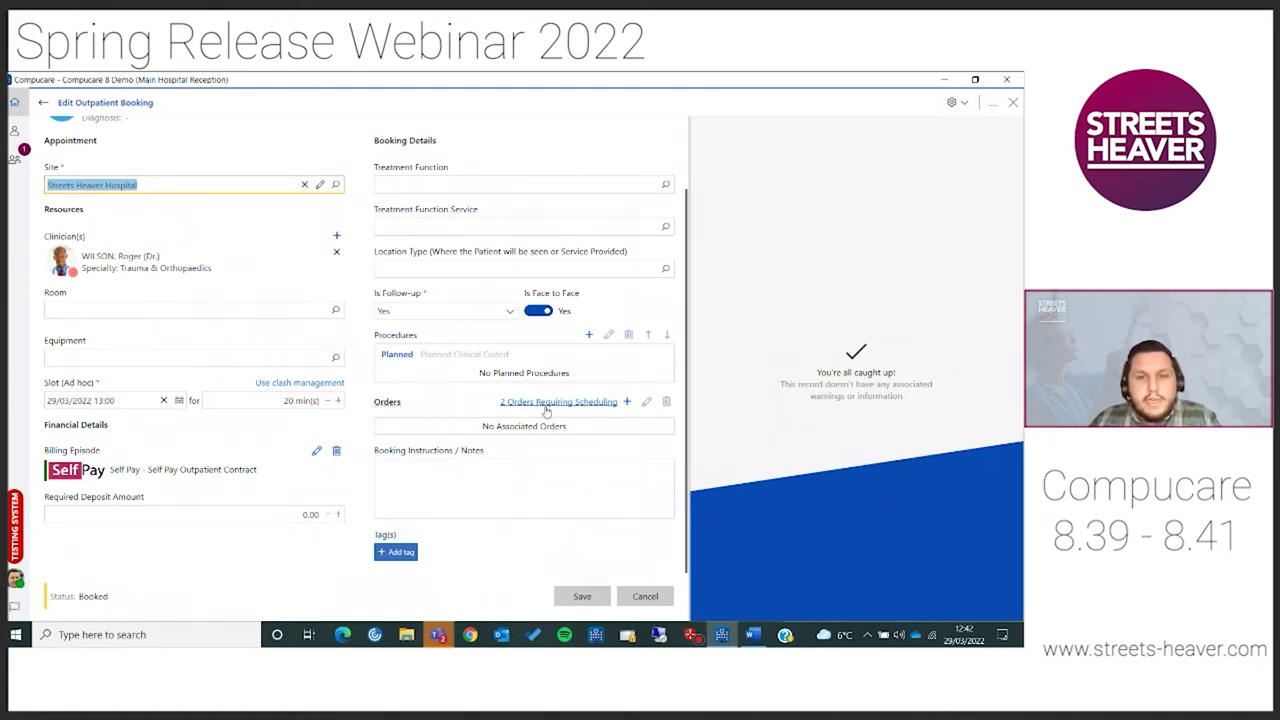
click(543, 405)
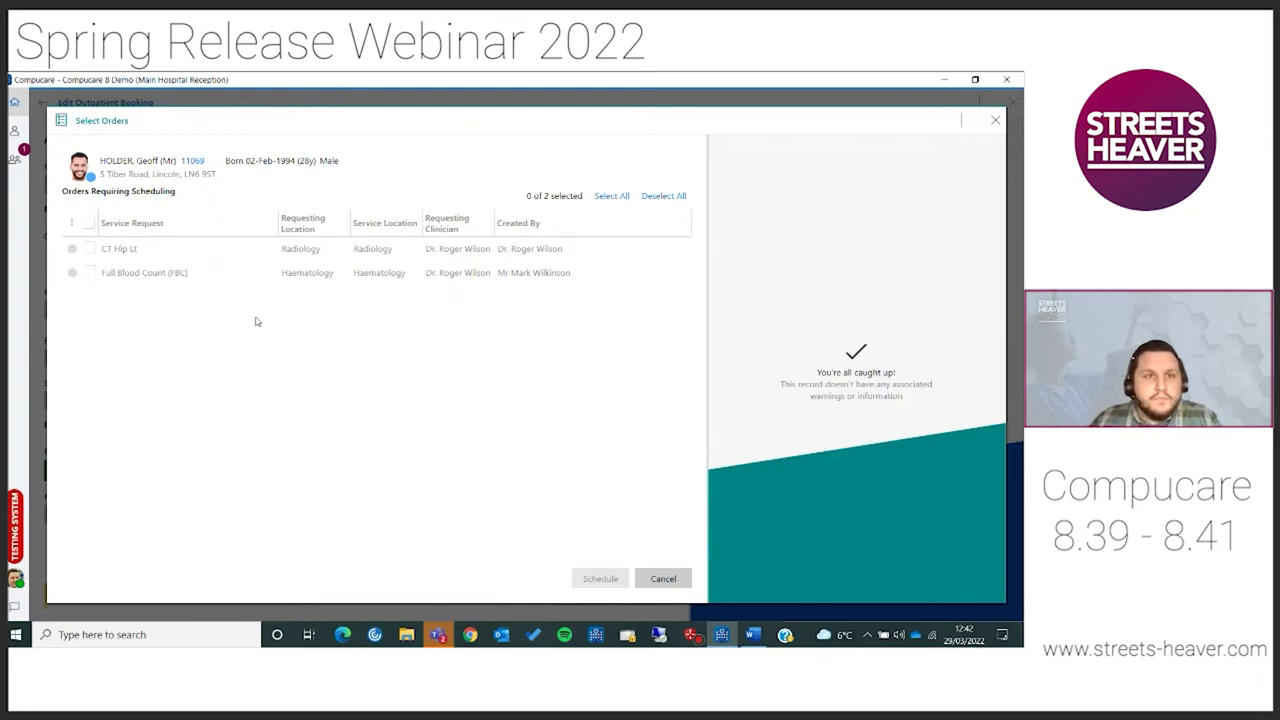
click(92, 274)
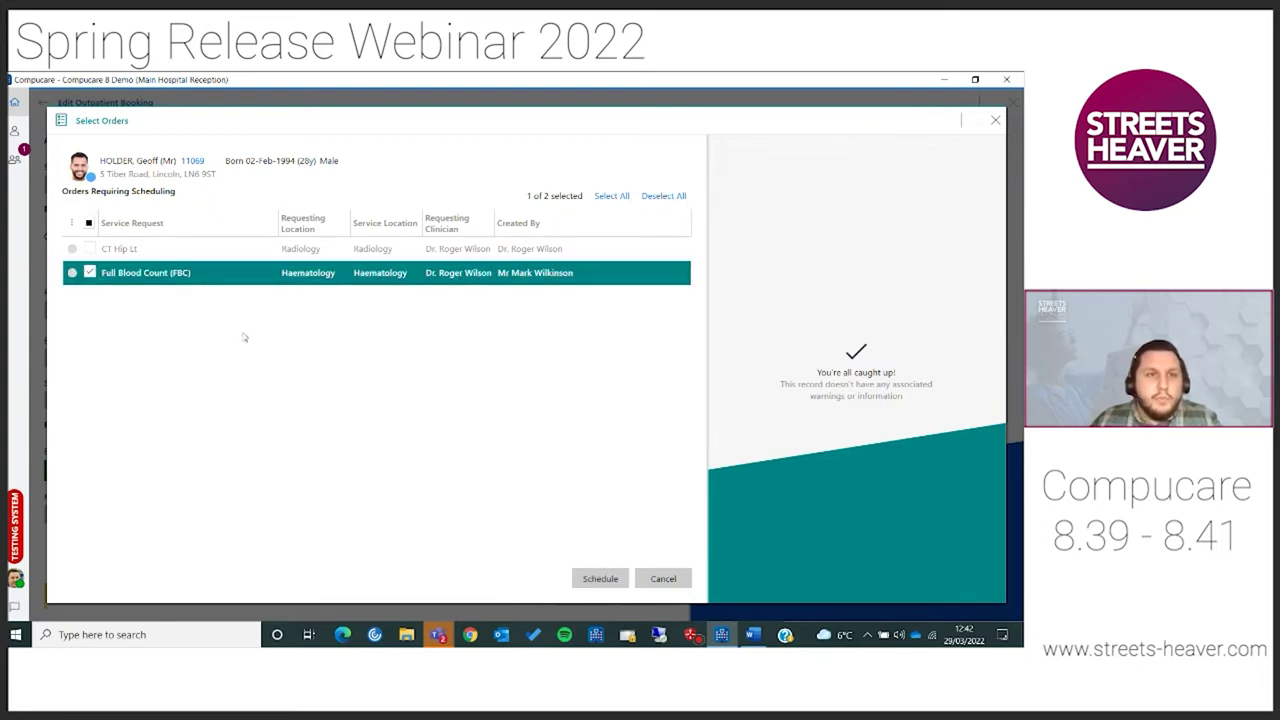
click(602, 579)
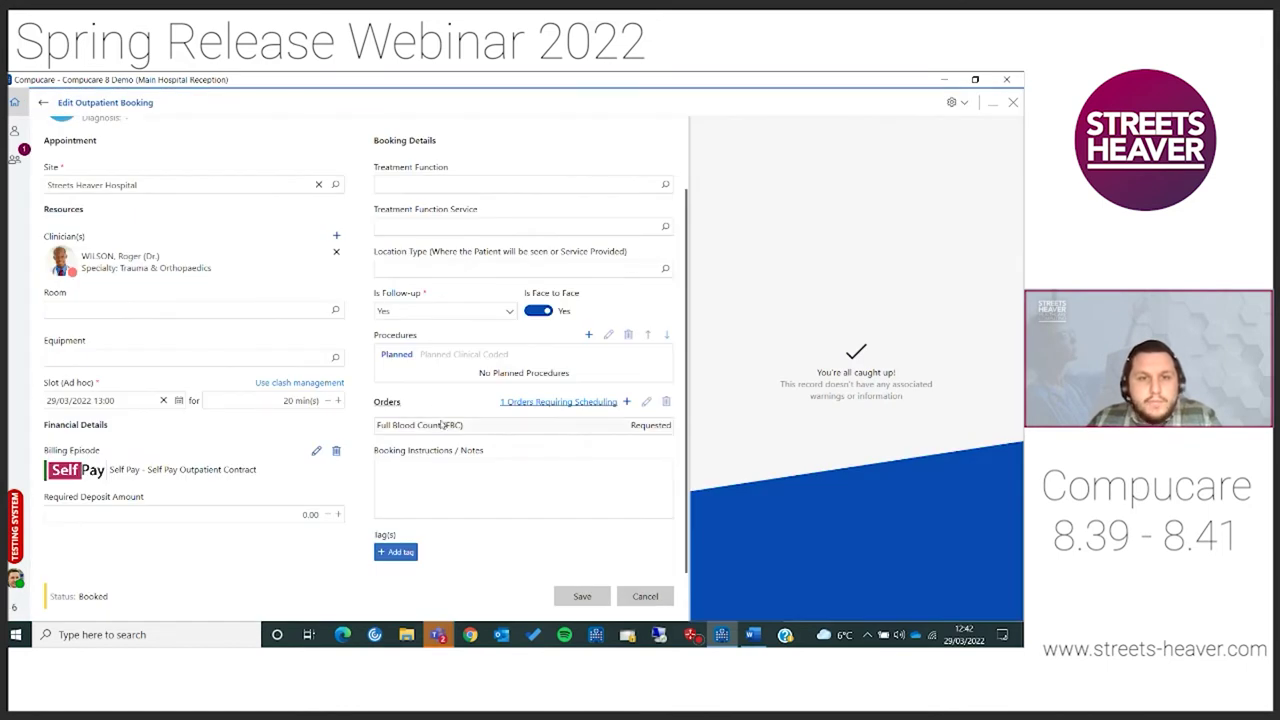
Check the order attached to the booking, save the booking and finish without any follow-on action.
click(500, 428)
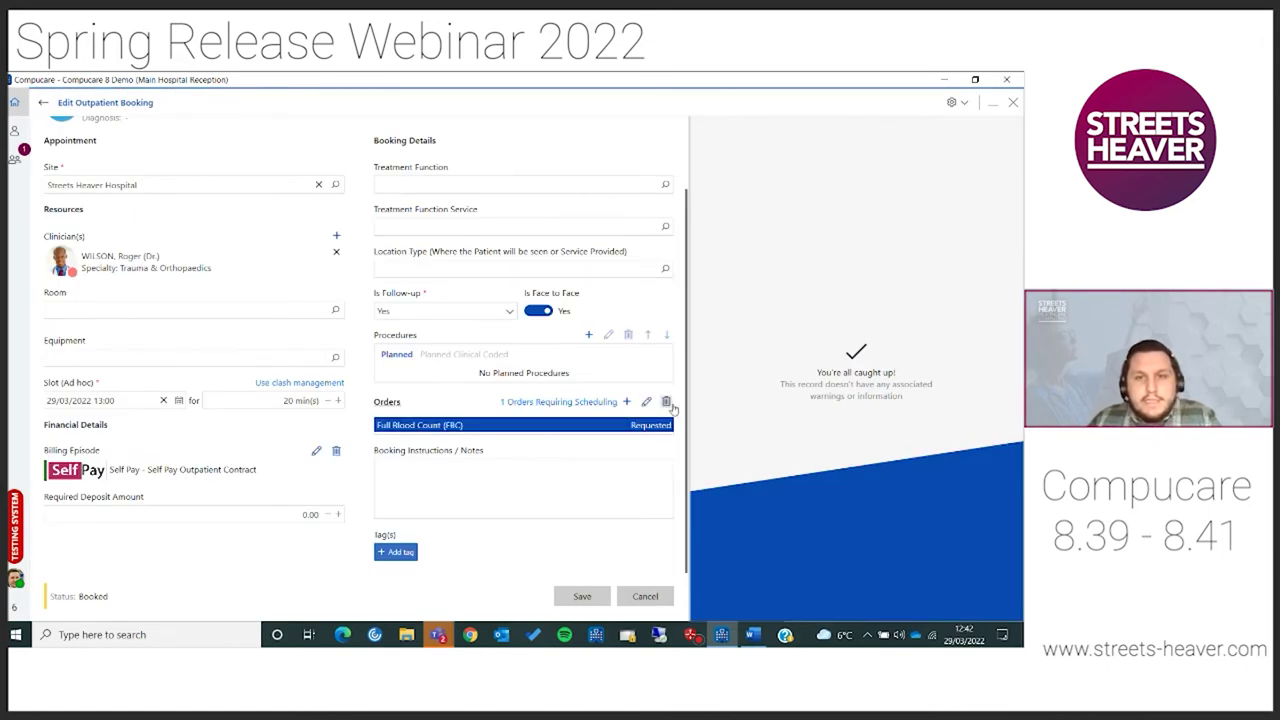
scroll(490, 465, up, 1)
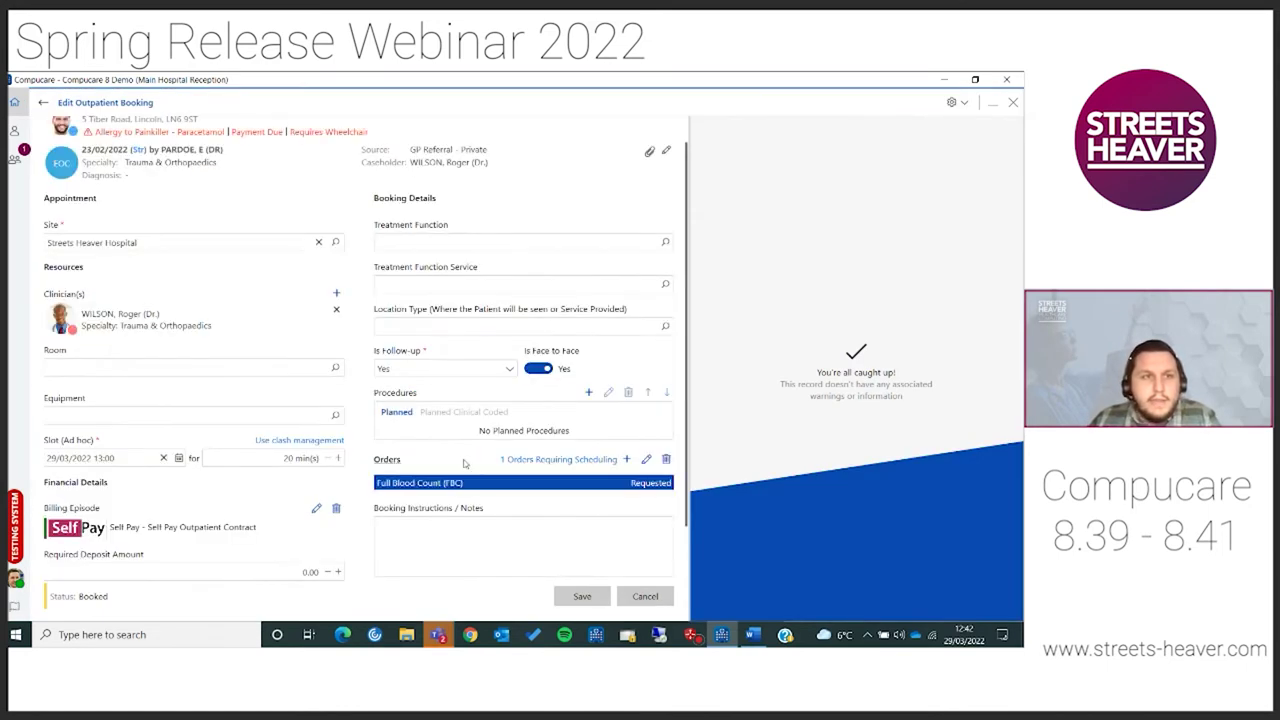
scroll(452, 467, down, 1)
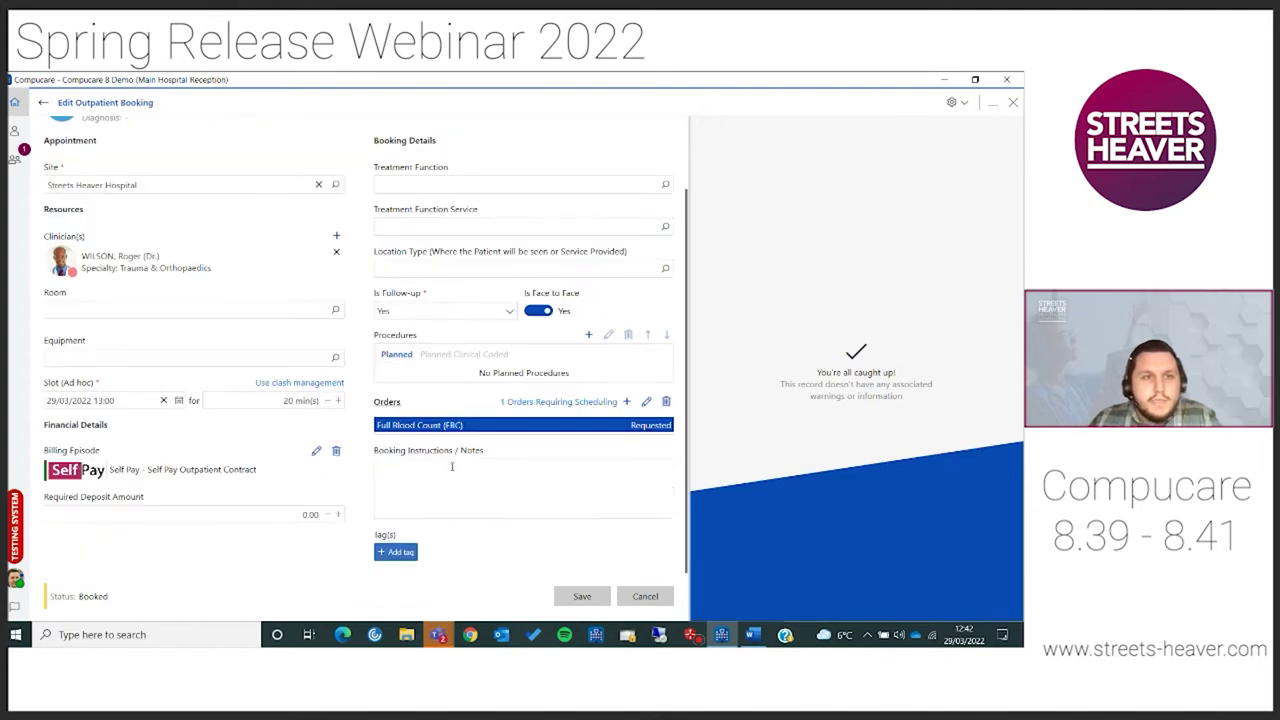
click(588, 596)
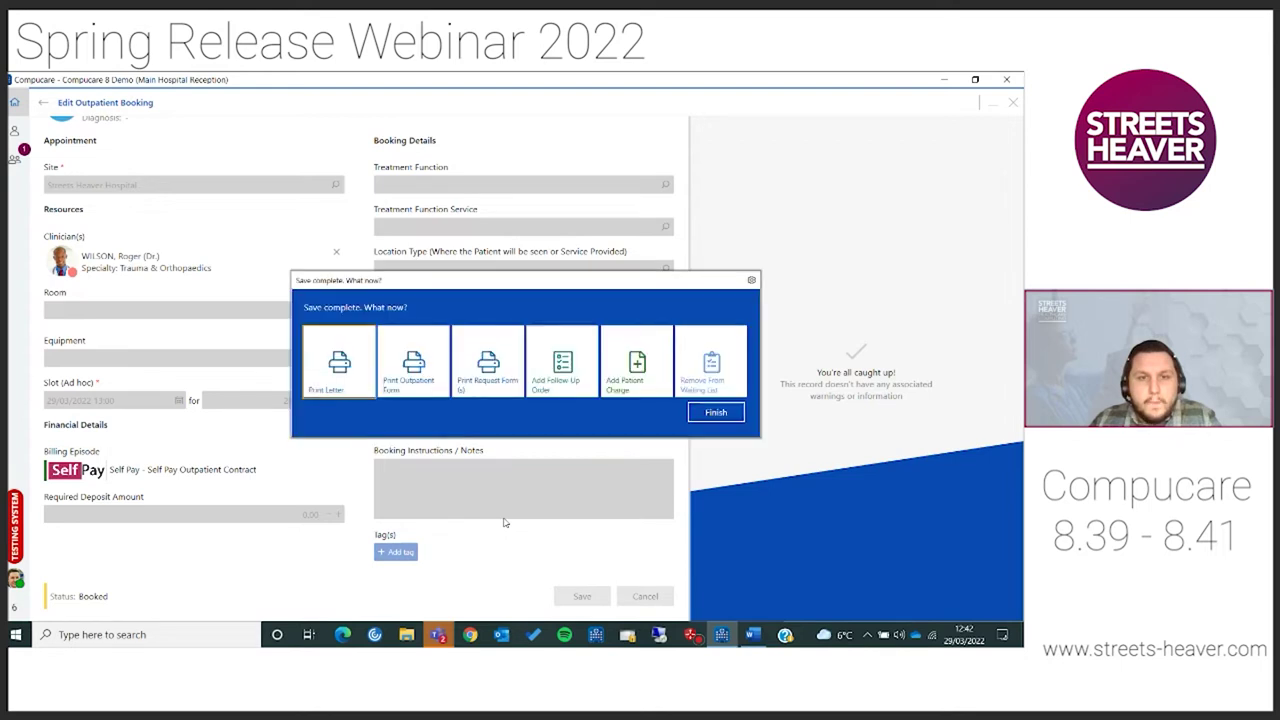
click(713, 415)
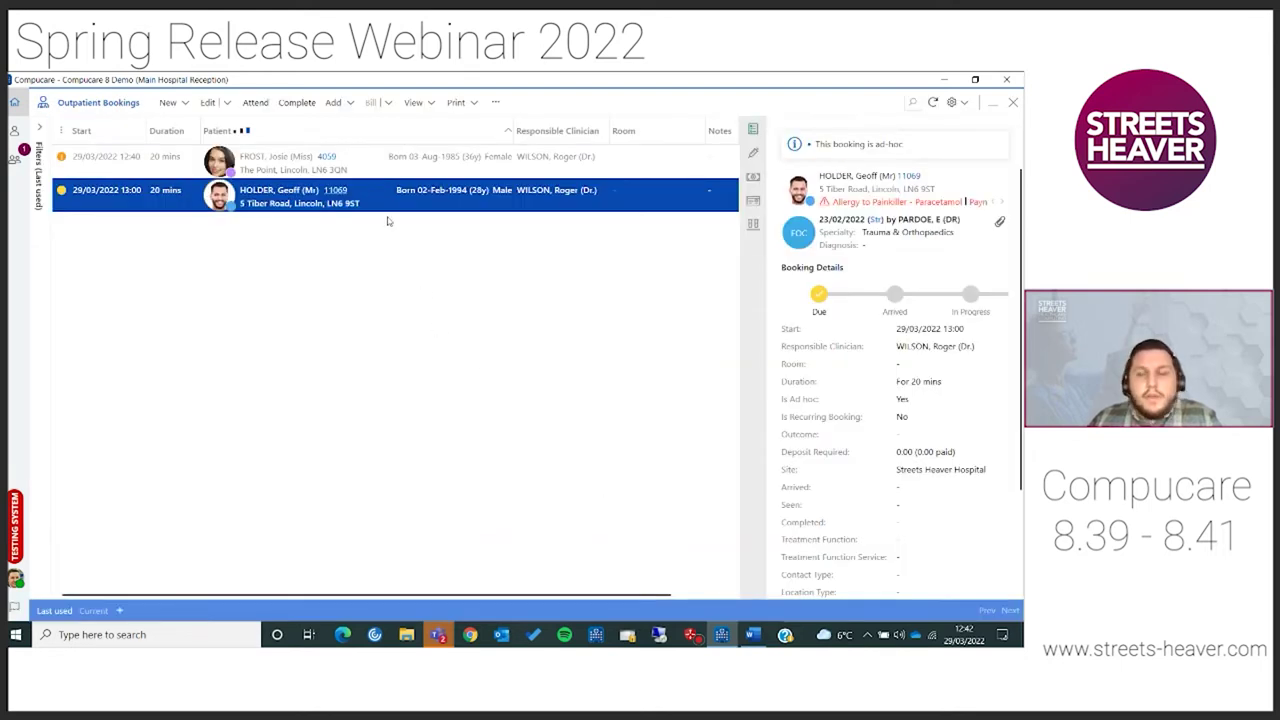
Start cancelling the 13:00 outpatient booking with reason Rescheduled By Patient and outcome Reschedule Orders.
click(229, 104)
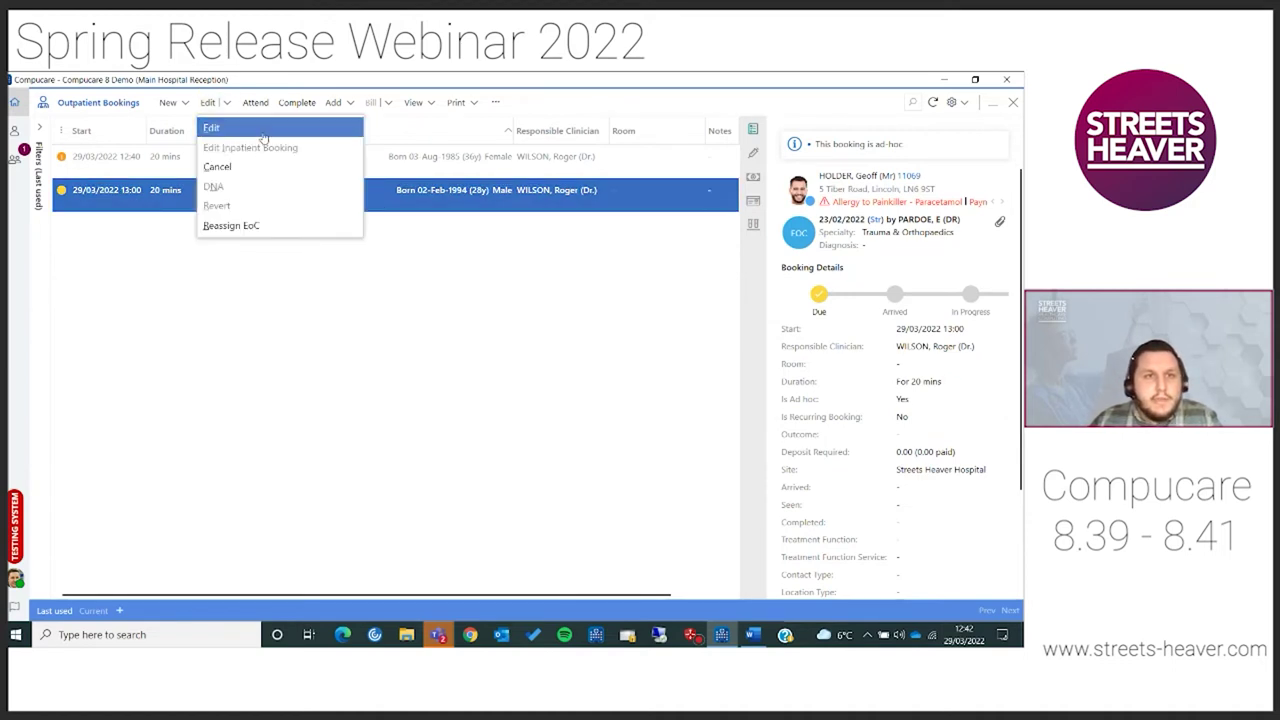
click(249, 168)
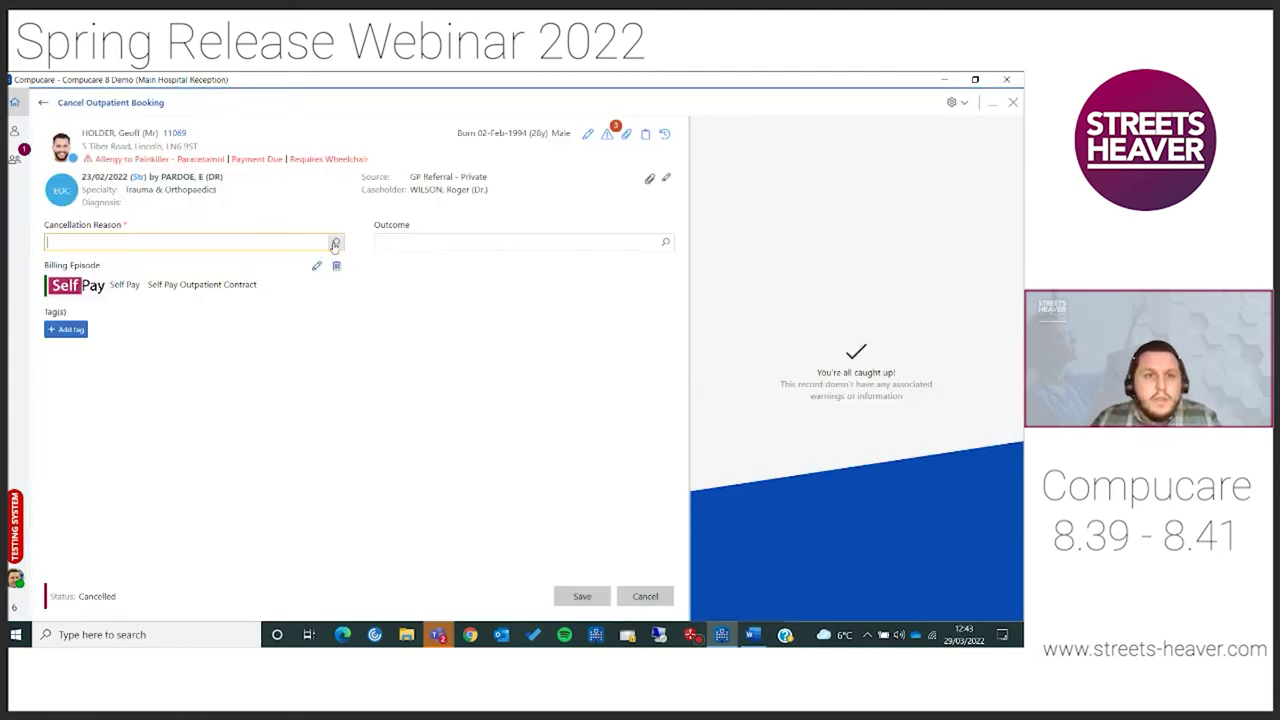
click(335, 242)
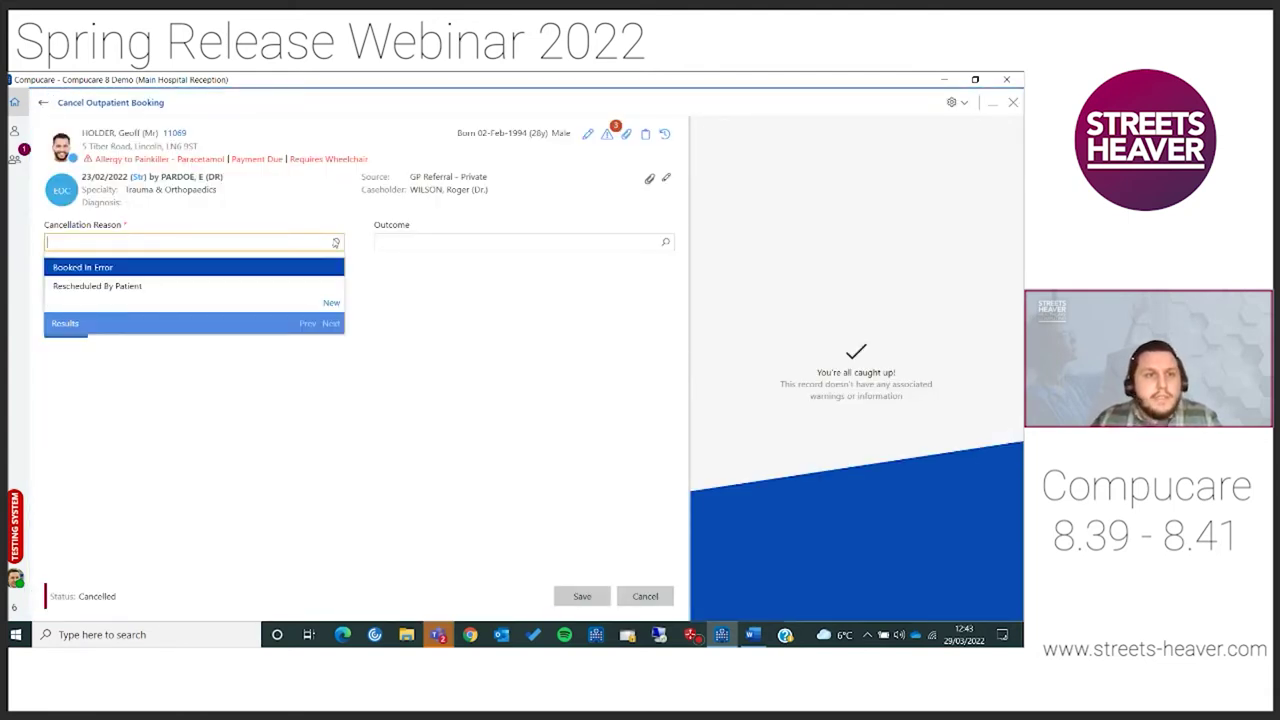
click(147, 287)
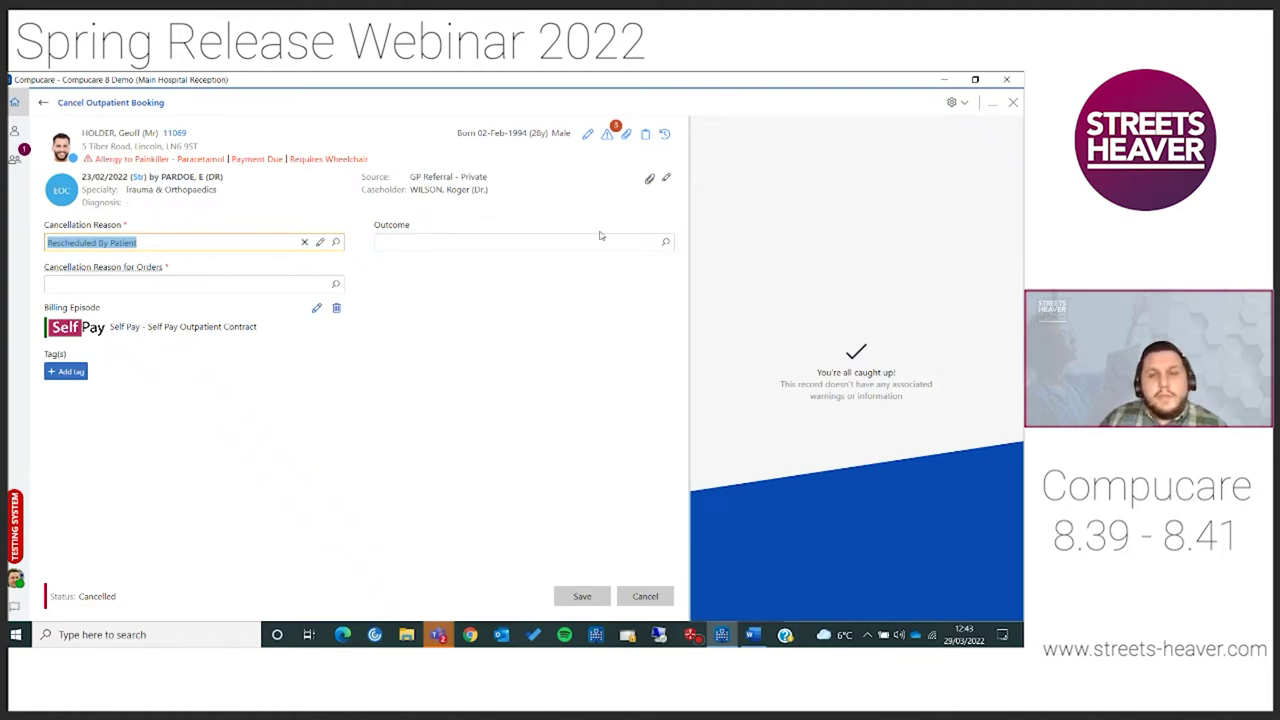
click(666, 245)
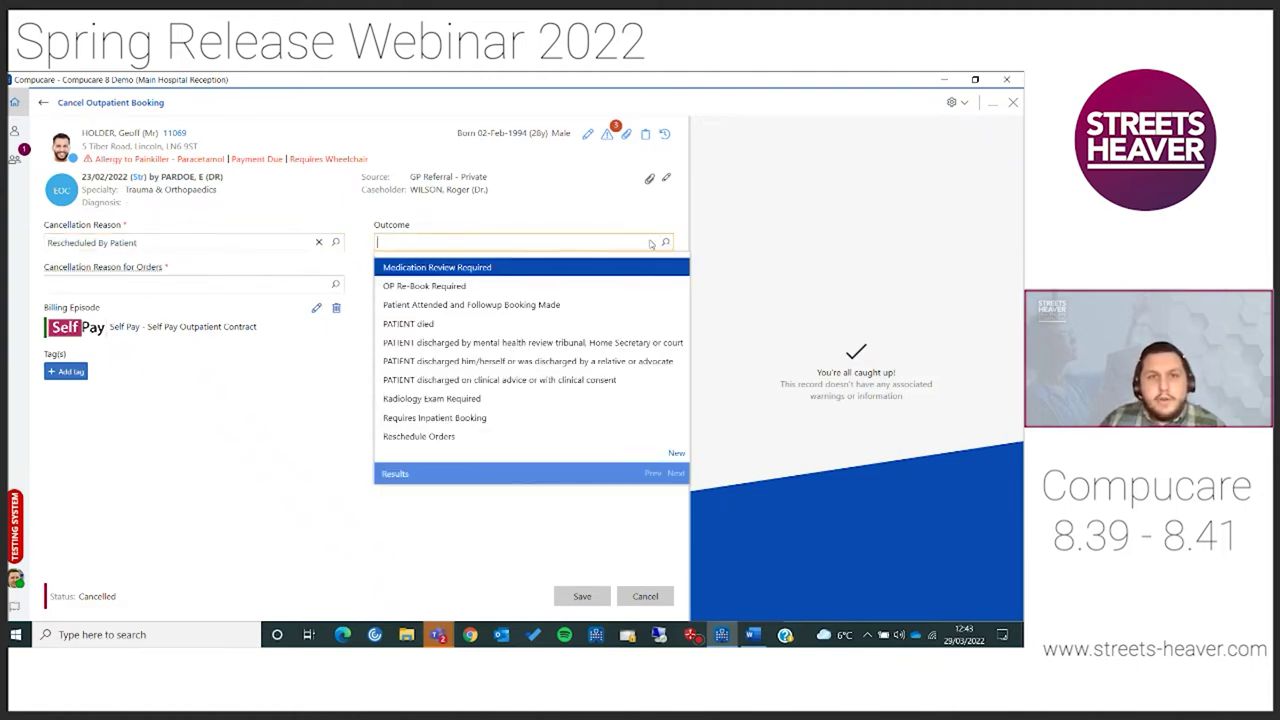
click(448, 438)
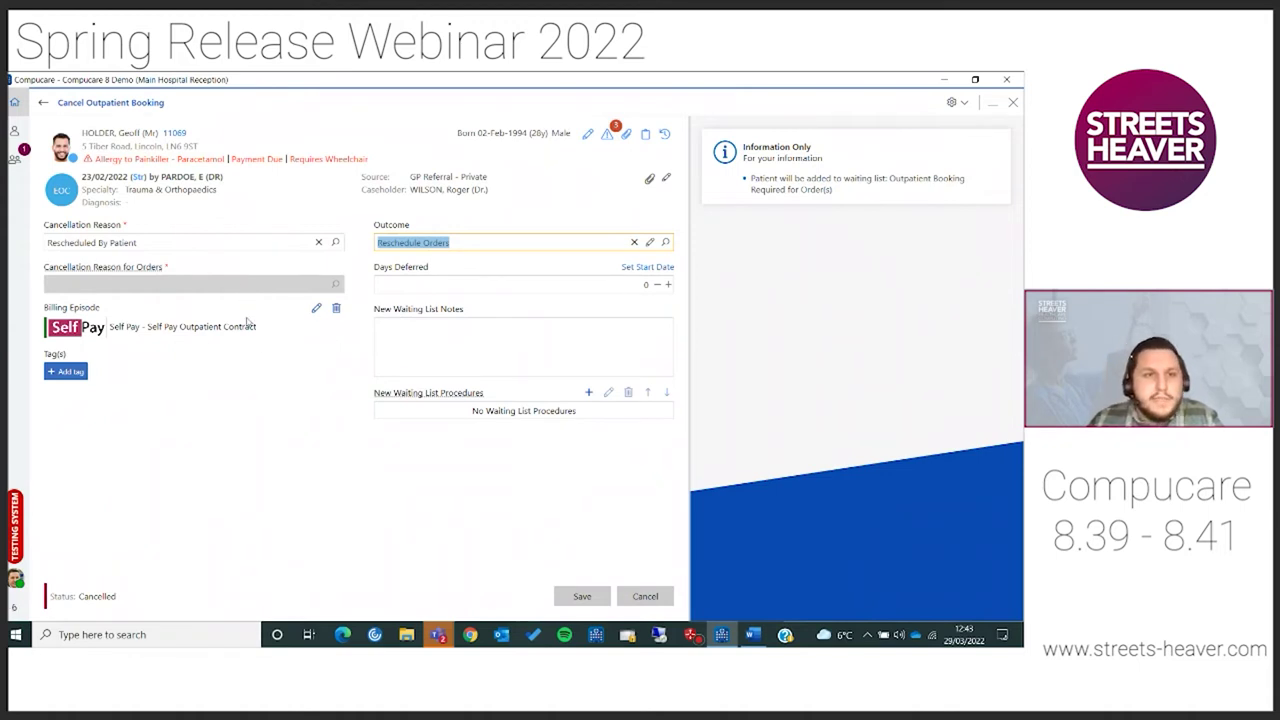
Save the booking cancellation, finish without a follow-on action and close the outpatient bookings.
click(583, 597)
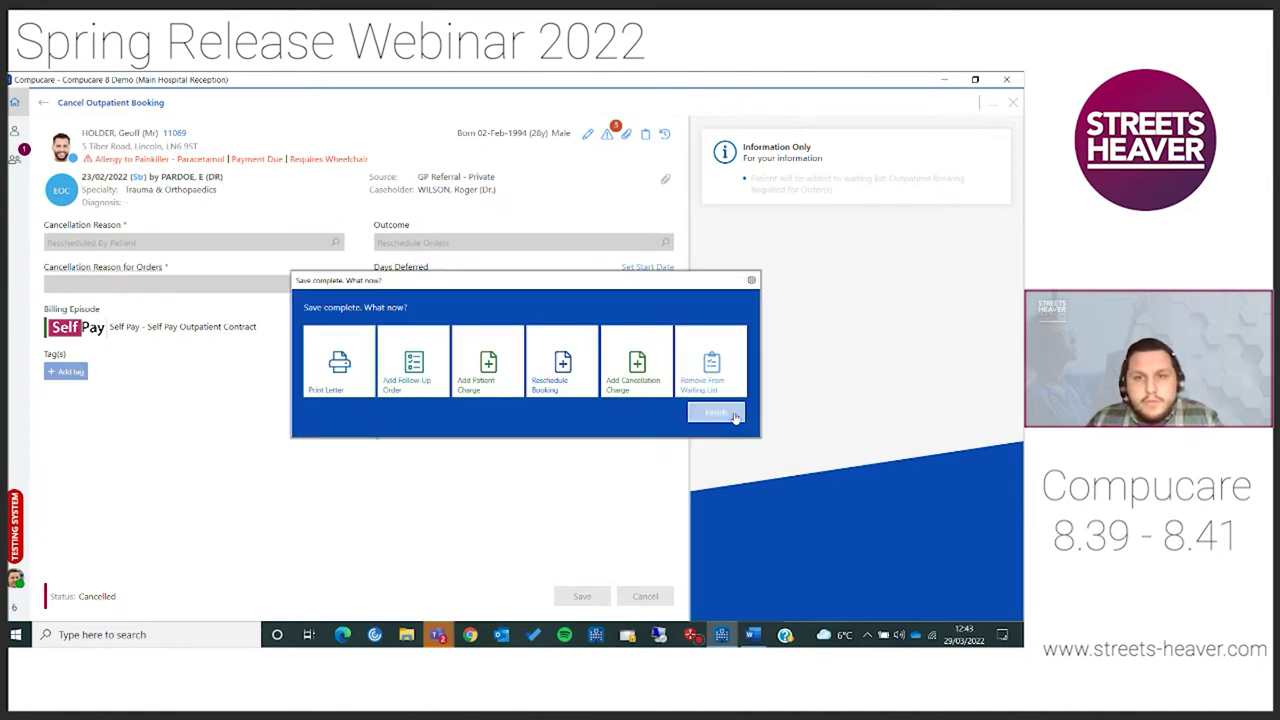
click(734, 416)
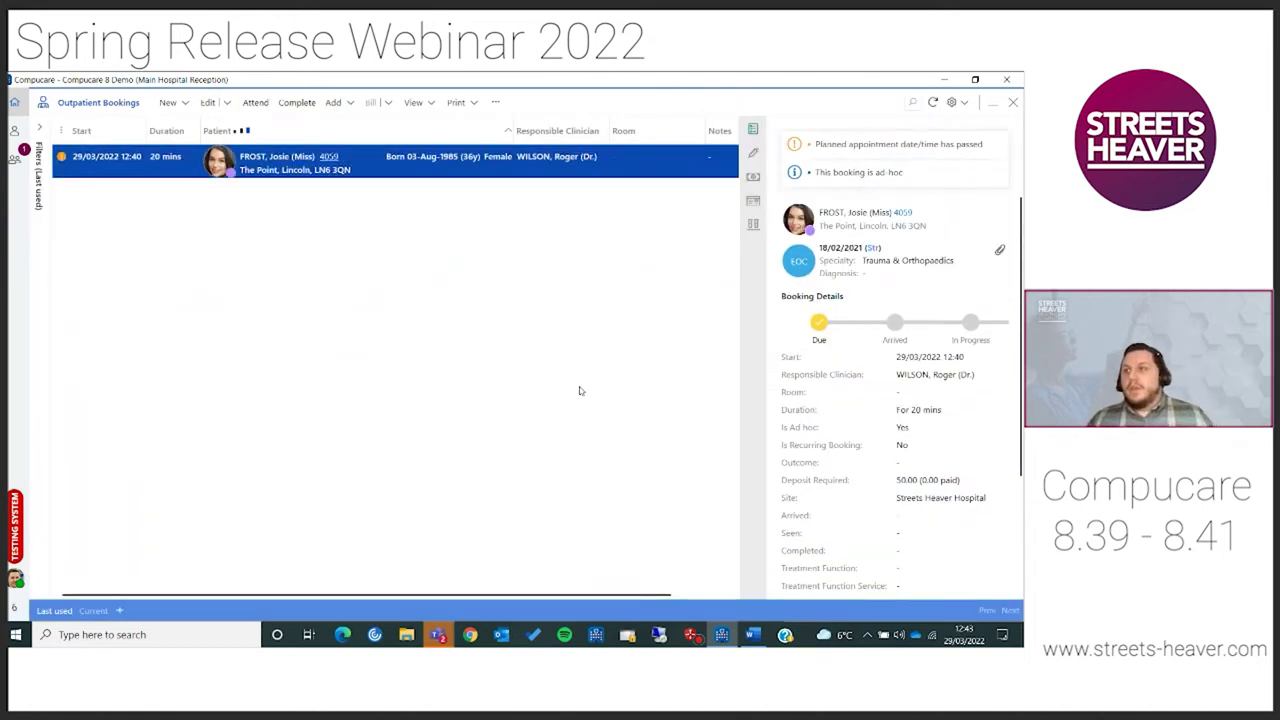
click(1013, 102)
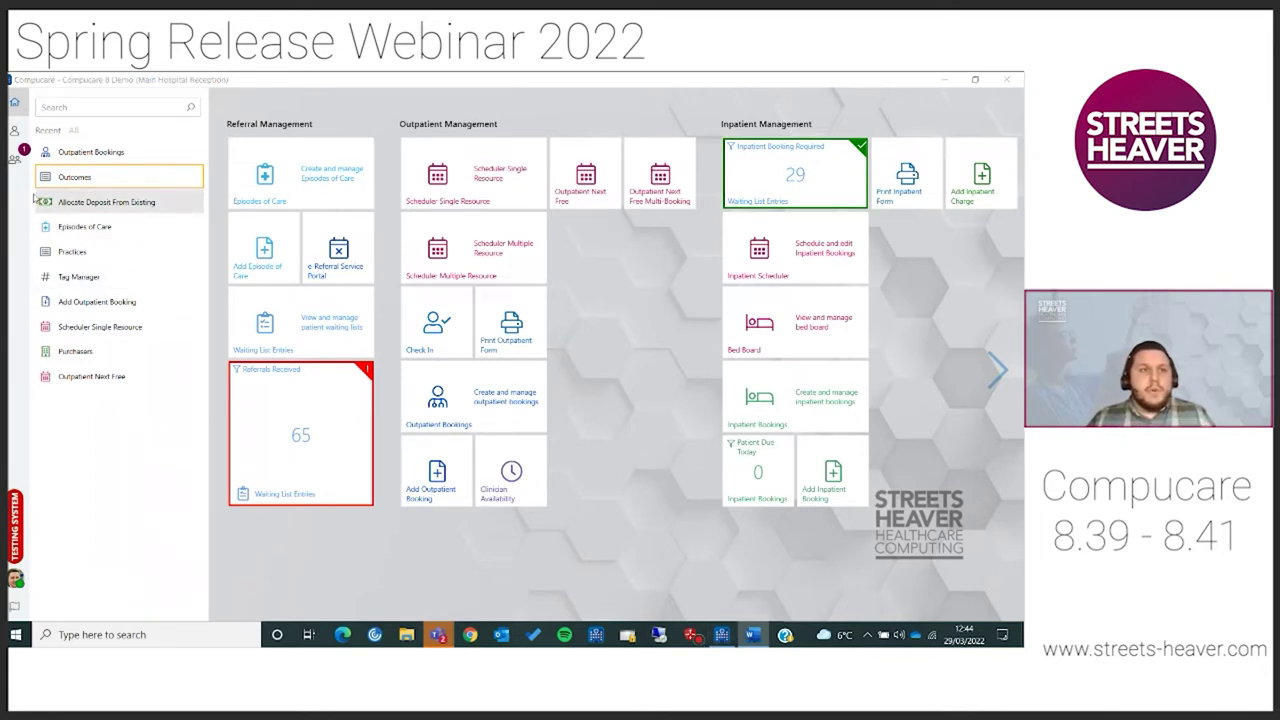
Open the last clinician in the list of recent people and start editing that clinician's person details.
click(15, 158)
click(16, 162)
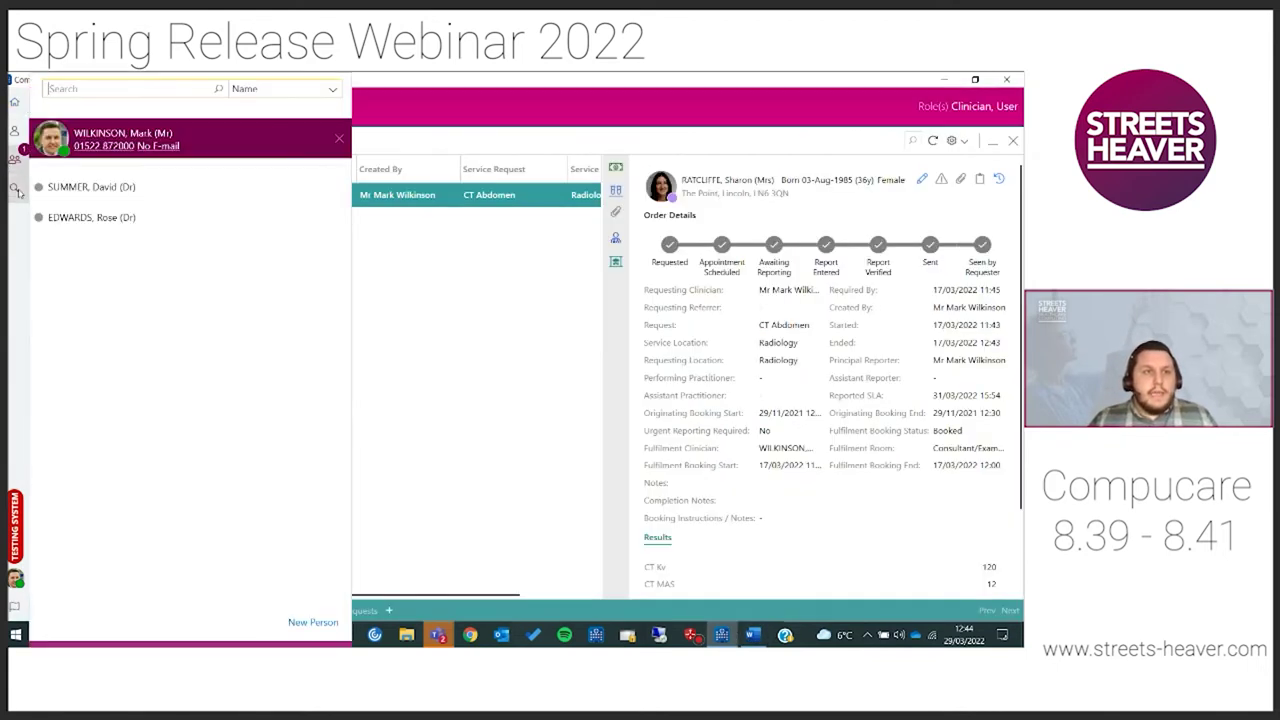
click(126, 218)
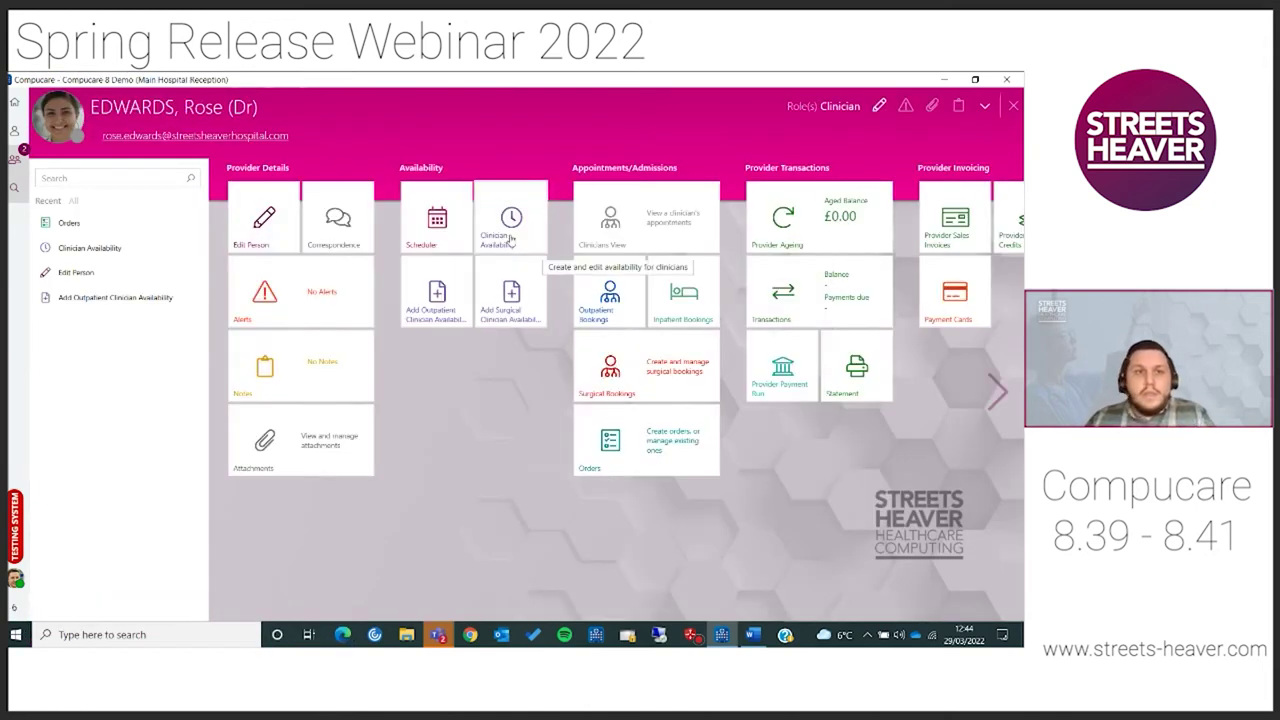
click(272, 217)
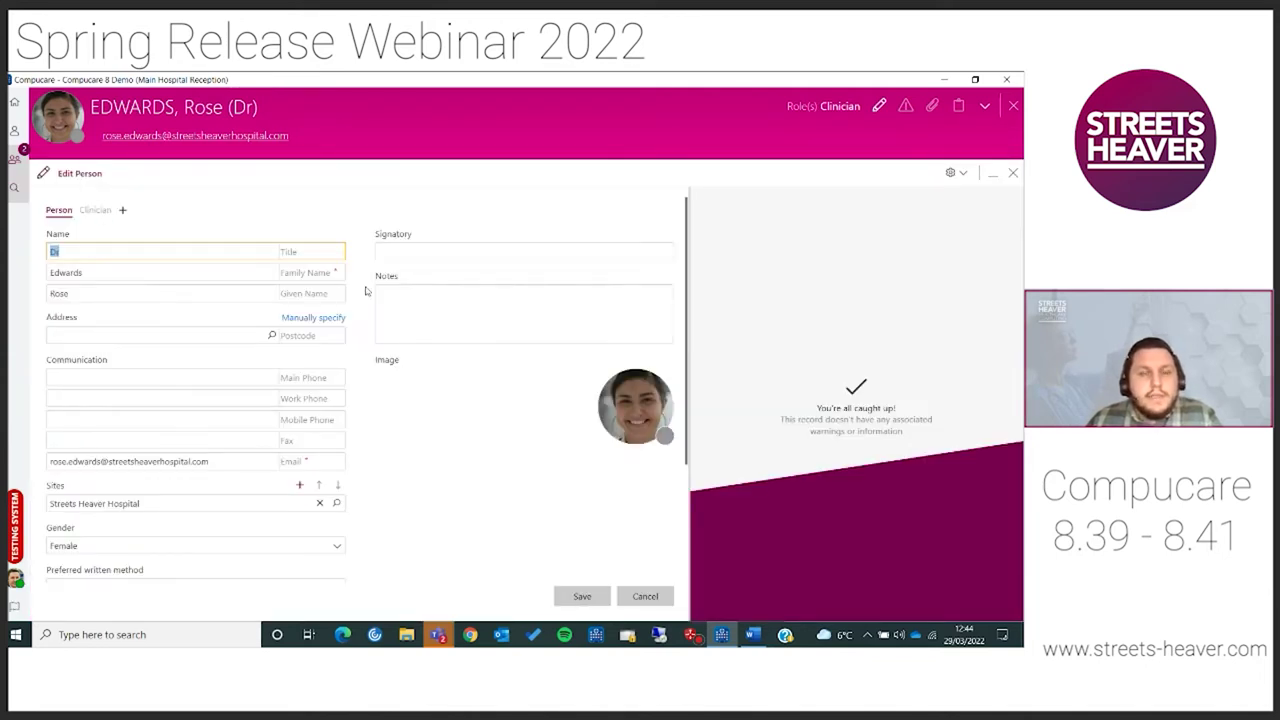
Turn on Has 24/7 Surgical Availability for the clinician, save the record and finish.
scroll(454, 355, down, 10)
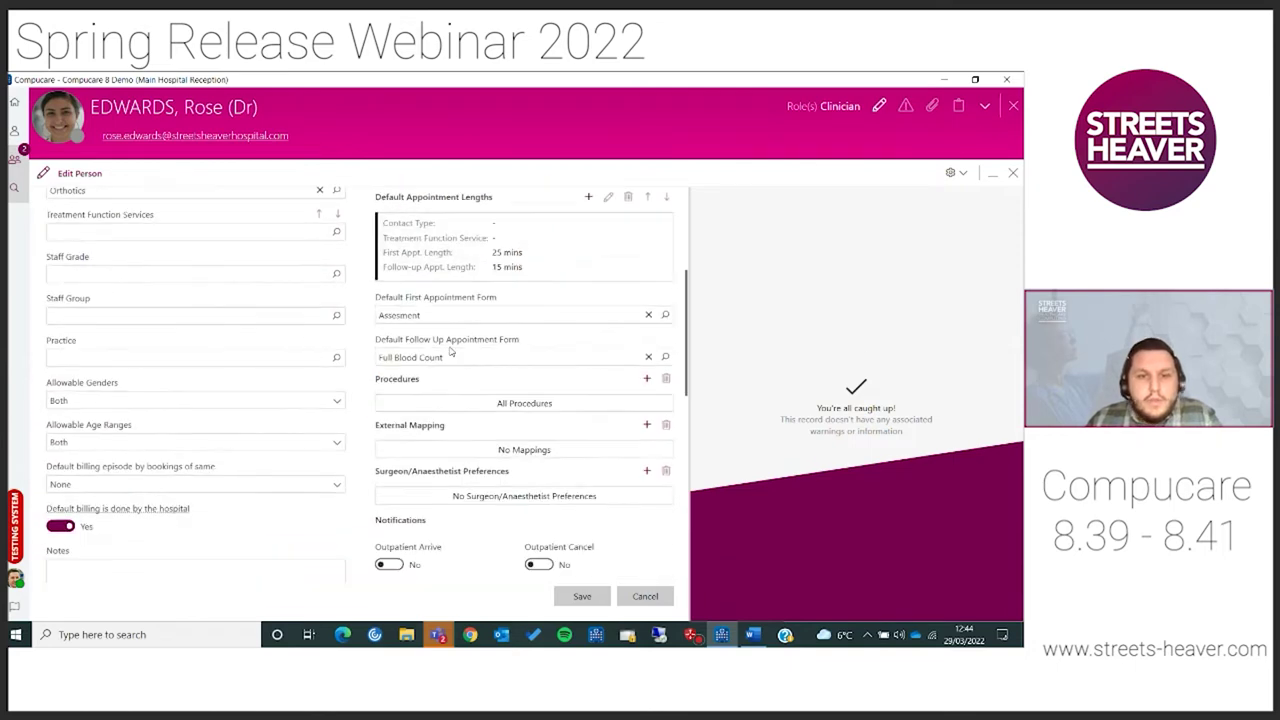
scroll(454, 355, down, 5)
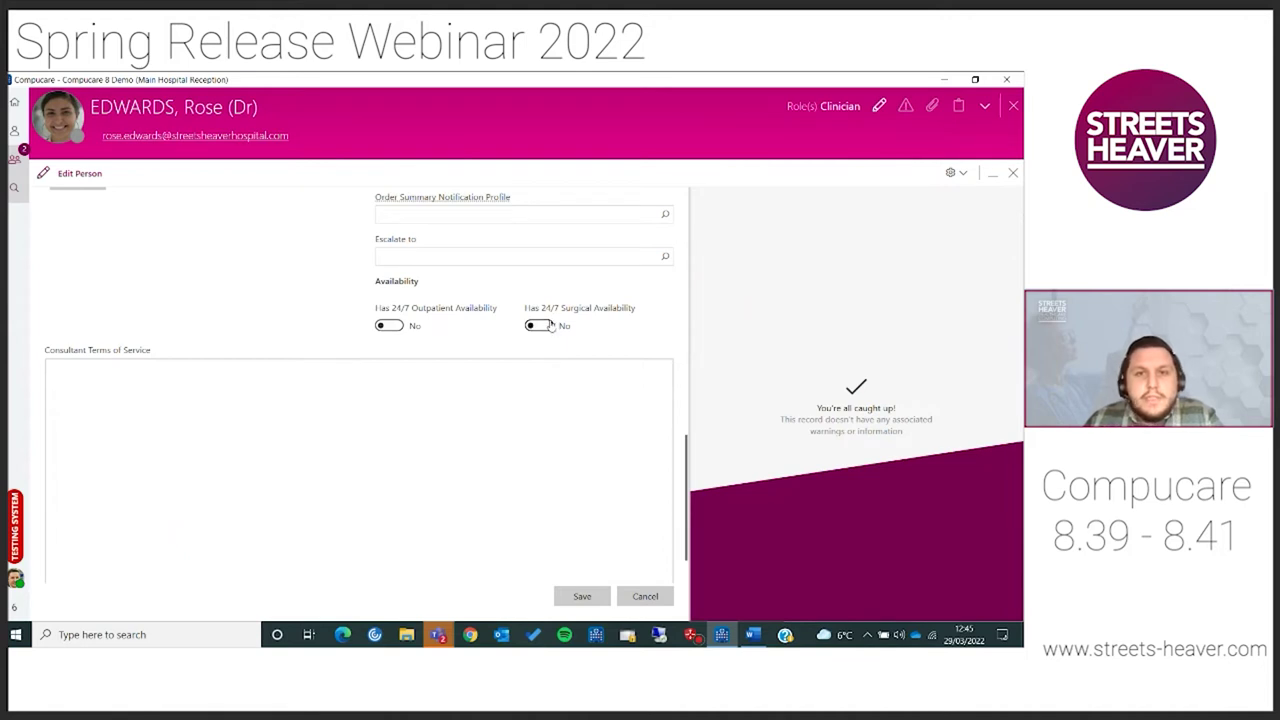
click(537, 330)
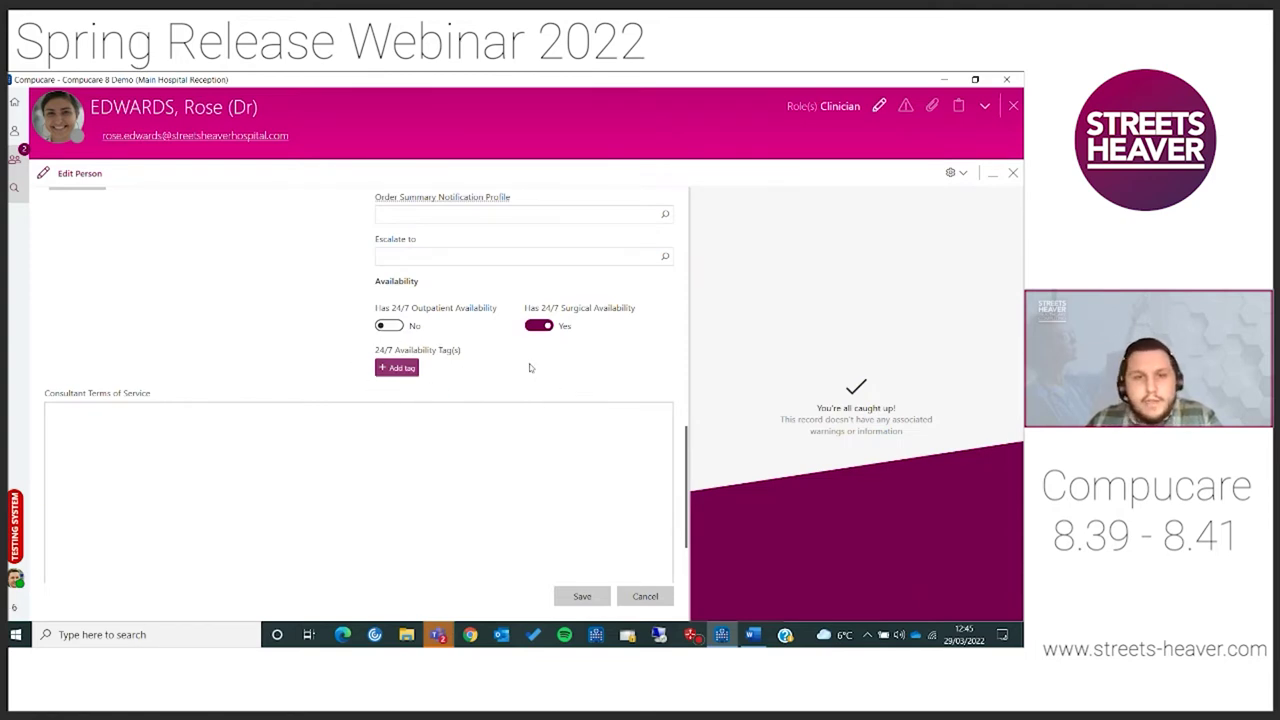
click(584, 597)
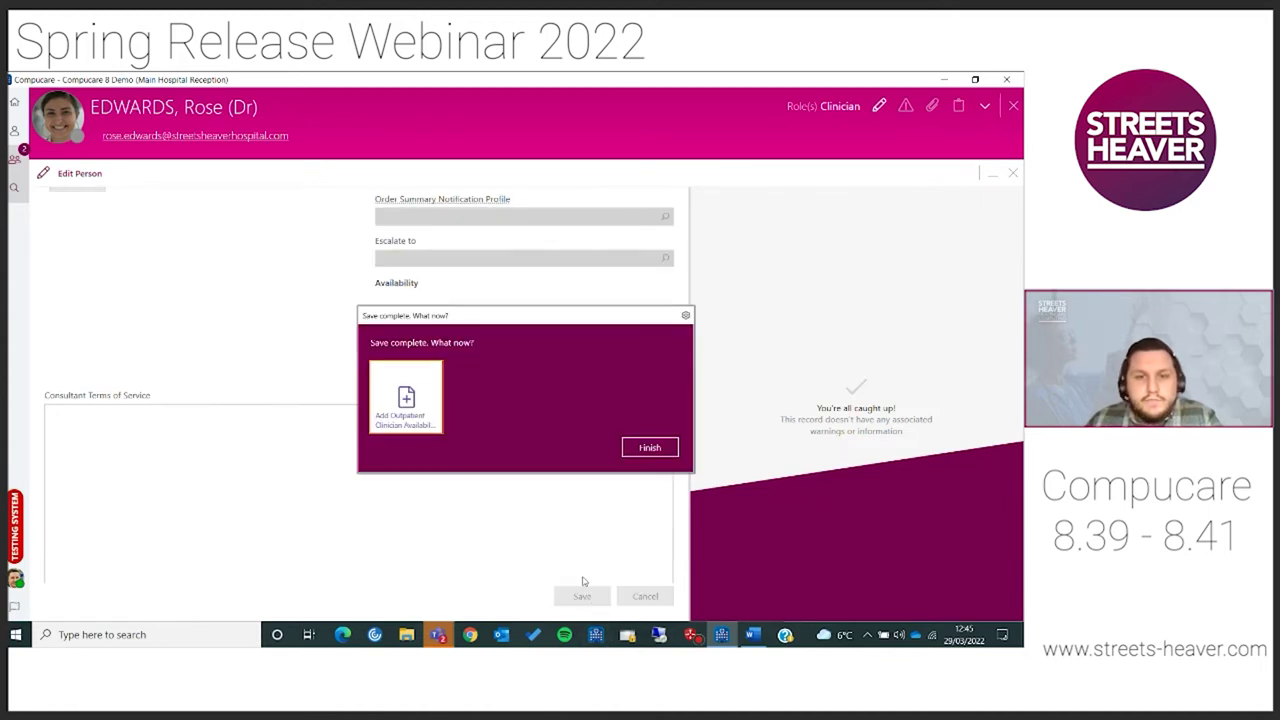
click(660, 453)
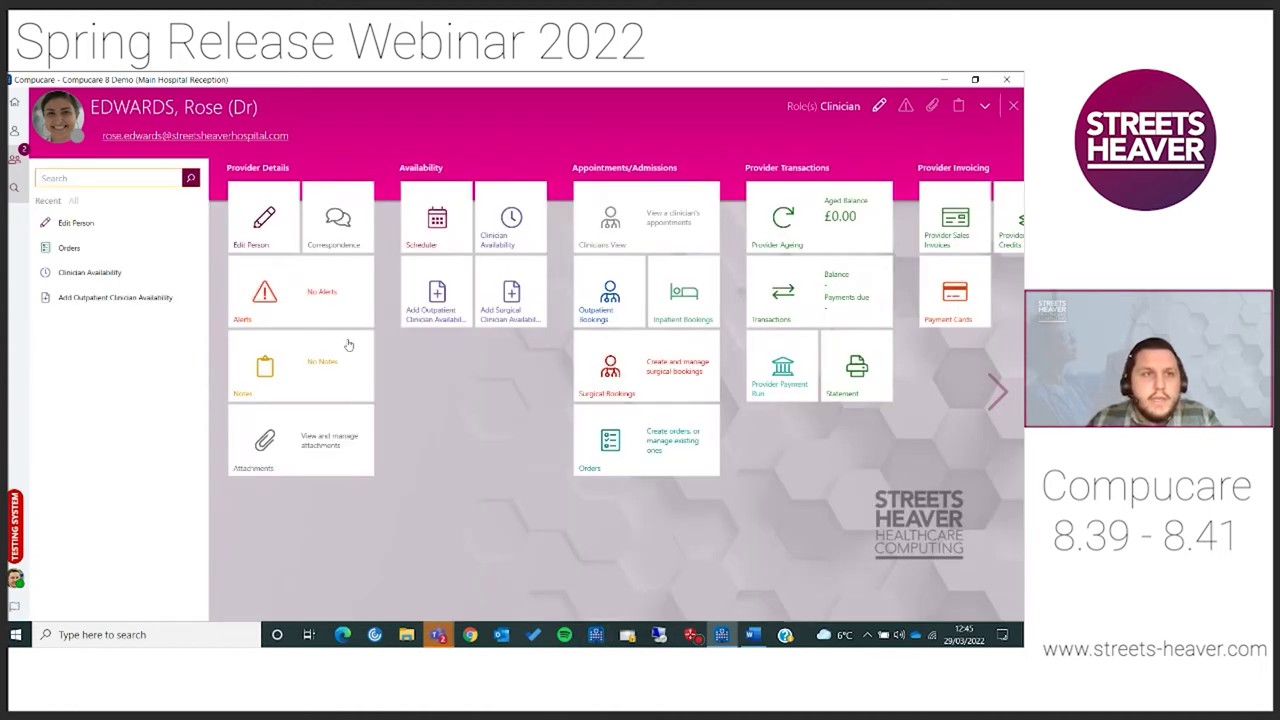
Return to the home page and examine the clinician's surgical availability for Tuesday 29 March in the single resource scheduler.
click(14, 102)
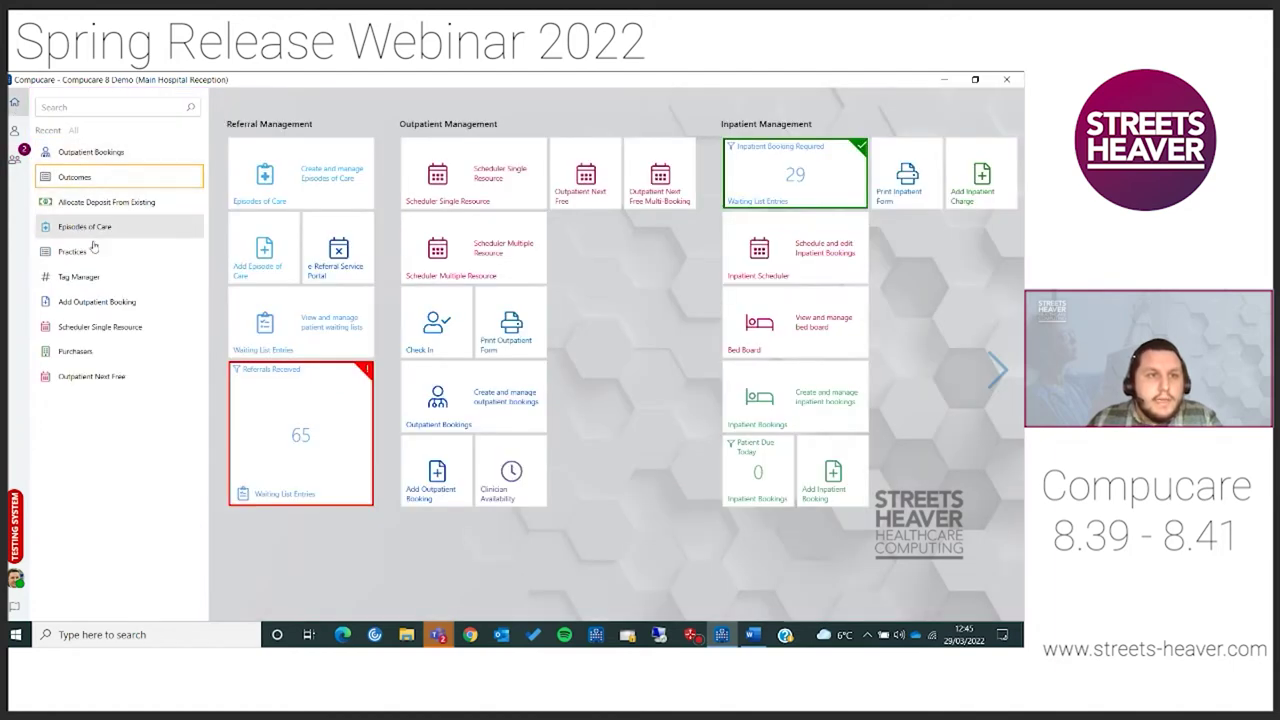
click(460, 182)
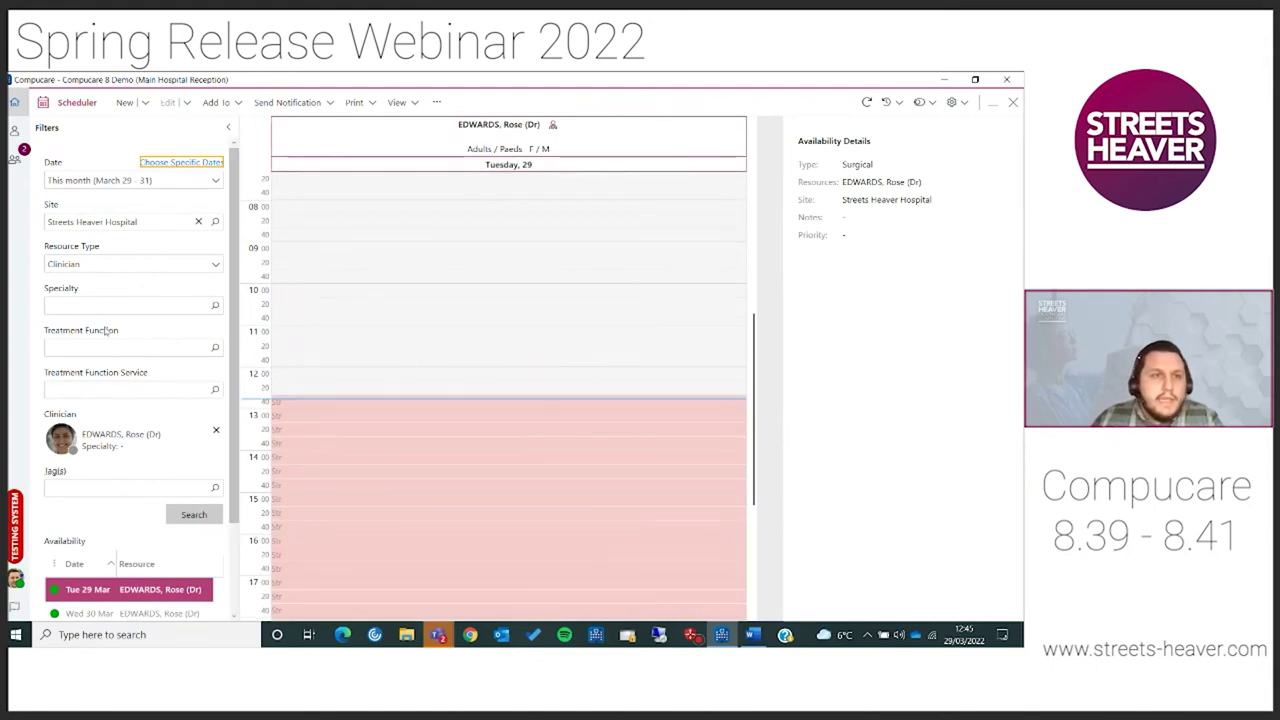
scroll(143, 455, down, 2)
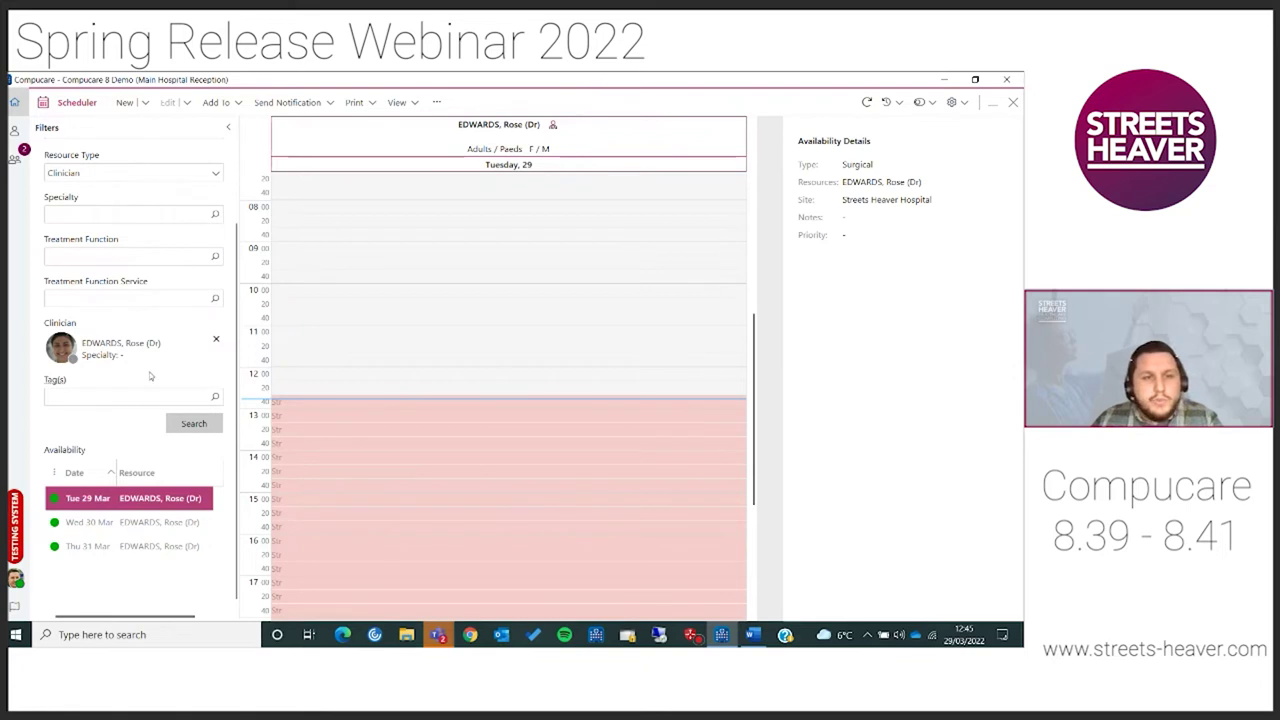
scroll(474, 354, down, 4)
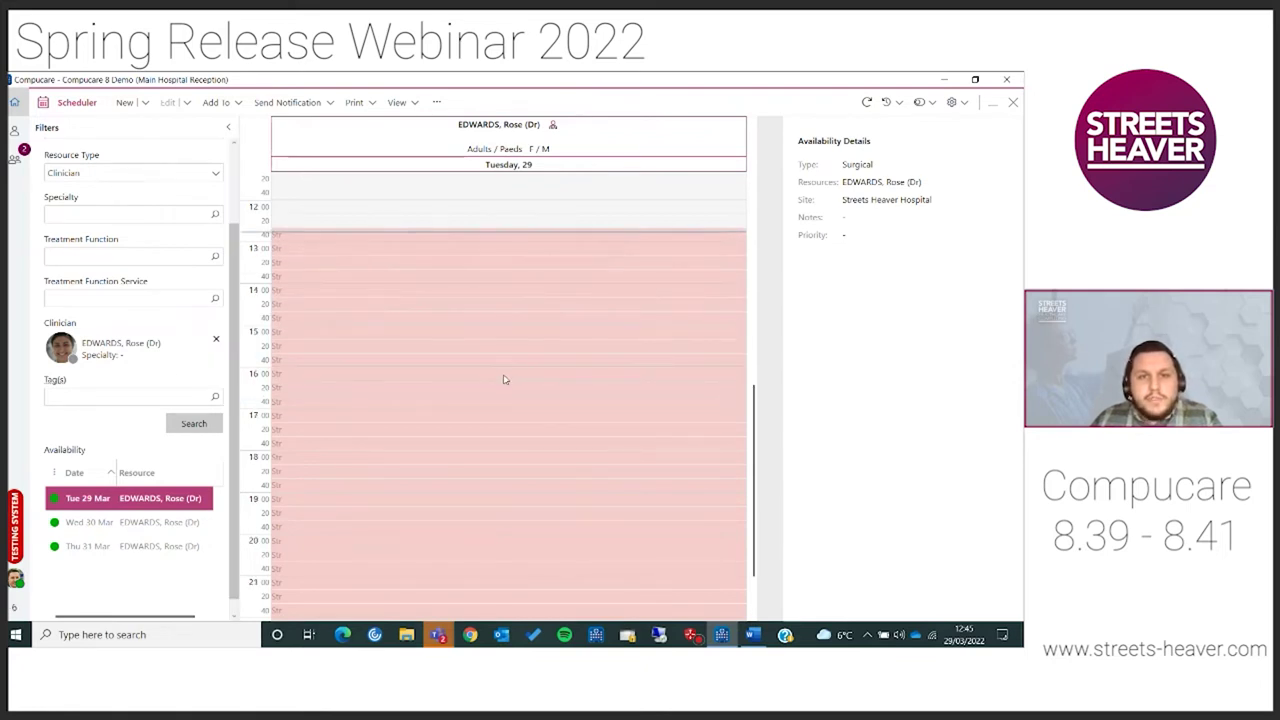
scroll(350, 380, down, 2)
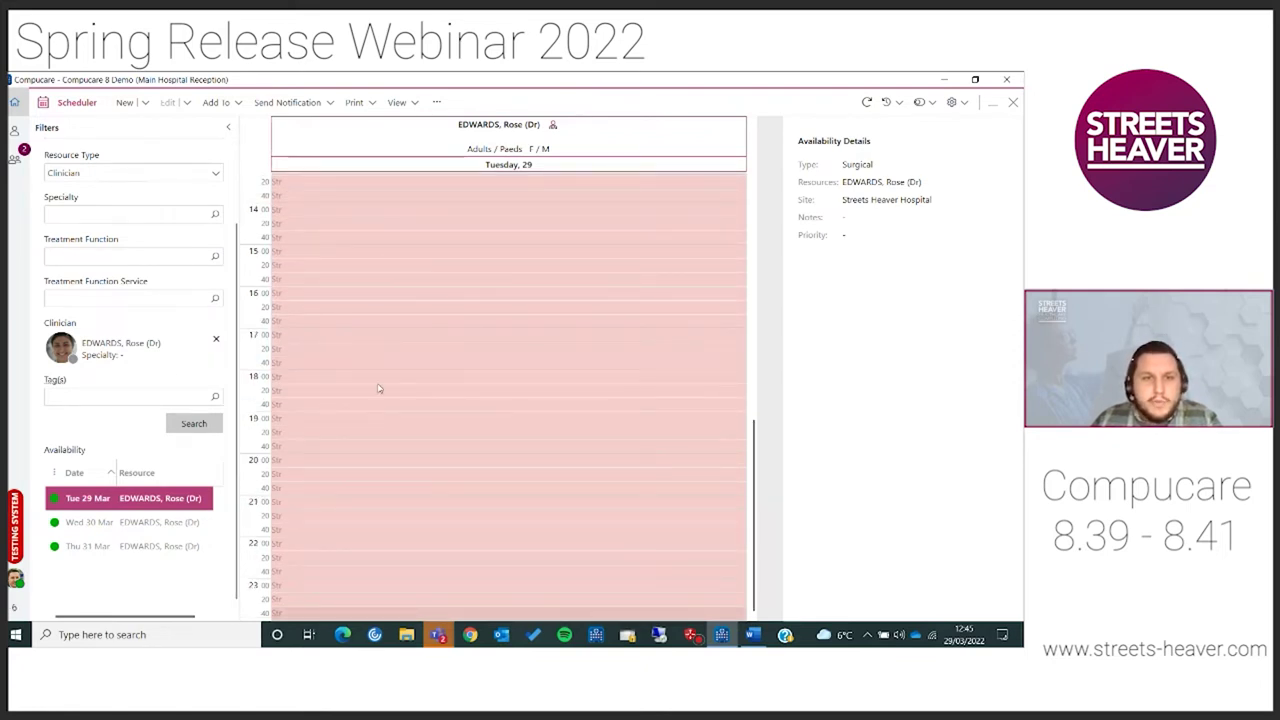
scroll(578, 335, up, 2)
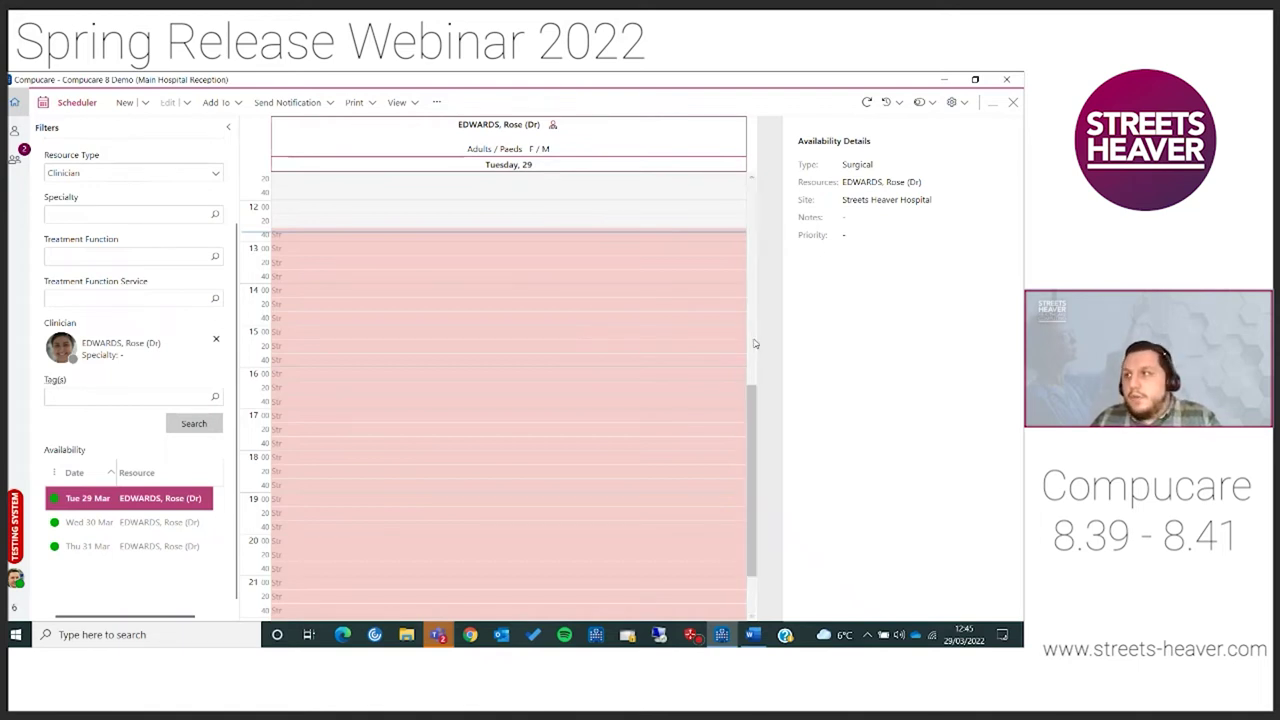
Add outpatient availability from 14:00 to 17:00 on Tuesday 29 March in place of the clinician's surgical availability, save it and finish.
click(354, 297)
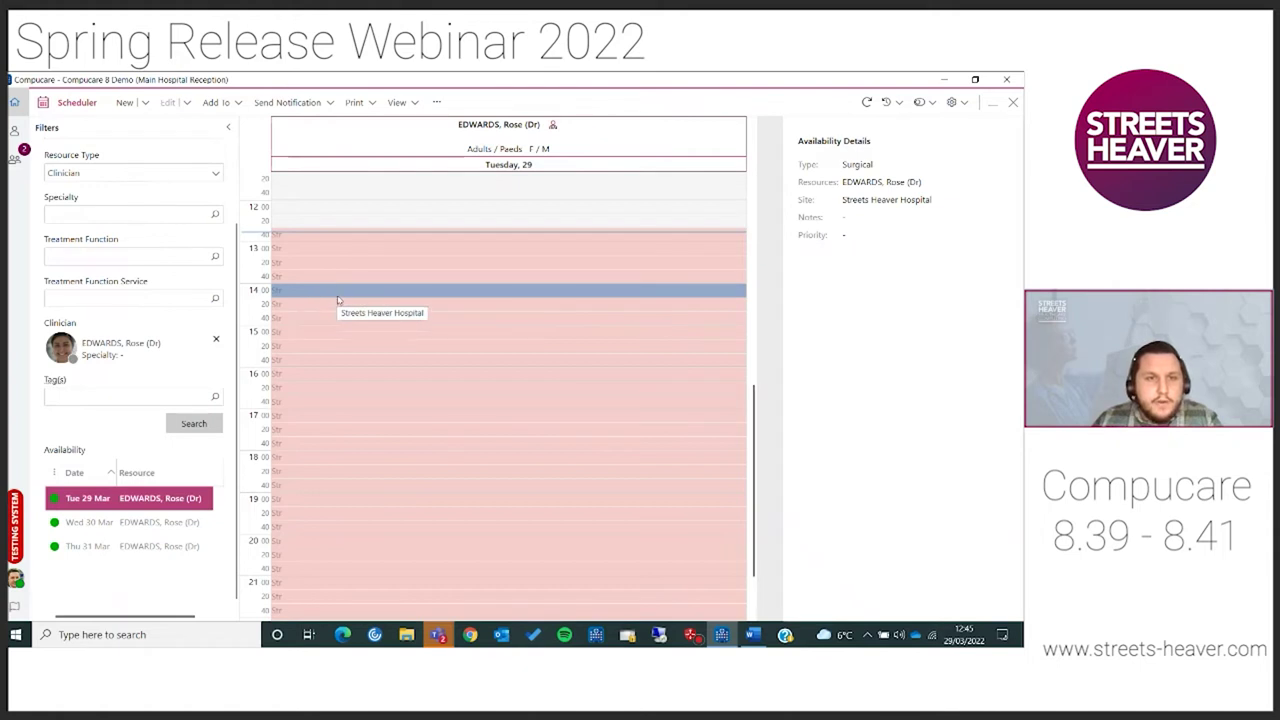
drag(338, 298, 348, 402)
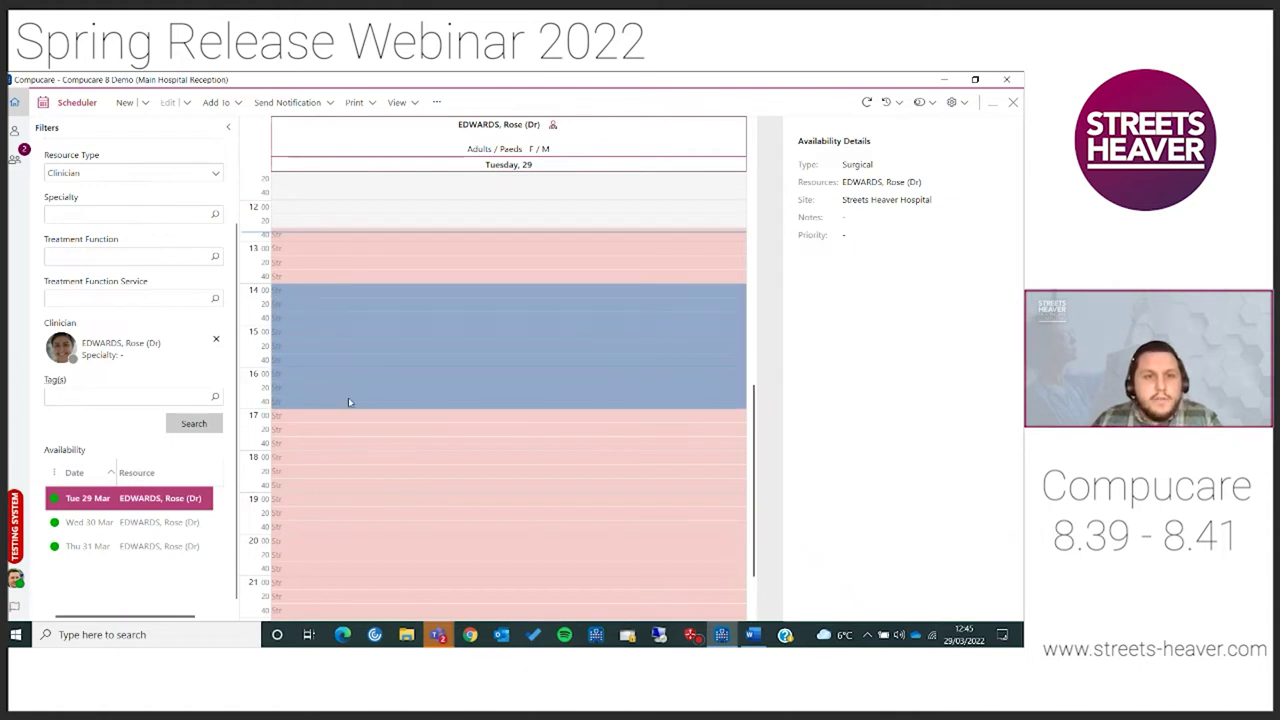
right_click(429, 316)
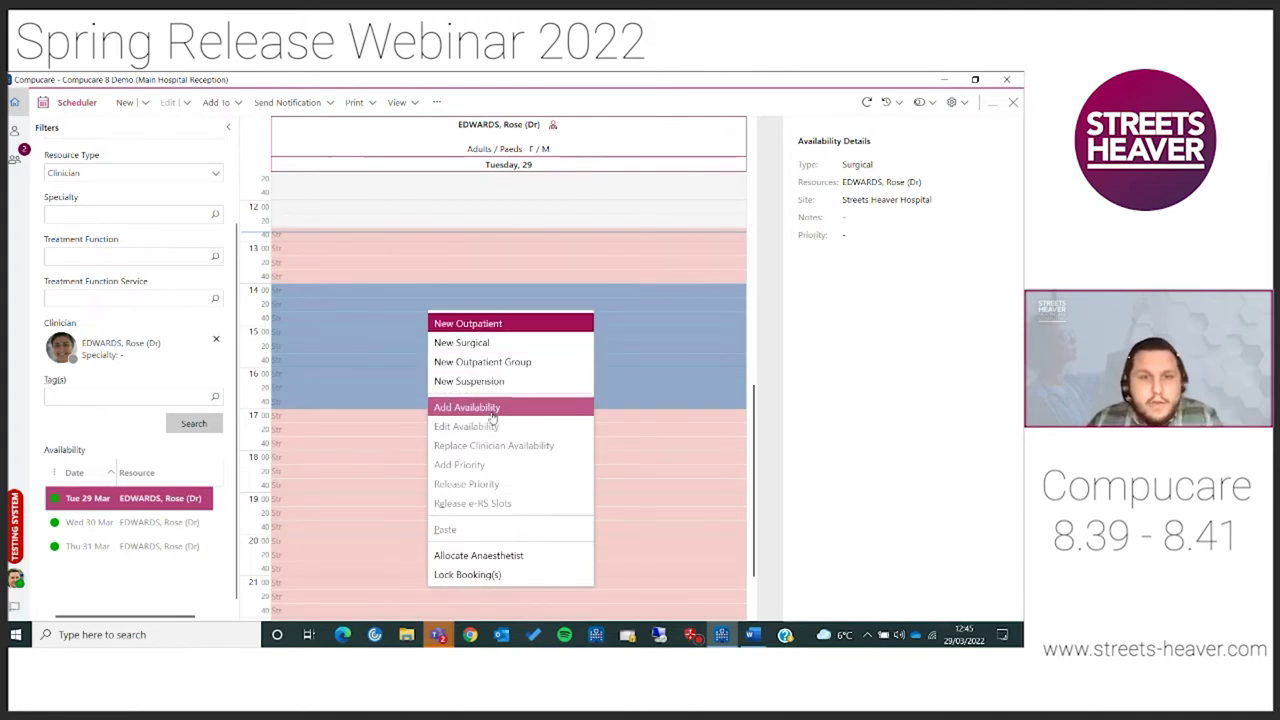
click(489, 410)
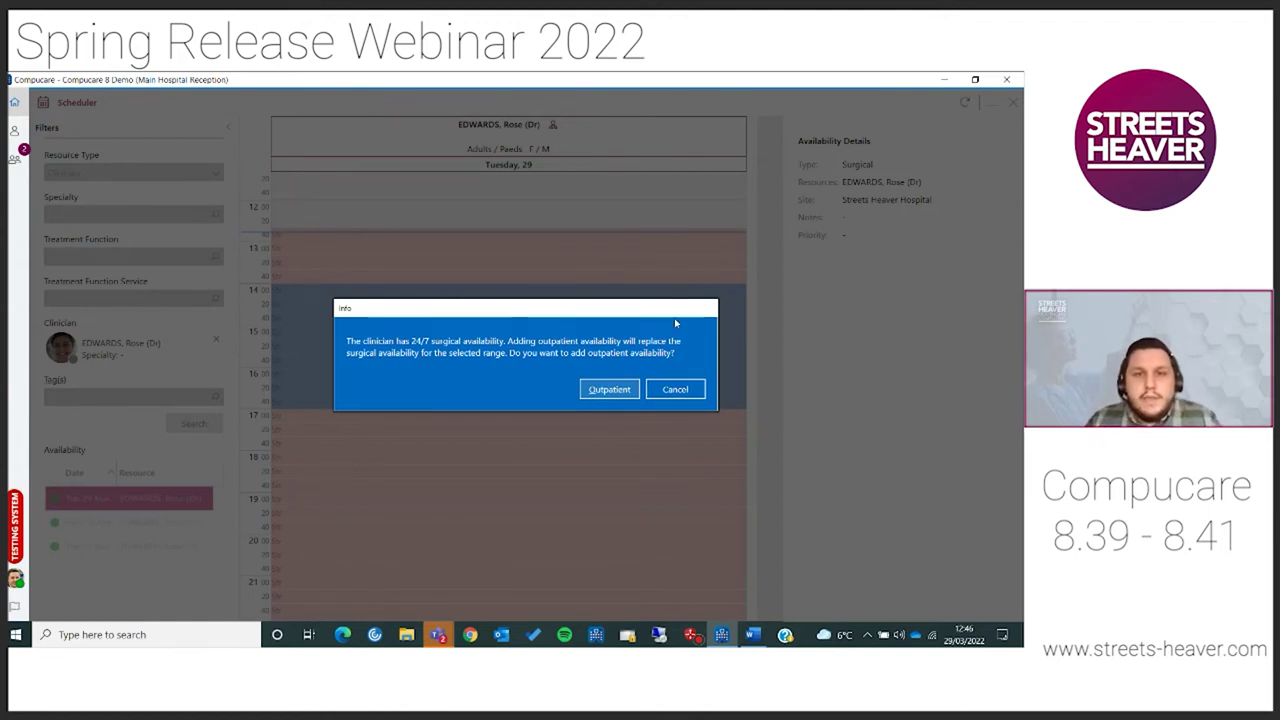
click(609, 391)
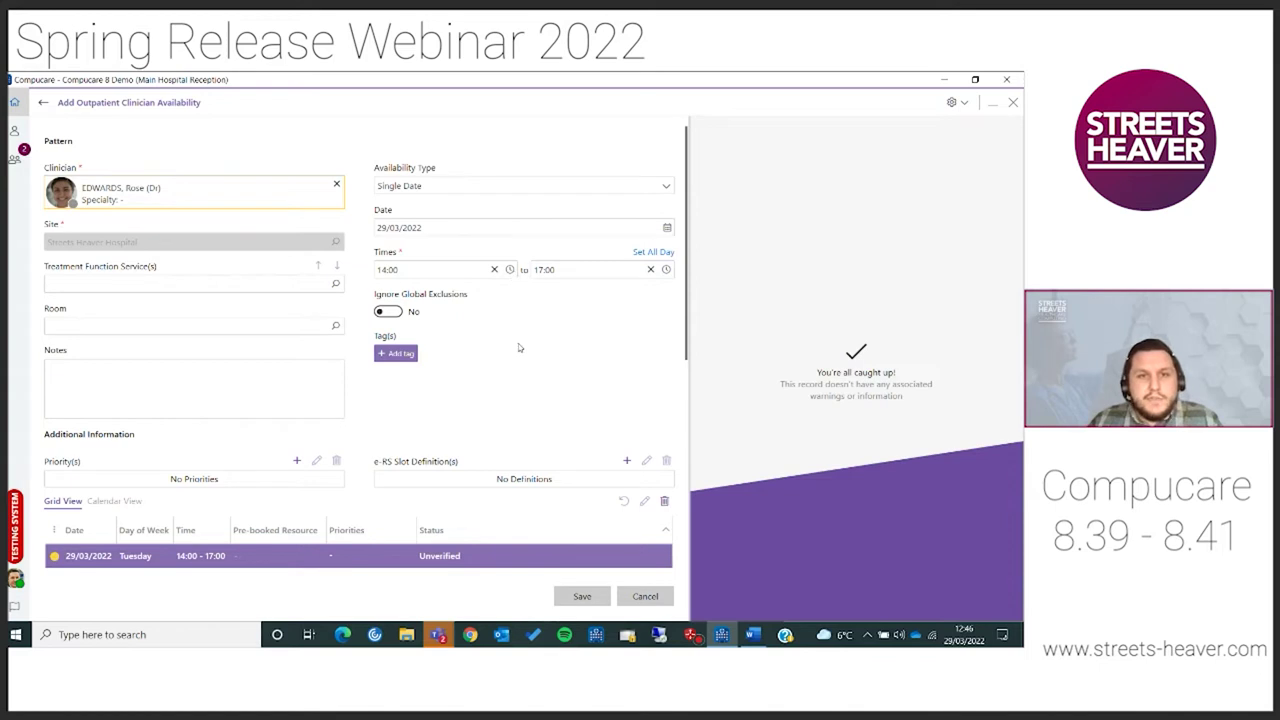
click(594, 598)
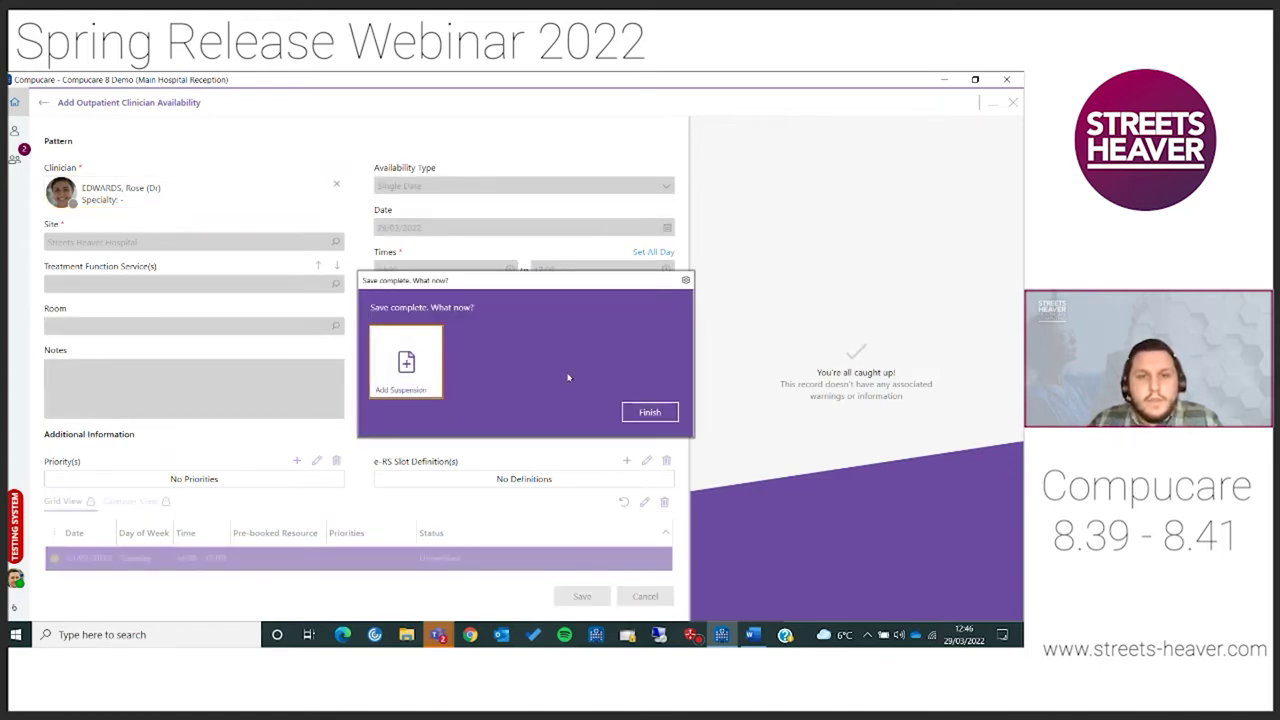
click(645, 414)
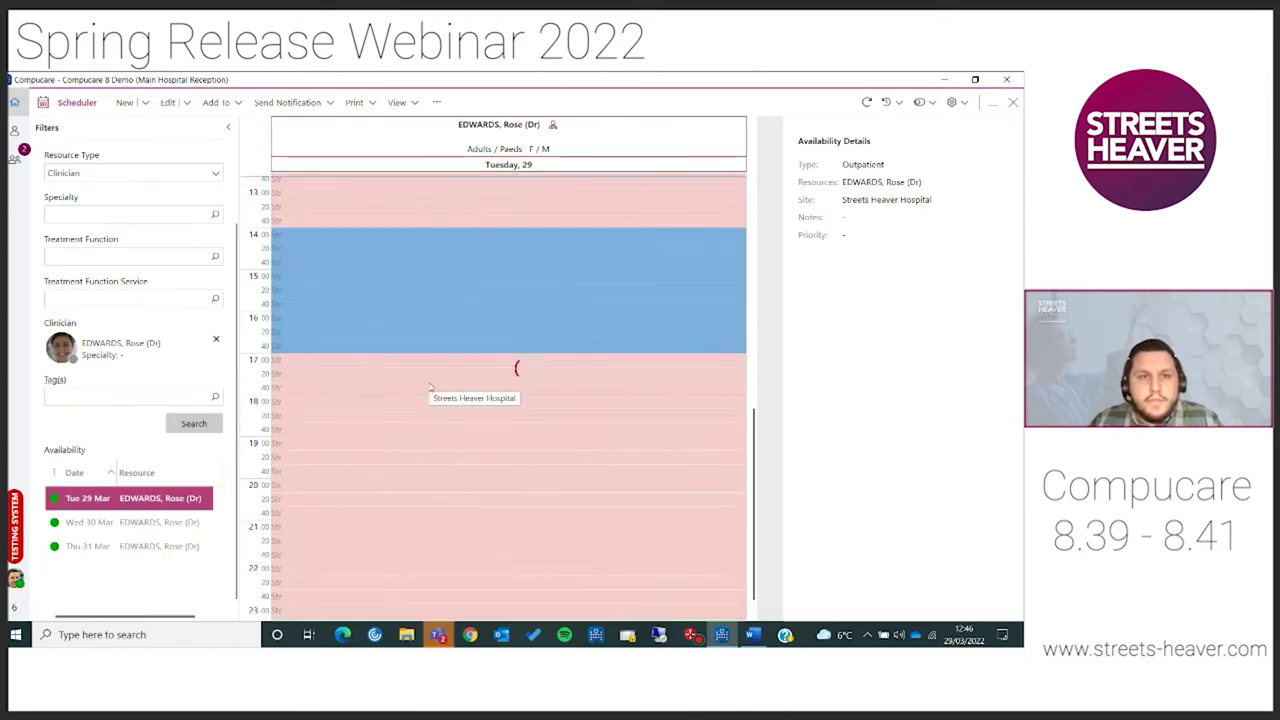
Start a surgical booking in the clinician's 13:00 slot on Tuesday 29 March and choose the last patient among the recent ones.
scroll(430, 388, up, 1)
click(486, 220)
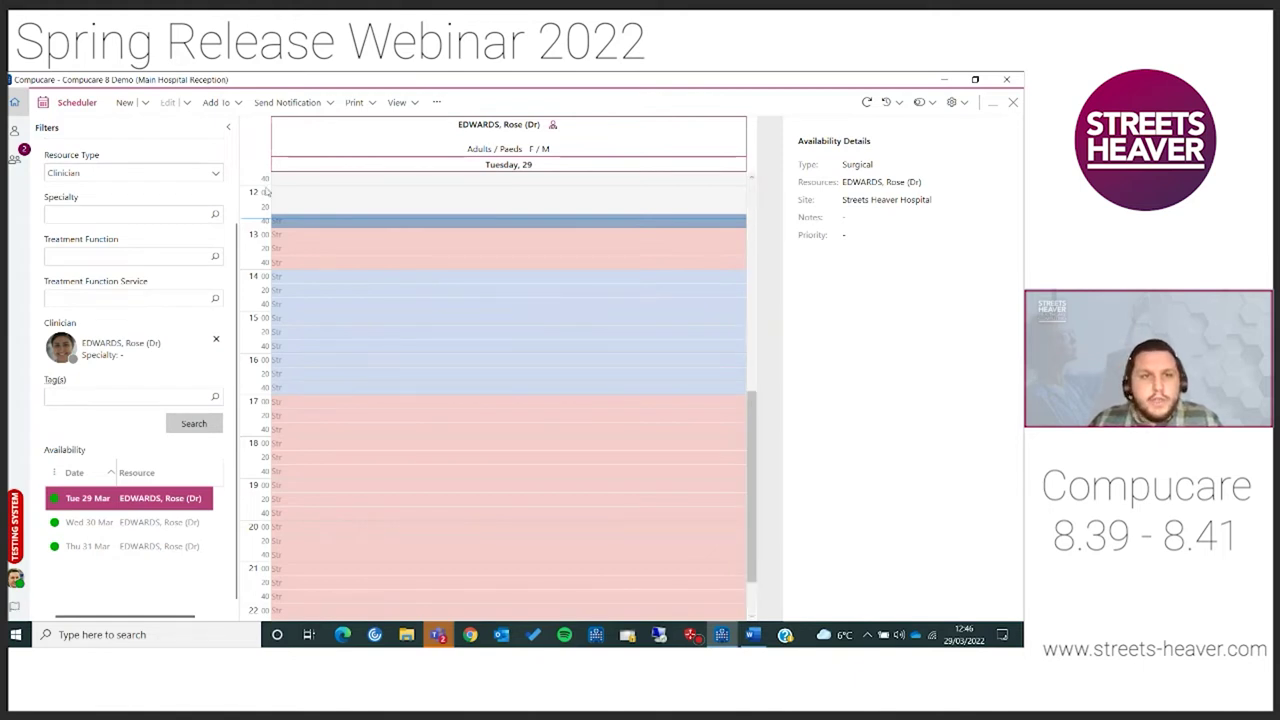
click(353, 254)
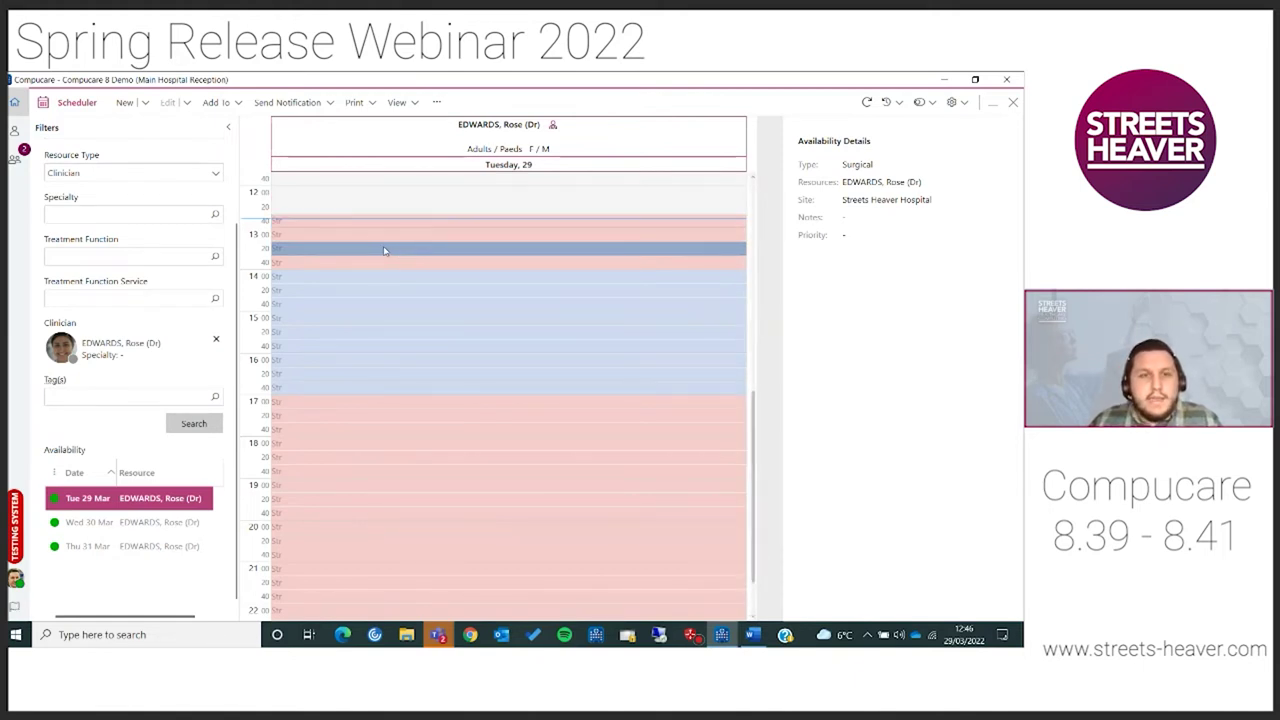
click(366, 238)
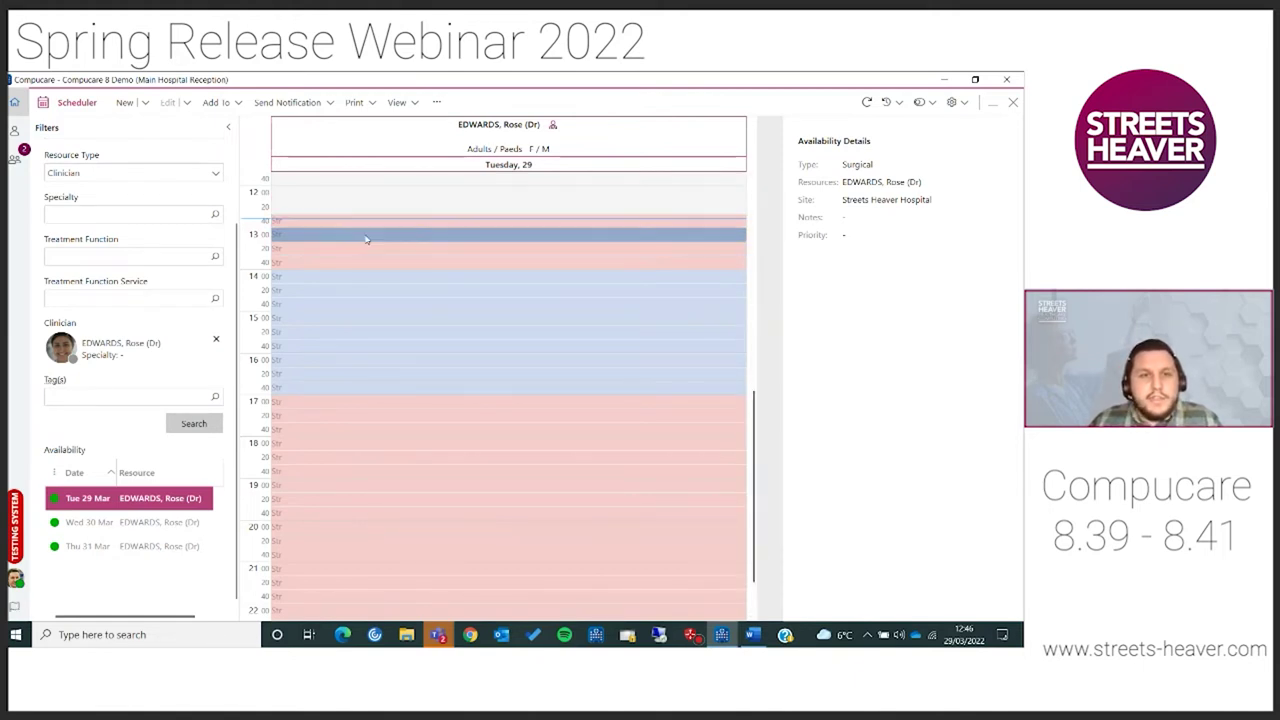
double_click(444, 238)
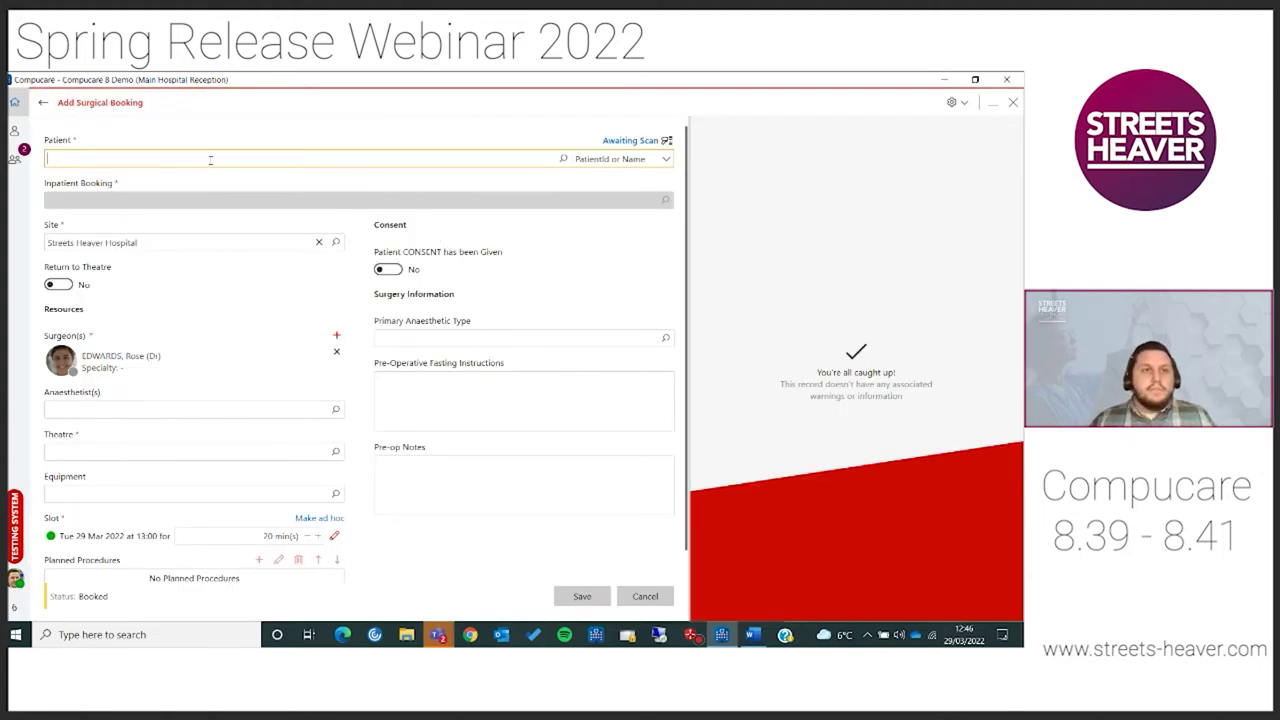
click(563, 159)
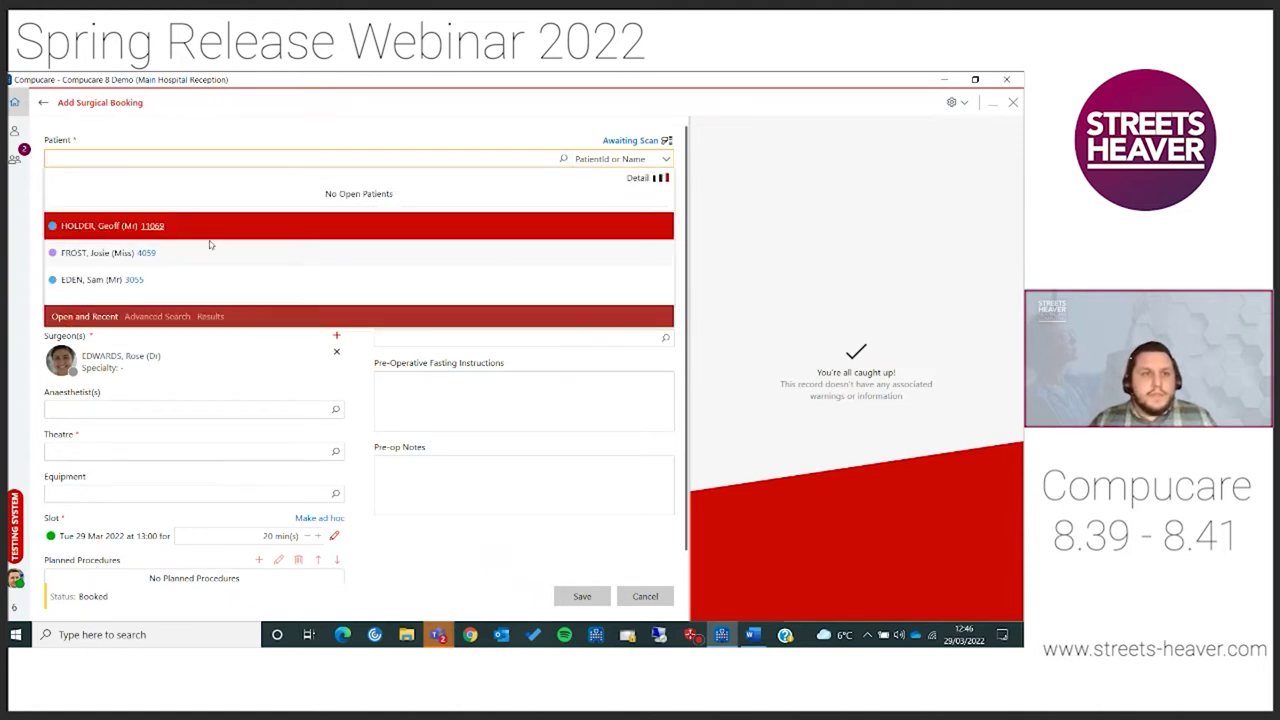
click(198, 284)
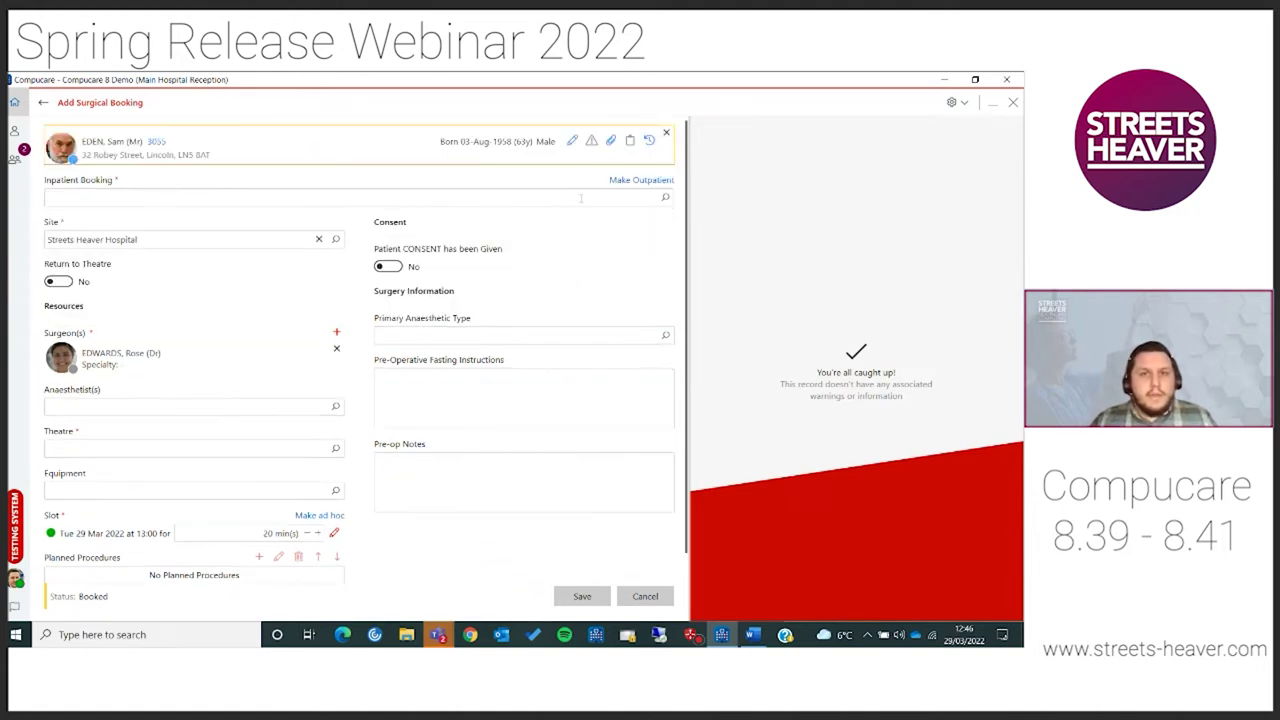
Make the surgical booking an outpatient one and select the patient's episode of care for the new outpatient booking.
click(636, 189)
click(381, 205)
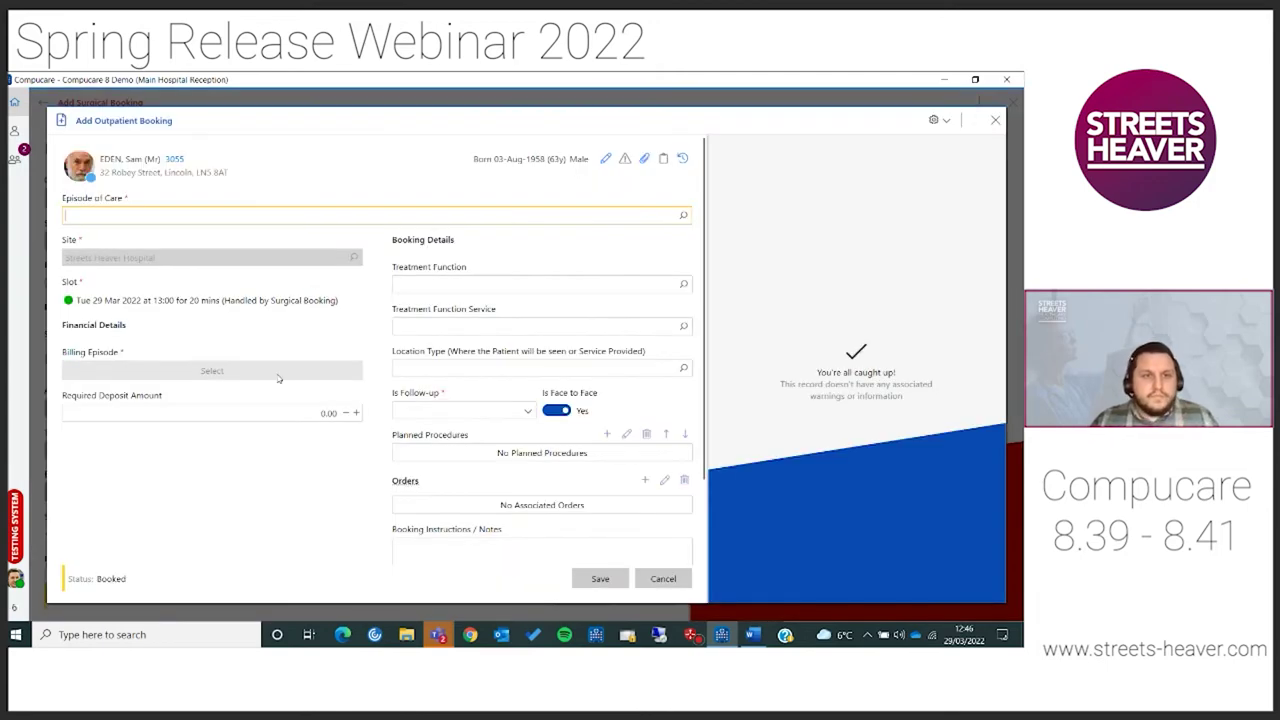
click(230, 219)
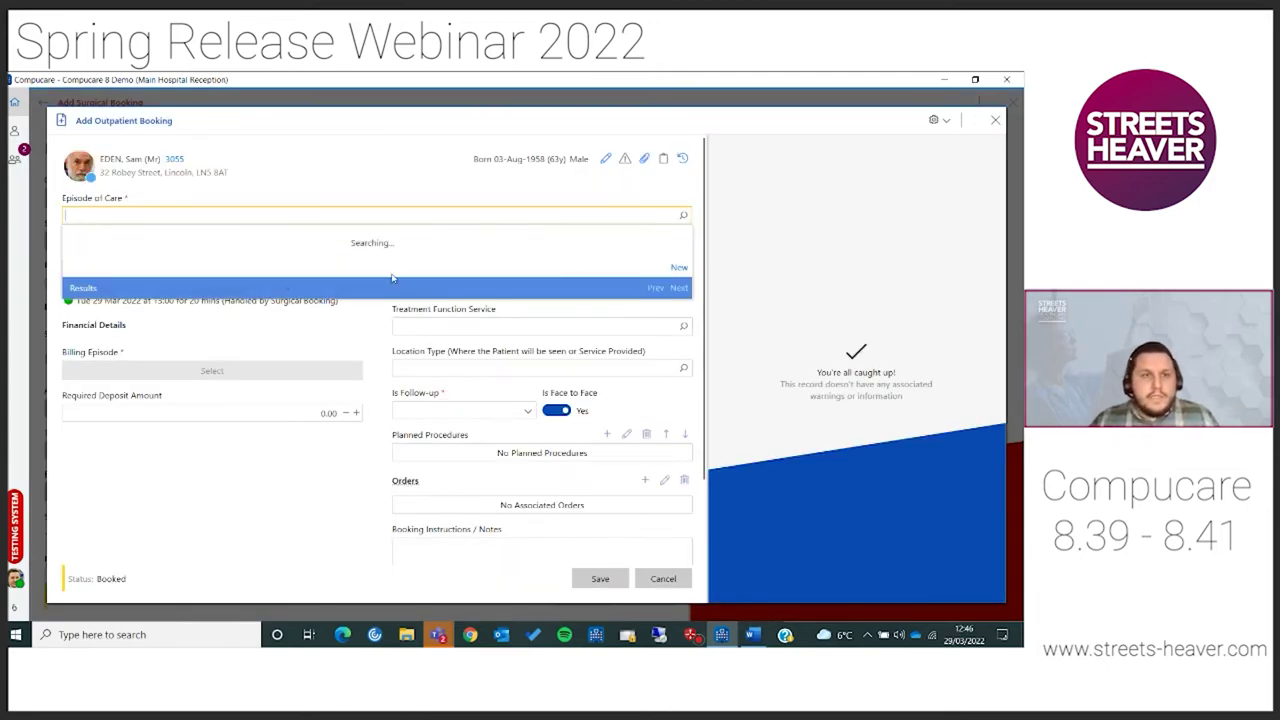
click(222, 248)
Add a billing episode with Self Pay as the purchaser and the Self Pay Outpatient Contract, and save it.
click(240, 373)
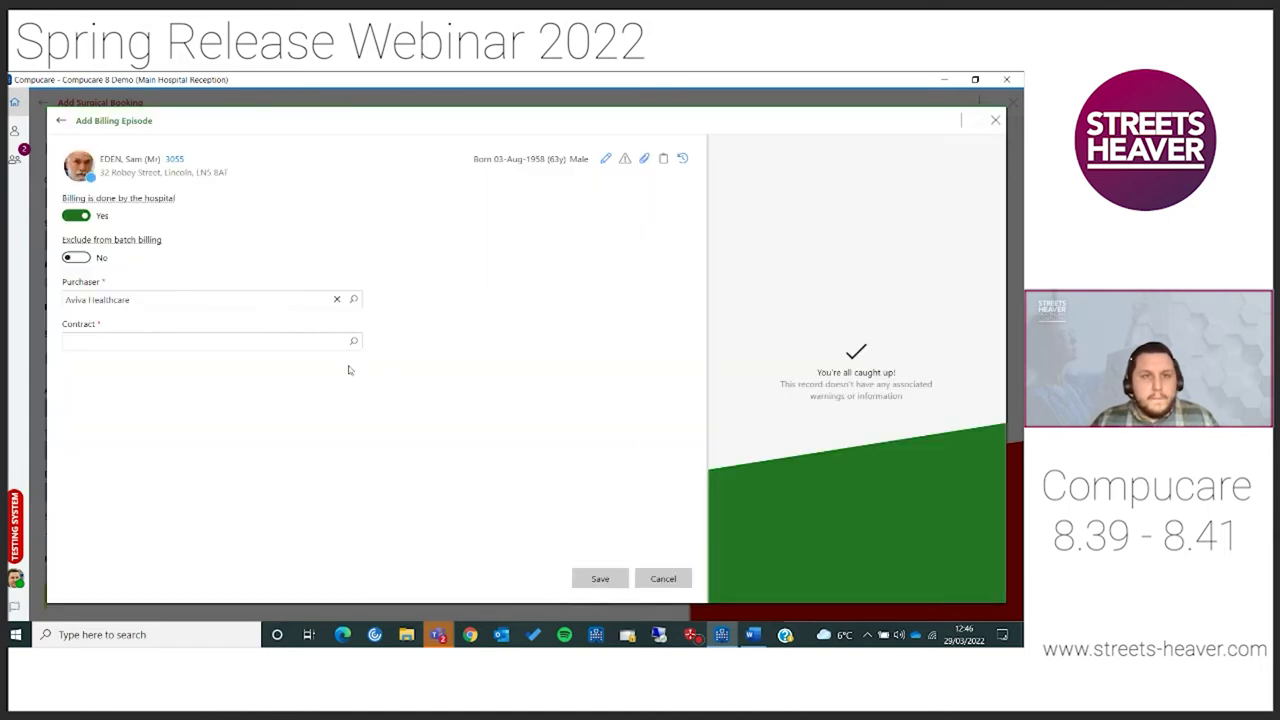
click(336, 299)
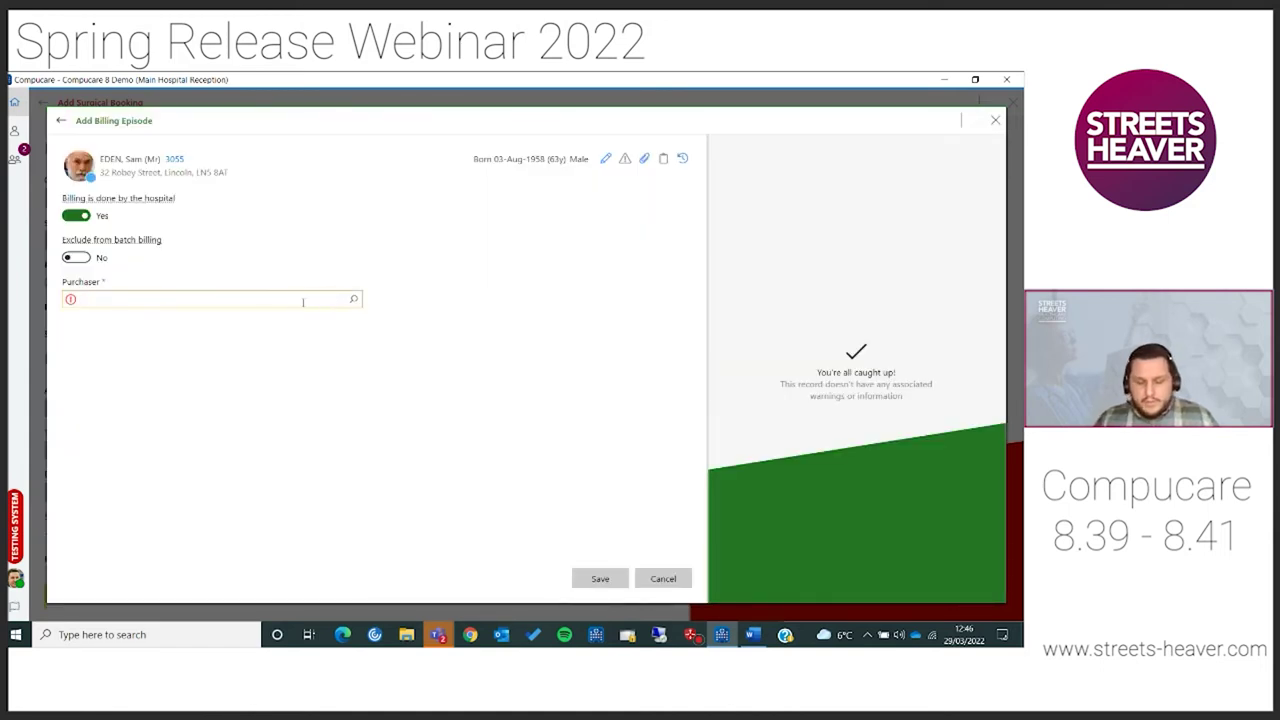
click(320, 318)
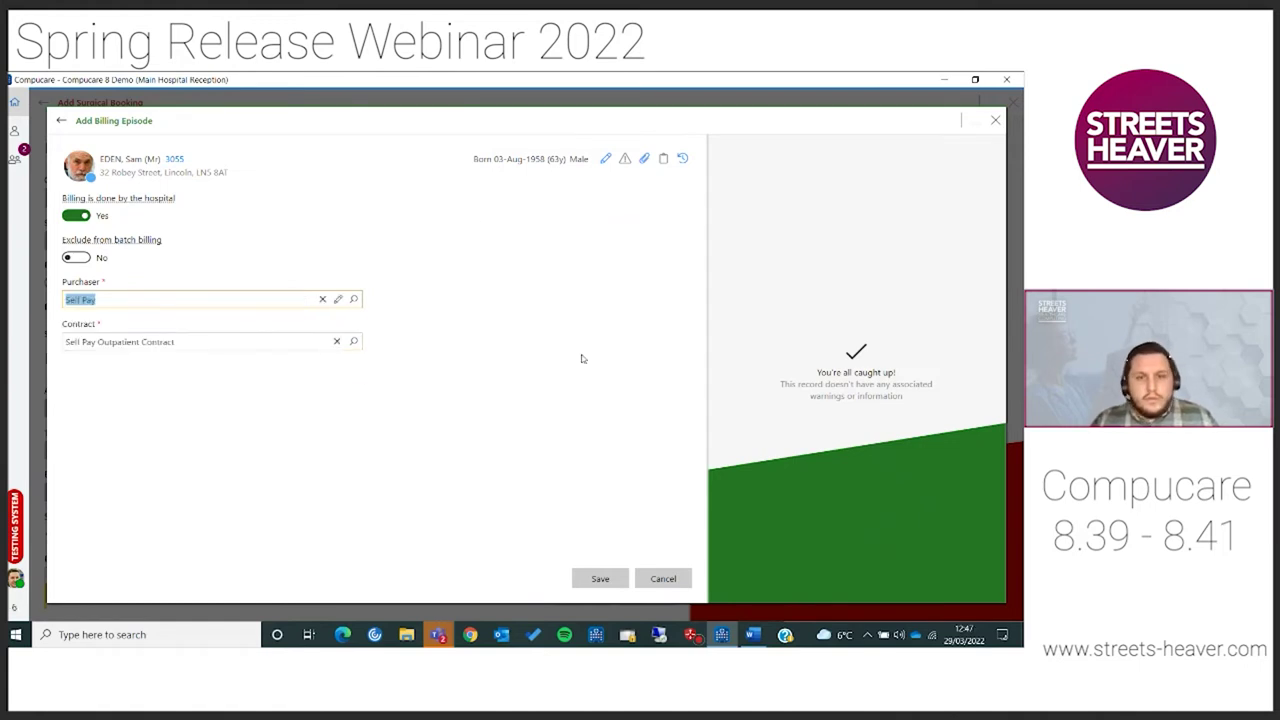
click(600, 578)
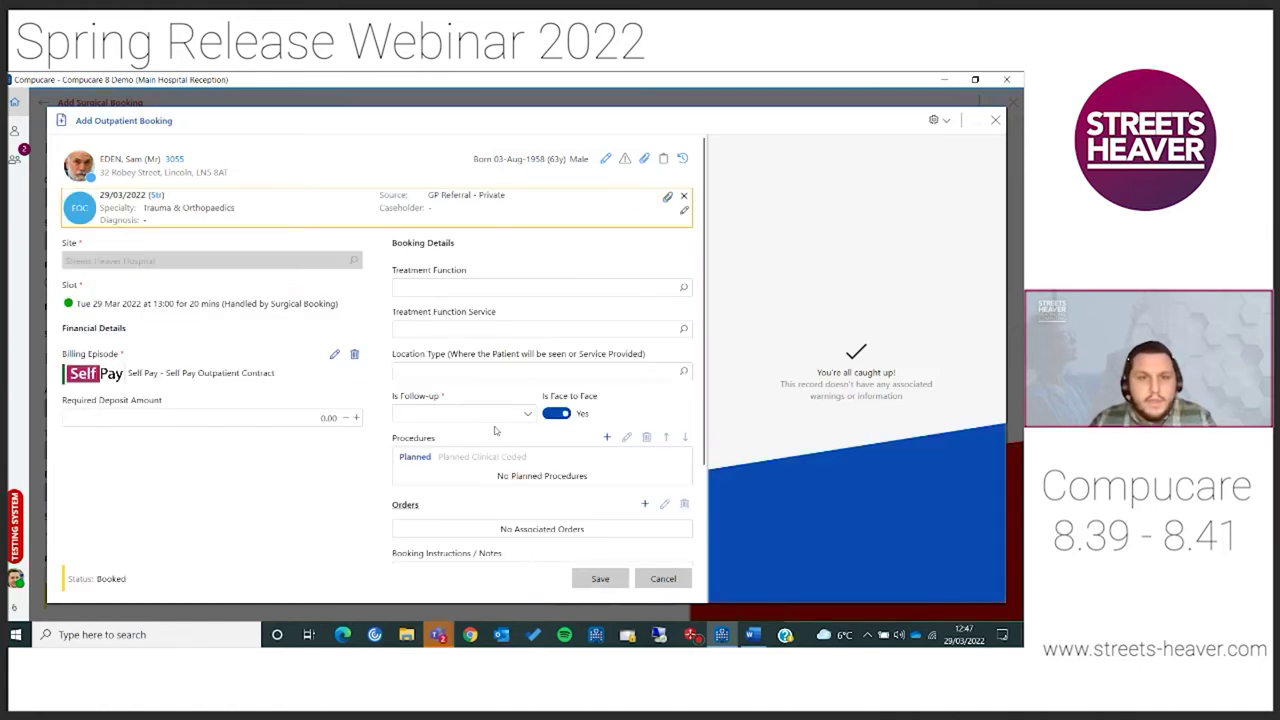
Set Is Follow-up to Yes for the outpatient booking and save it.
click(483, 414)
click(404, 438)
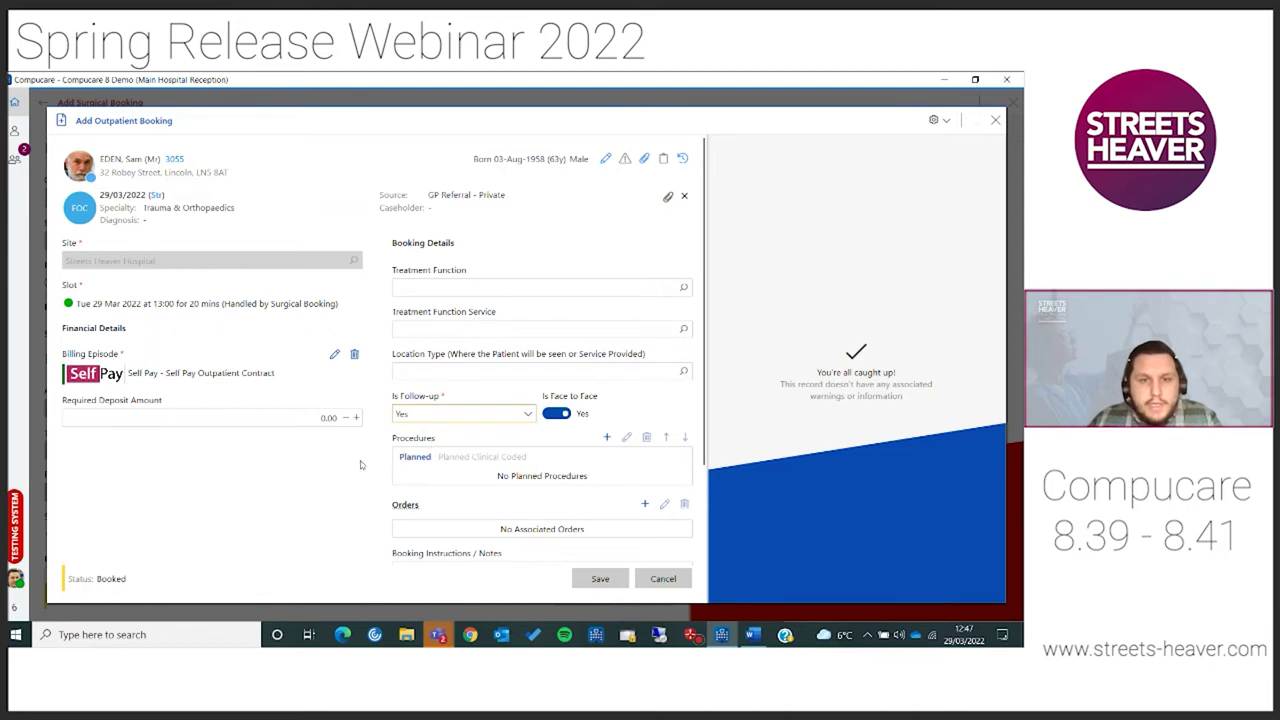
scroll(480, 480, down, 2)
click(601, 580)
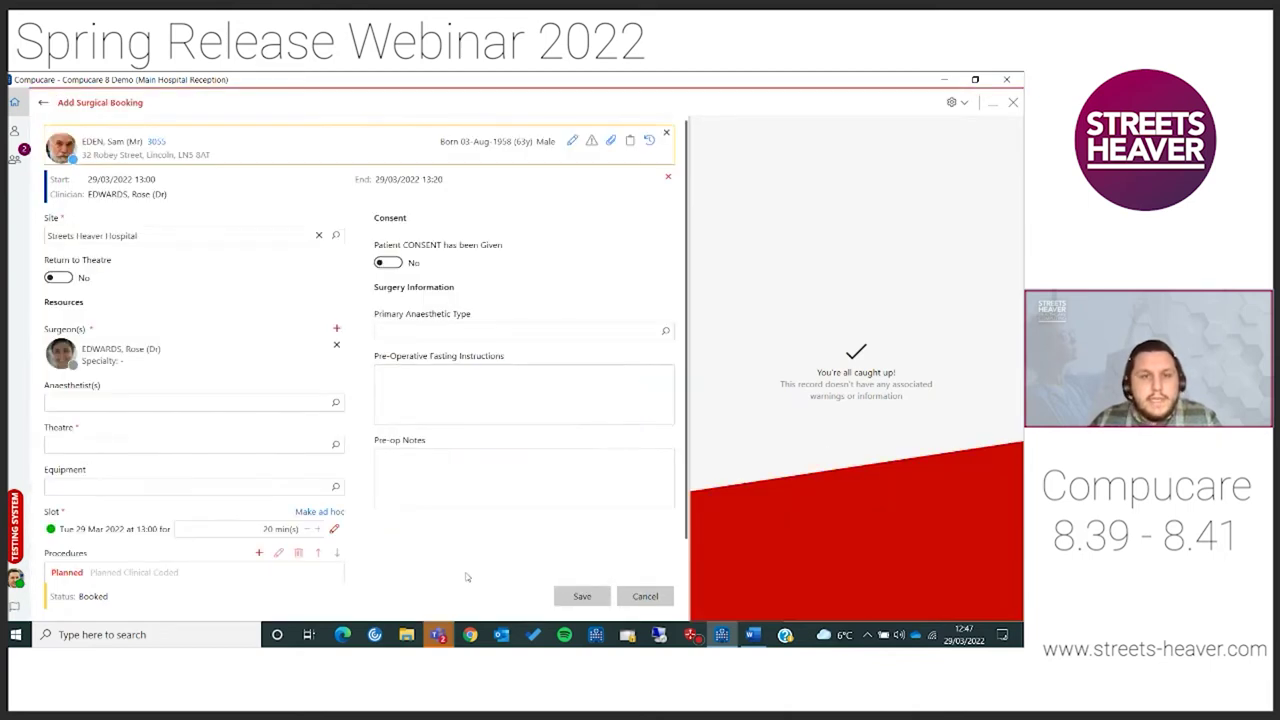
Assign the Minor Procedure Room as the theatre, then save the surgical booking and check its details in the scheduler.
scroll(342, 357, down, 1)
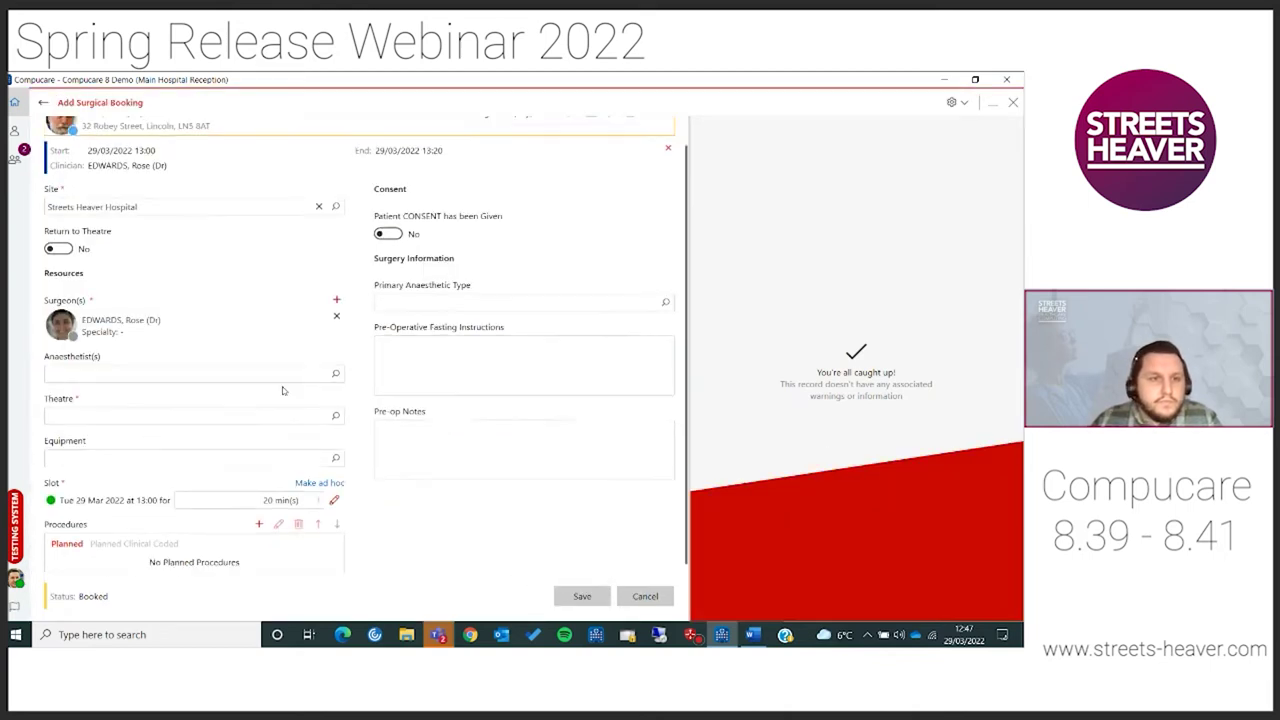
click(335, 416)
click(159, 462)
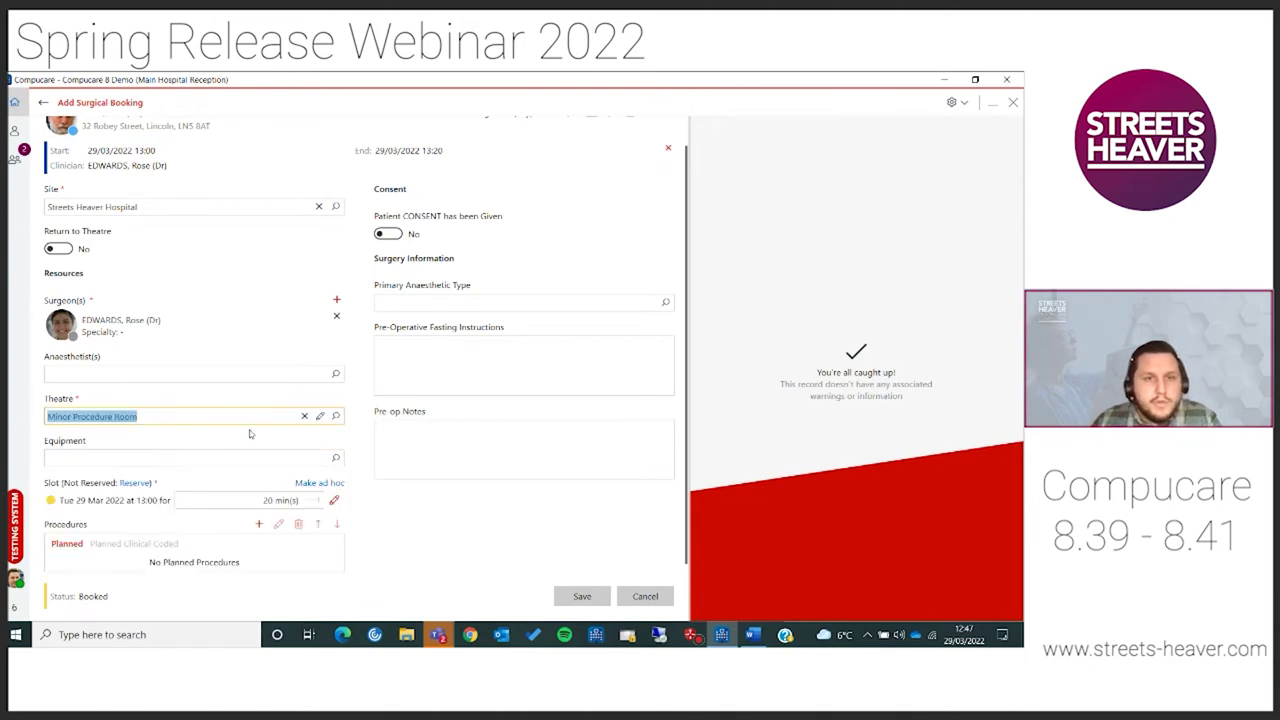
scroll(249, 431, down, 1)
click(580, 597)
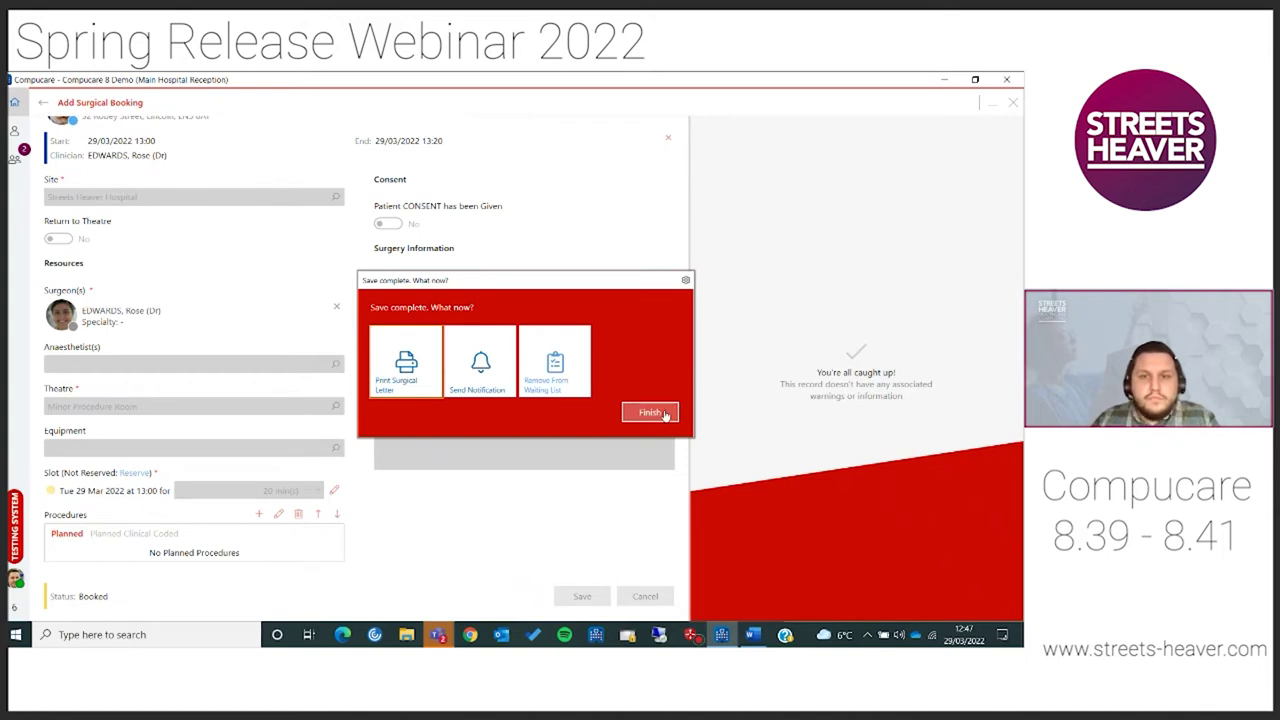
click(650, 412)
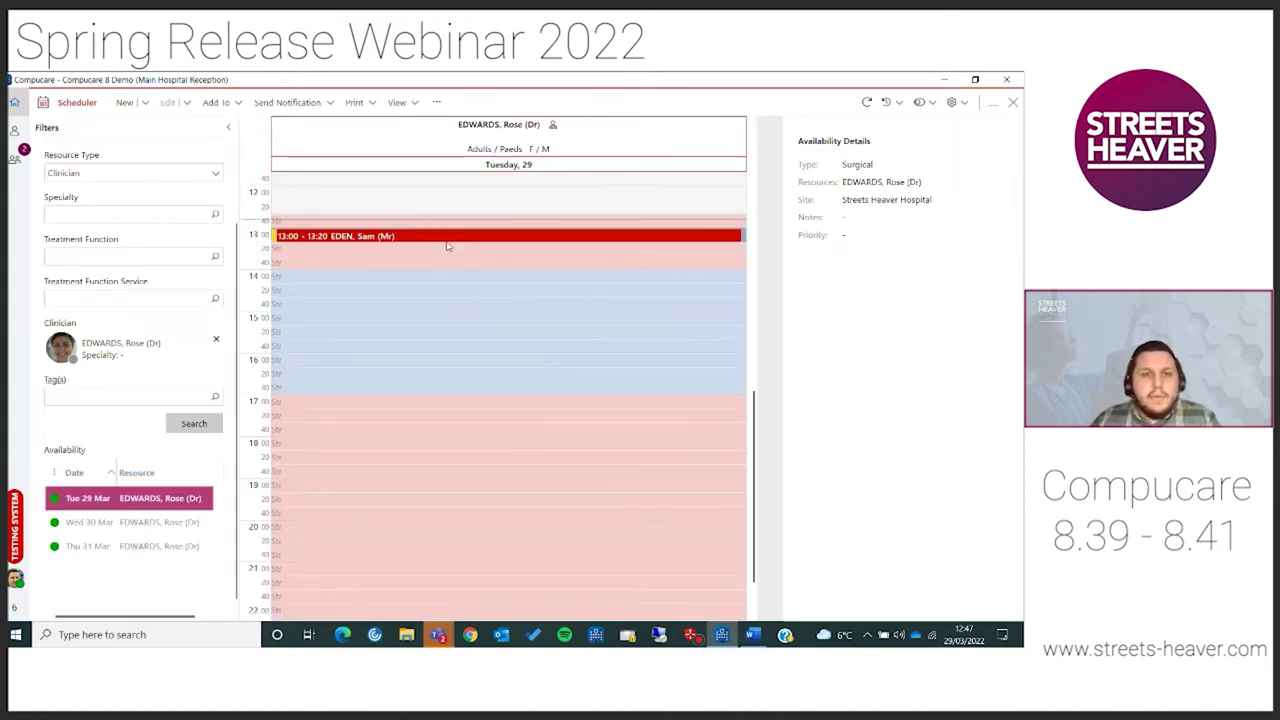
click(451, 237)
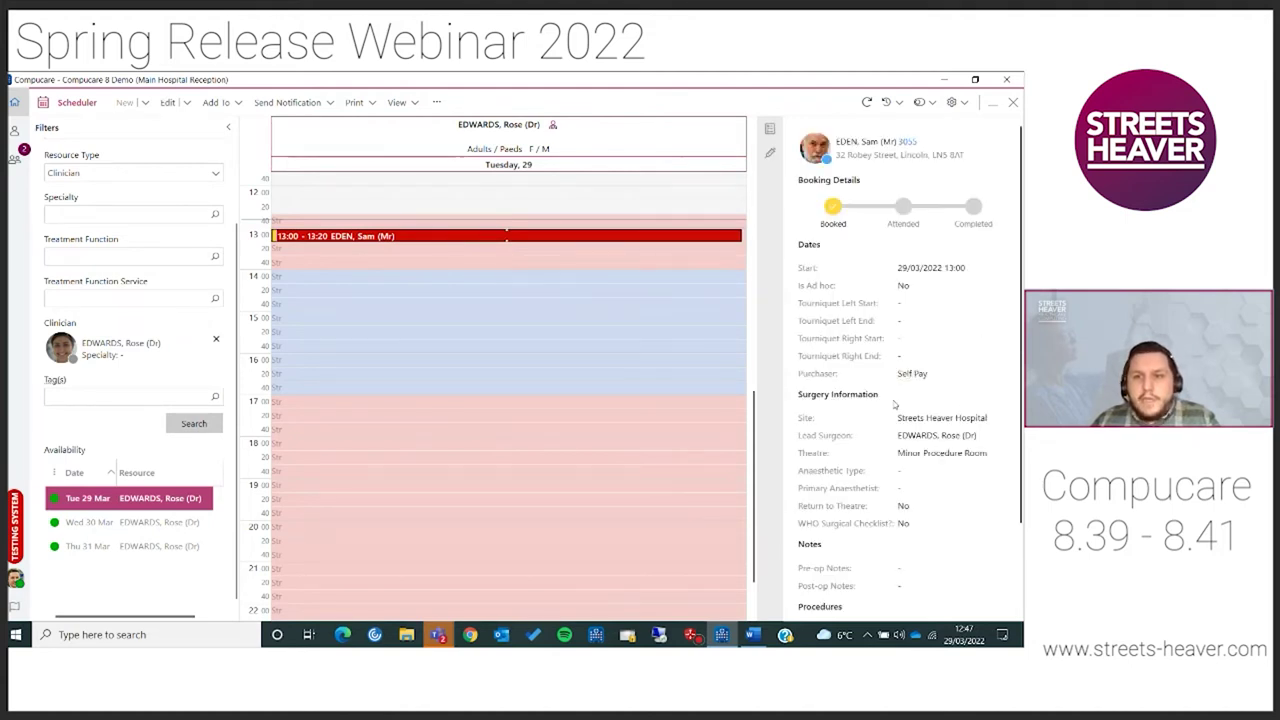
click(332, 220)
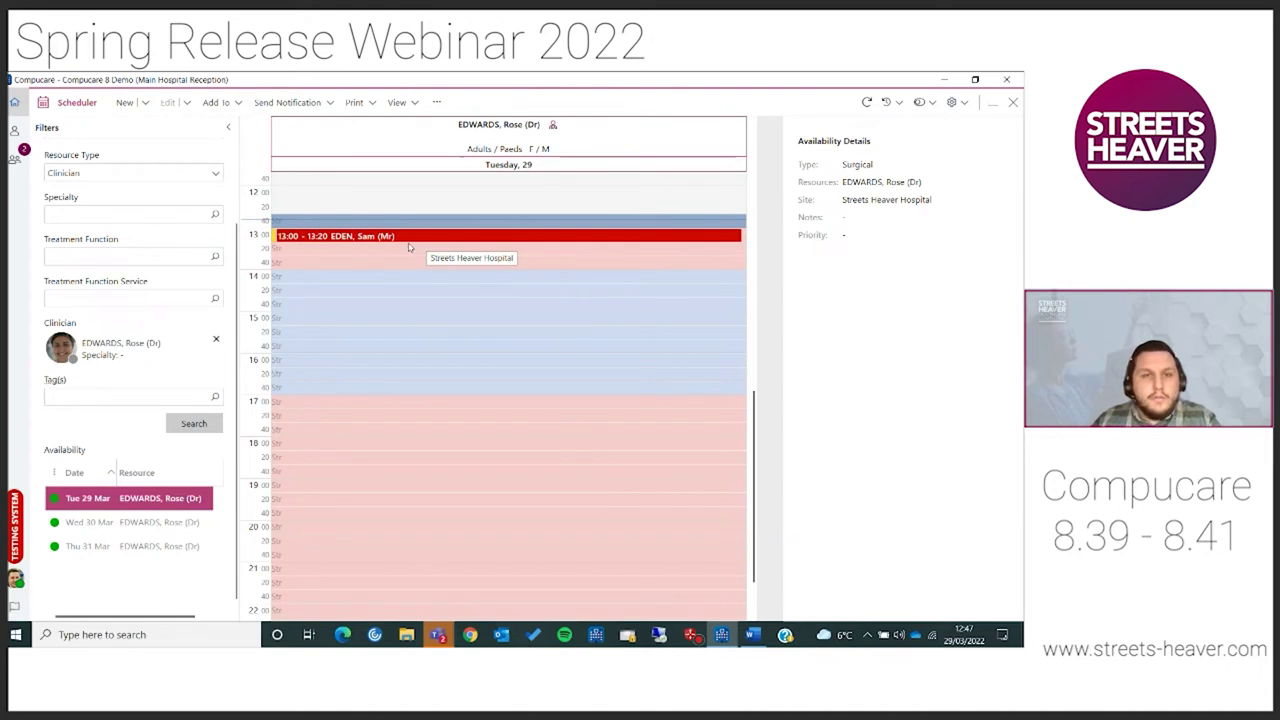
Turn off Has 24/7 Surgical Availability in the clinician's role details and save, making the existing bookings ad hoc.
click(14, 160)
click(233, 224)
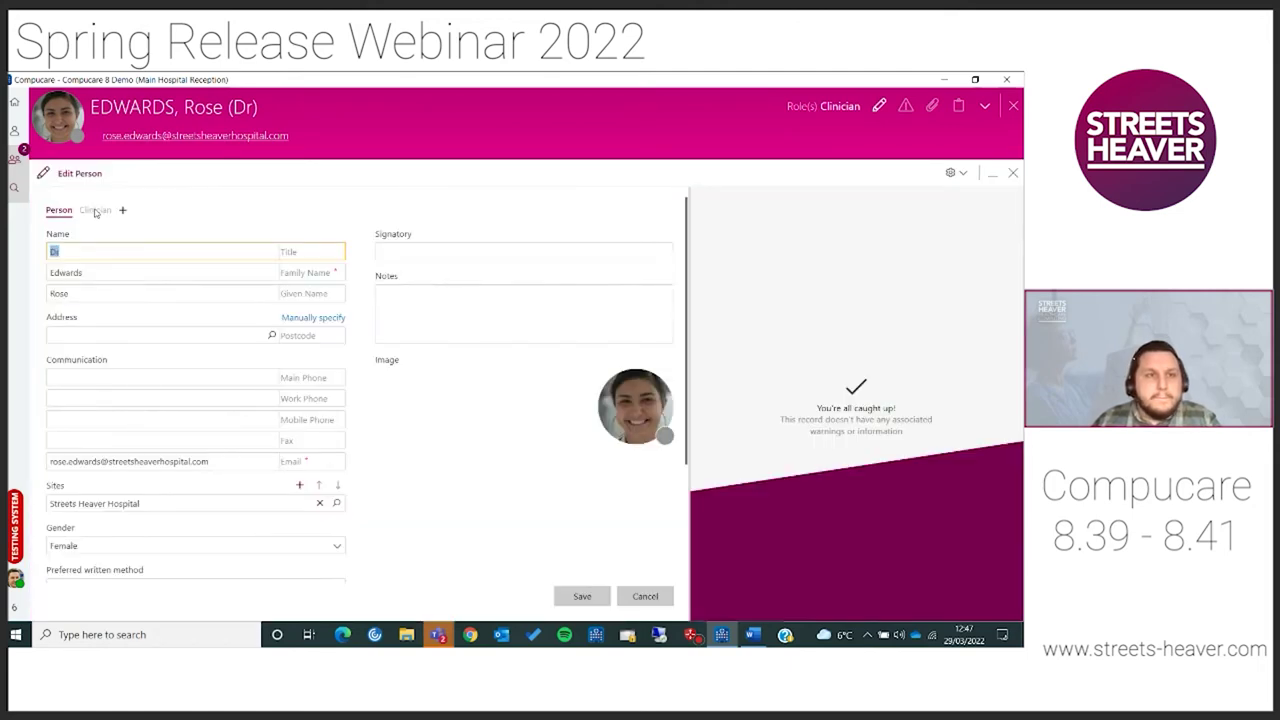
click(95, 212)
scroll(505, 403, down, 5)
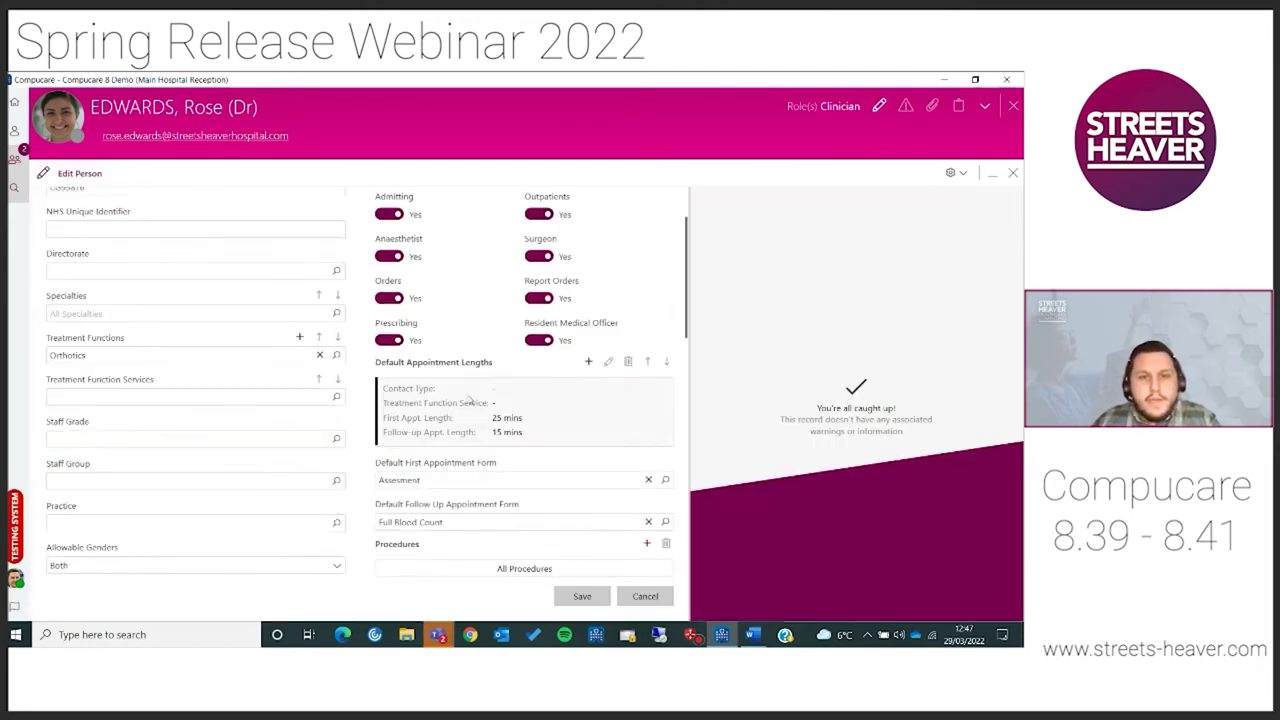
scroll(505, 403, down, 5)
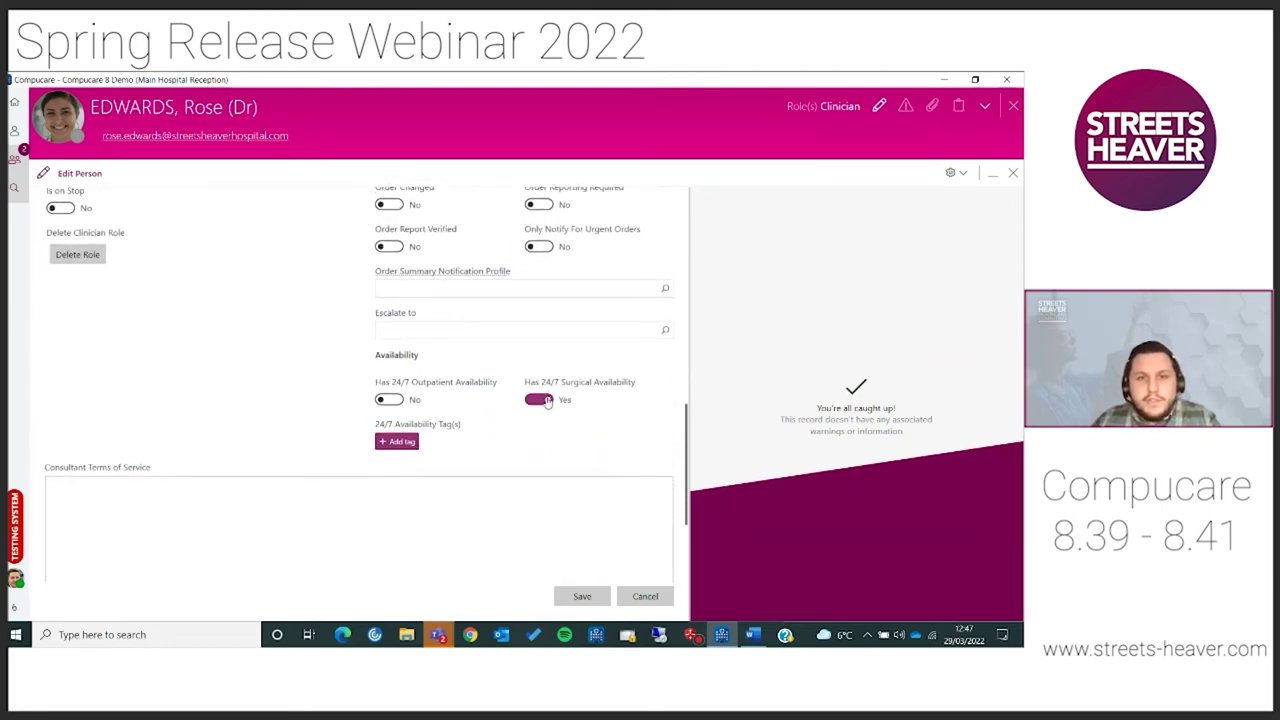
click(540, 399)
click(582, 598)
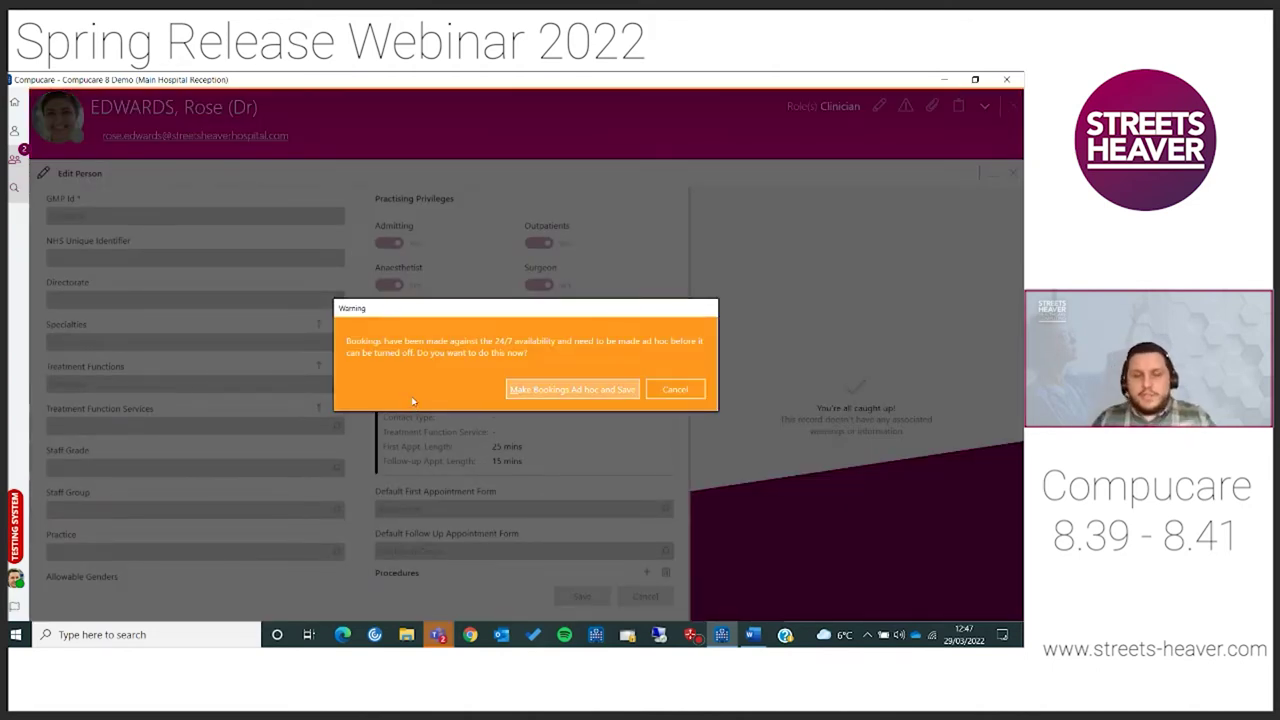
click(583, 395)
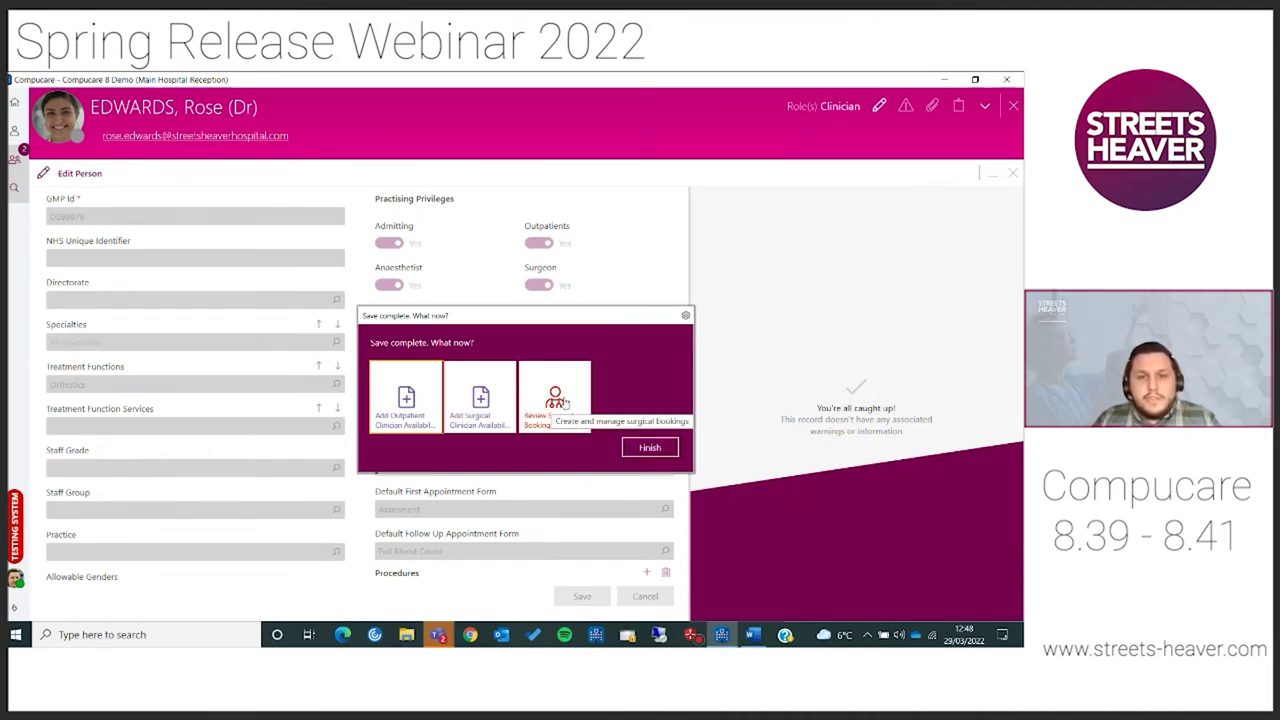
Review the surgical bookings made ad hoc, close the list and finish editing the clinician.
click(553, 401)
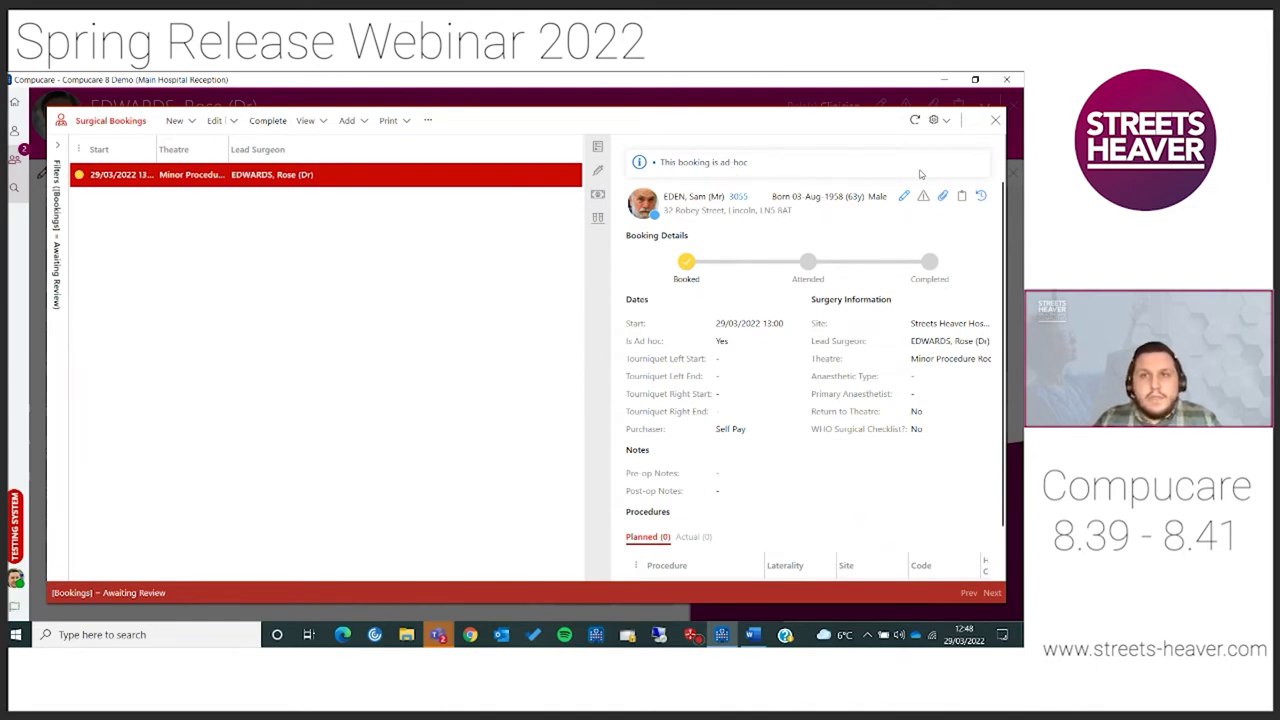
click(995, 120)
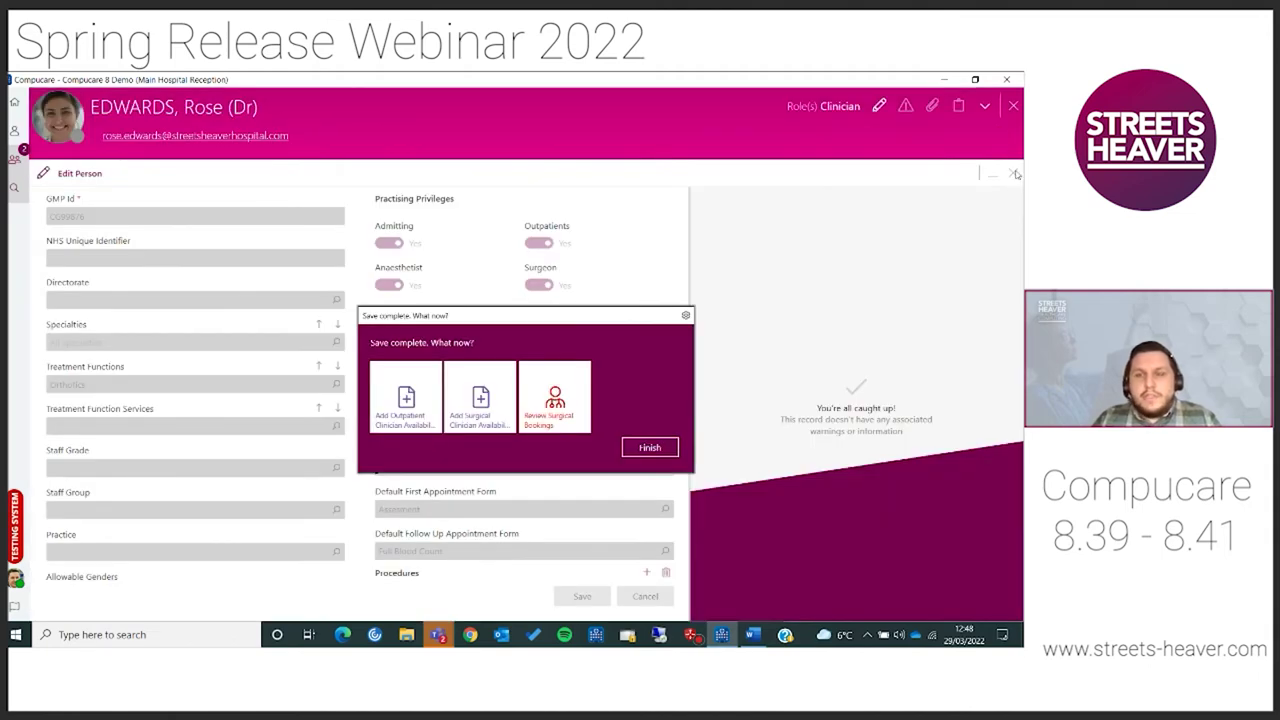
click(657, 447)
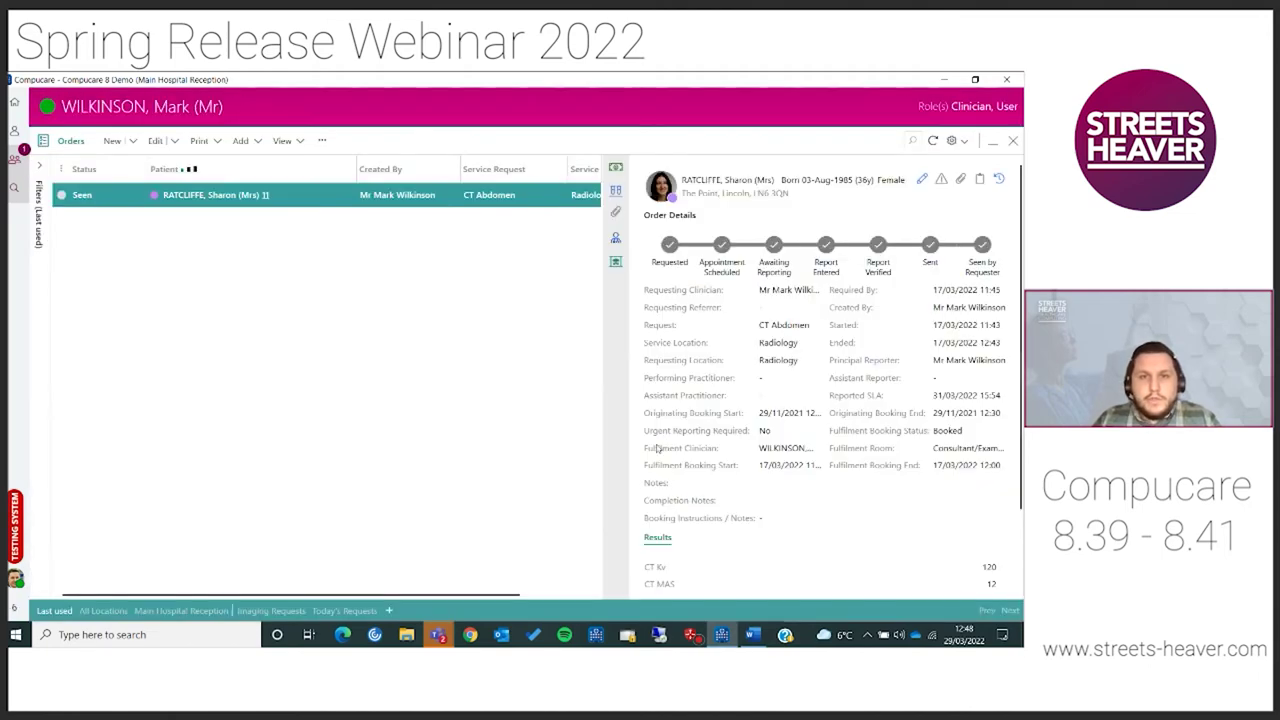
Close the clinician's orders list and the single resource scheduler to return to the main home page.
click(1013, 141)
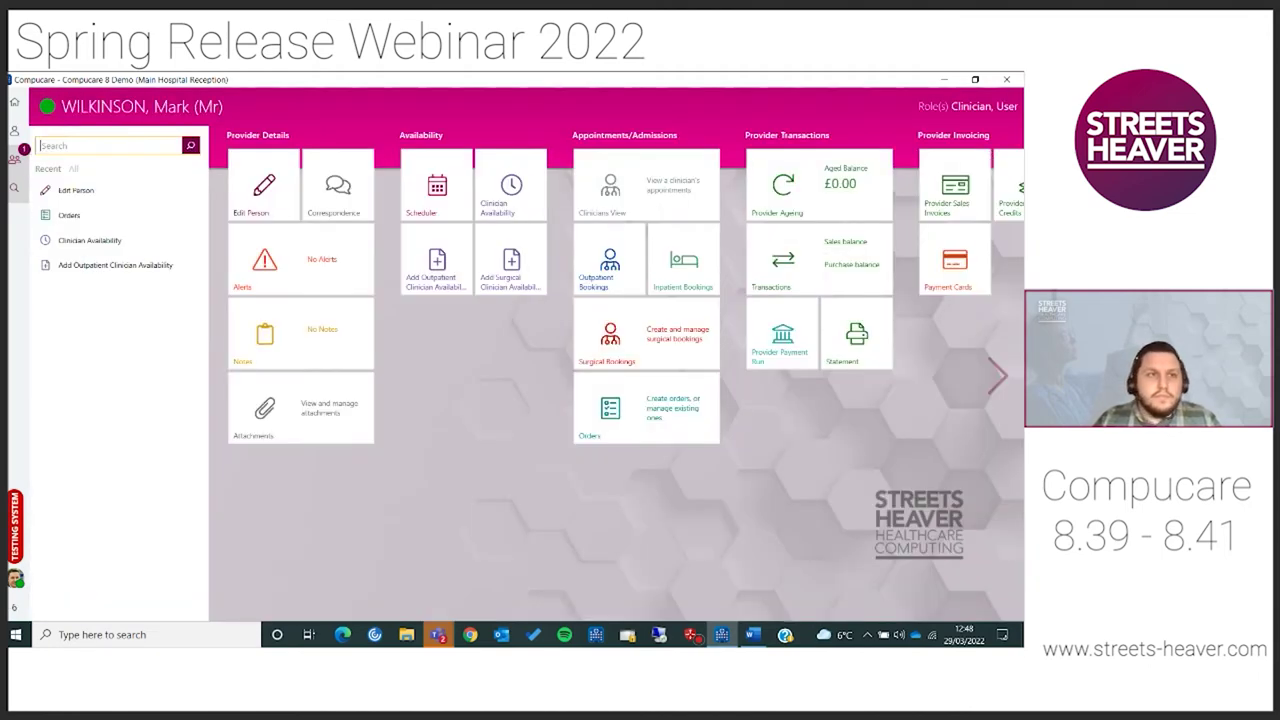
click(15, 106)
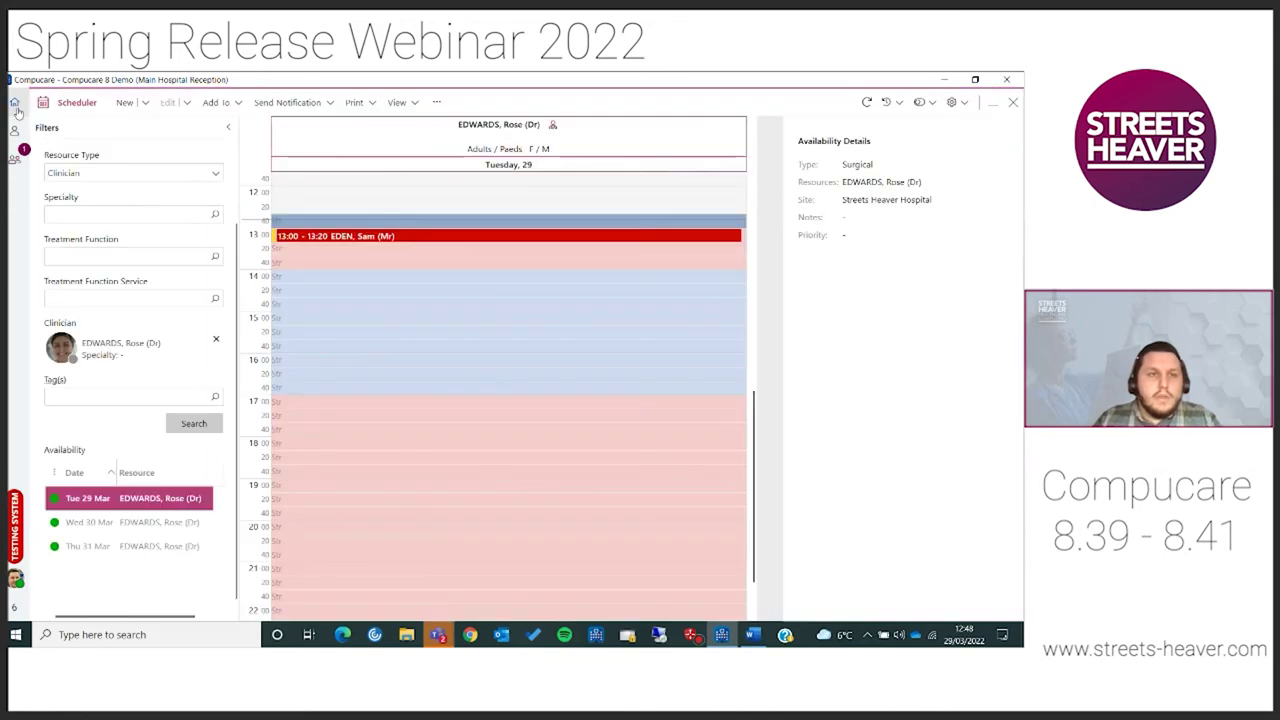
click(1013, 104)
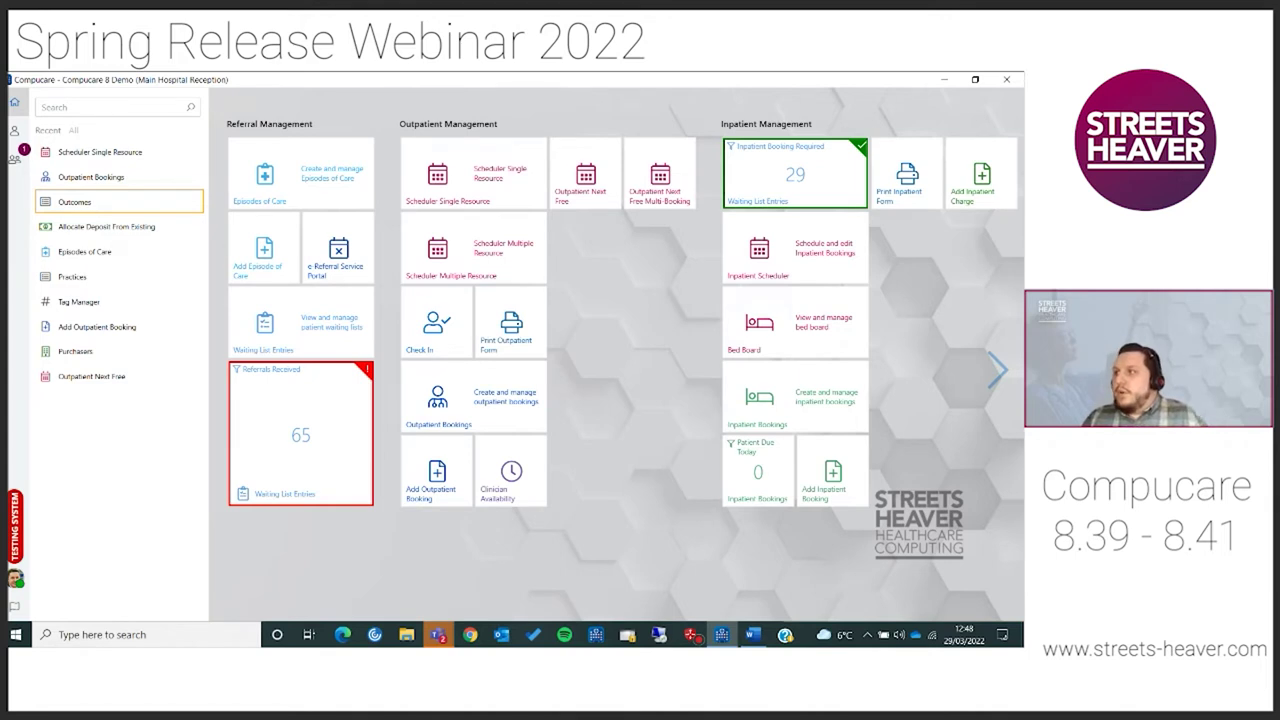
key(alt+Tab)
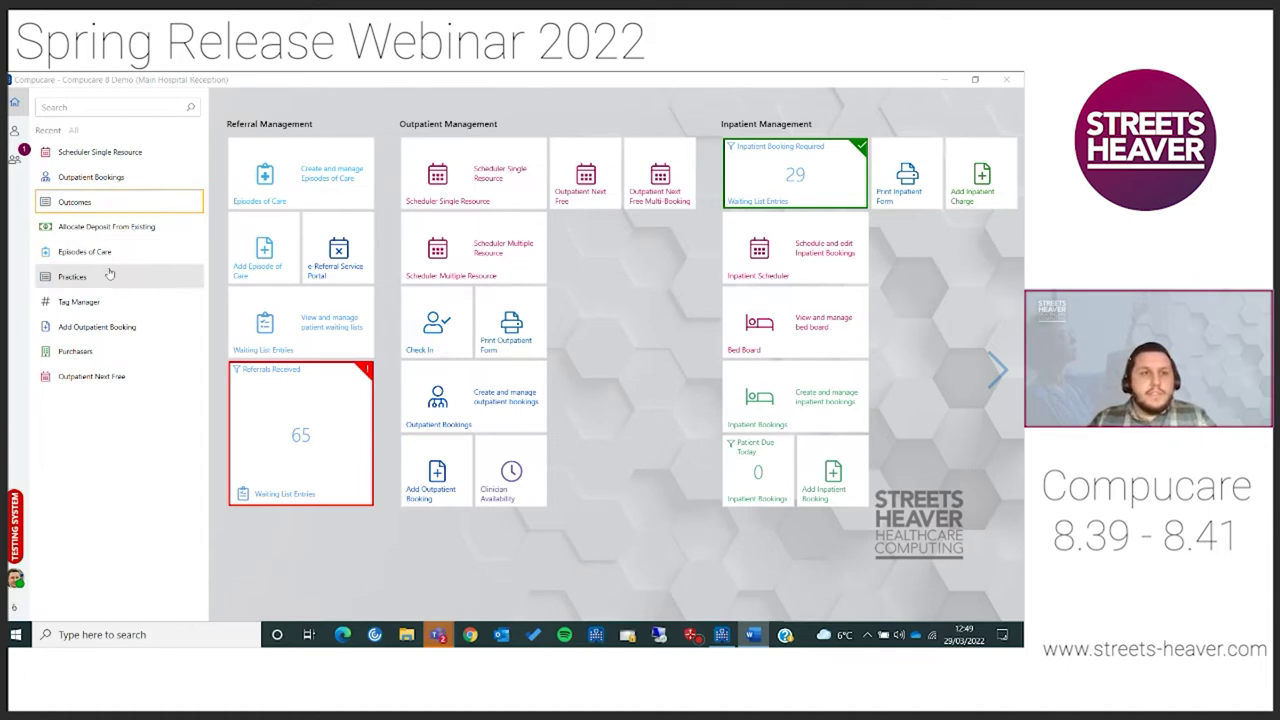
Examine where the Injections/Vaccinations tag is available and which code tables it can be linked to in Tag Manager, then close it.
click(105, 302)
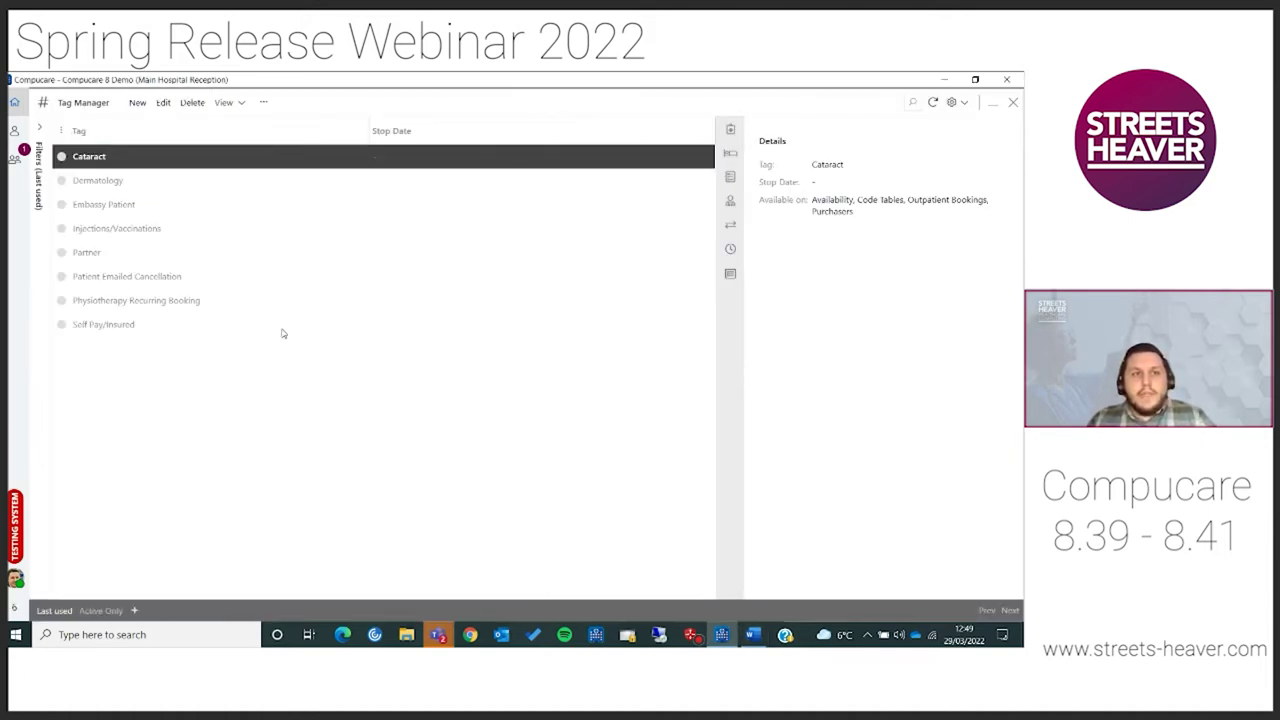
click(119, 229)
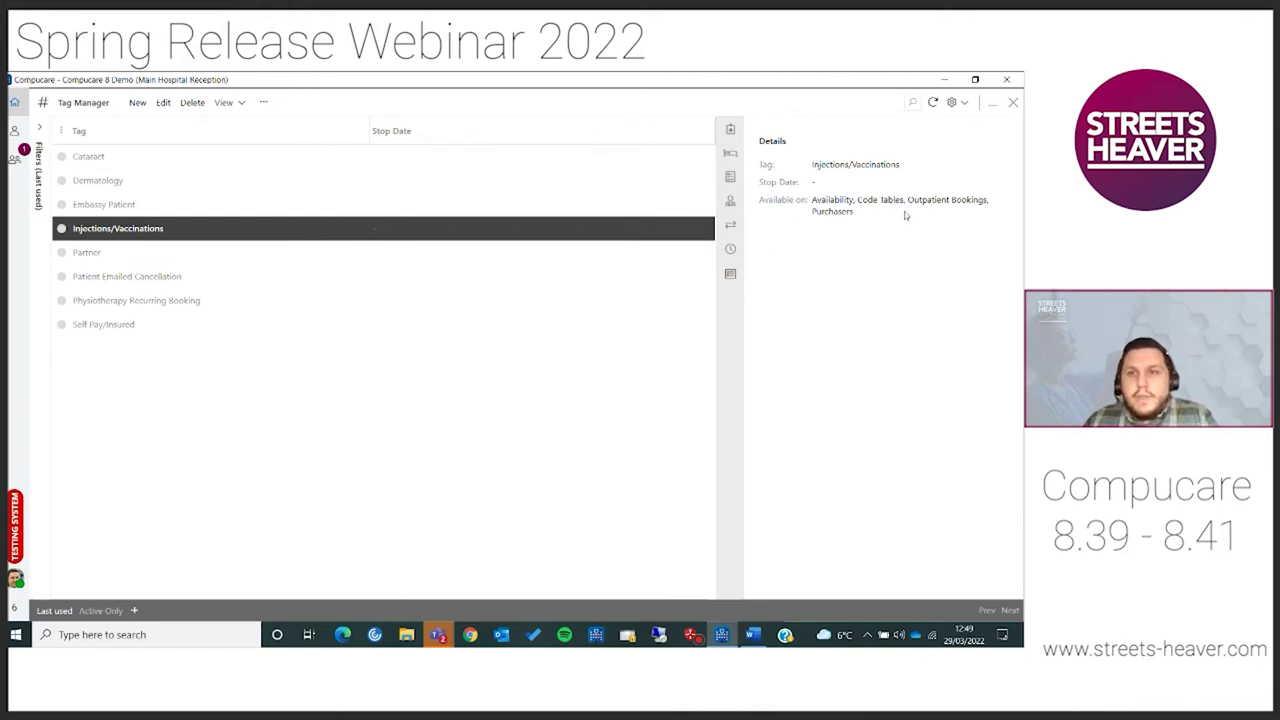
click(730, 282)
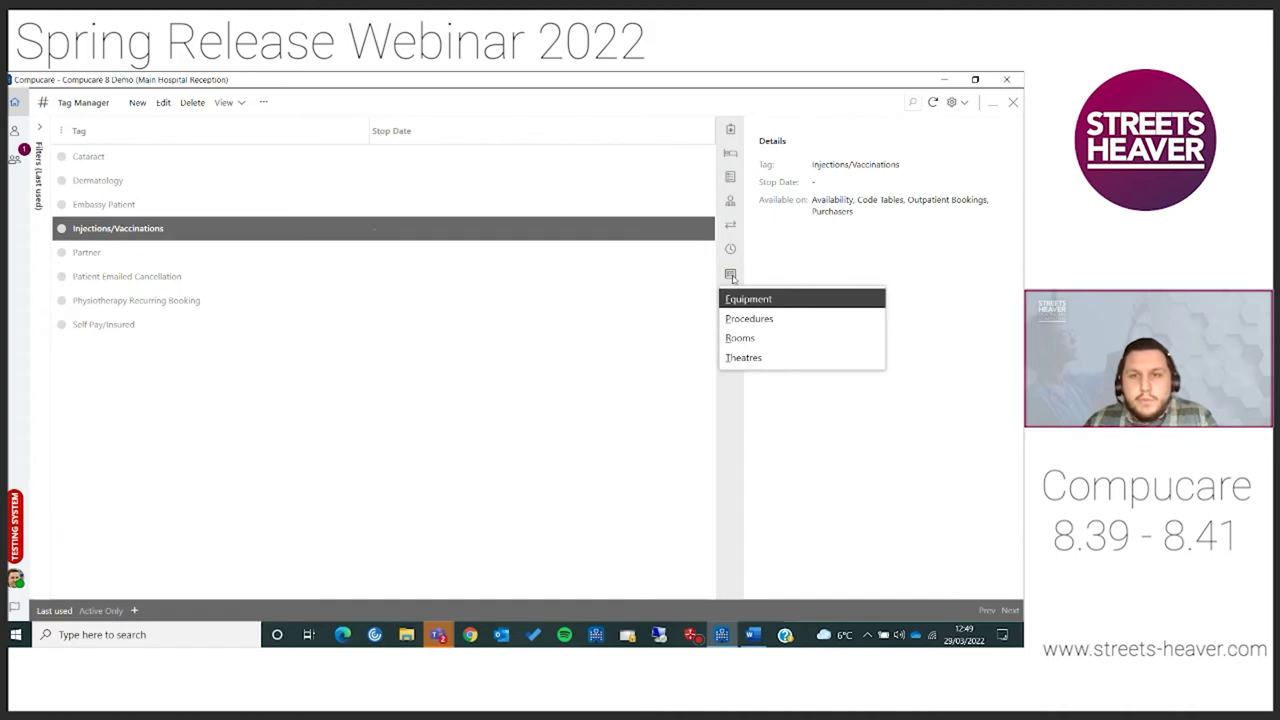
click(771, 322)
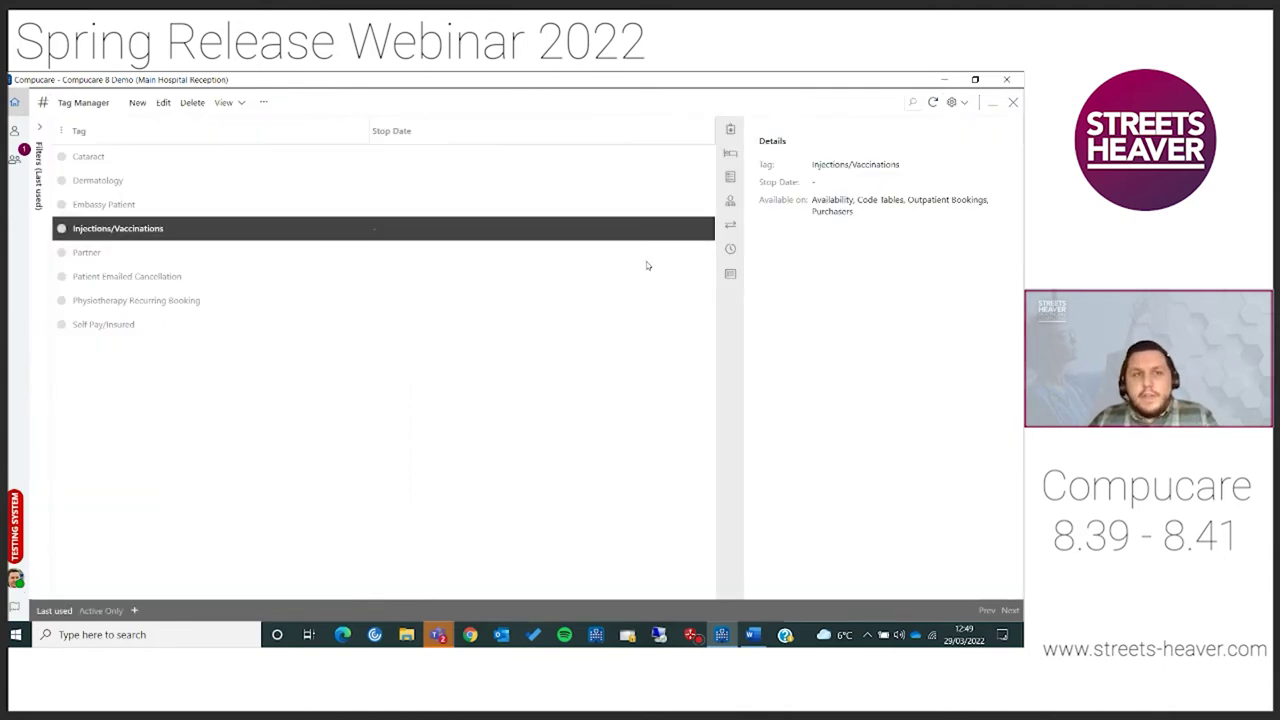
click(1012, 102)
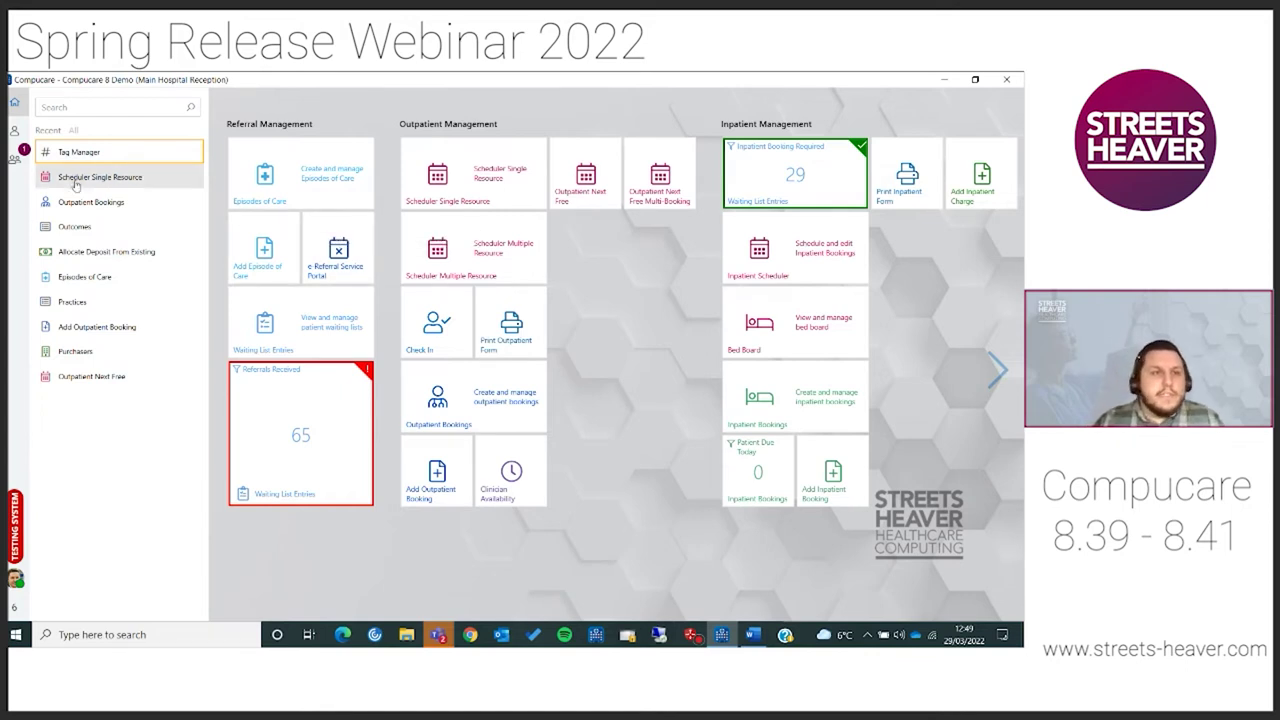
Find the clinician who needs tagged availability, open their record and bring up their Clinician Availability list.
click(12, 165)
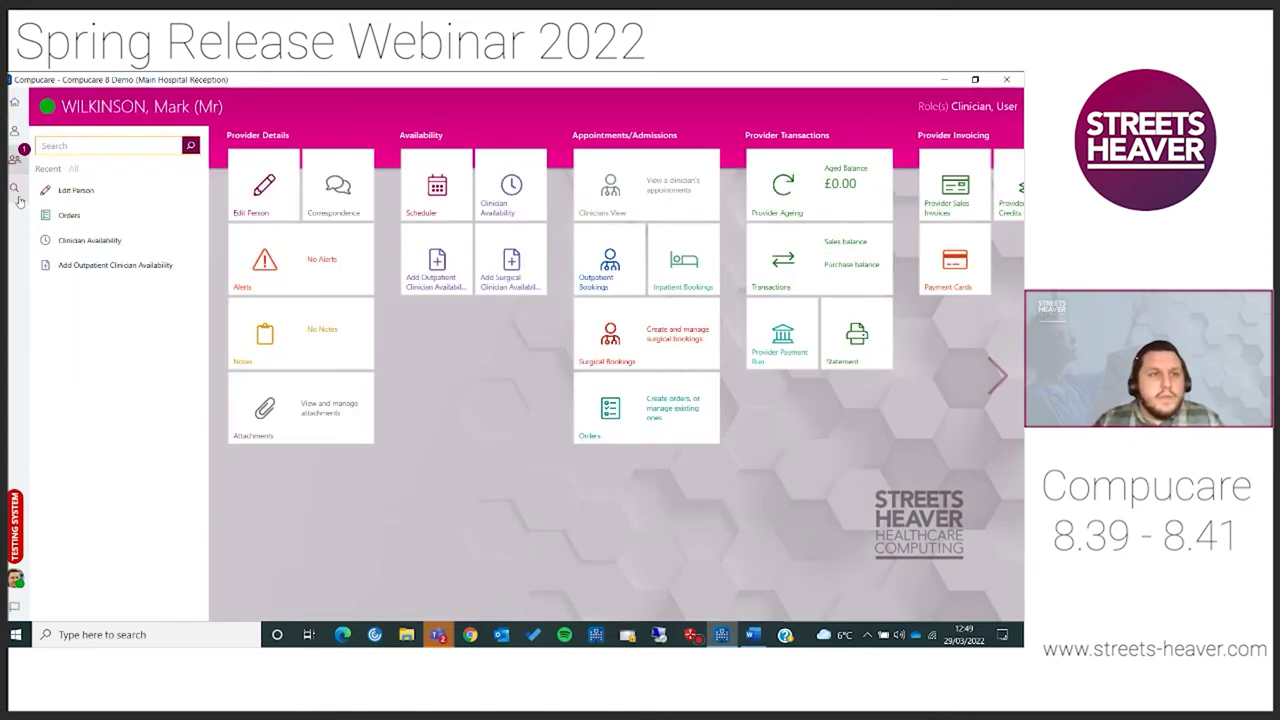
click(17, 196)
click(143, 217)
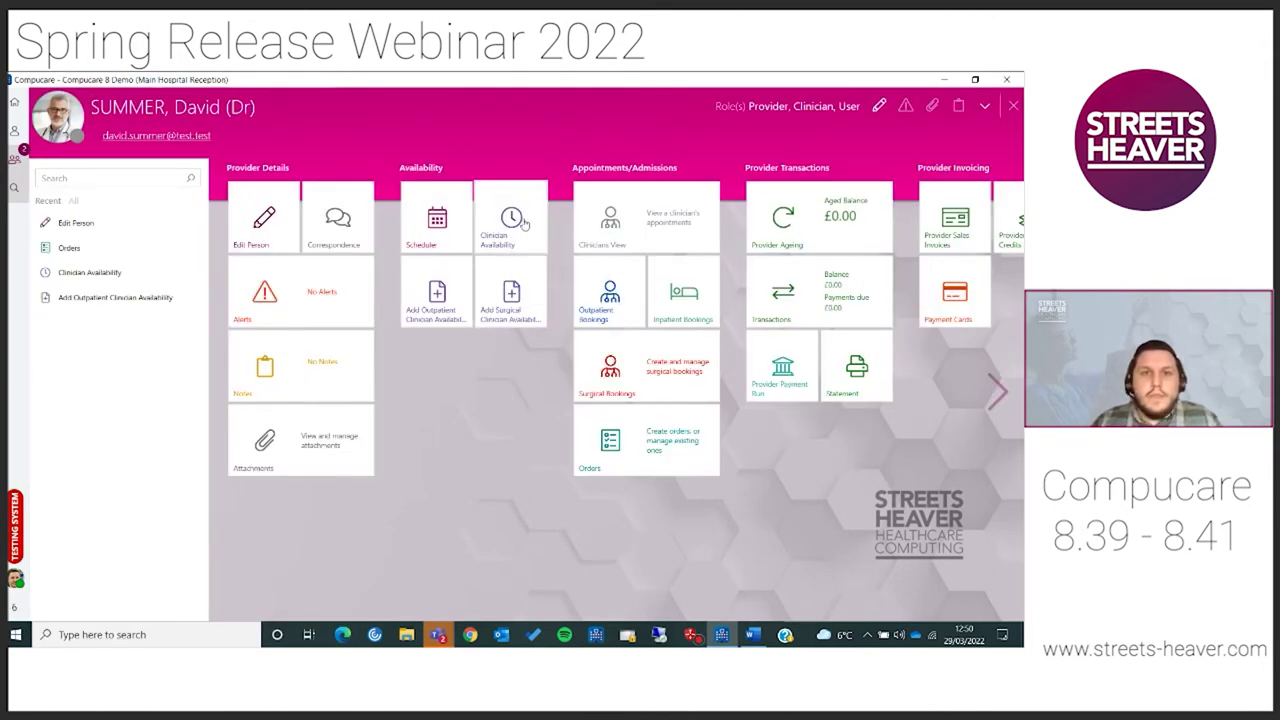
click(524, 226)
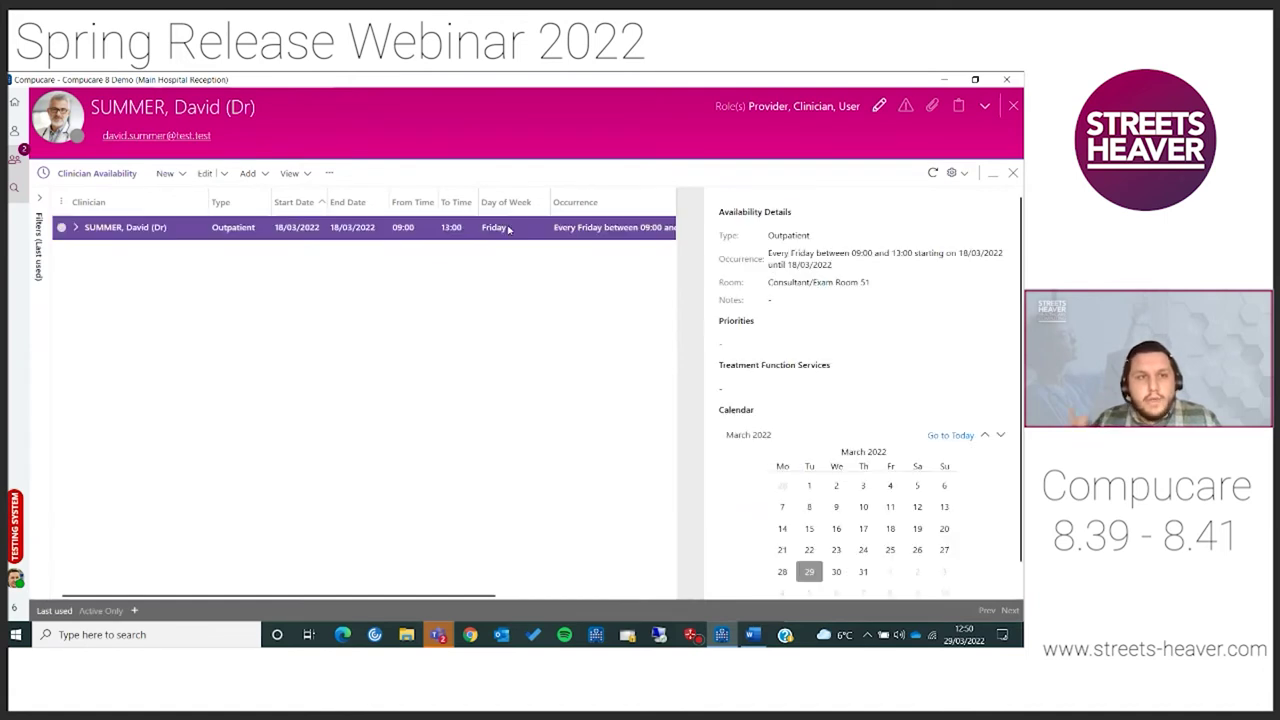
Start a new outpatient availability for the clinician and set its times from 09:00 to 17:00.
click(165, 173)
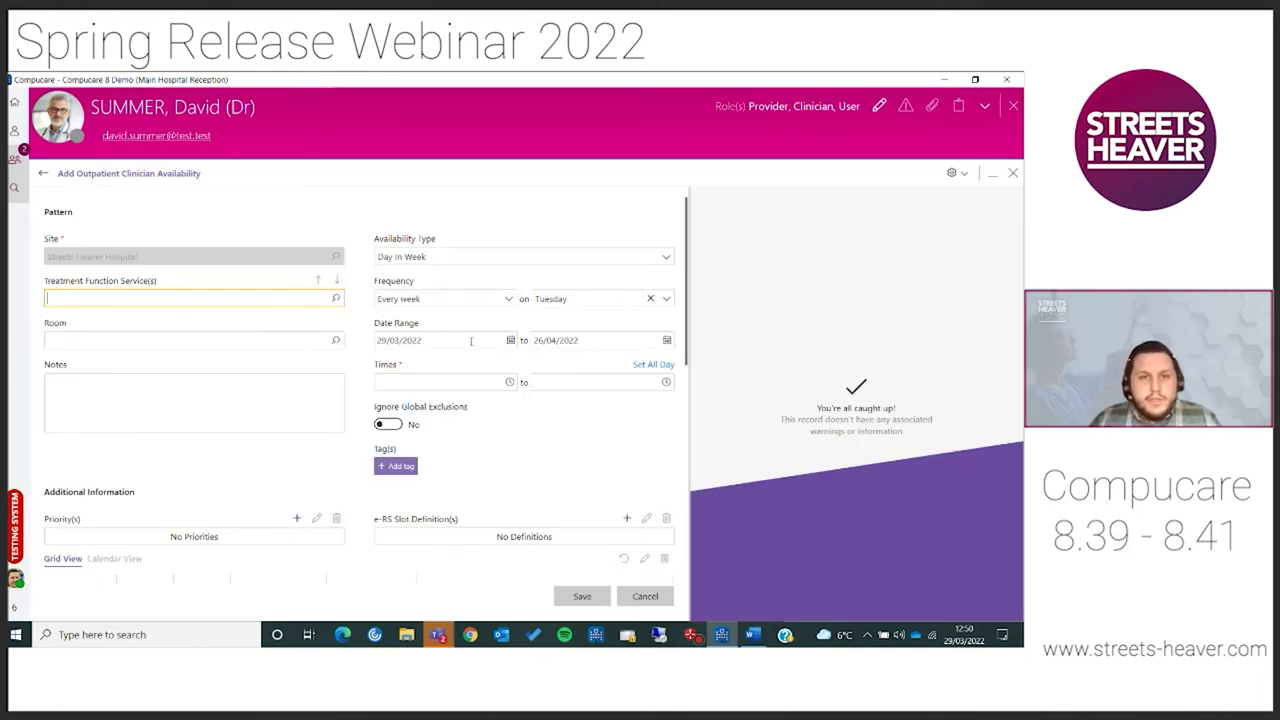
click(453, 381)
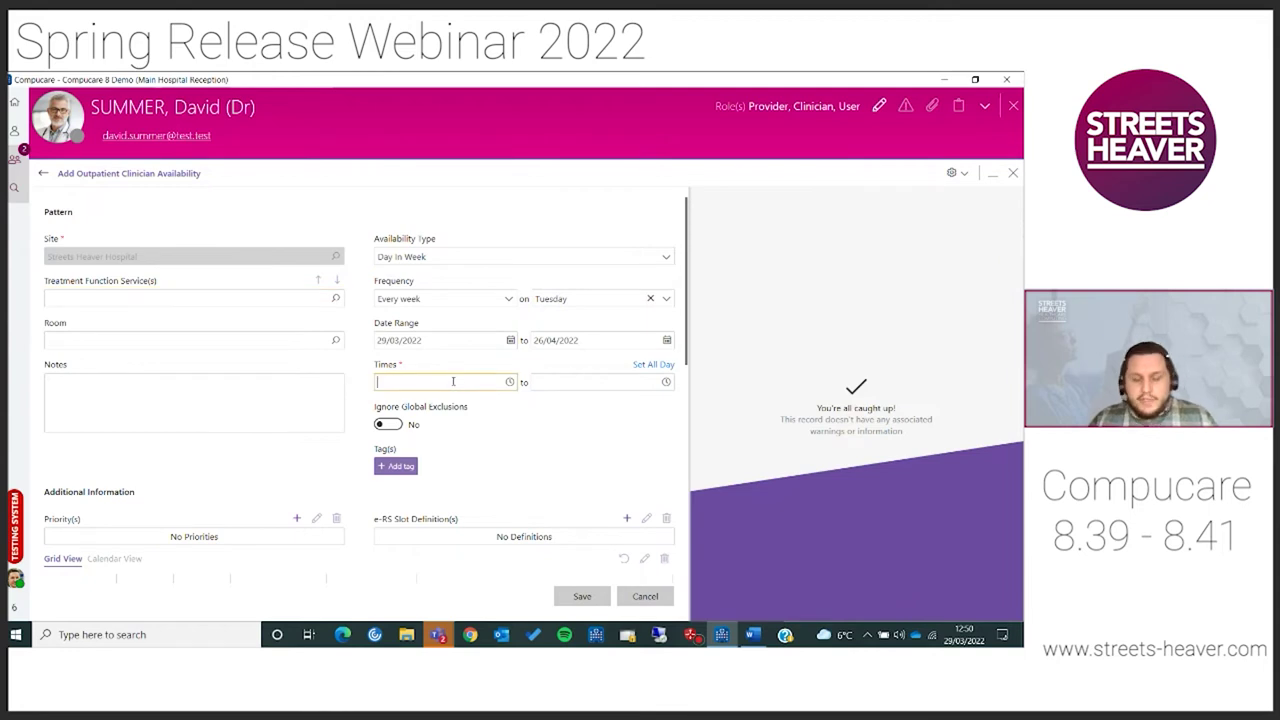
text(09:00)
click(576, 383)
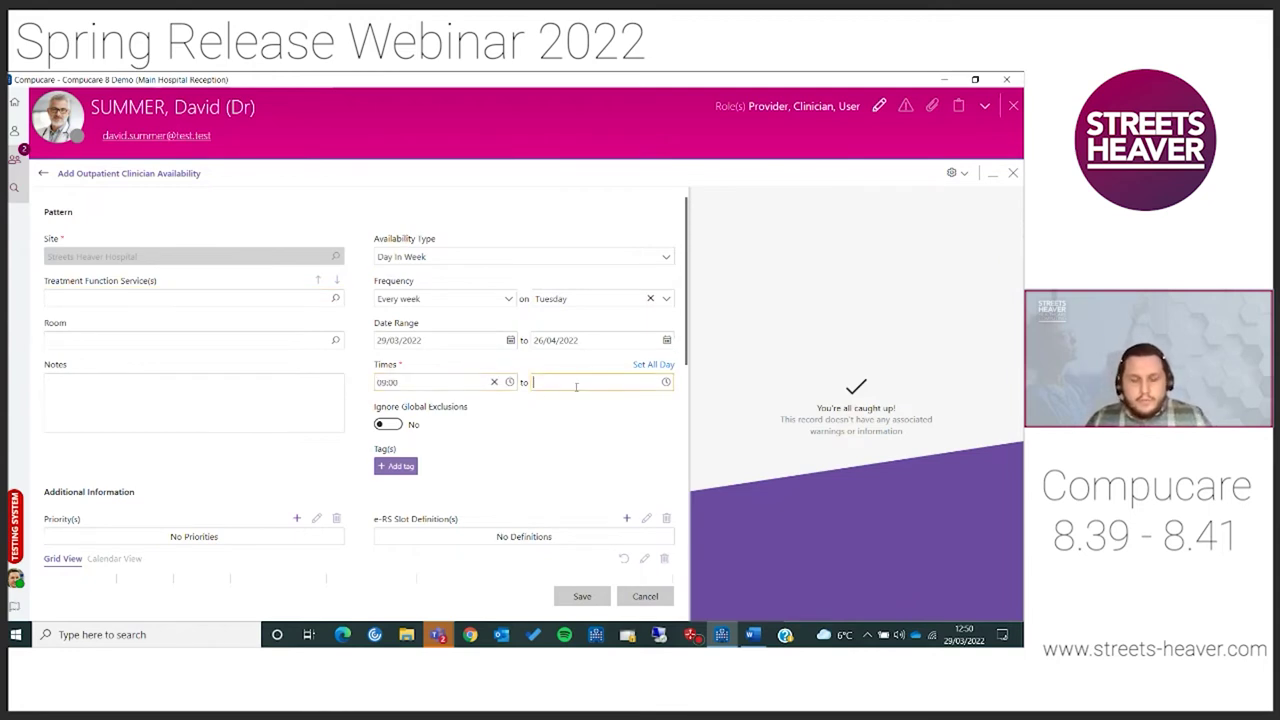
text(17:00)
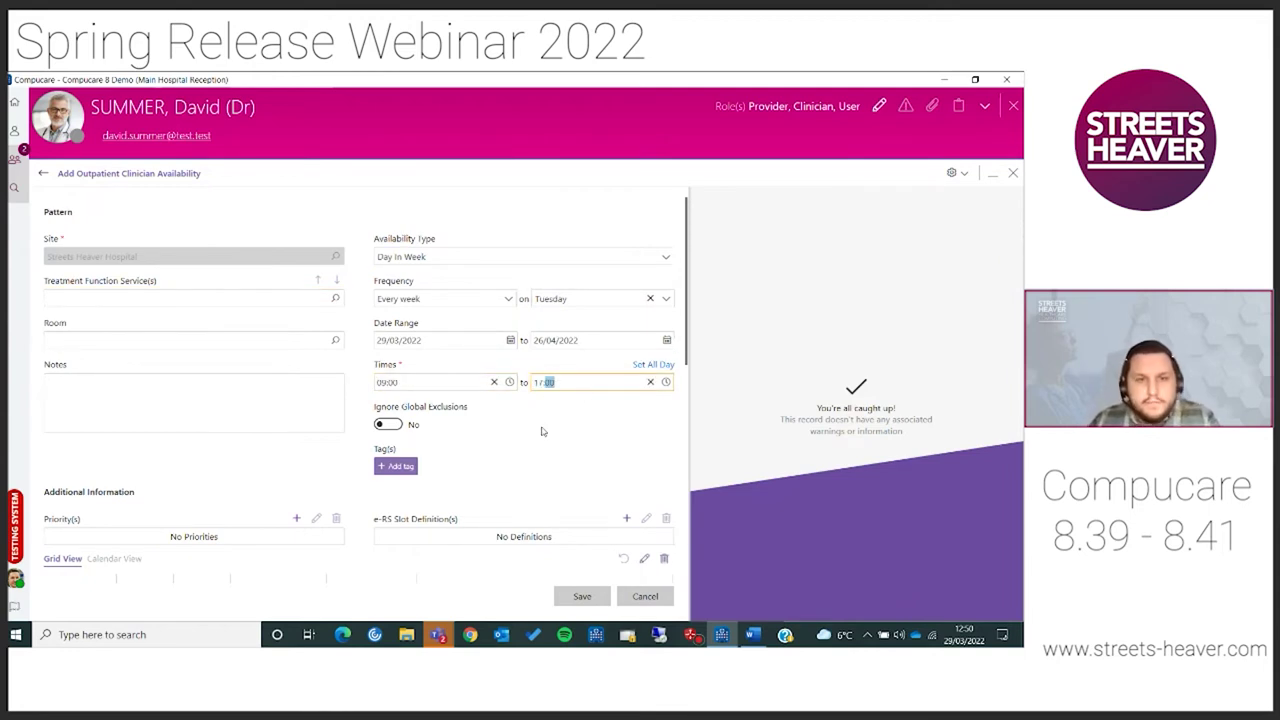
Add the Injections/Vaccinations tag to the new outpatient availability and save it.
scroll(490, 446, down, 1)
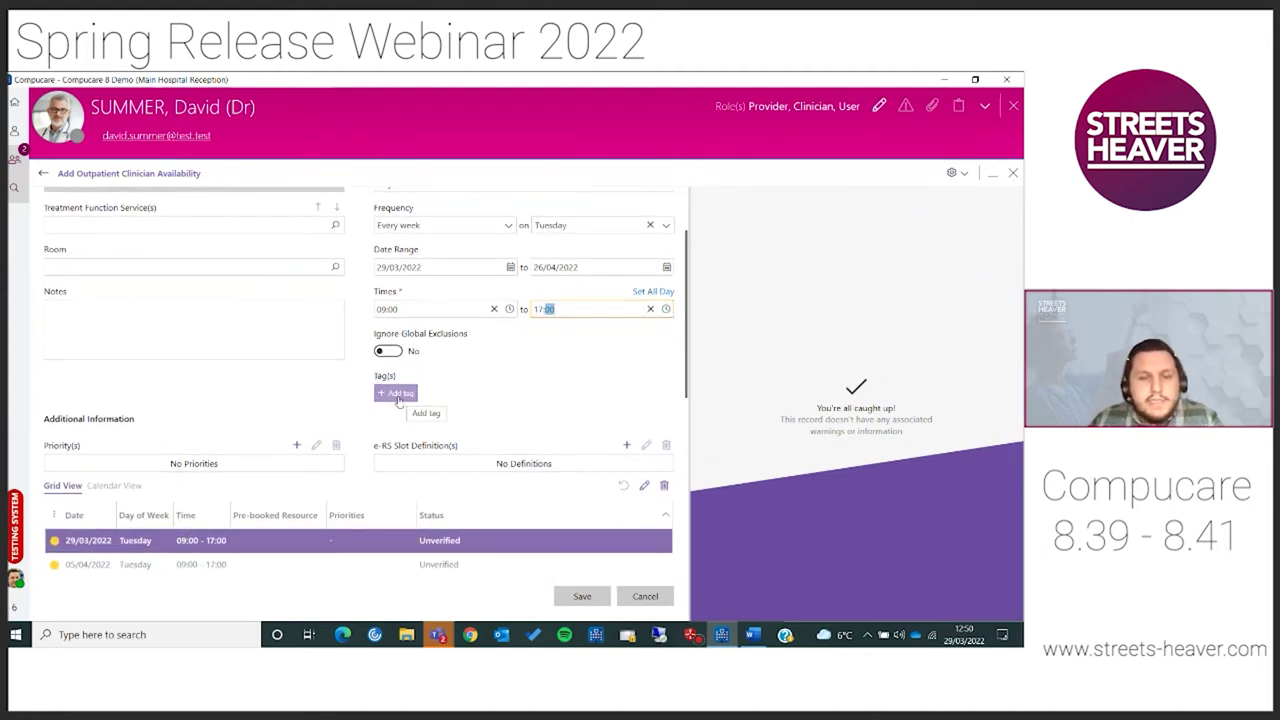
scroll(401, 398, up, 1)
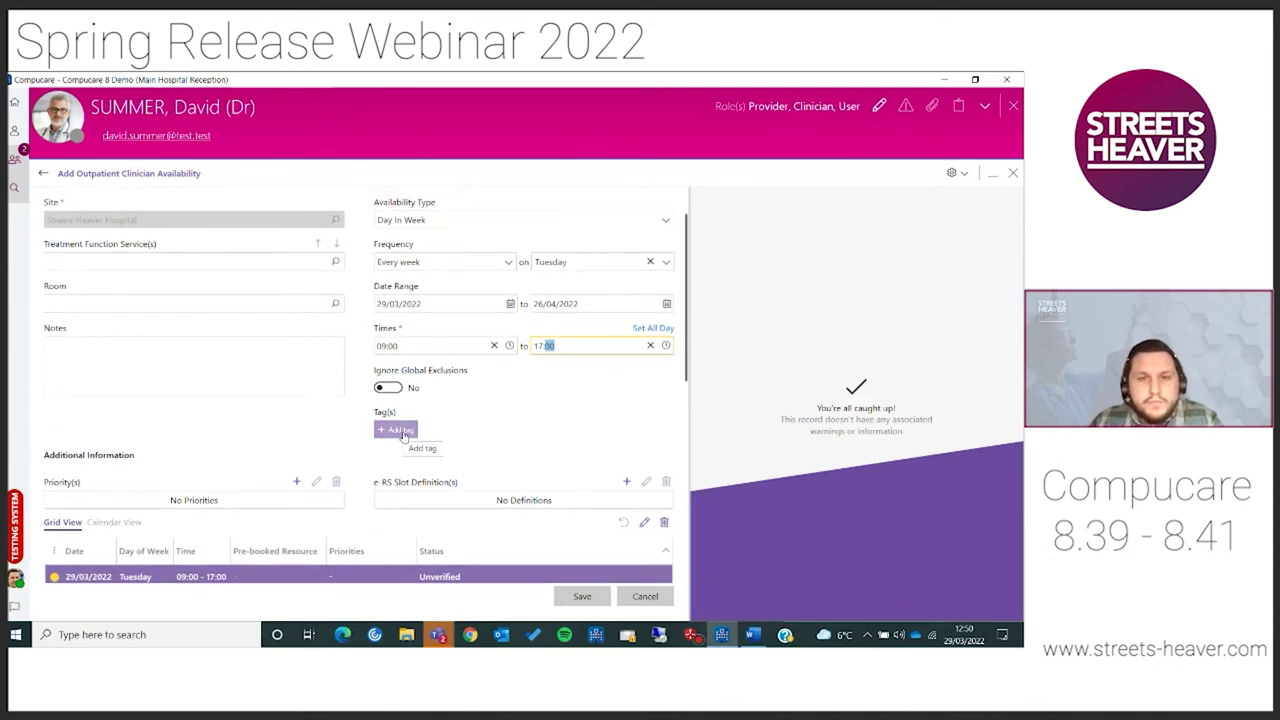
click(403, 434)
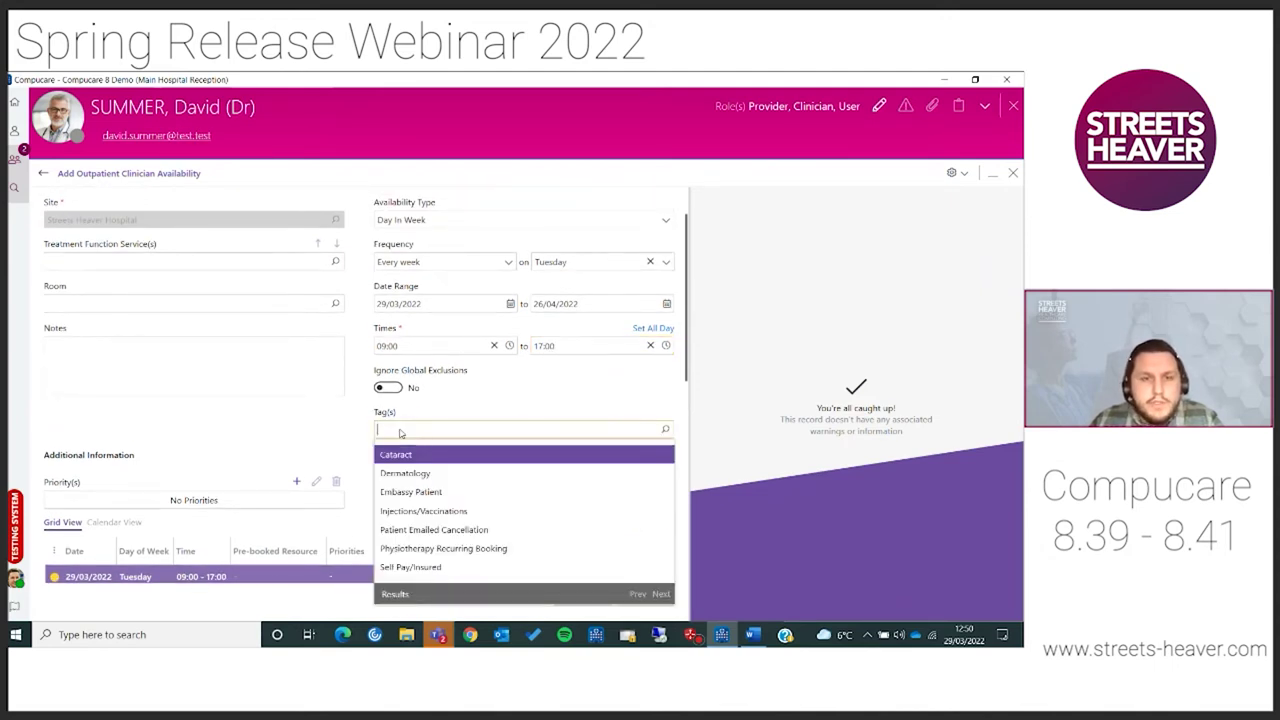
click(464, 512)
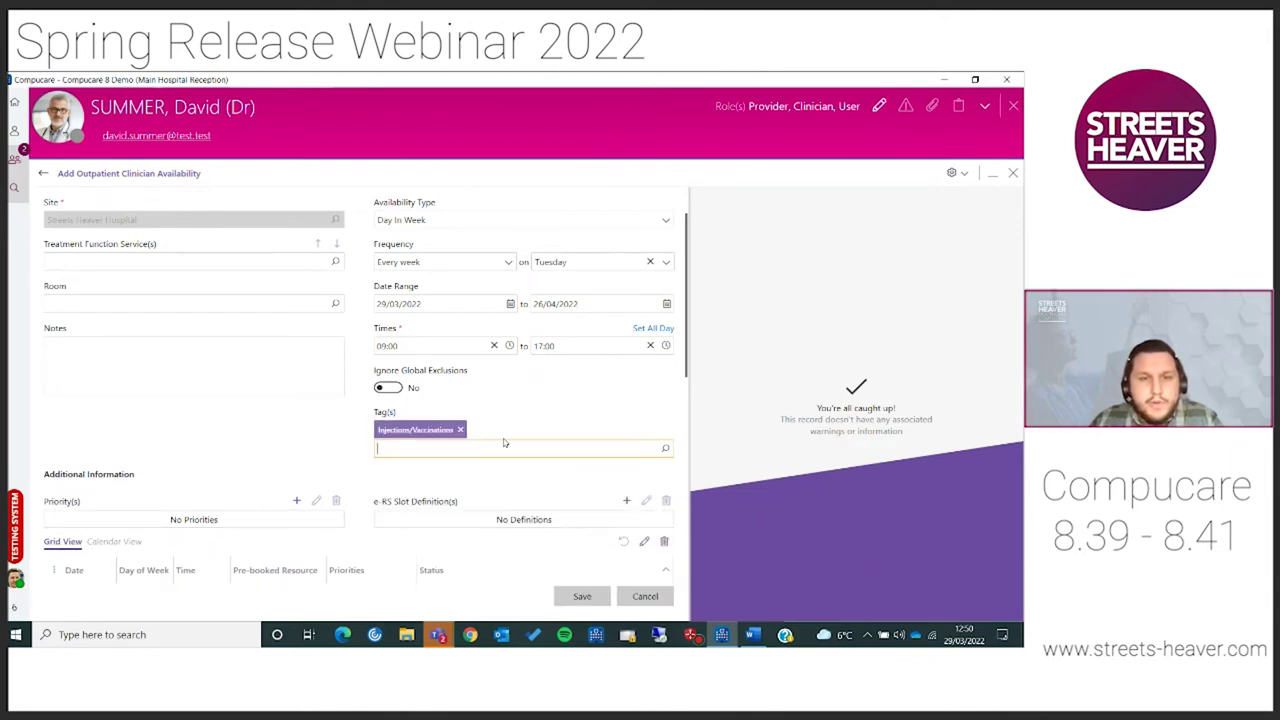
click(582, 596)
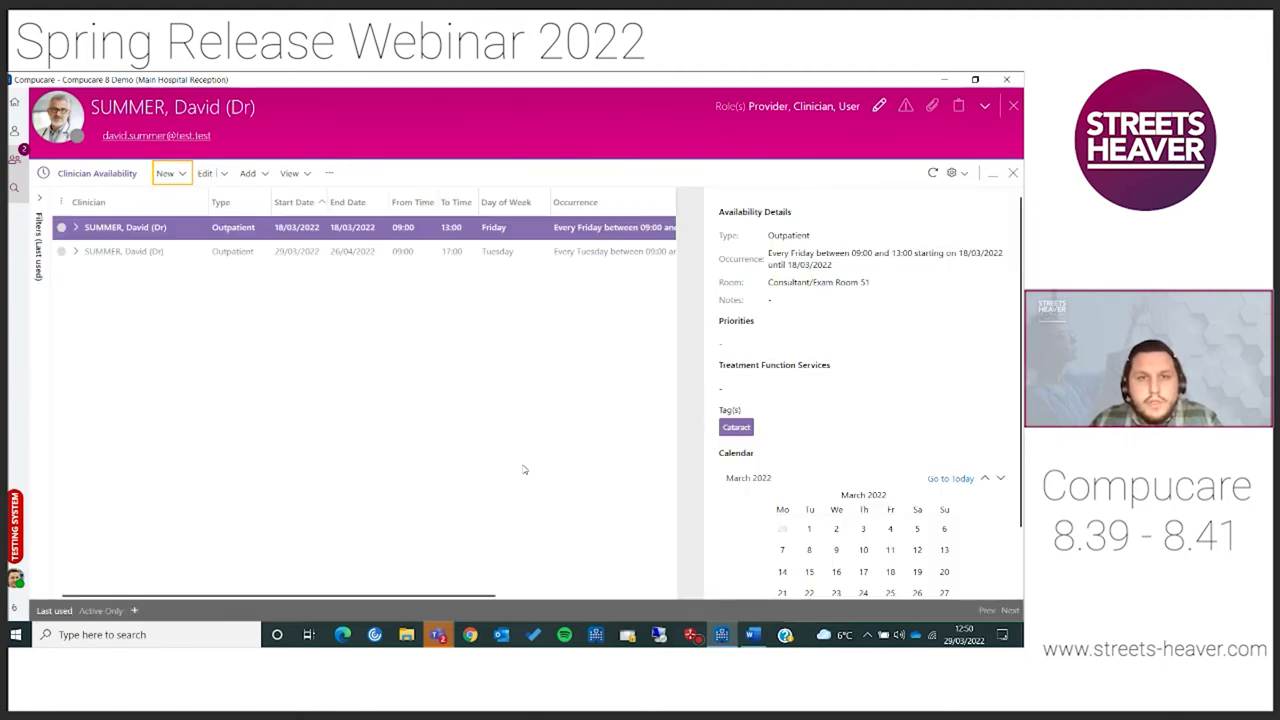
Check the tag on the new Tuesday availability pattern and on its individual dates.
click(296, 256)
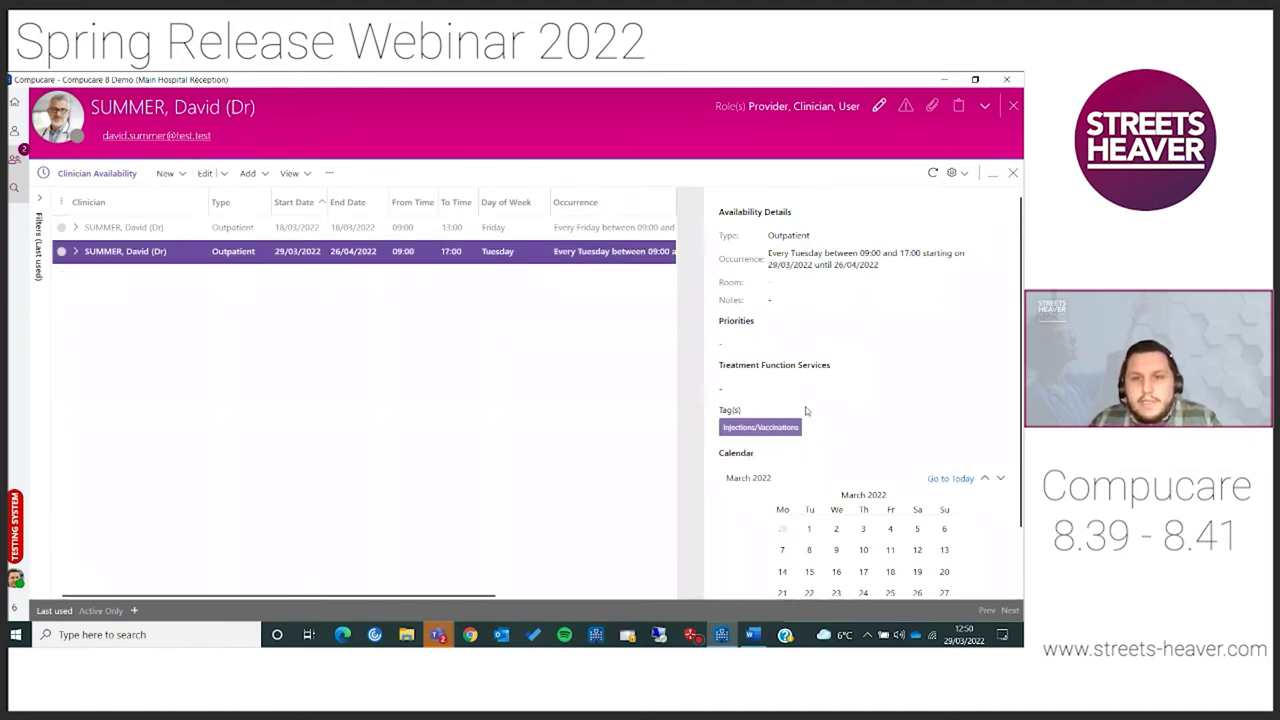
click(75, 252)
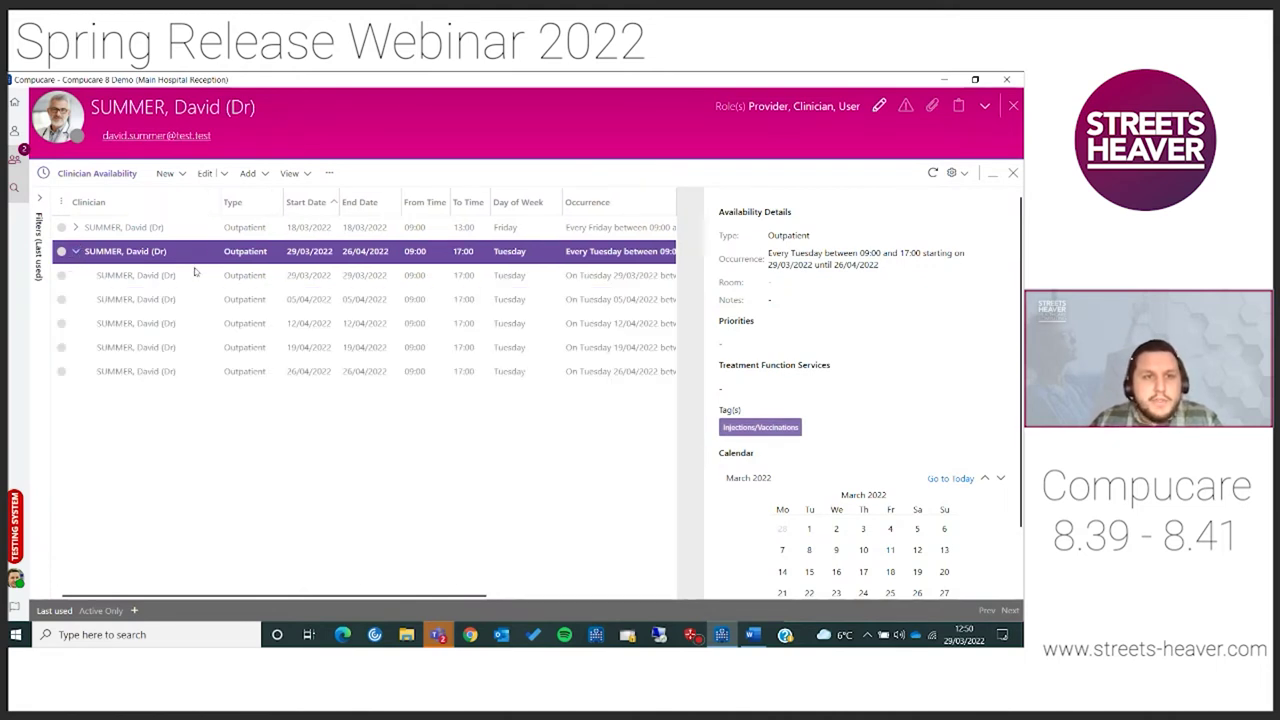
click(279, 283)
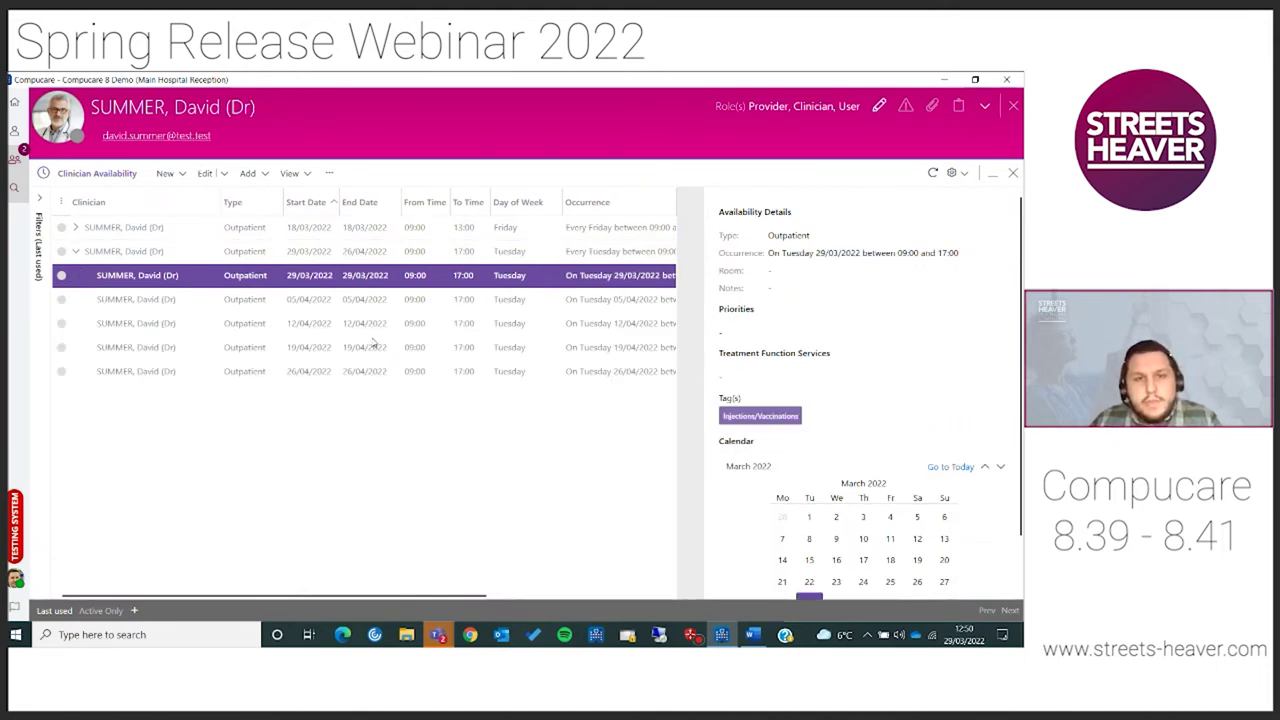
click(313, 305)
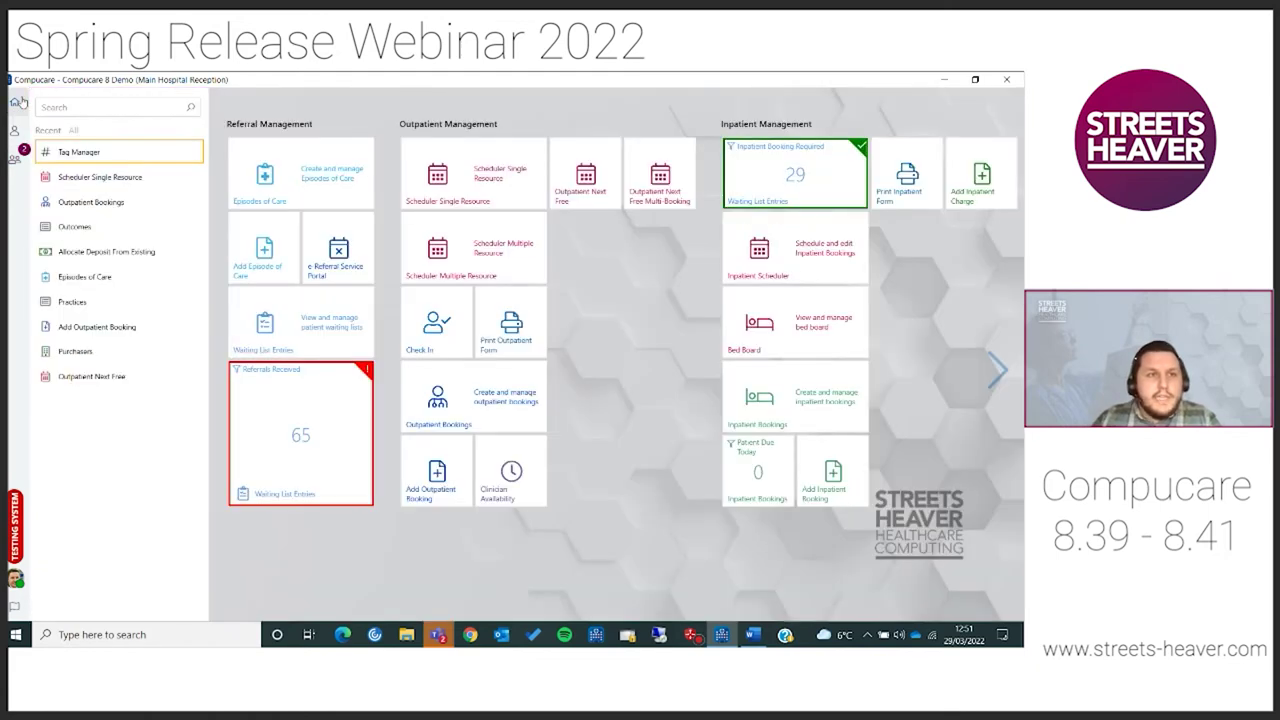
Search the single resource scheduler for the clinician's availability with the Injections/Vaccinations tag.
click(148, 180)
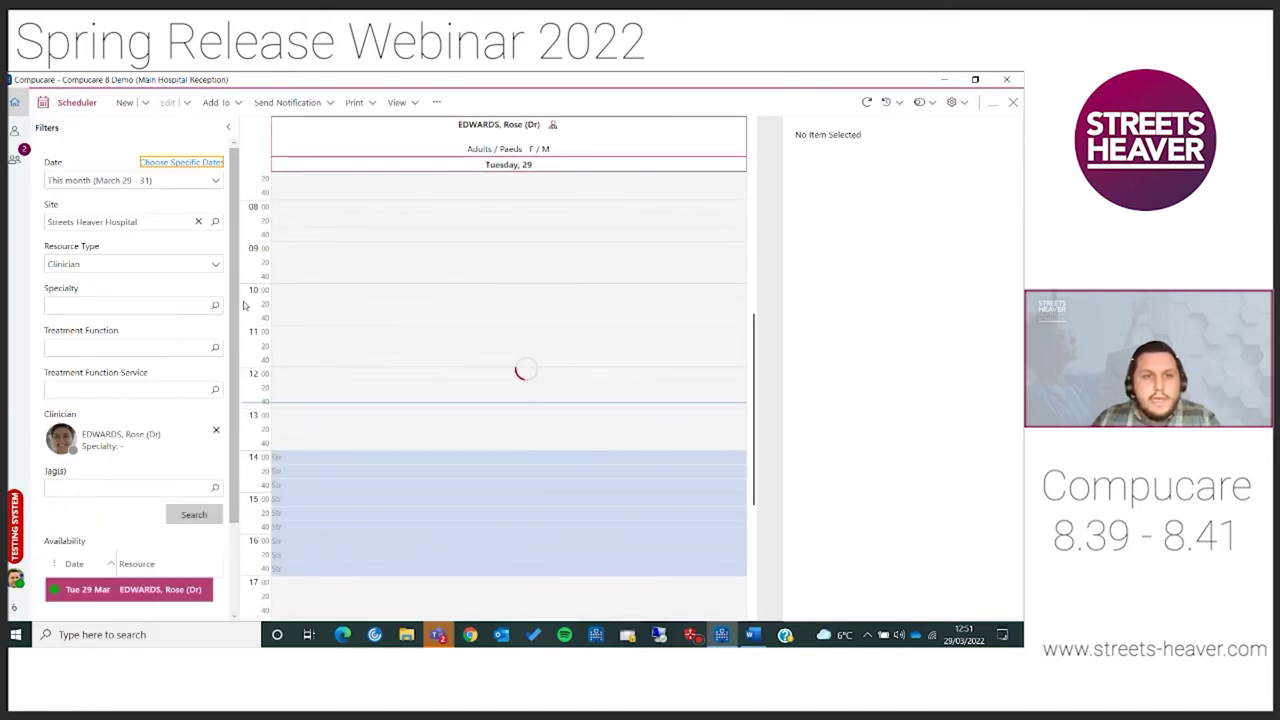
click(216, 432)
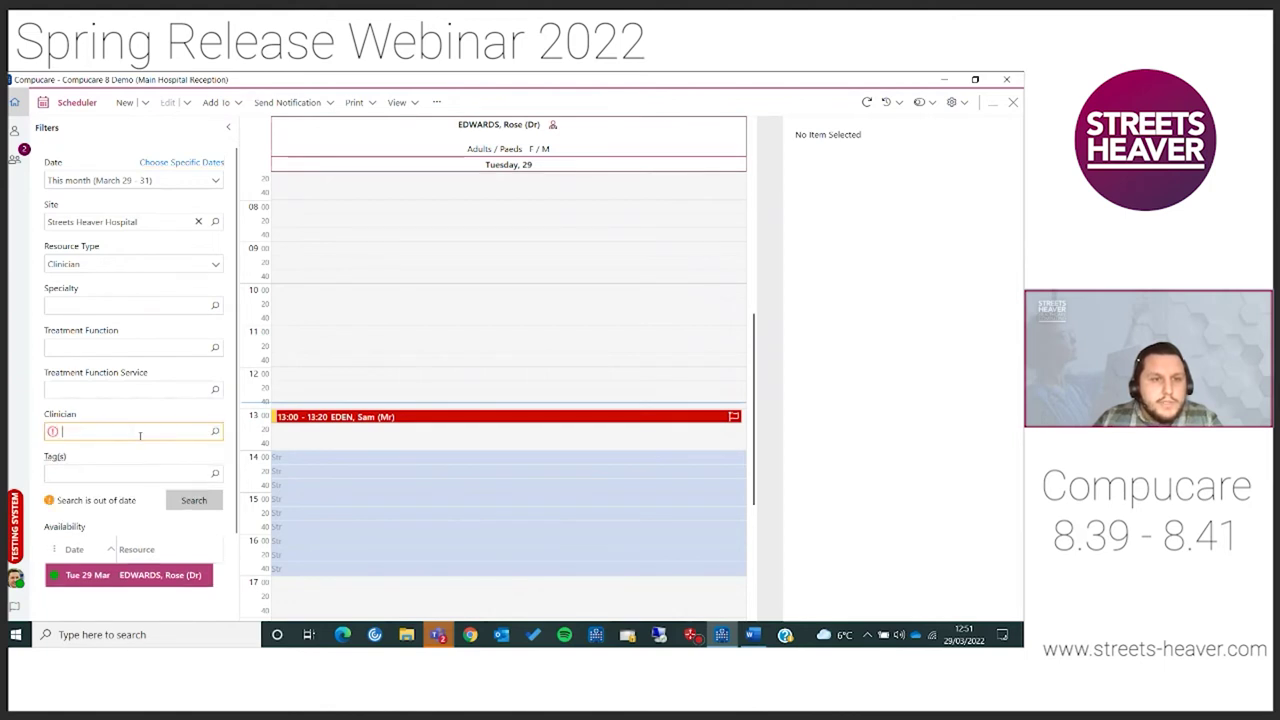
text(summer)
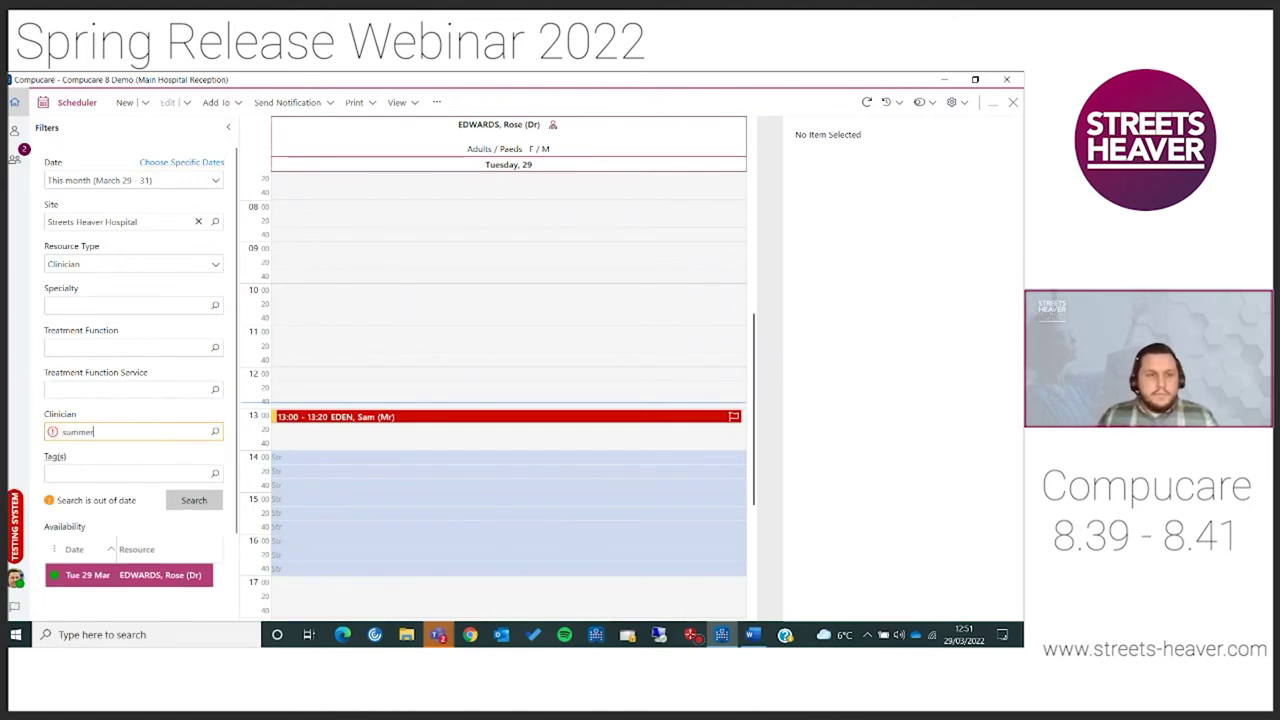
click(133, 443)
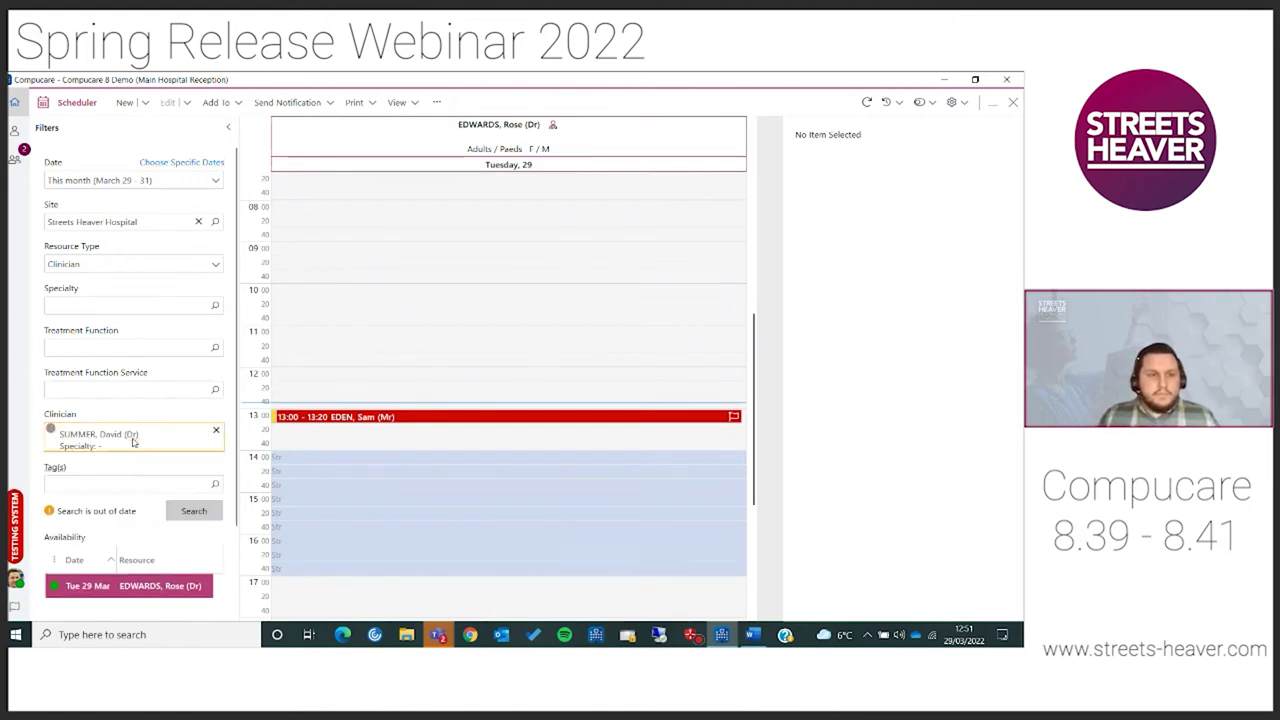
click(214, 487)
click(124, 352)
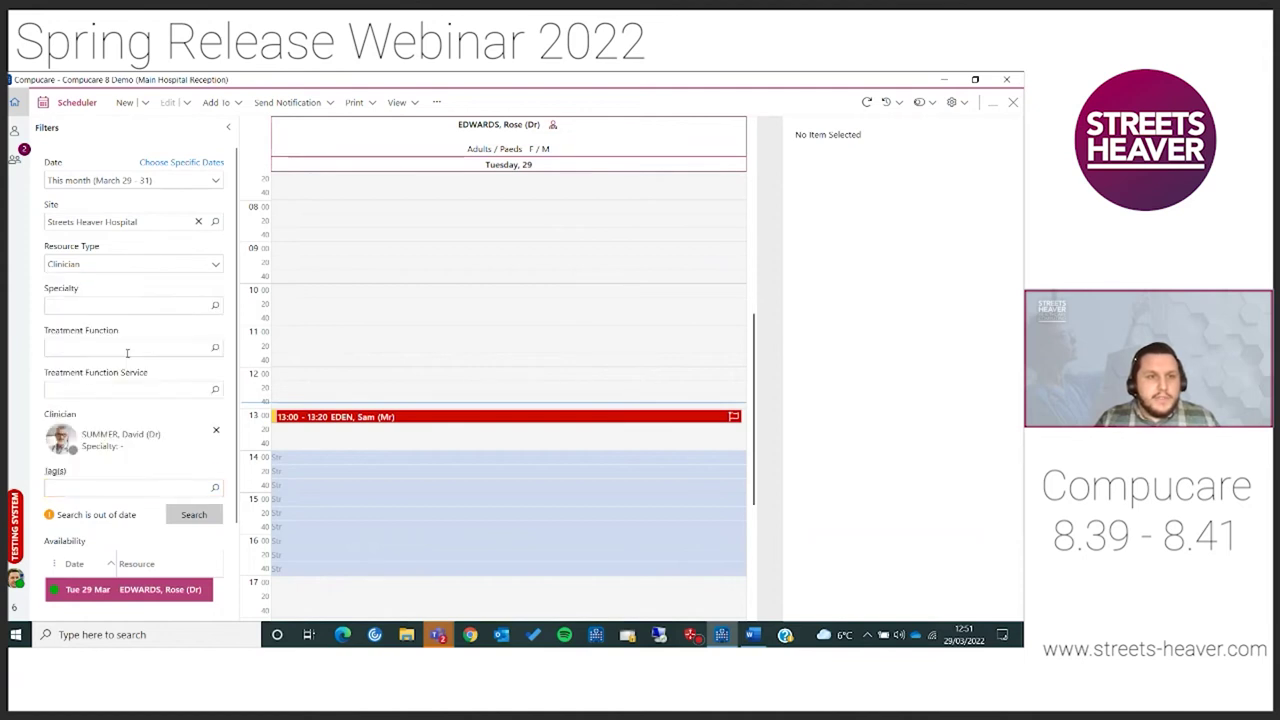
click(193, 515)
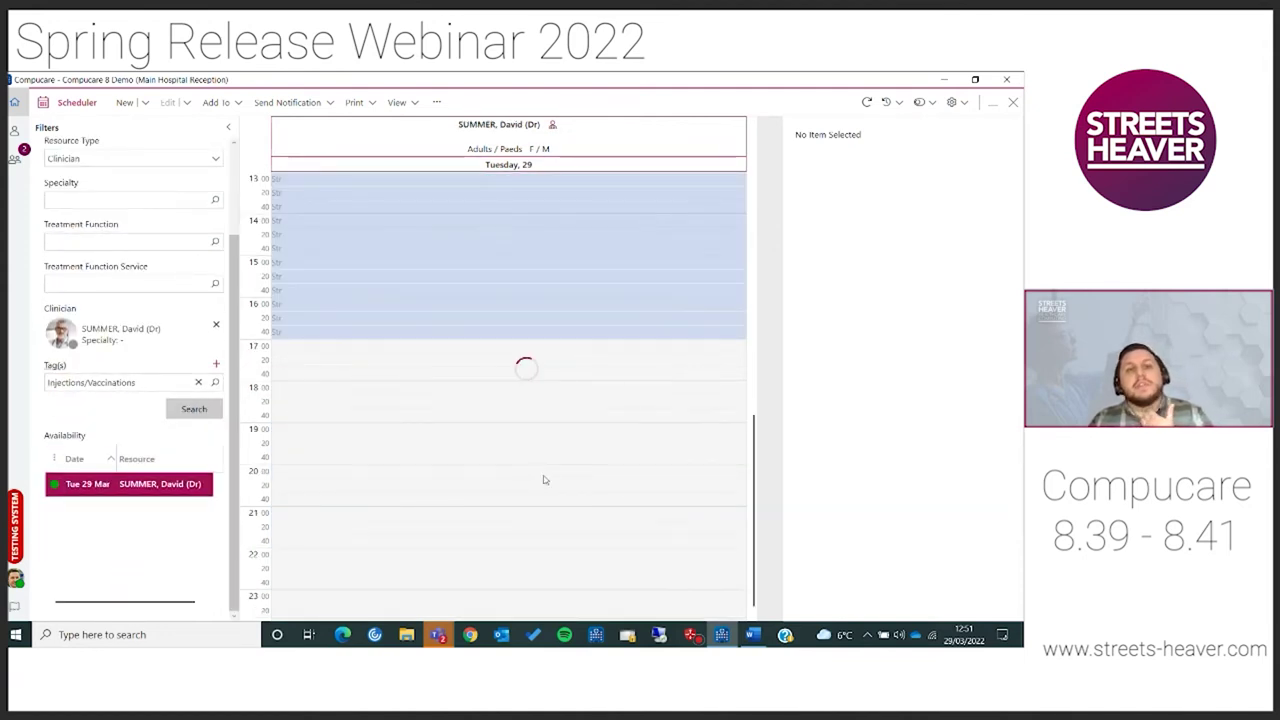
Inspect the tagged slot's details, then view several clinicians side by side and compare the tags on their available slots.
scroll(540, 477, up, 3)
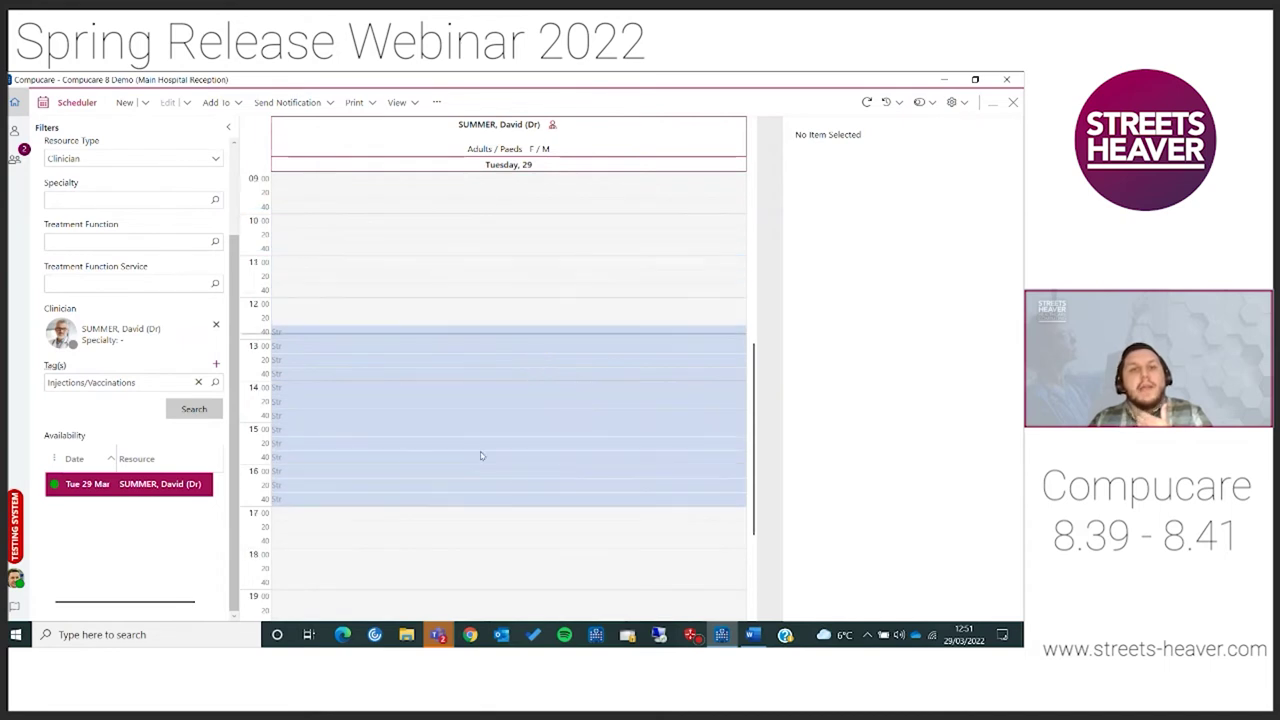
click(403, 338)
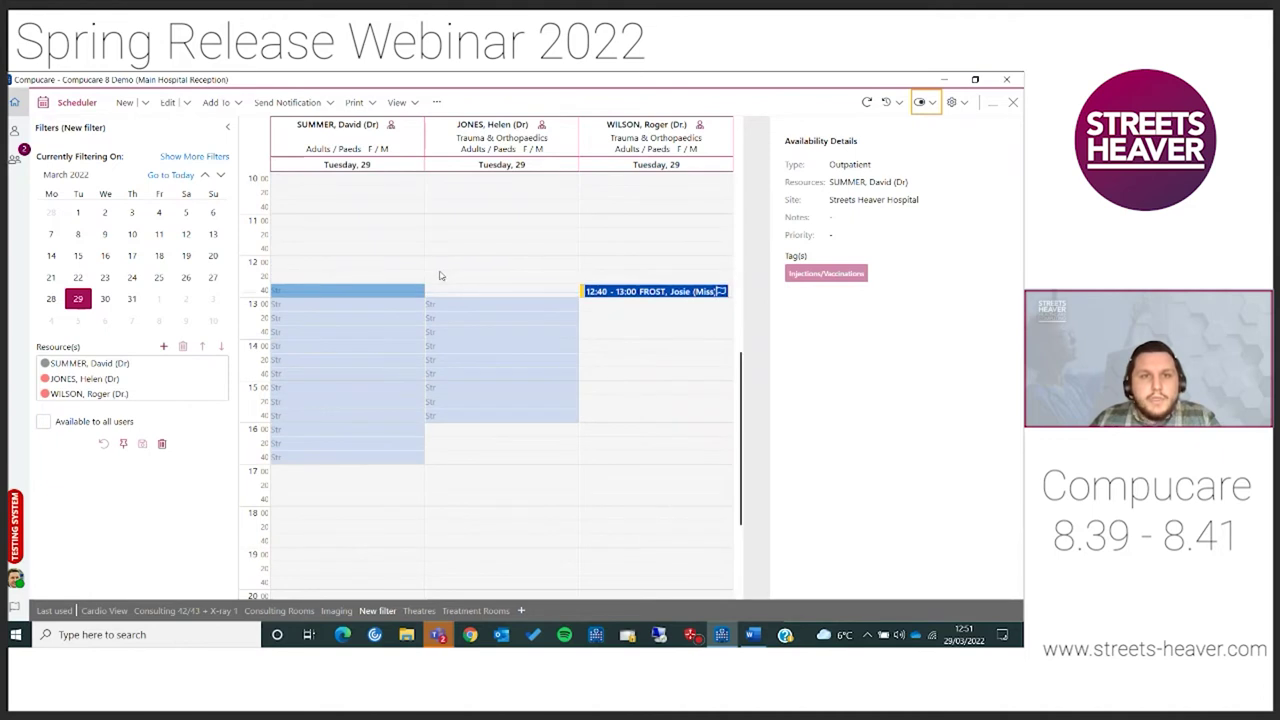
click(352, 304)
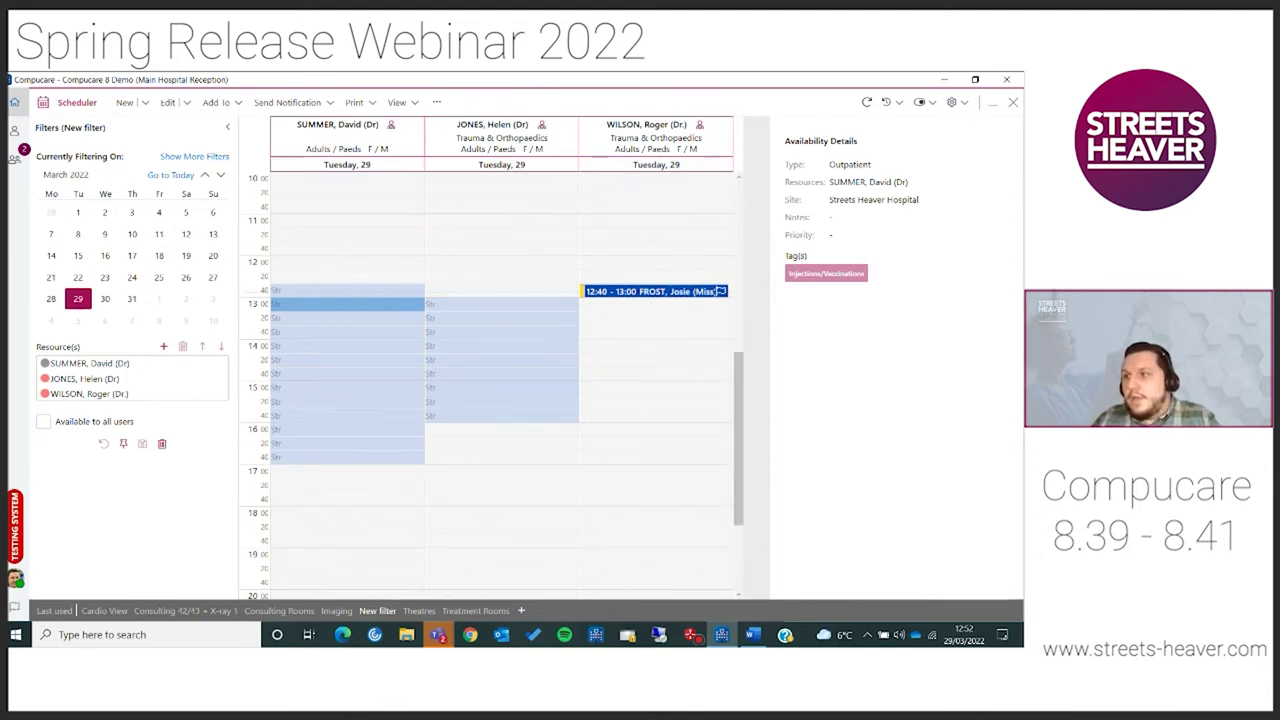
click(519, 310)
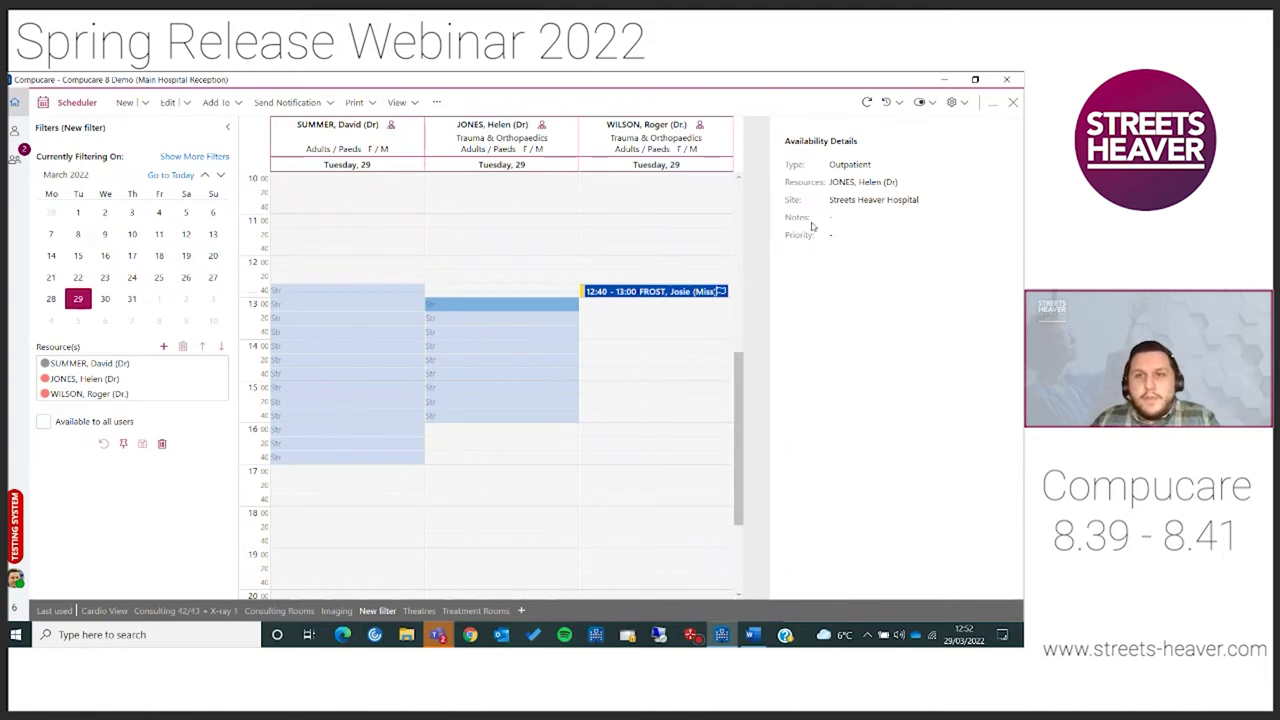
Check the tag on the first clinician's free slot, filter the three-clinician schedule by the Injections/Vaccinations tag, and inspect the remaining slots.
click(377, 294)
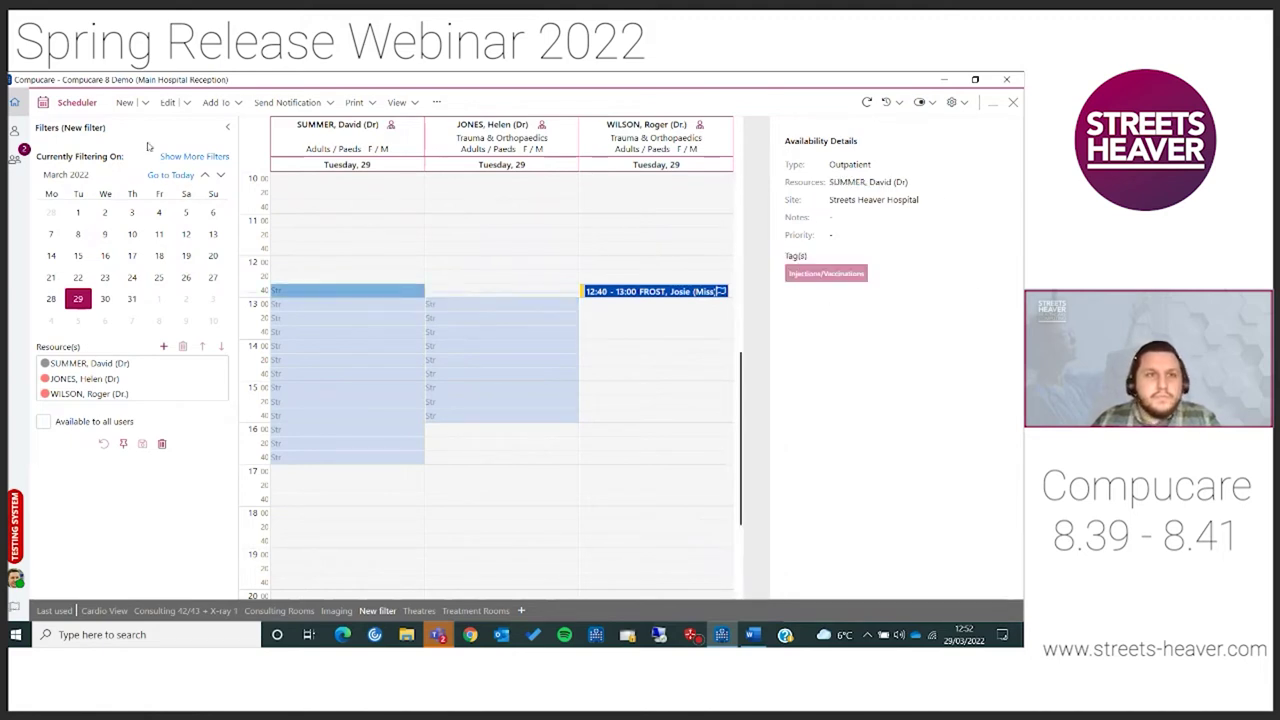
click(204, 159)
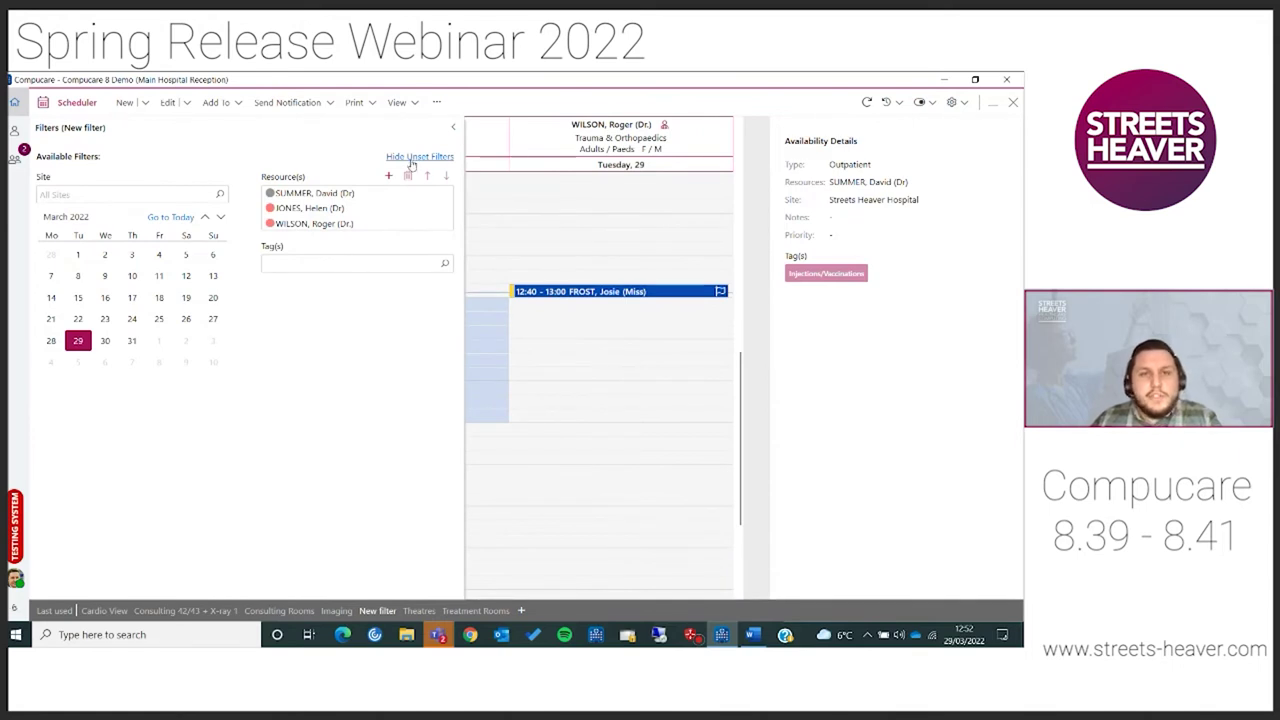
click(381, 263)
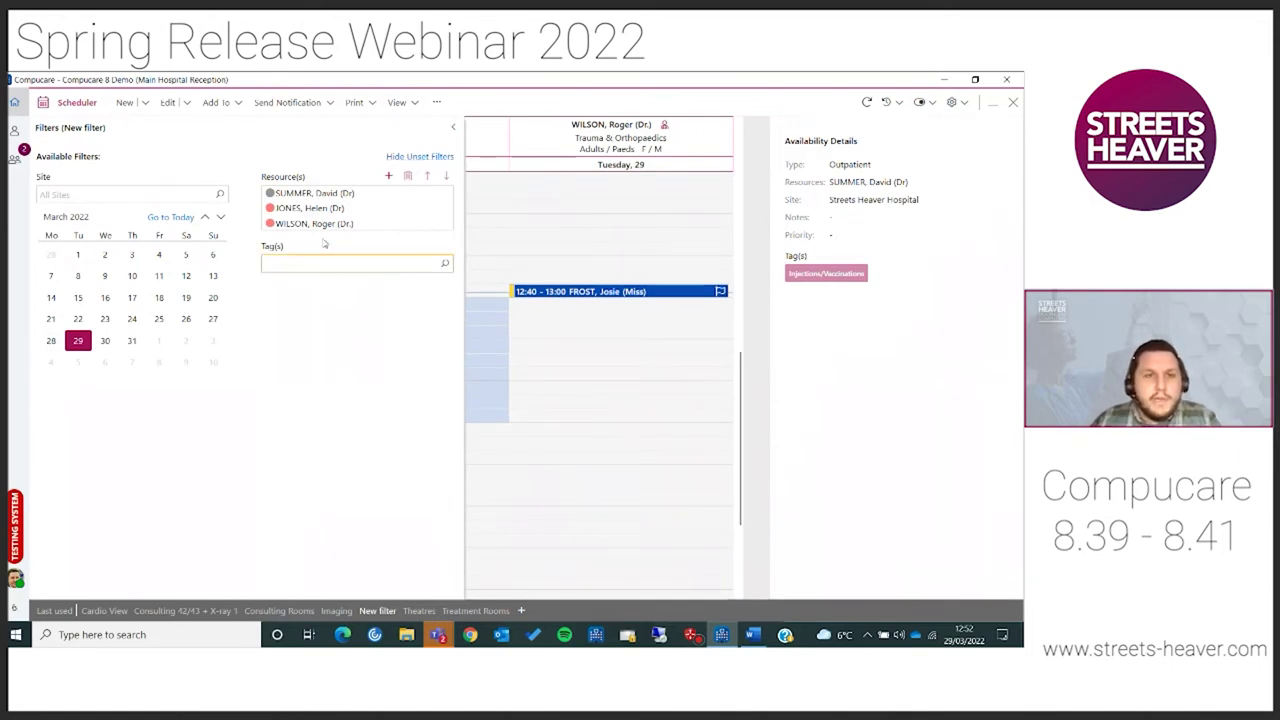
click(444, 266)
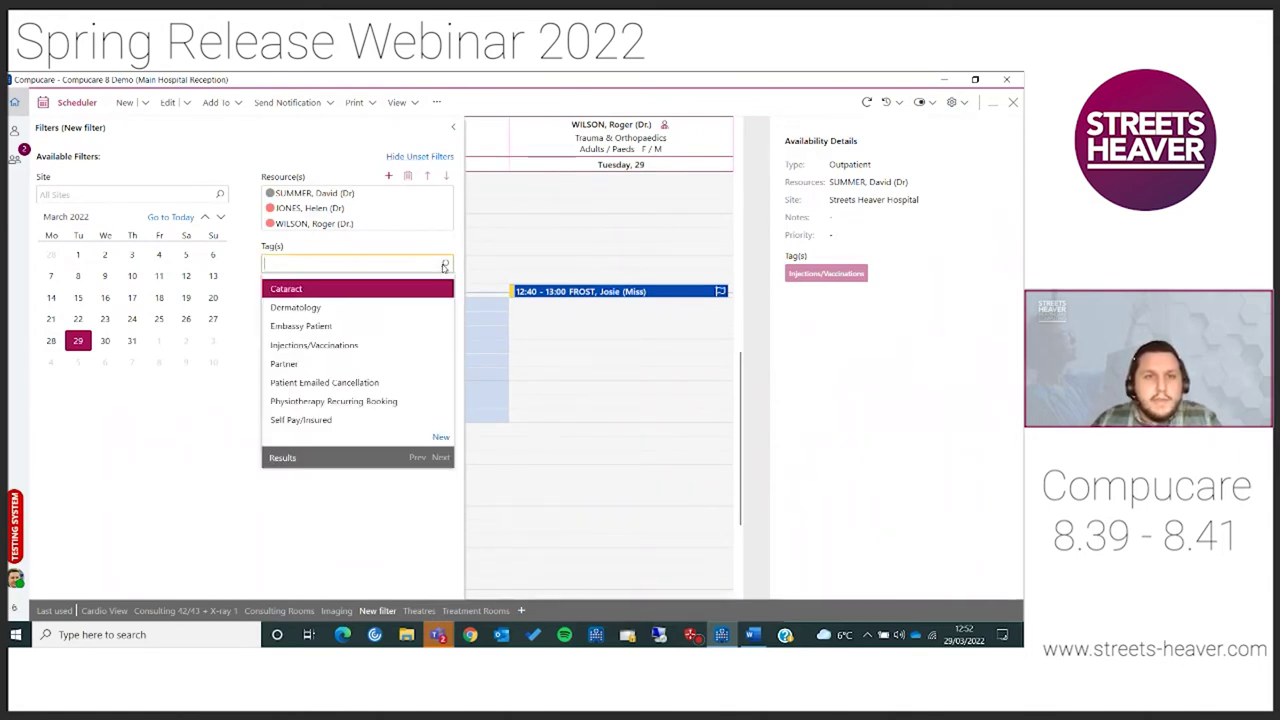
click(342, 345)
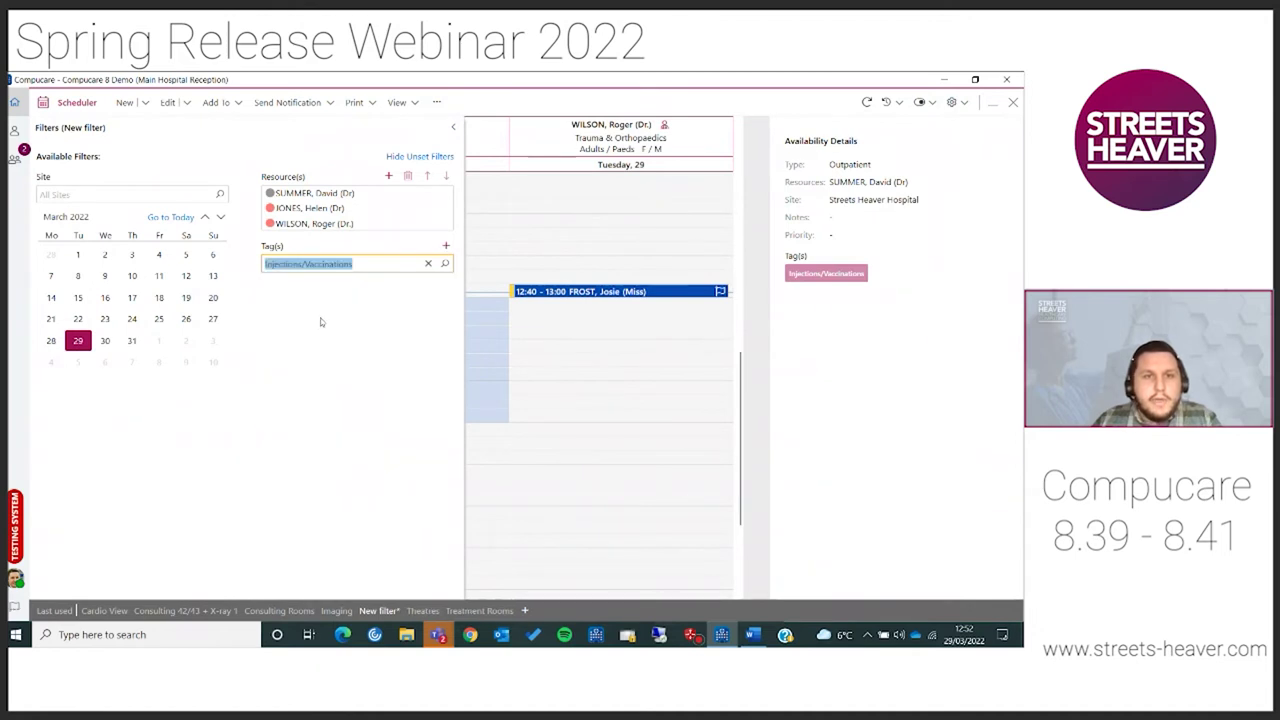
click(455, 131)
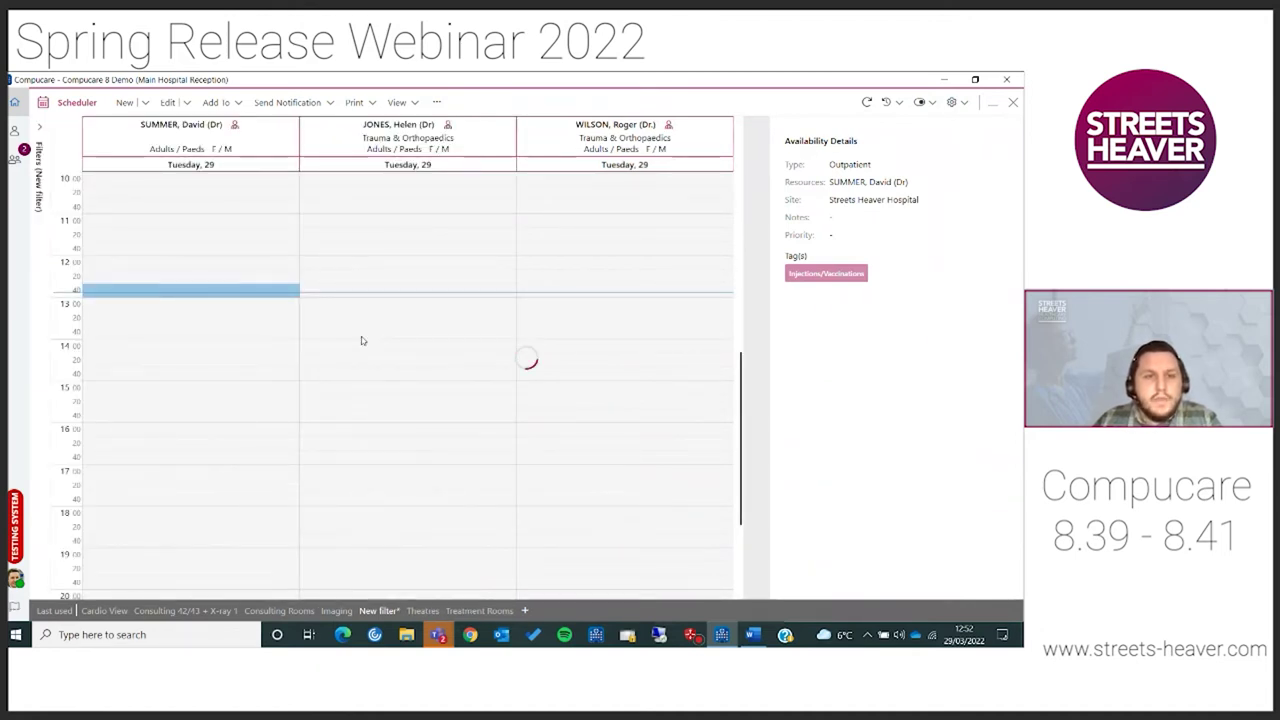
scroll(354, 339, up, 3)
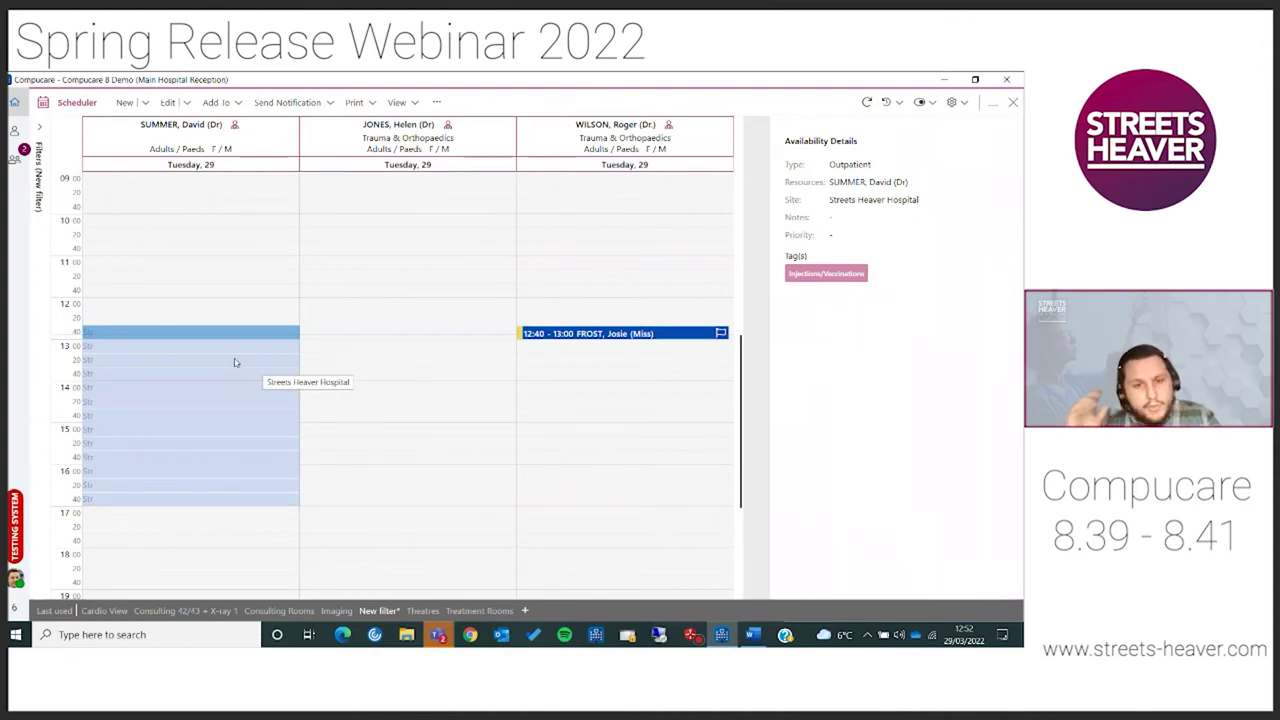
click(388, 336)
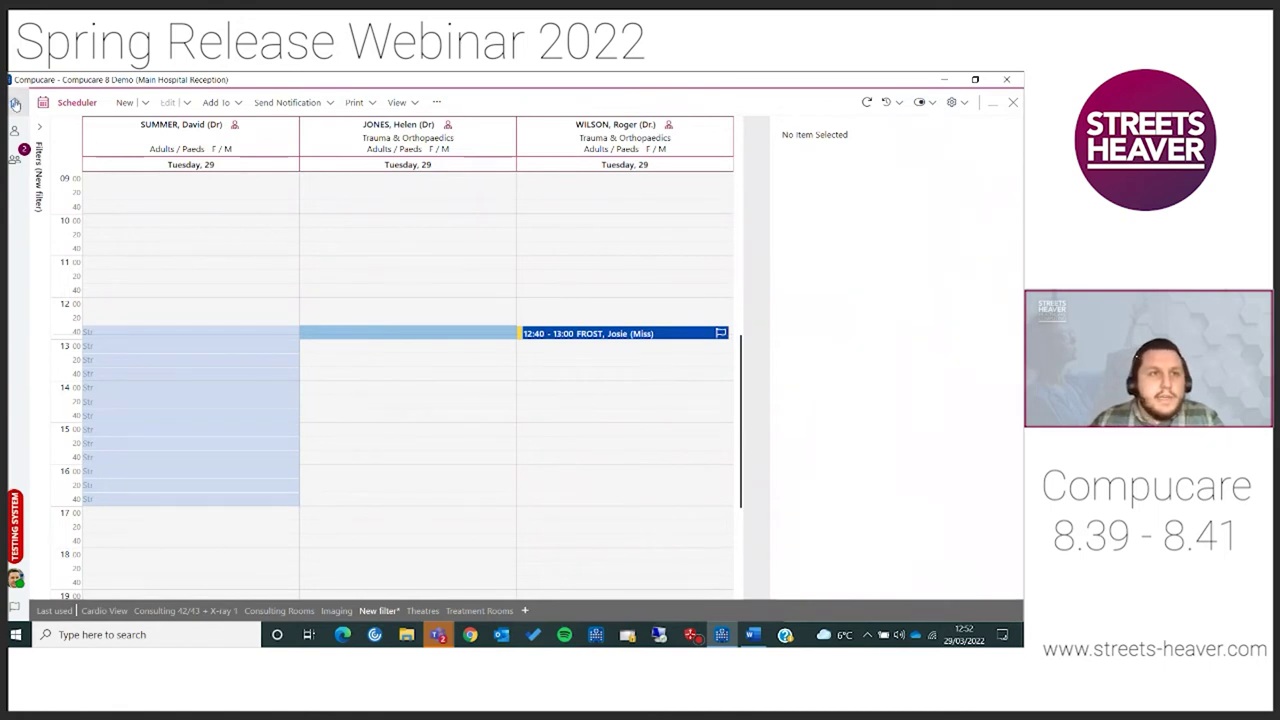
Start an Outpatient Next Free search and set its procedure to Injection into eyelid (C224).
click(15, 104)
click(195, 157)
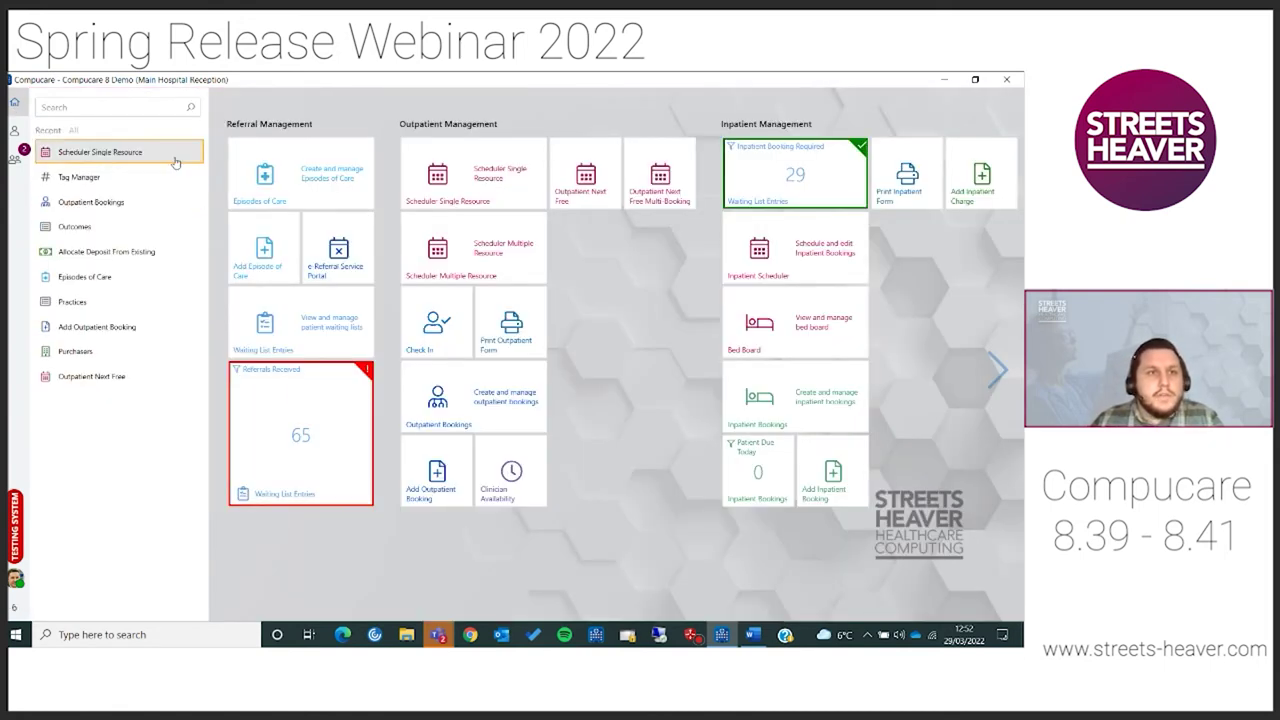
click(131, 381)
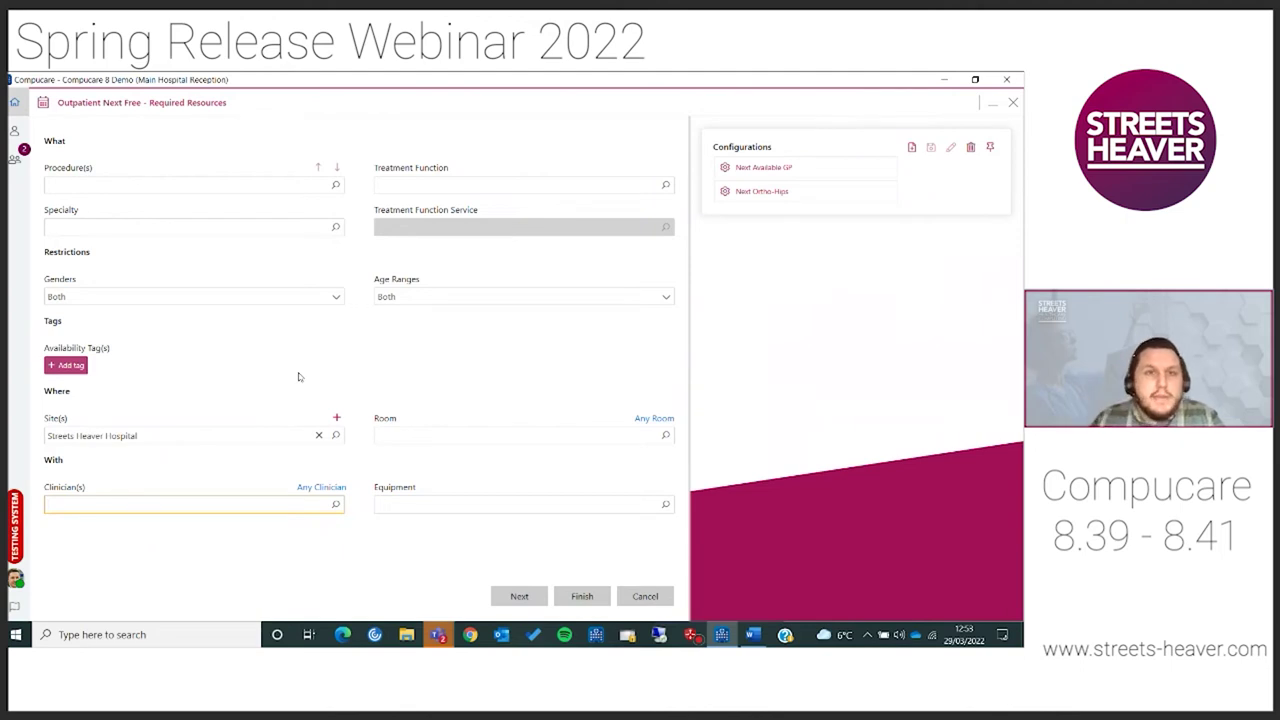
click(232, 186)
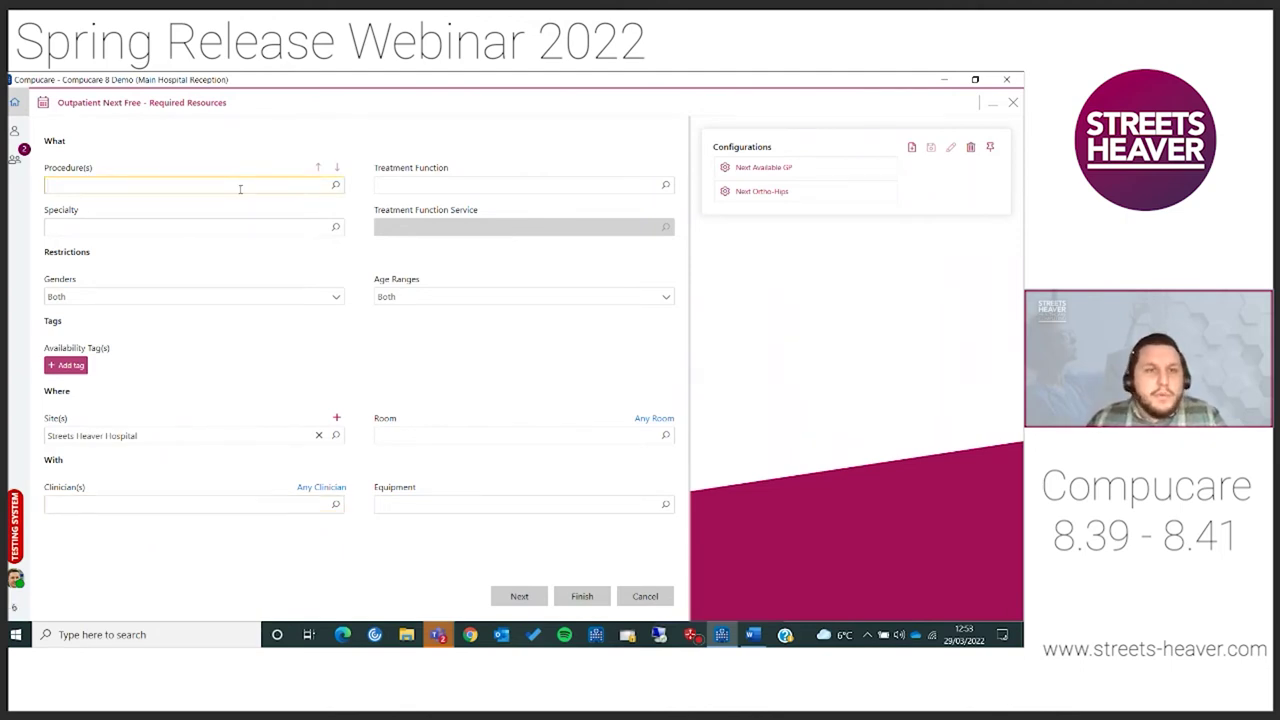
click(336, 186)
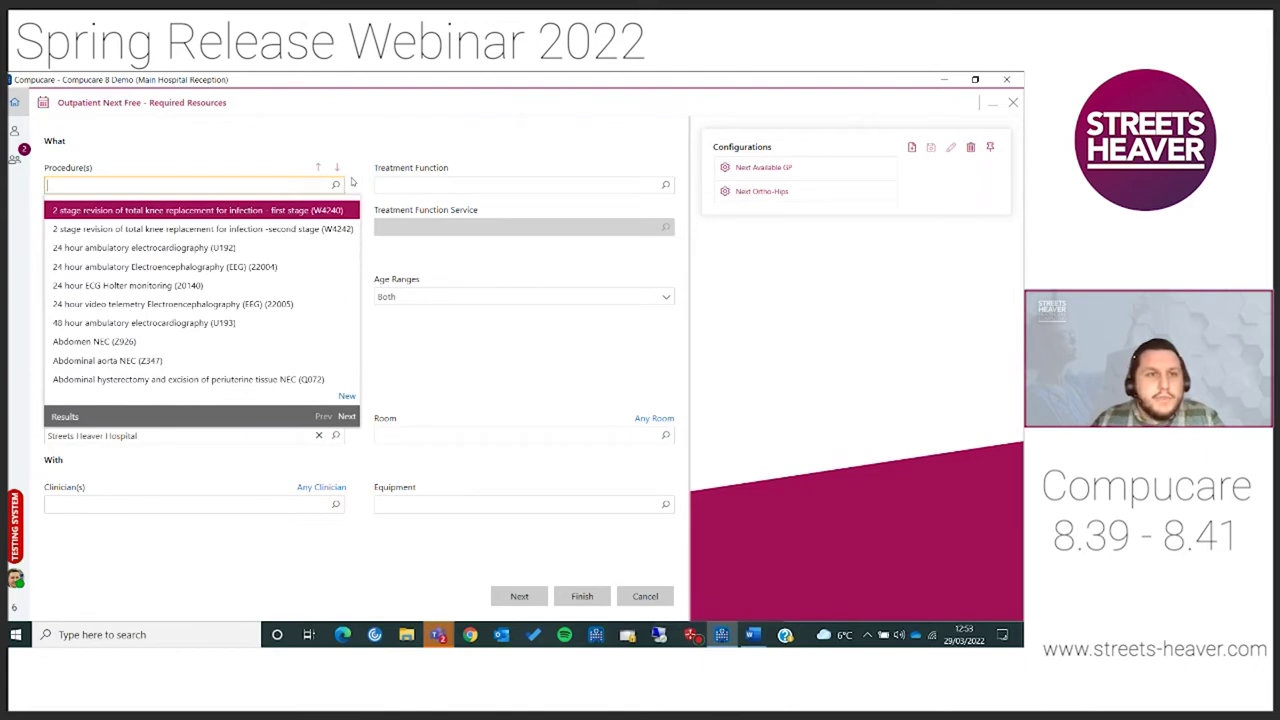
click(258, 186)
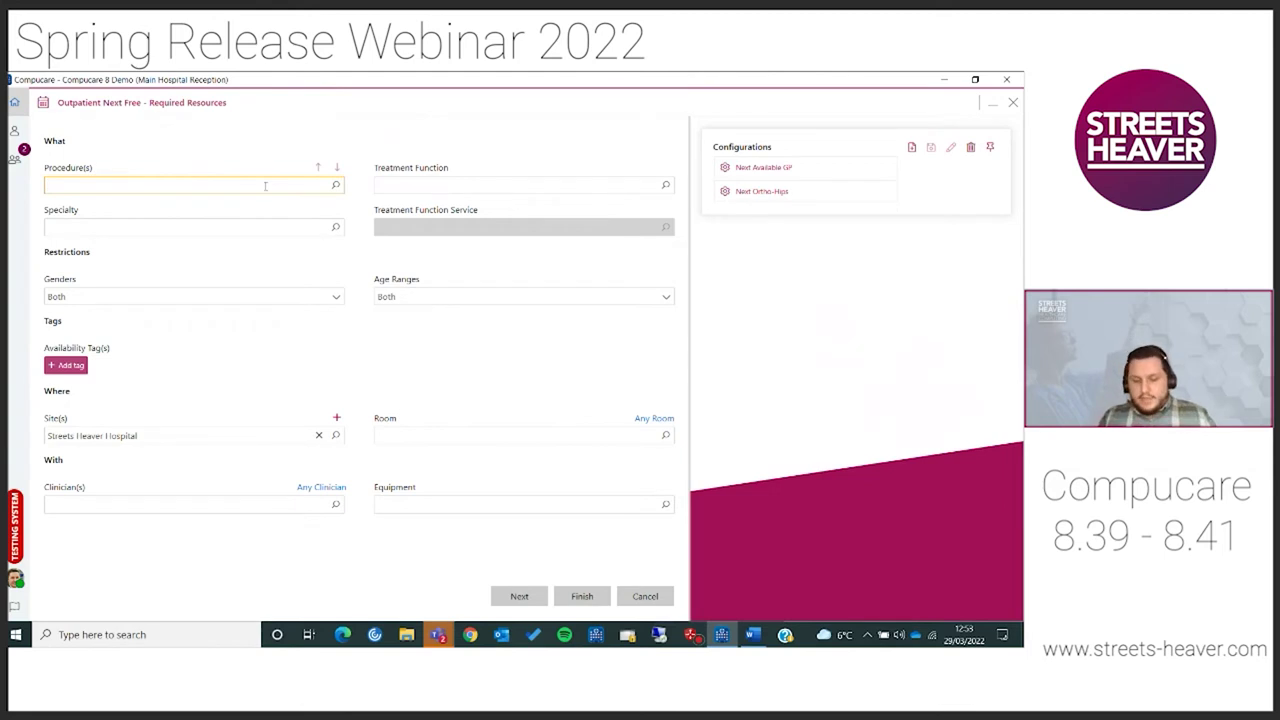
text(Injection)
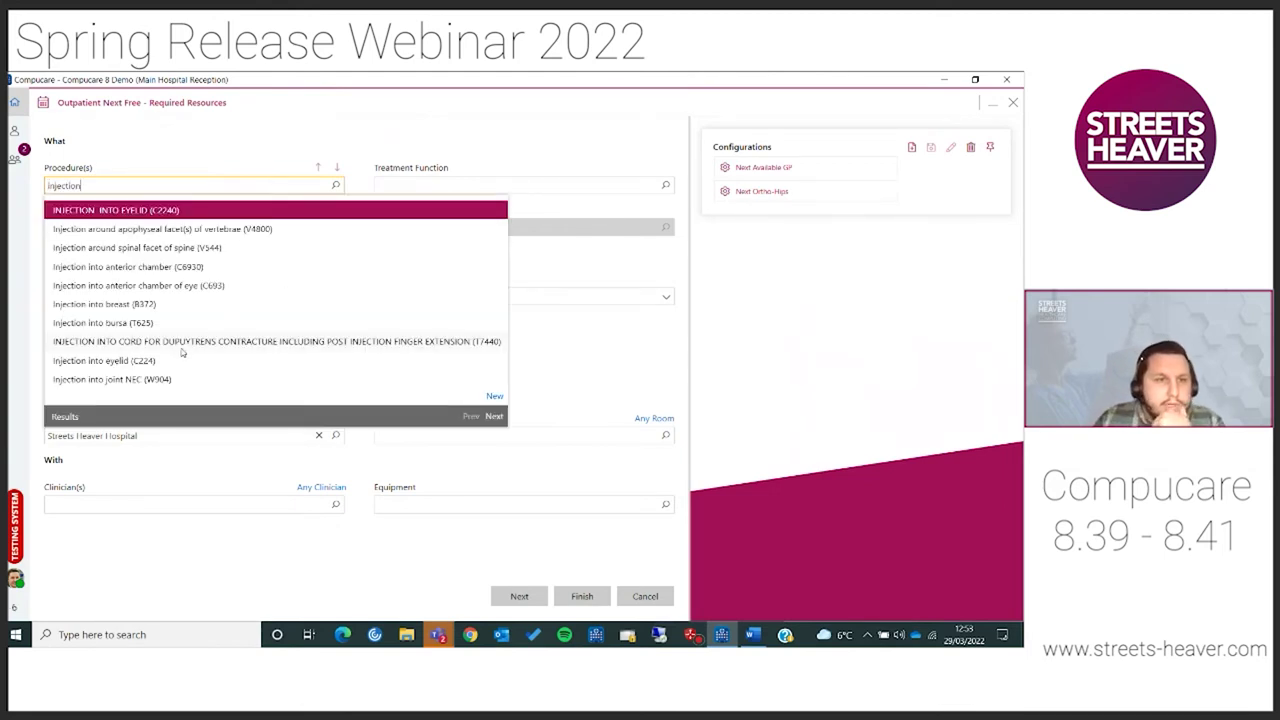
click(167, 365)
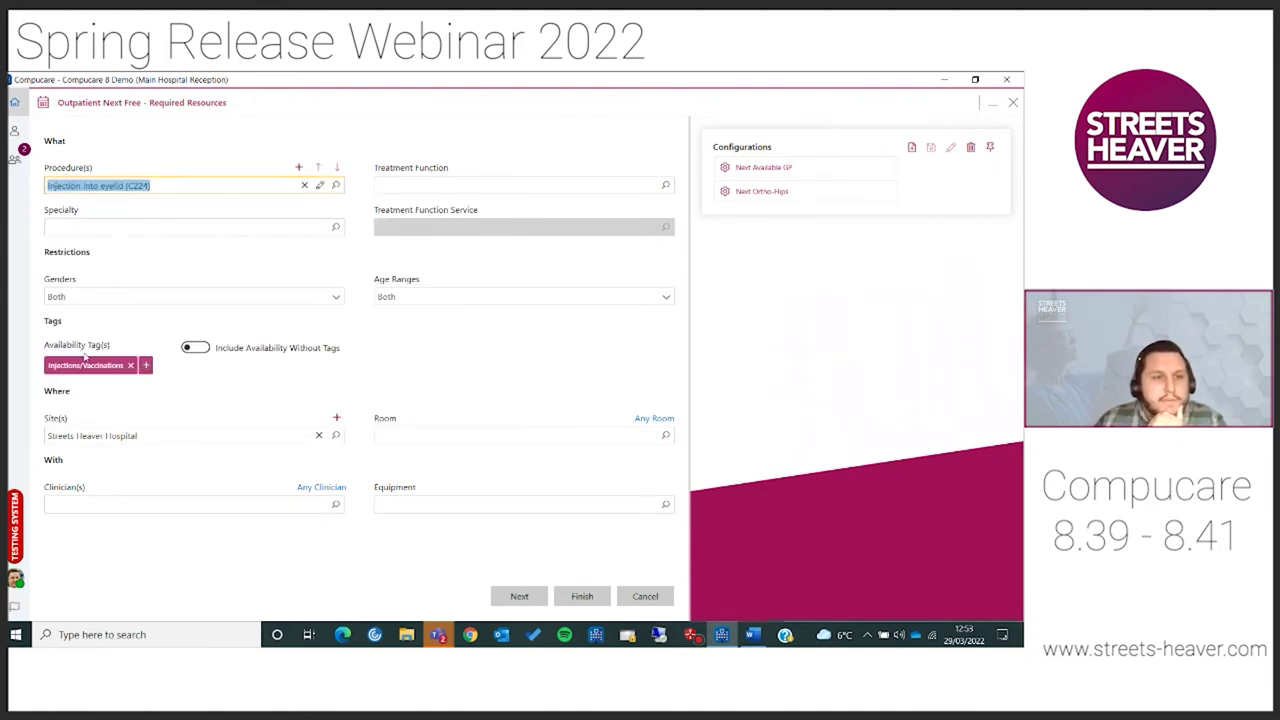
Search across any clinician, view the afternoon times for Tue 29 Mar 2022, and leave without reserving one.
click(322, 488)
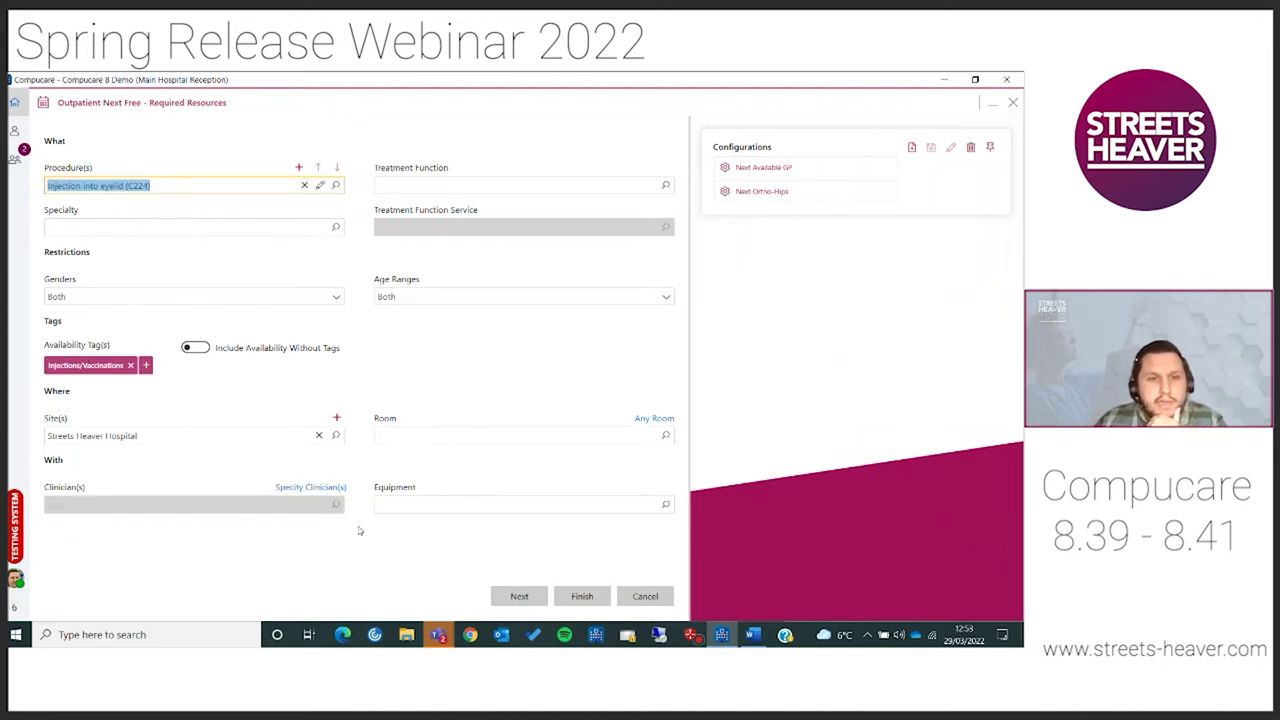
key(Return)
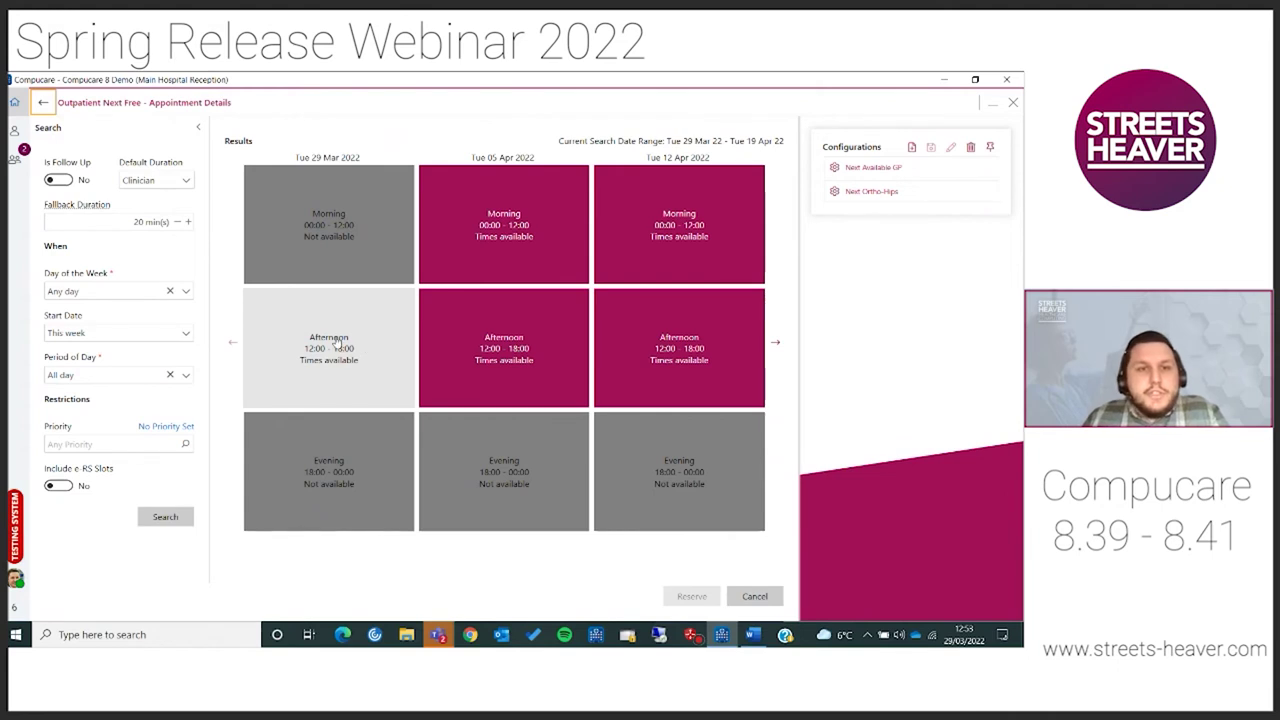
click(334, 352)
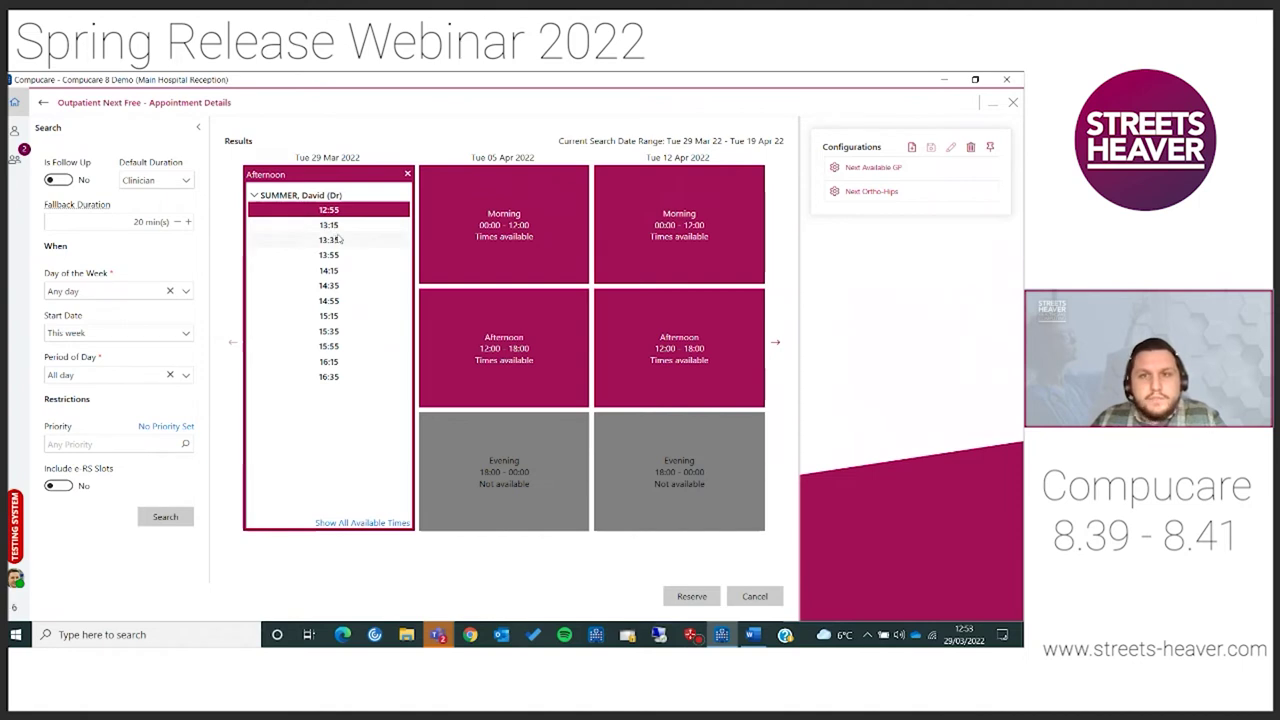
click(770, 598)
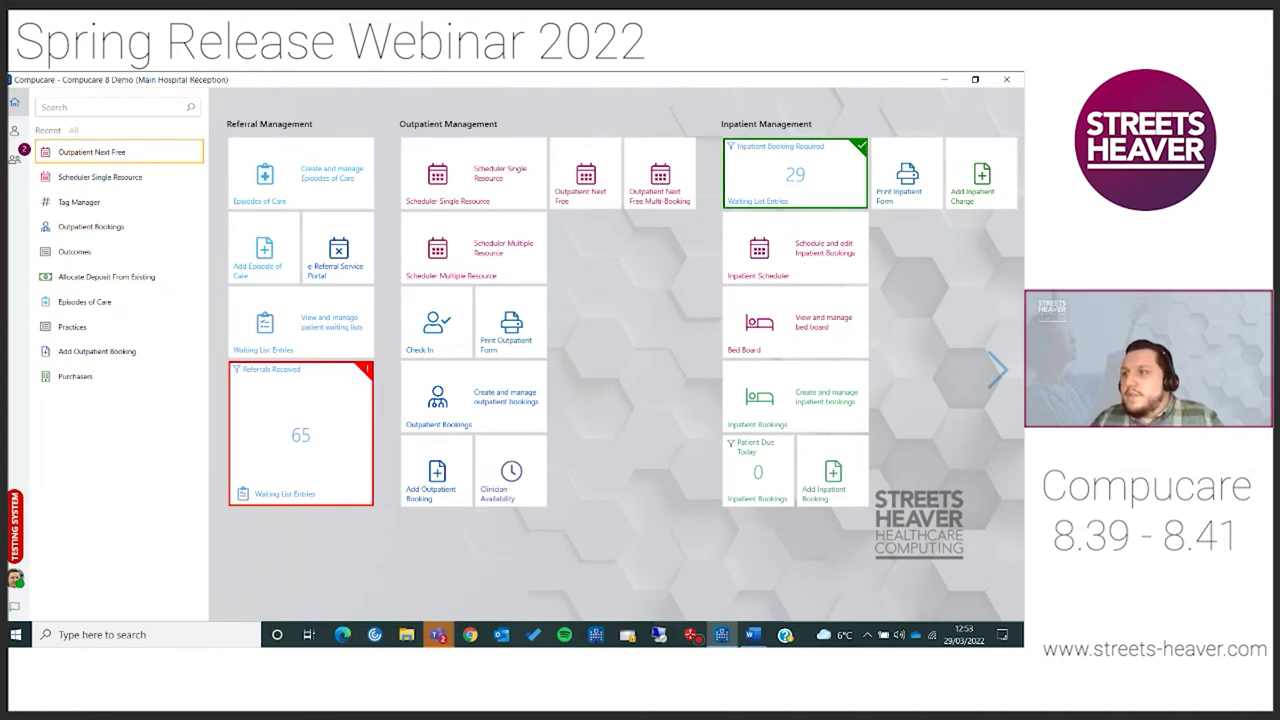
Edit the clinician's Tuesday outpatient availability pattern and add the Self Pay/Insured tag.
key(alt+Tab)
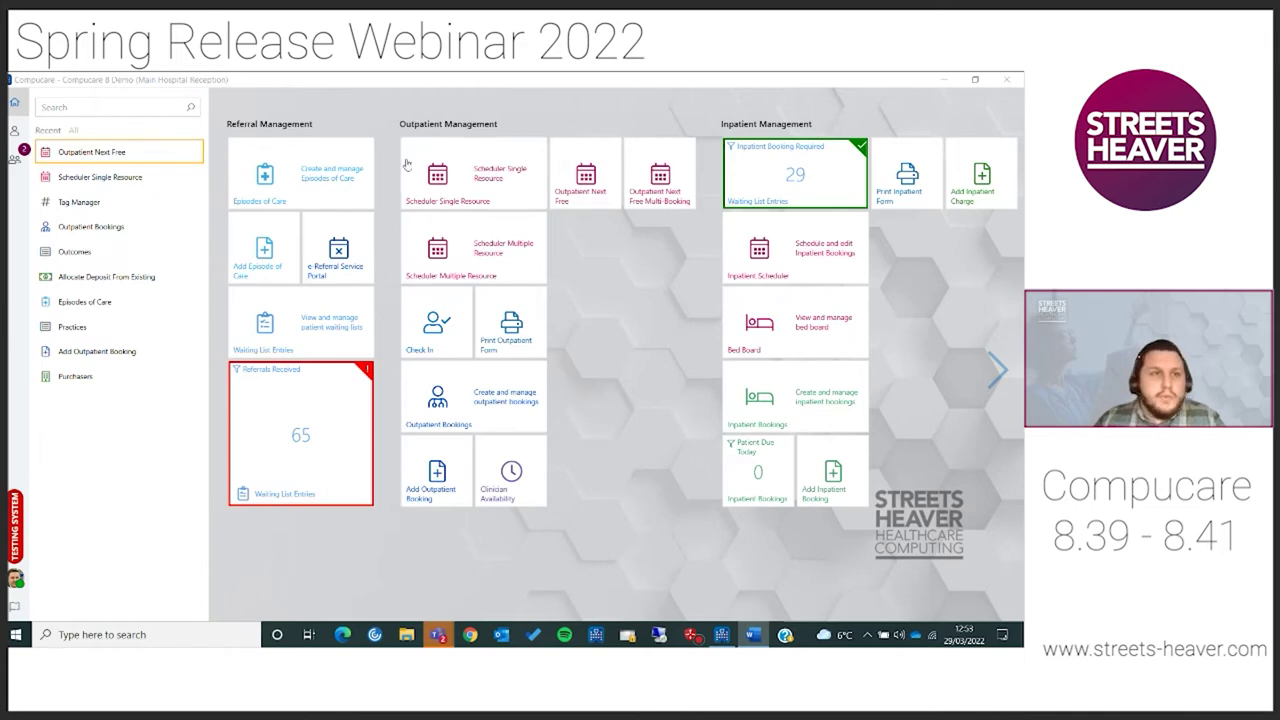
click(721, 634)
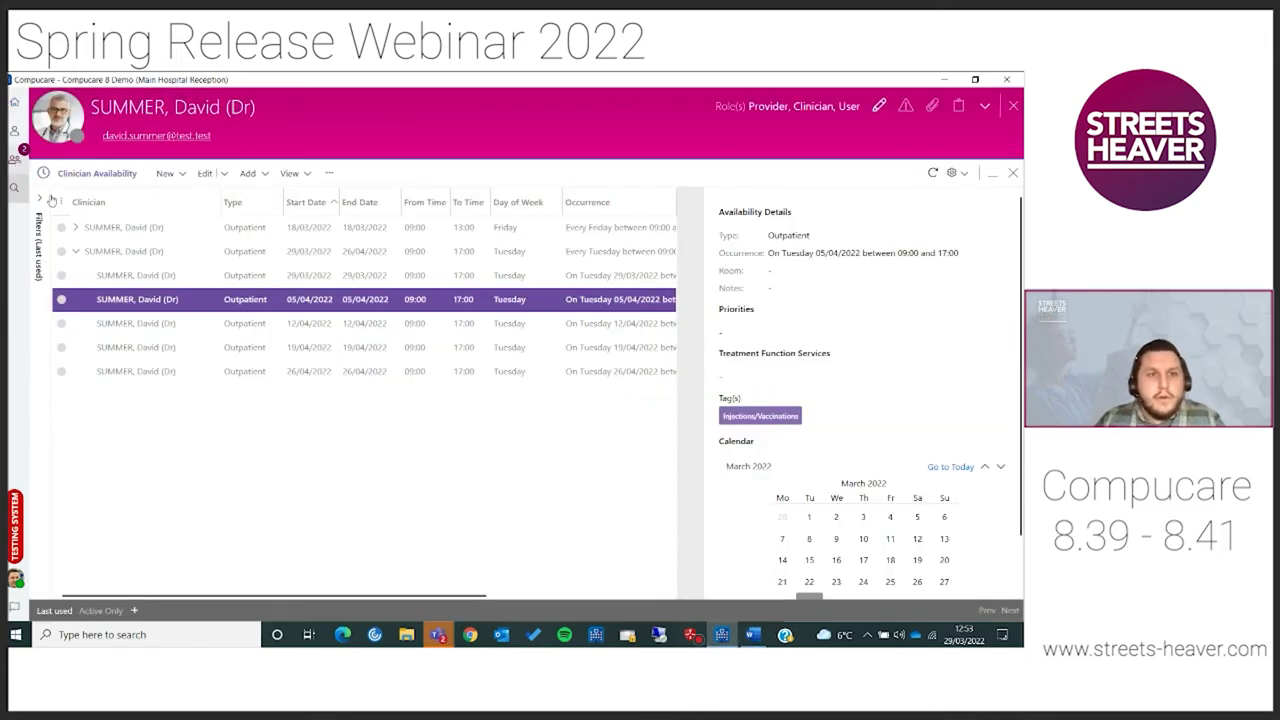
click(173, 251)
double_click(173, 251)
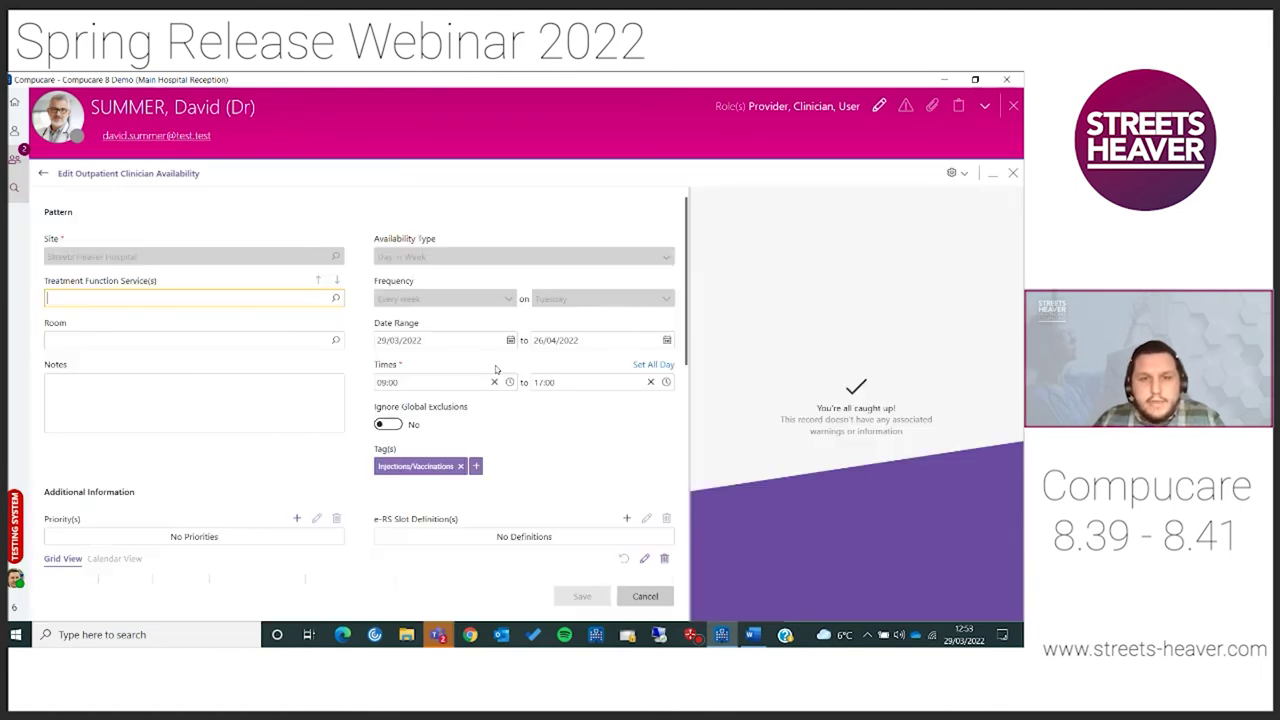
scroll(516, 437, down, 1)
scroll(516, 437, down, 1)
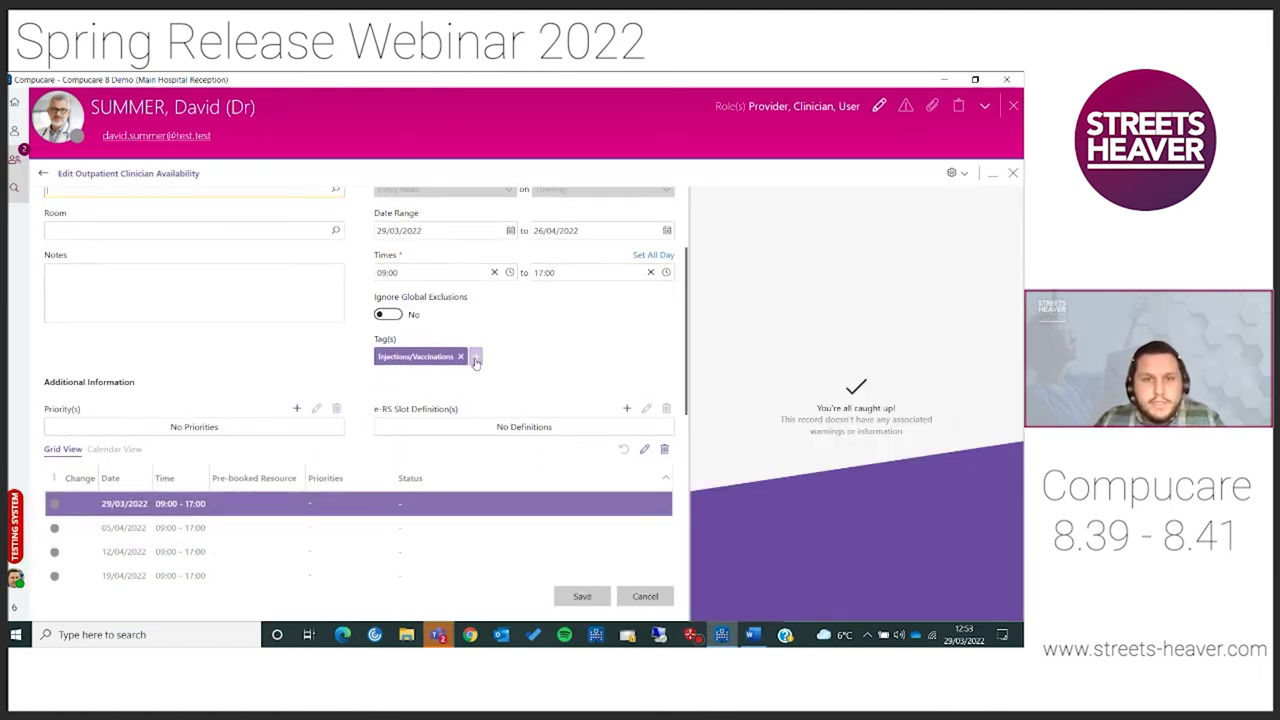
click(476, 357)
click(446, 514)
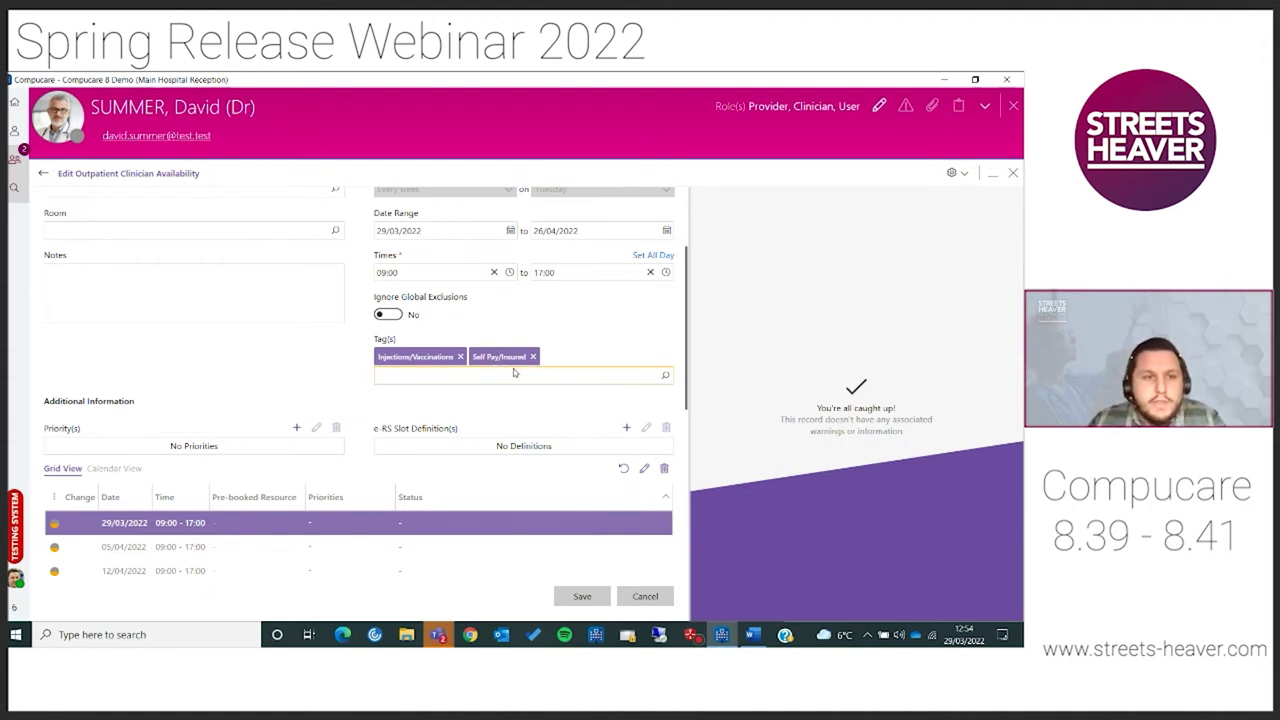
Apply the updated pattern to the 29/03/2022 and 05/04/2022 dates, and save the availability without adding a suspension.
mouse_move(57, 527)
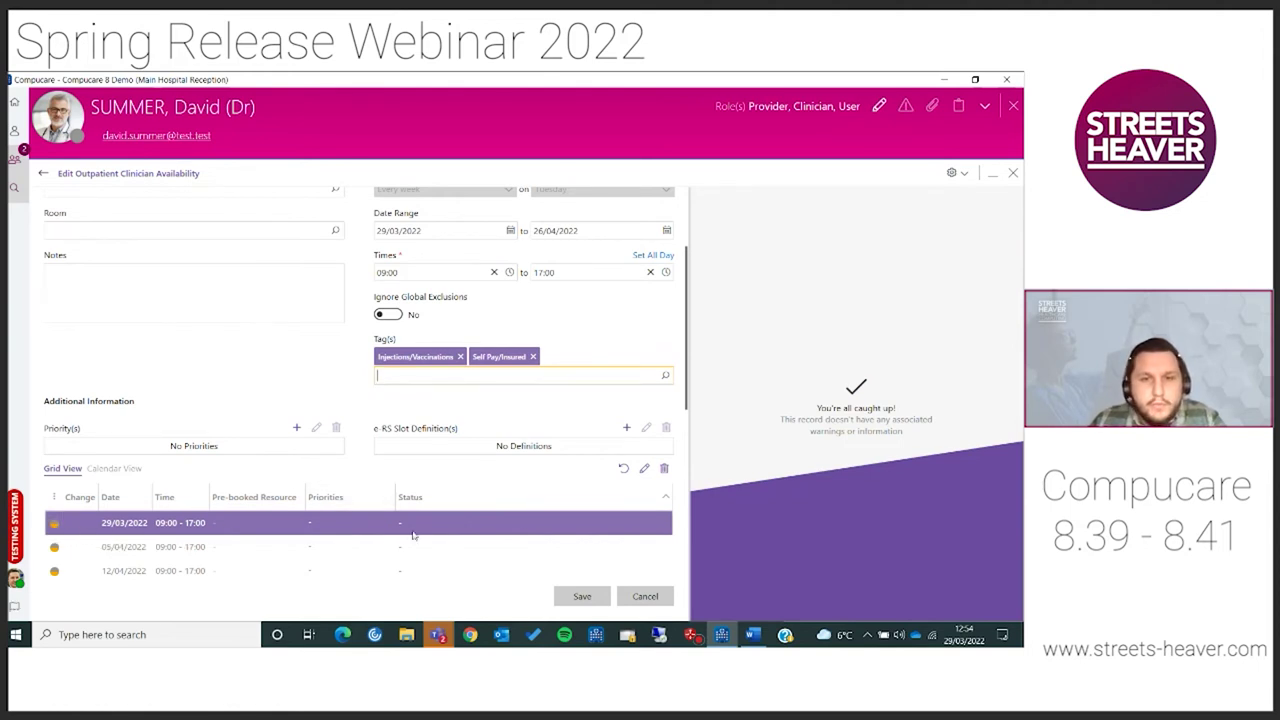
click(623, 469)
scroll(174, 534, down, 3)
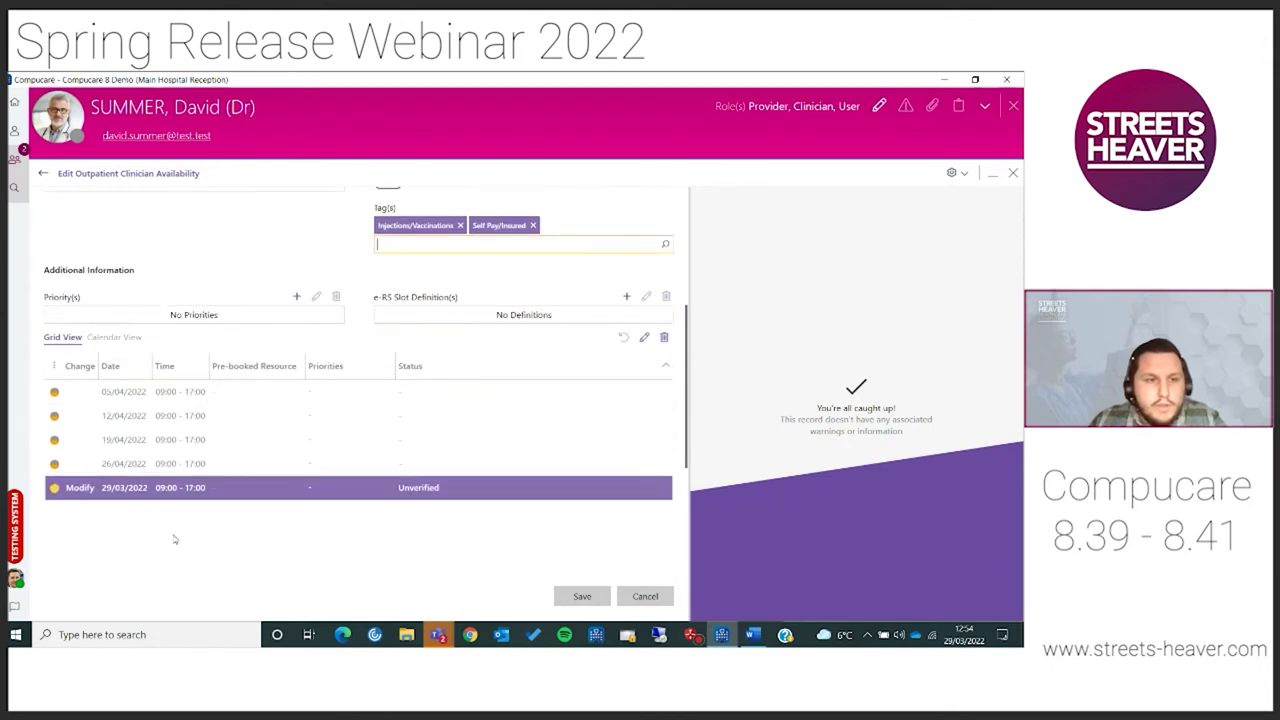
scroll(157, 529, up, 1)
click(54, 379)
scroll(374, 371, down, 2)
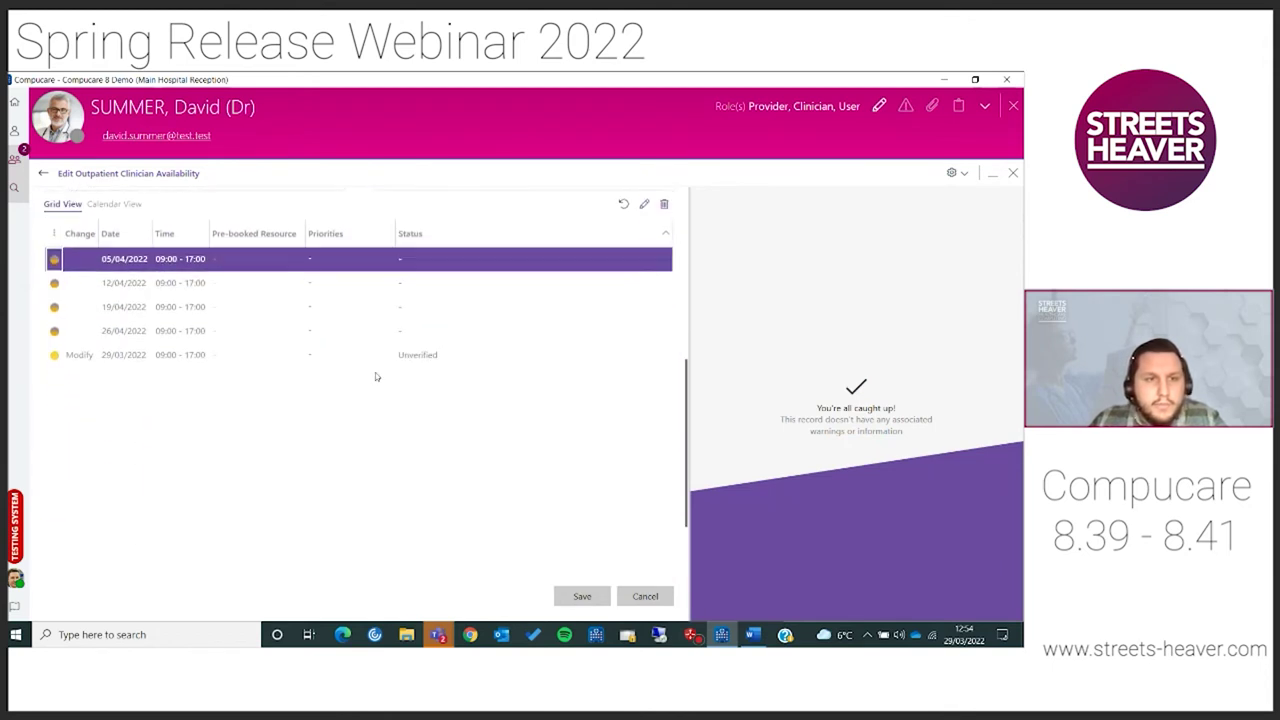
scroll(600, 300, up, 2)
click(622, 298)
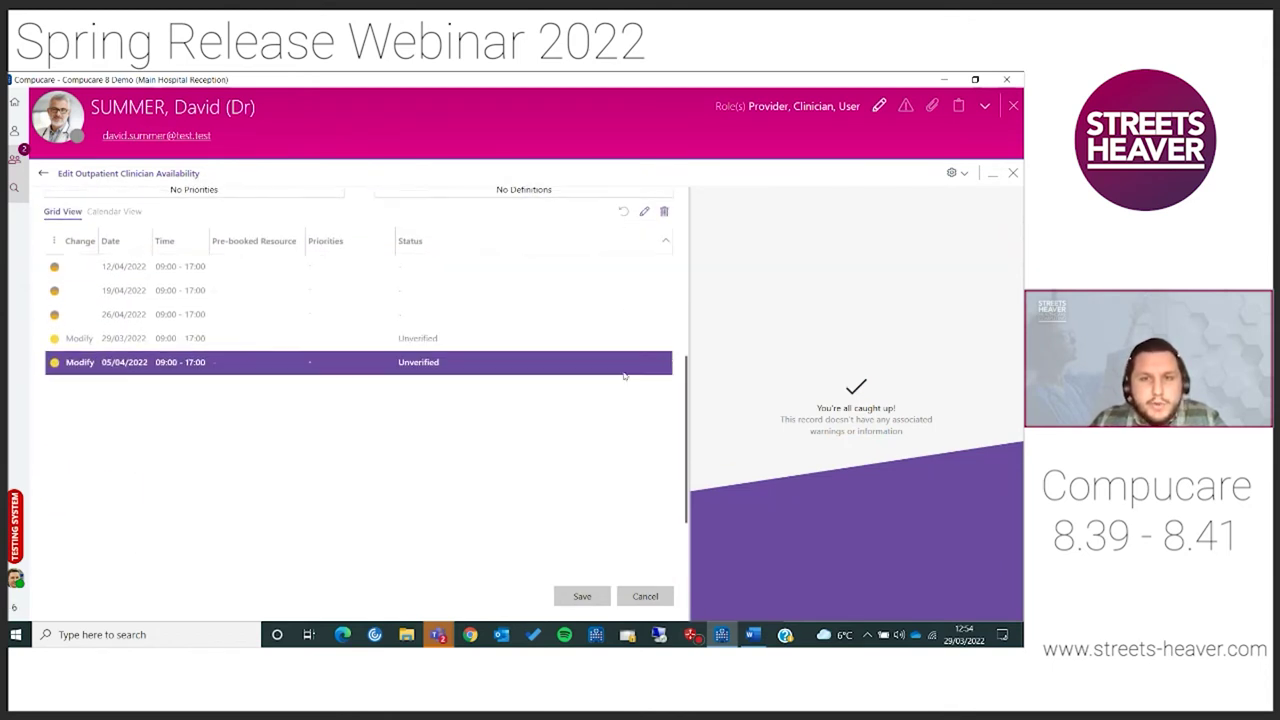
click(582, 596)
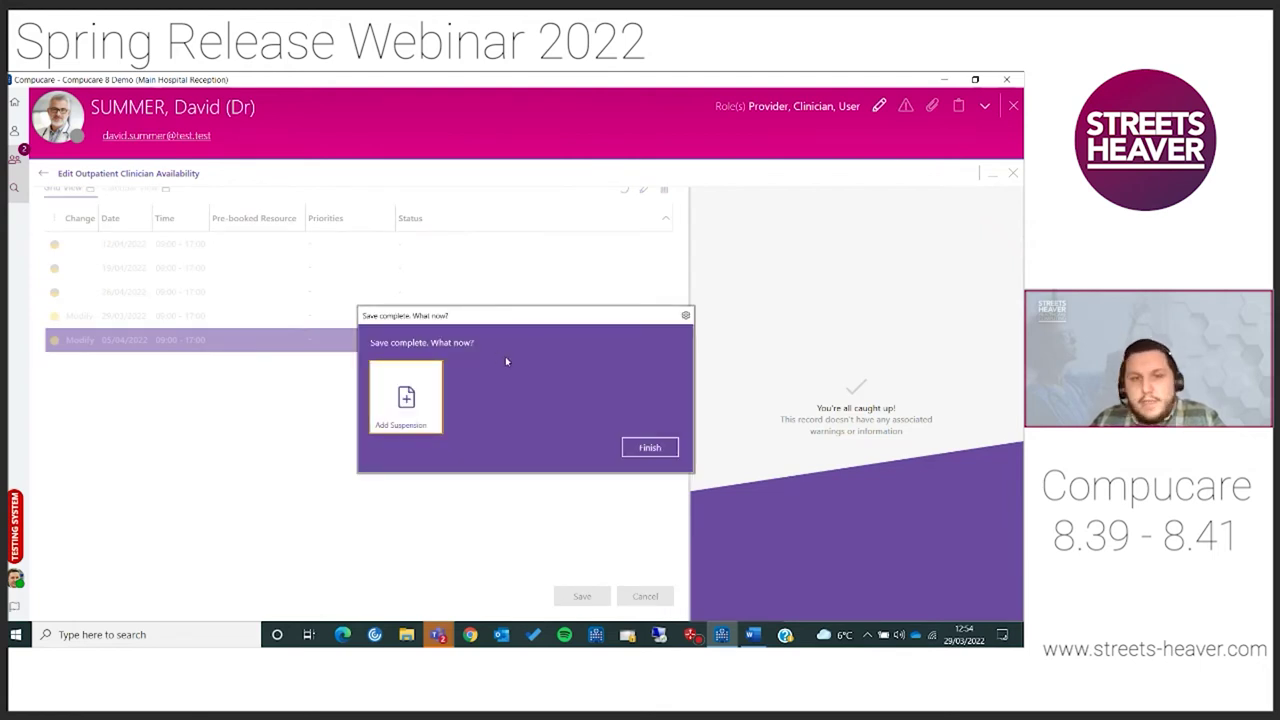
click(650, 447)
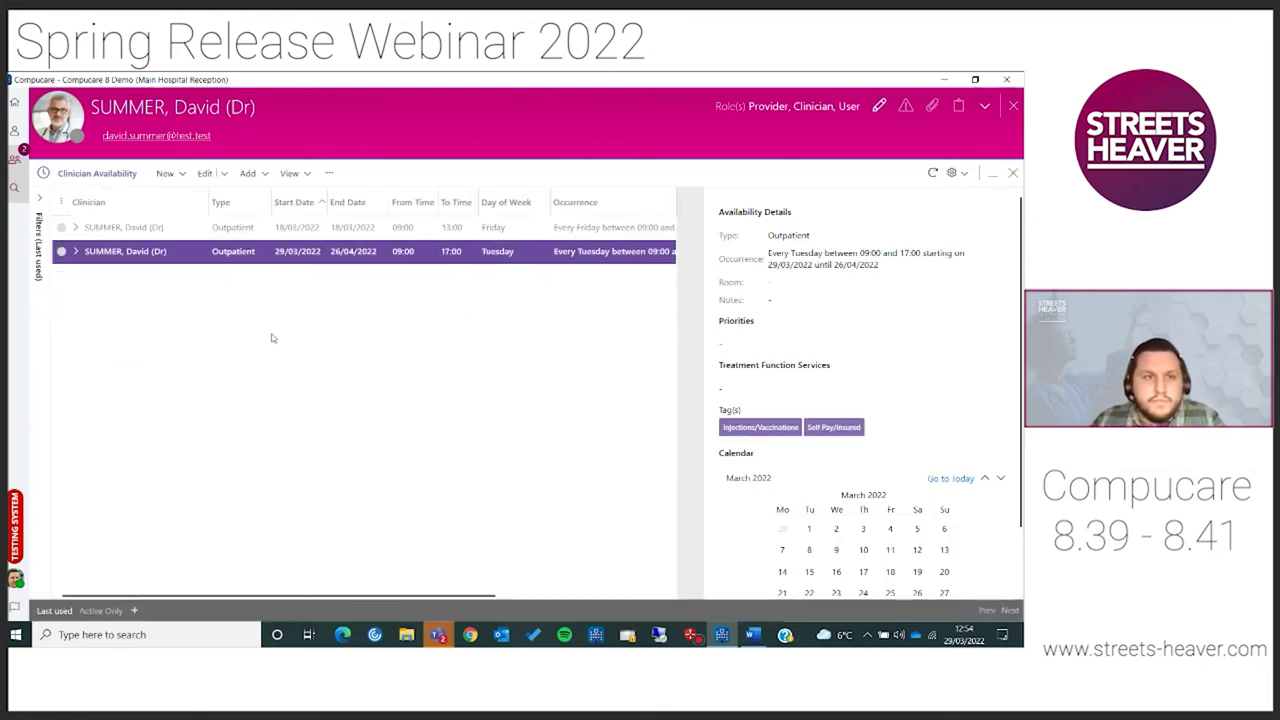
Start an Outpatient Next Free search with the Self Pay/Insured availability tag.
click(14, 103)
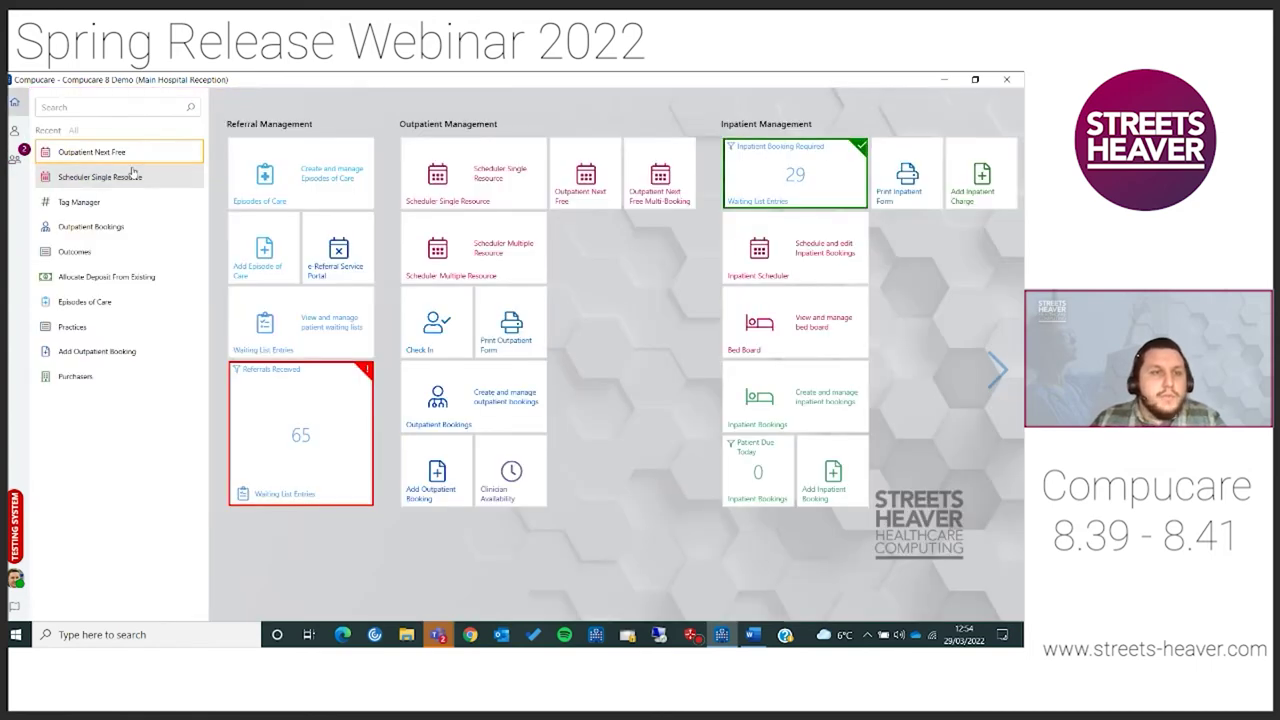
key(Return)
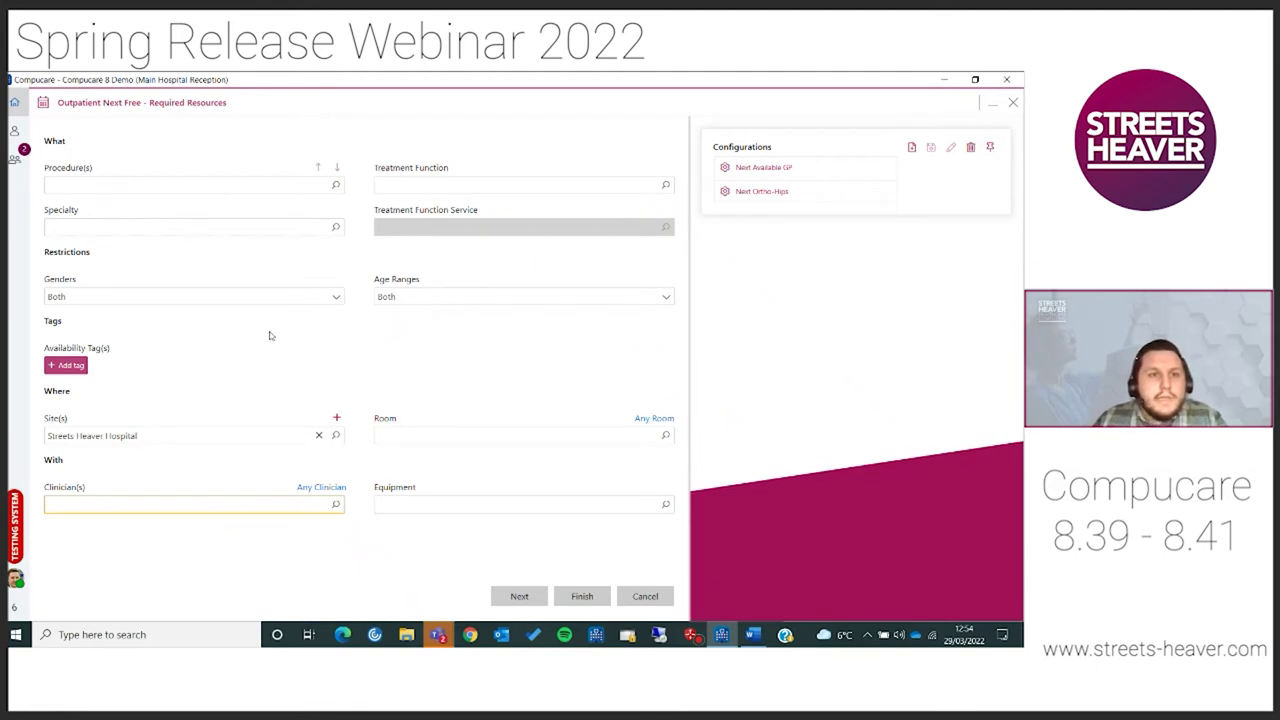
click(76, 368)
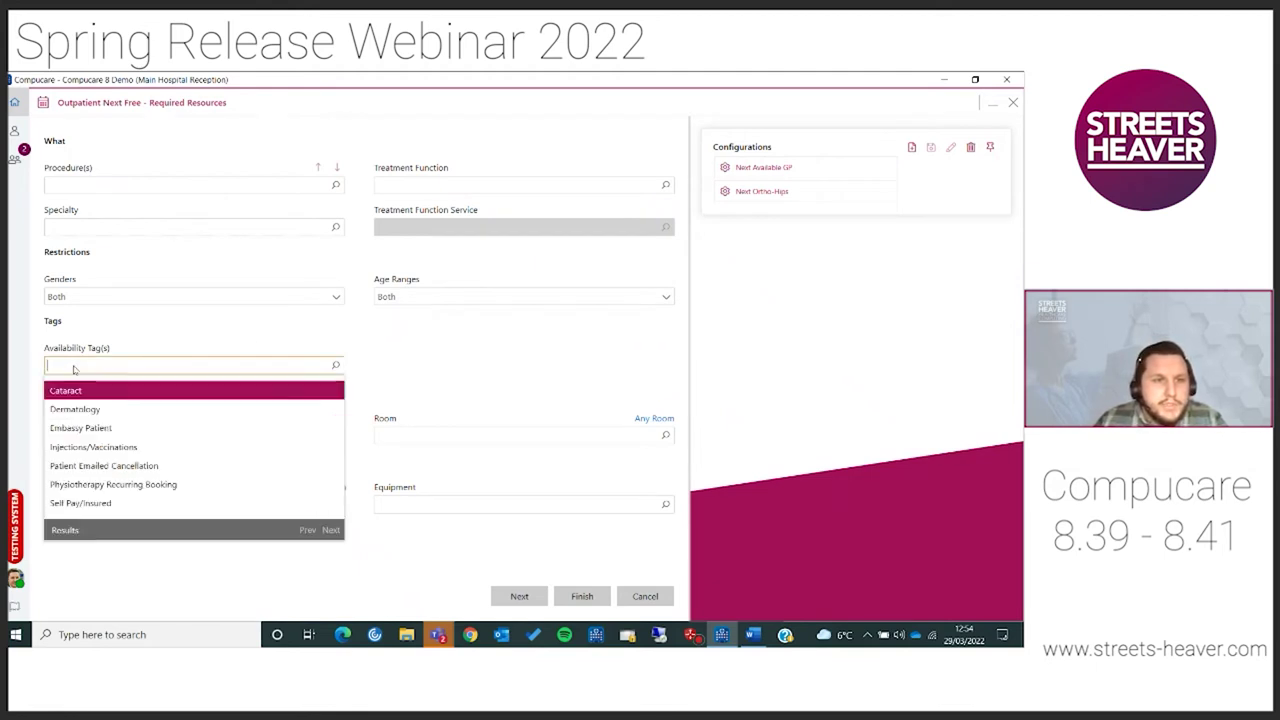
click(123, 505)
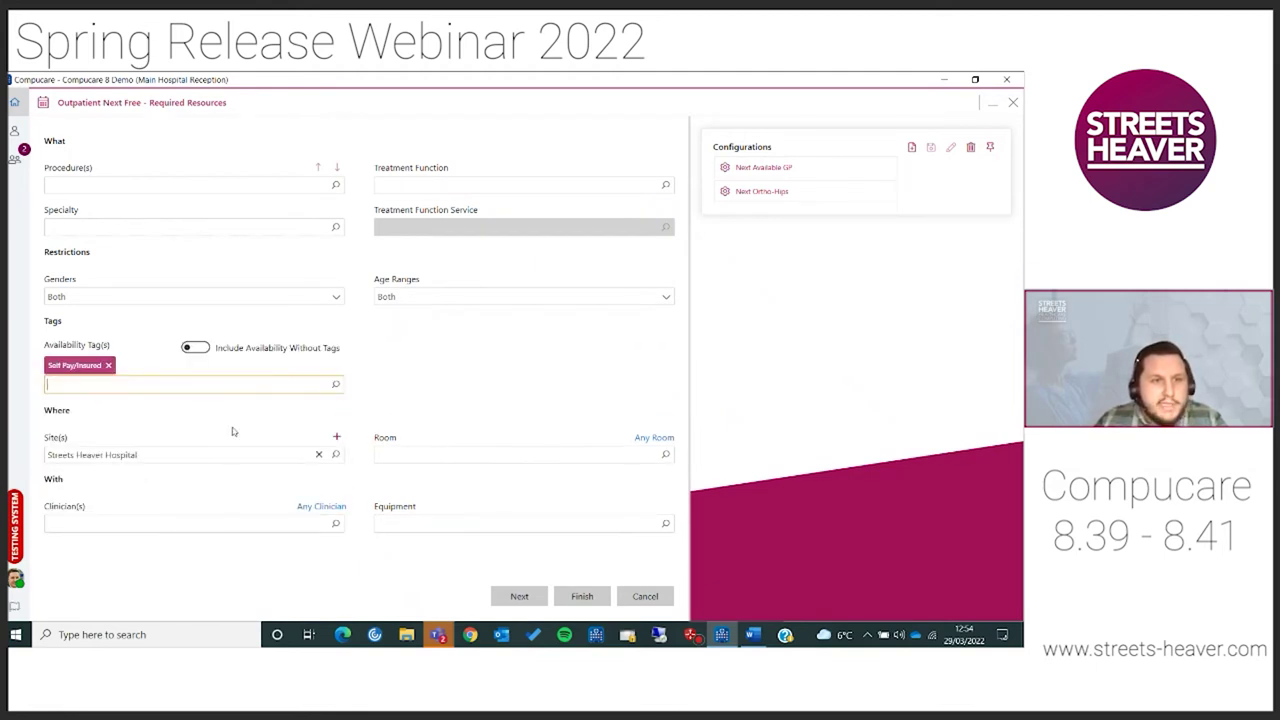
Run the tagged search for any clinician, view the afternoon times for Tue 29 Mar 2022, and leave without reserving.
click(585, 598)
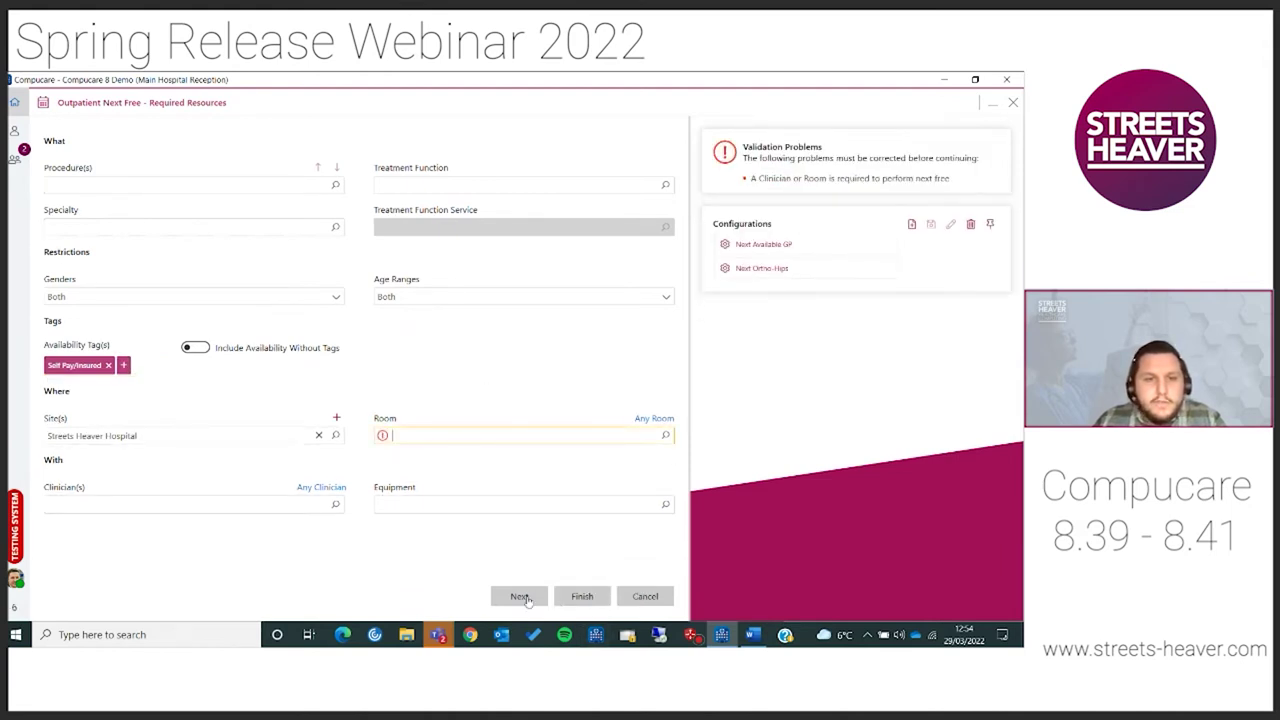
click(336, 490)
click(582, 597)
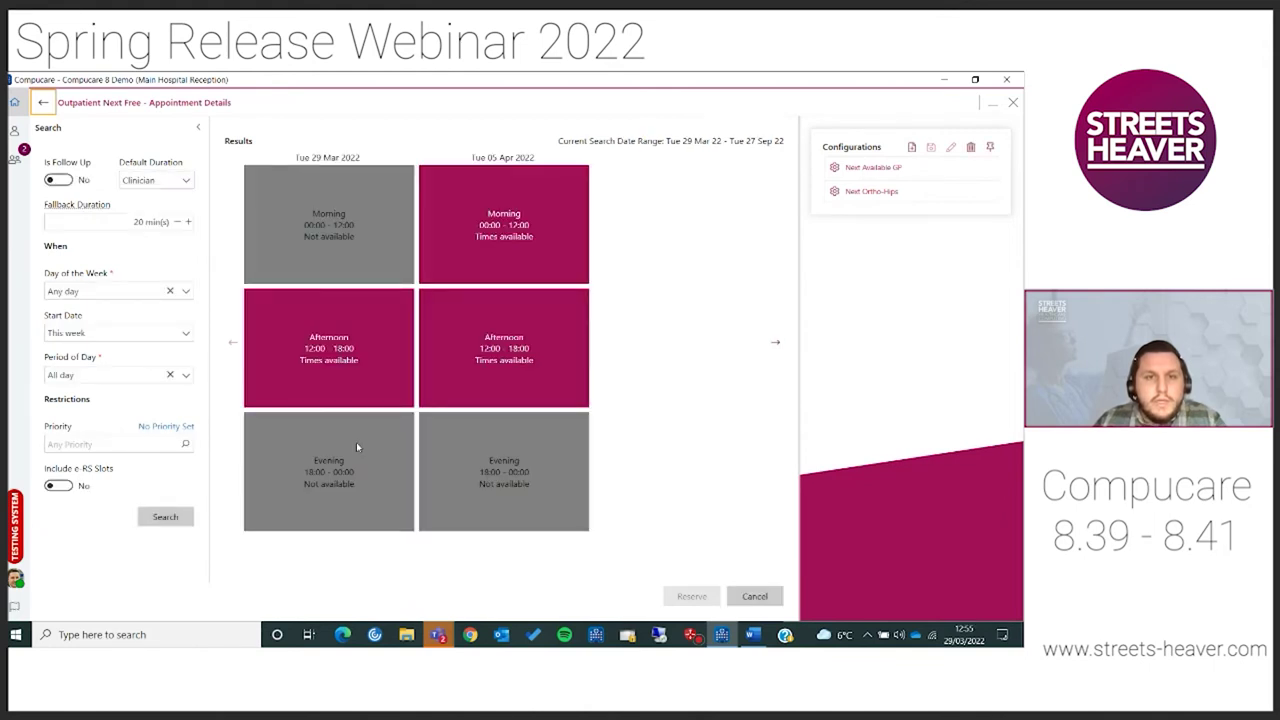
click(345, 341)
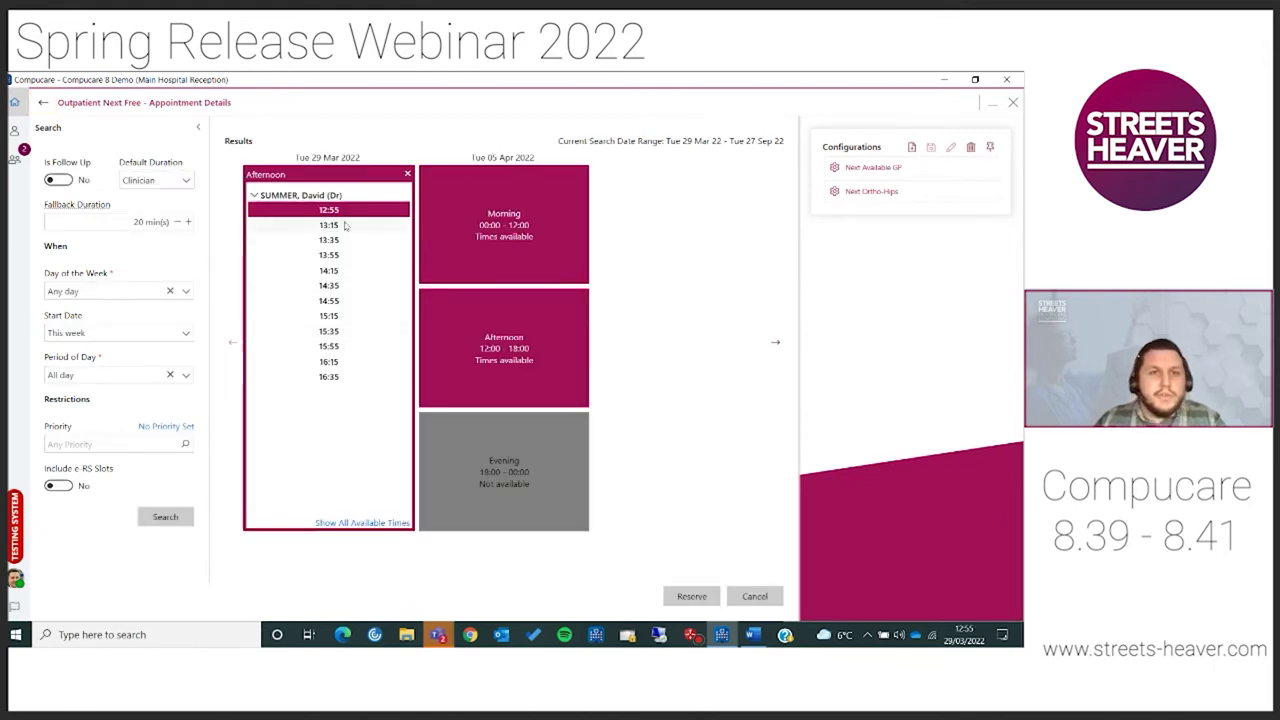
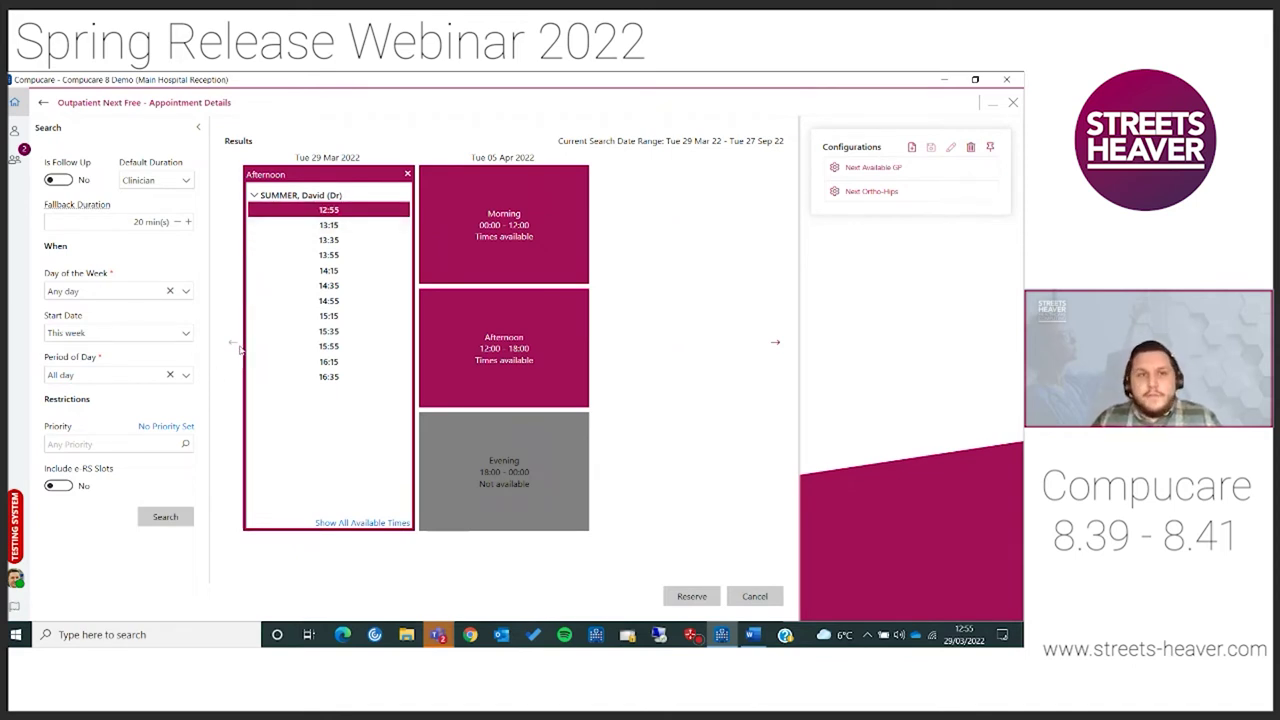
click(1013, 102)
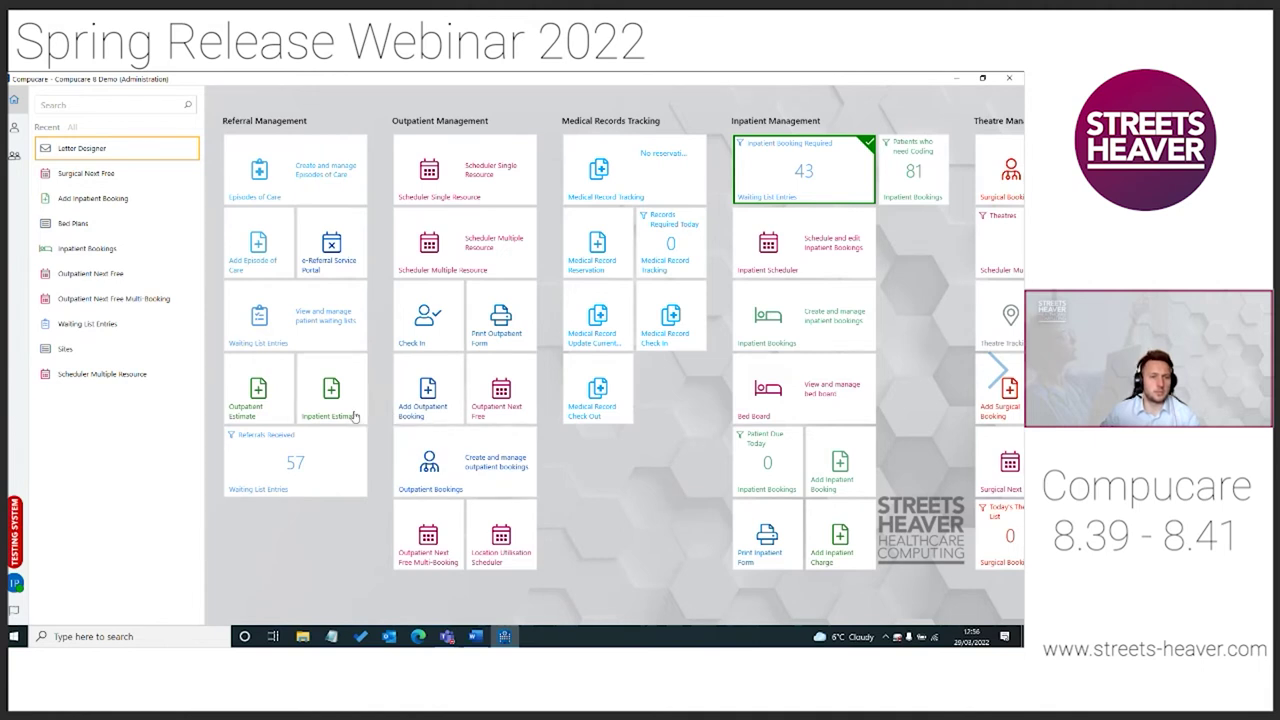
In Letter Designer, open the inpatient template IP letter (future), check its effective dates, and return to the inpatient letters.
click(150, 157)
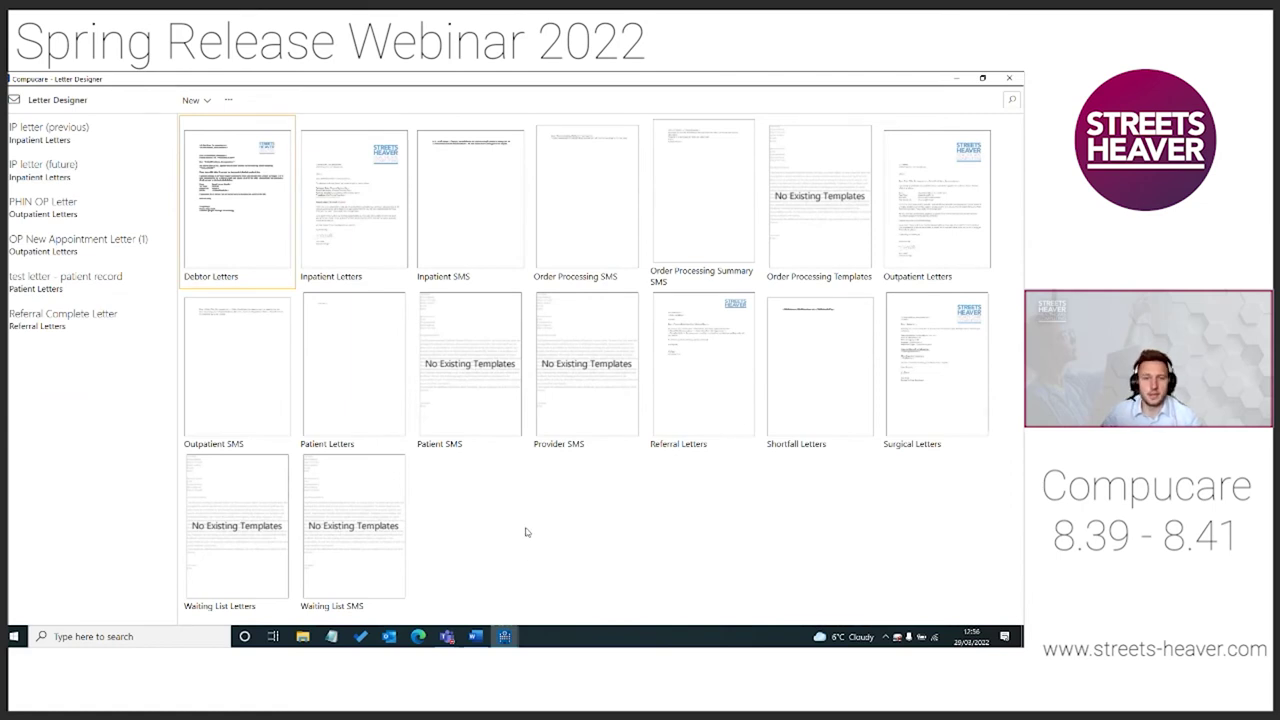
click(359, 204)
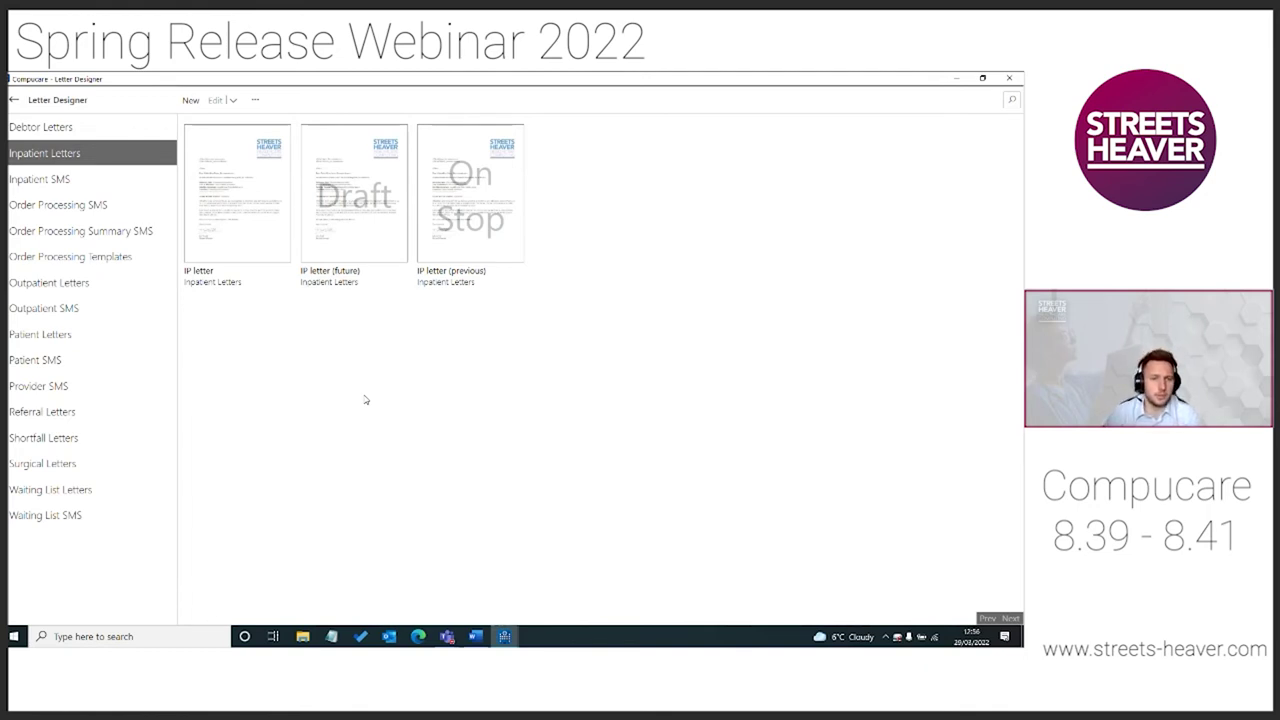
click(353, 237)
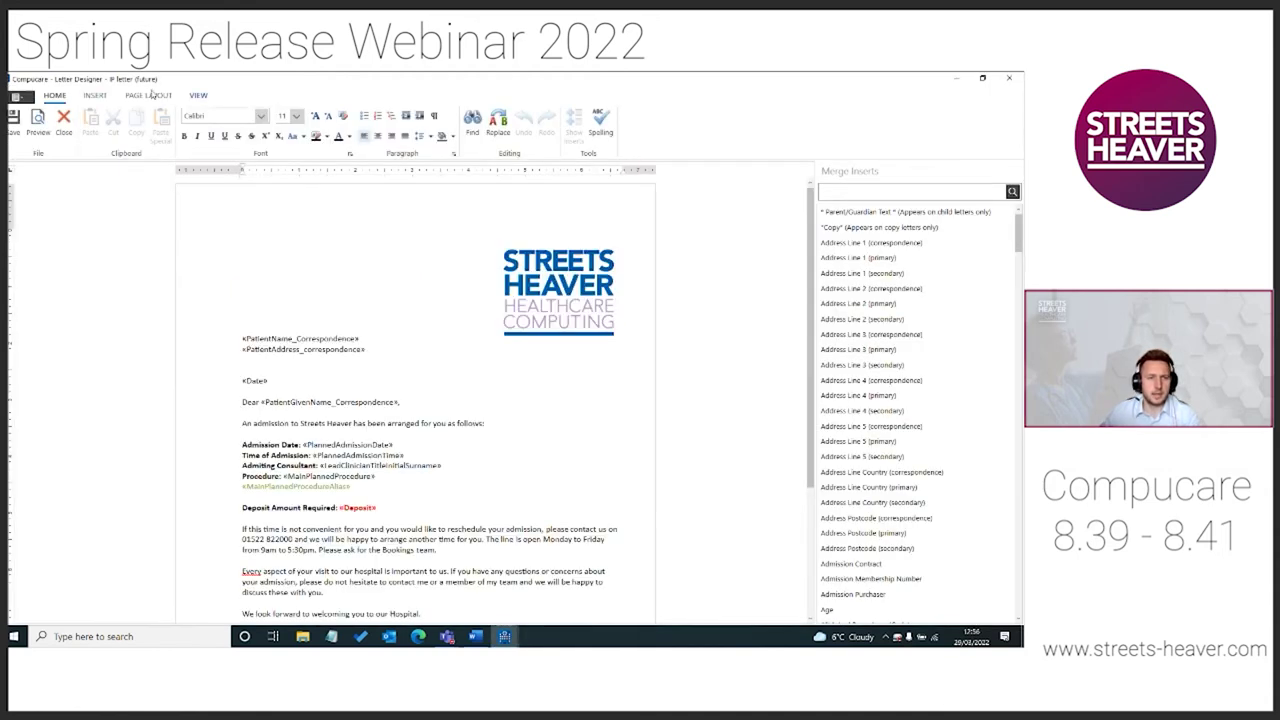
click(16, 97)
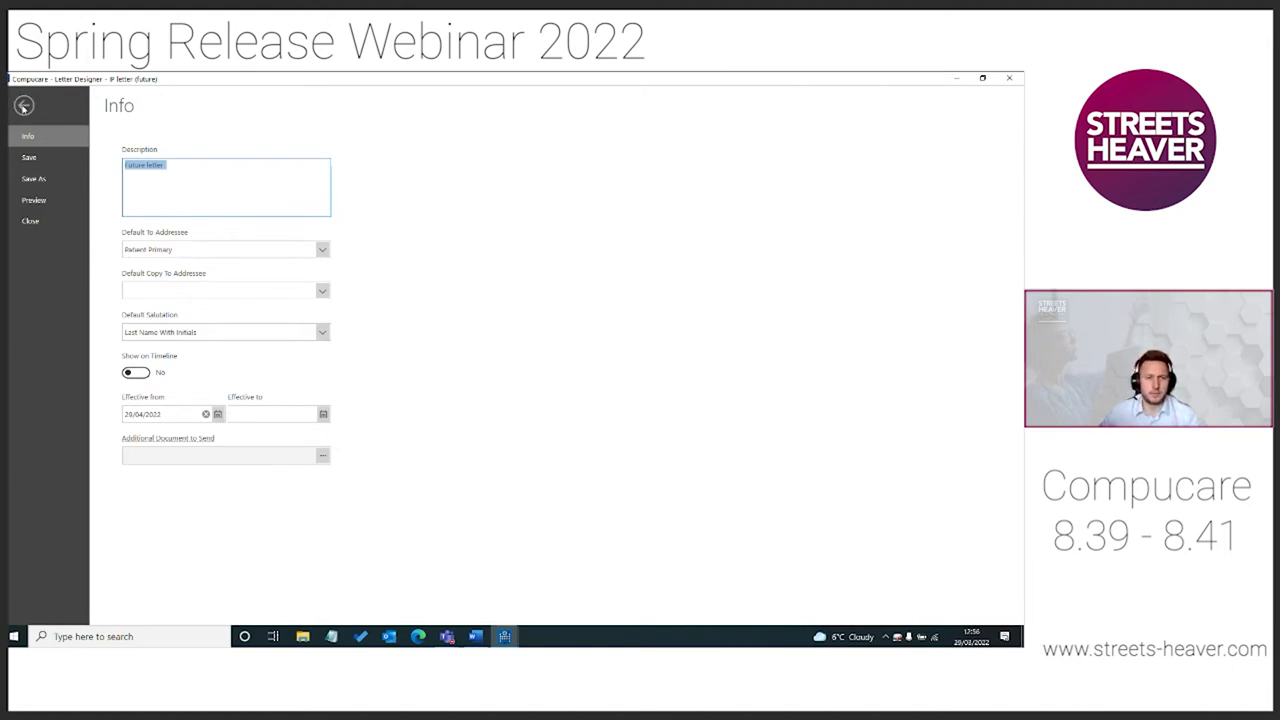
click(24, 106)
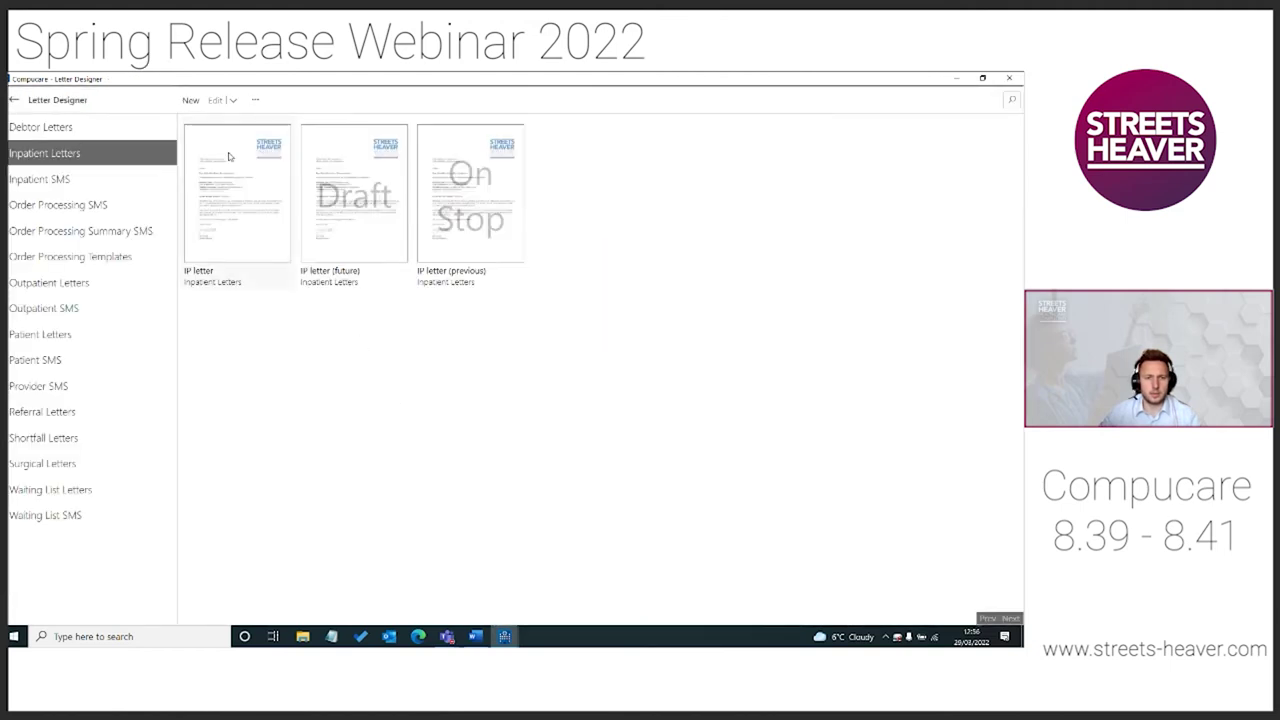
Open the IP letter (previous) template, check its effective dates, and close it without changes.
click(475, 192)
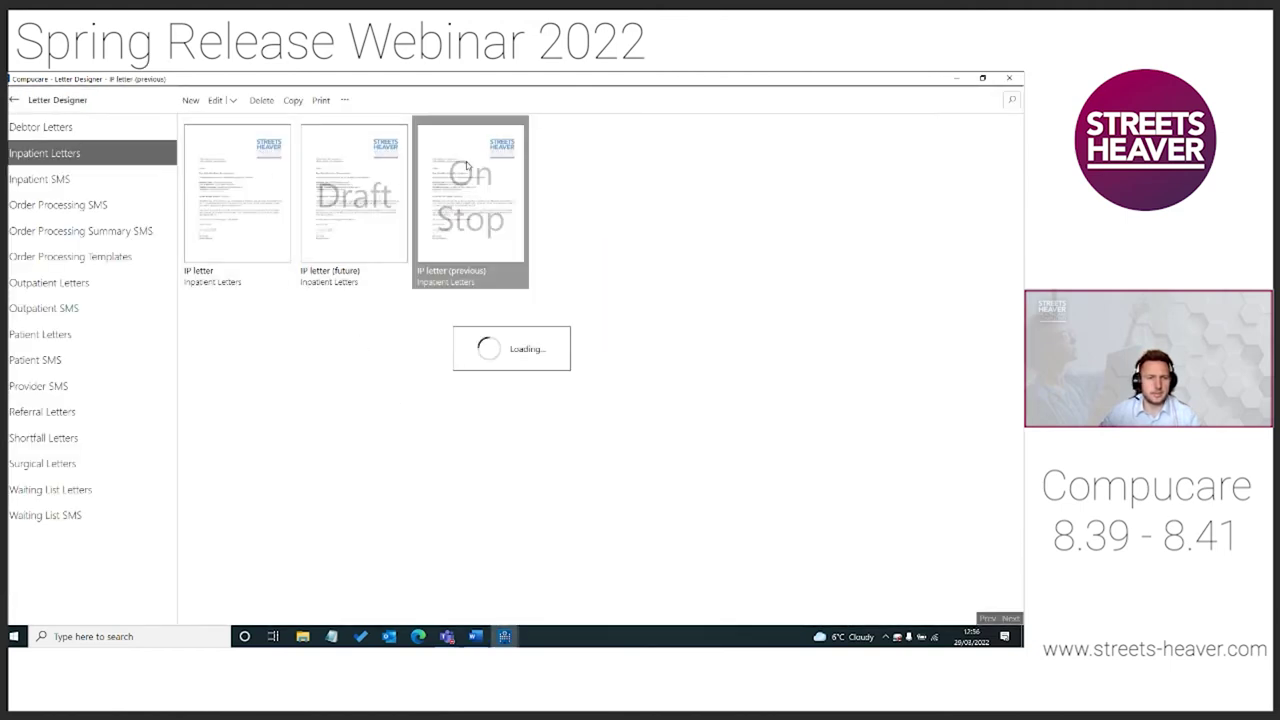
click(16, 97)
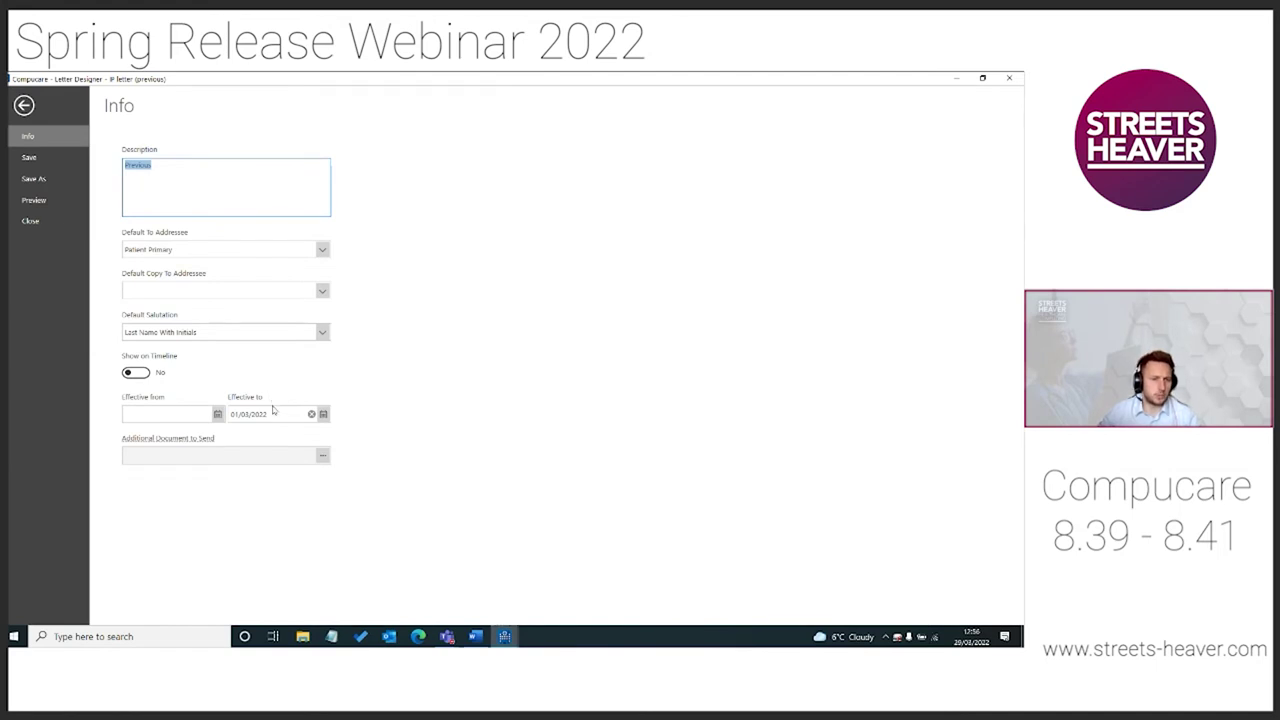
click(24, 106)
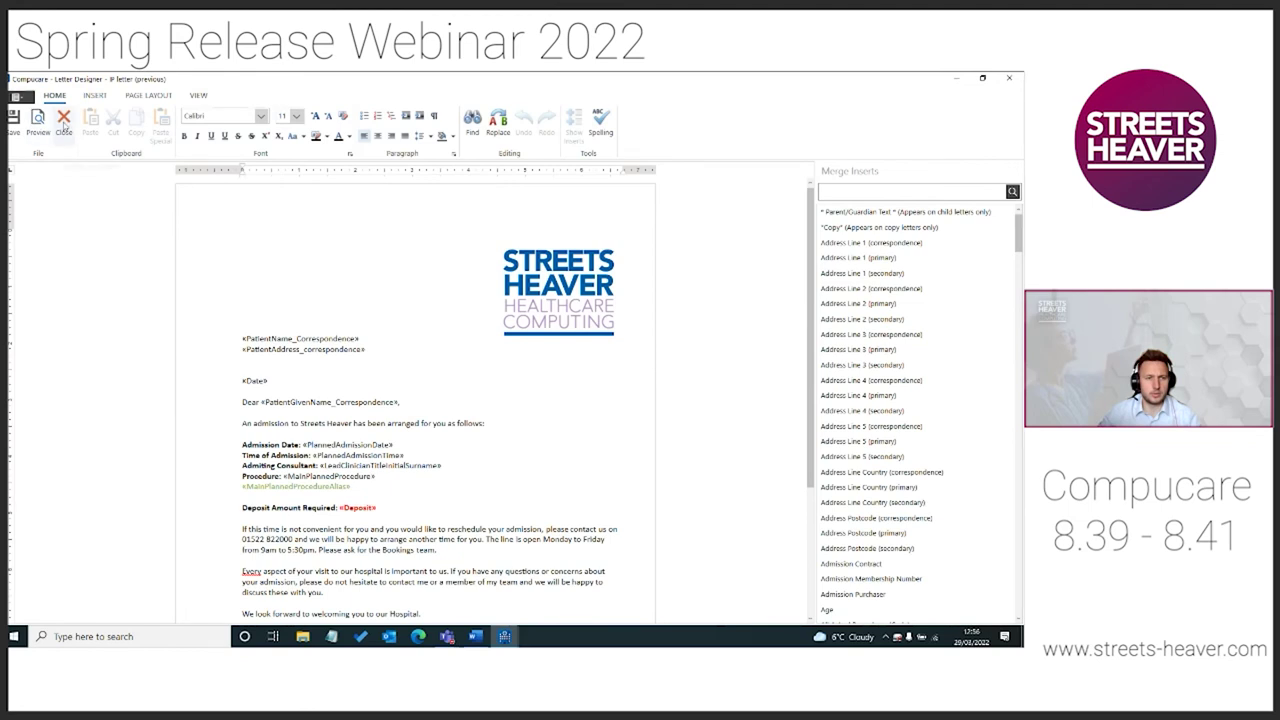
click(63, 121)
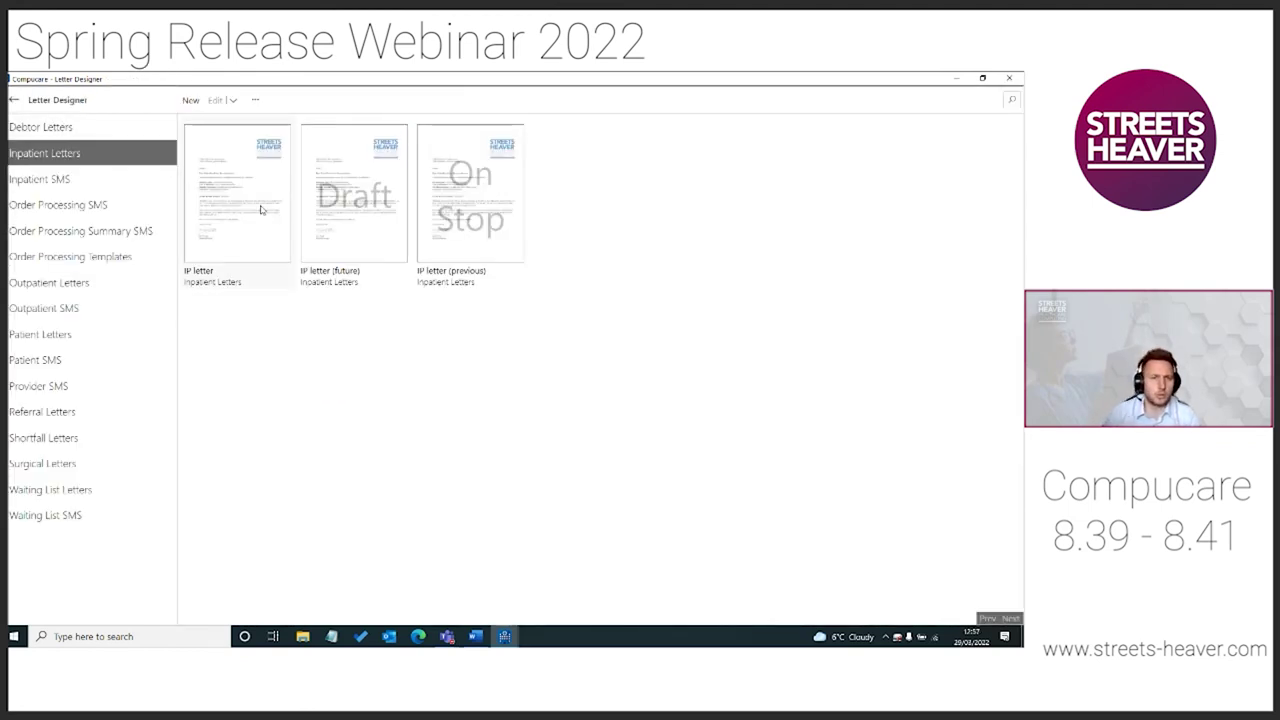
Show the version history of the PHIN OP Letter template among the outpatient letters.
click(13, 103)
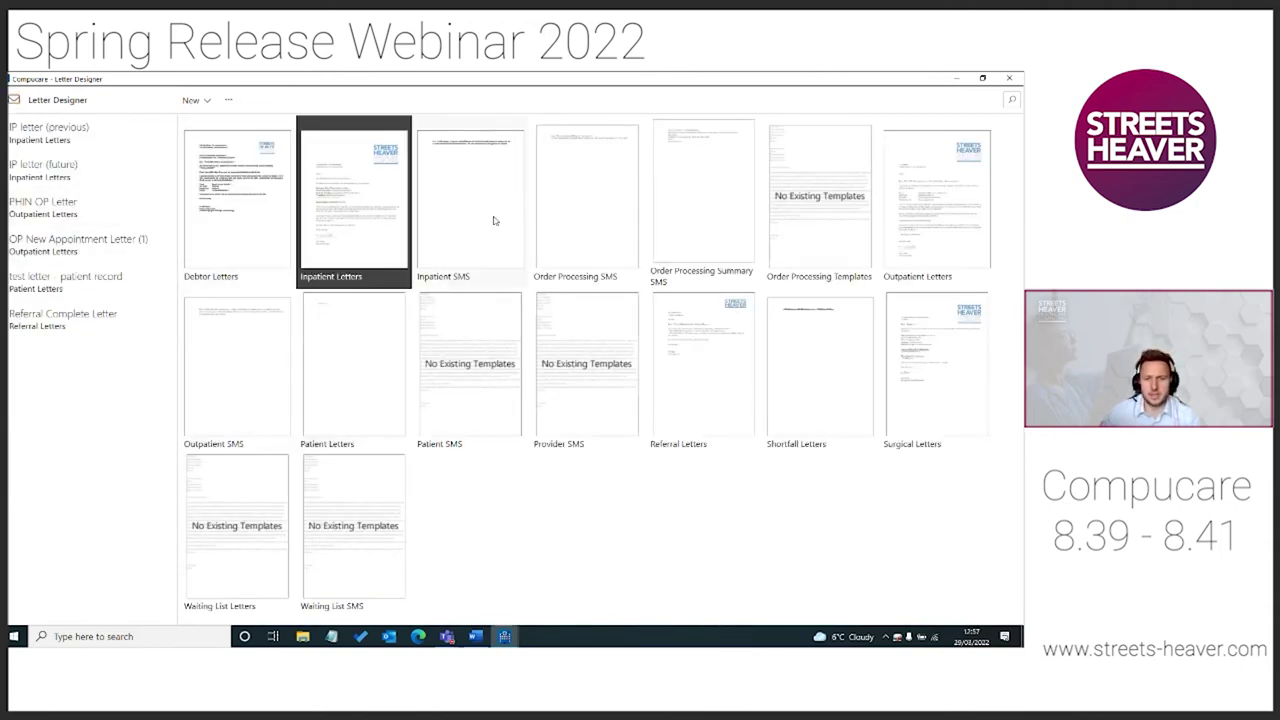
click(966, 223)
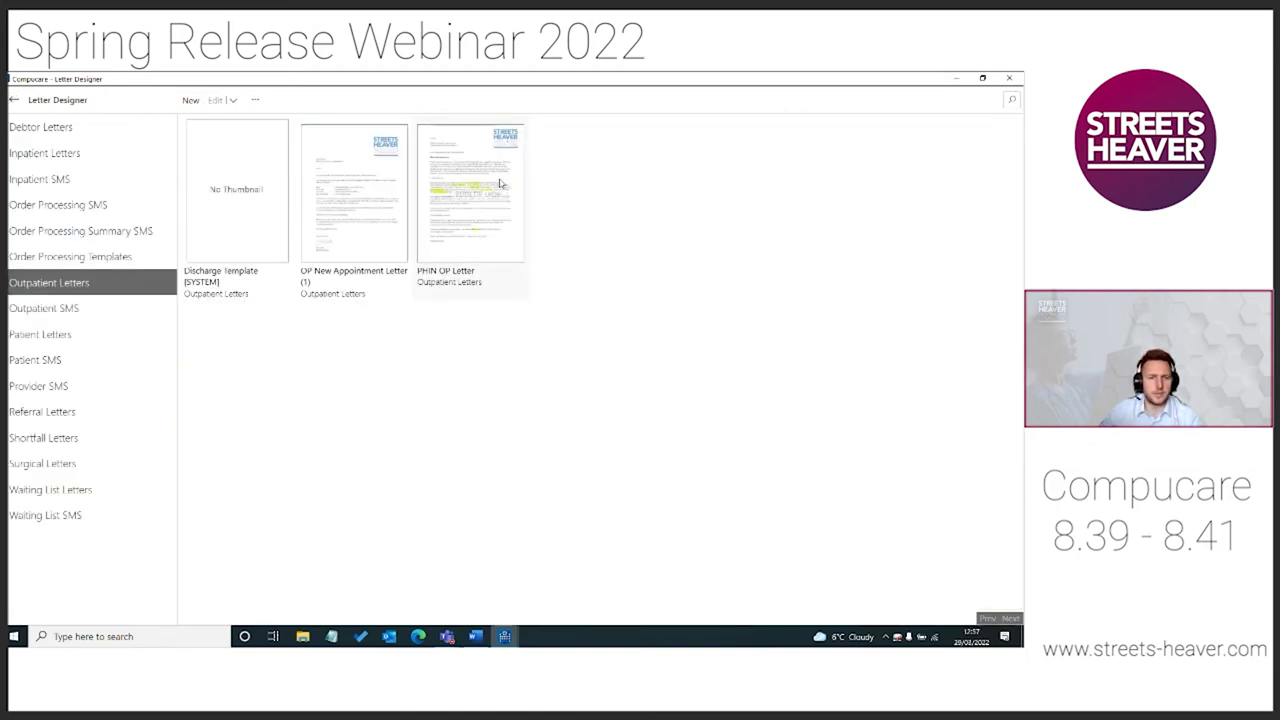
click(502, 185)
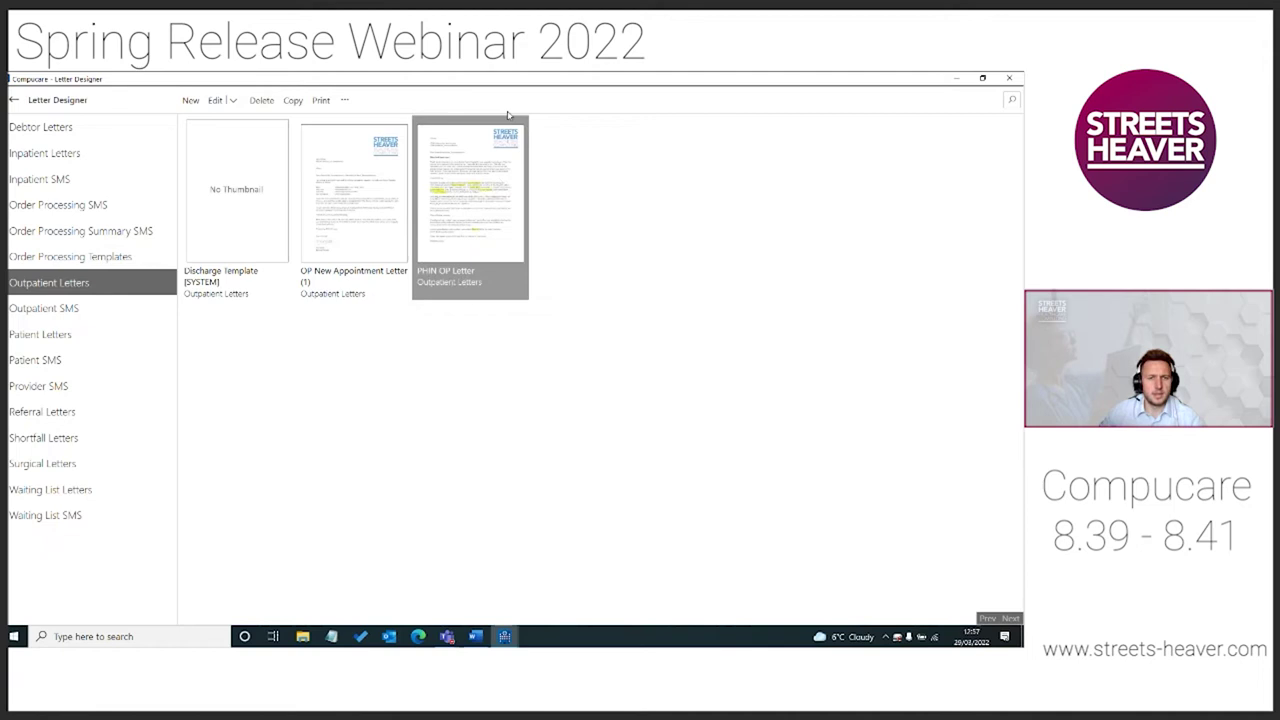
click(344, 102)
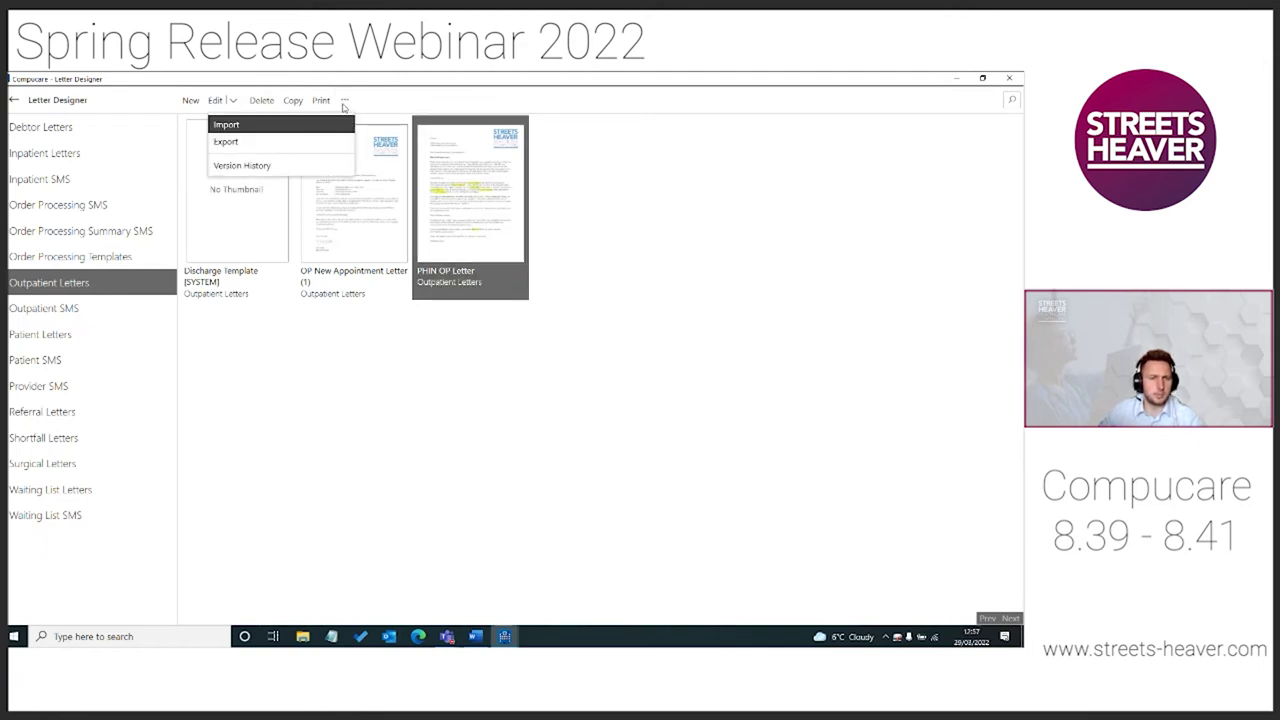
click(295, 166)
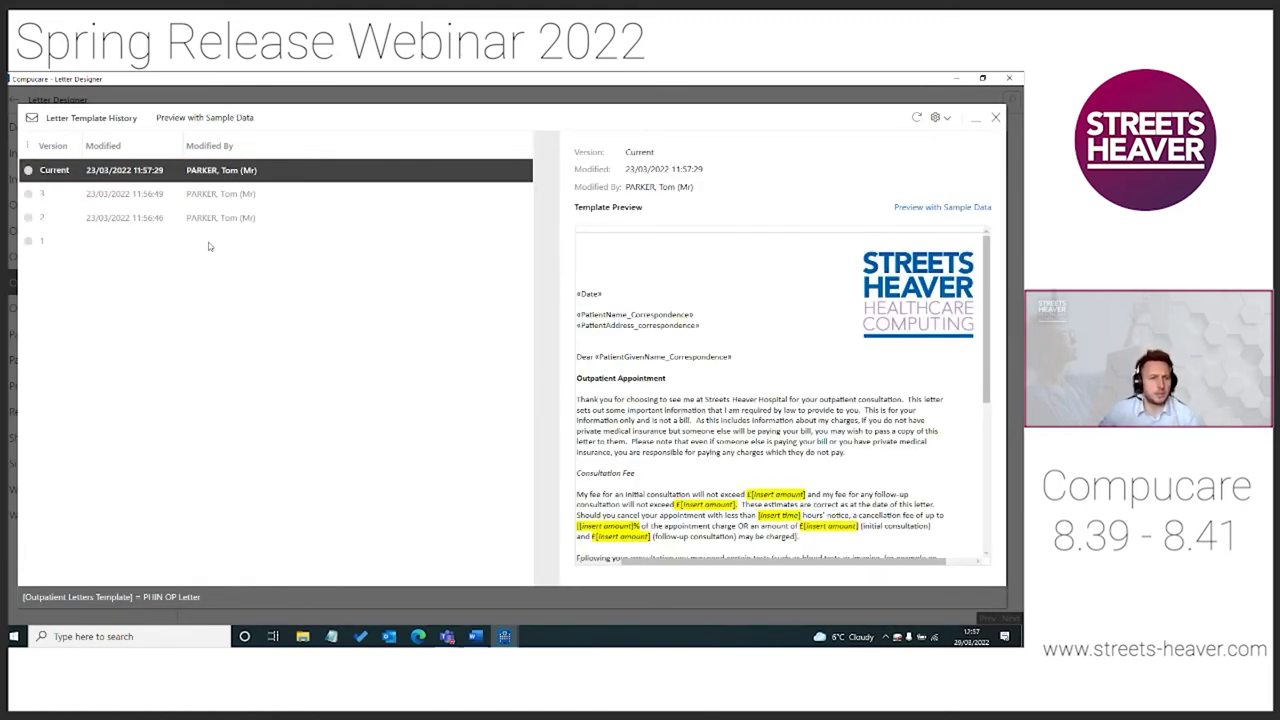
Compare version 1 of the PHIN OP Letter template with the current version, and close the Letter Designer.
click(220, 241)
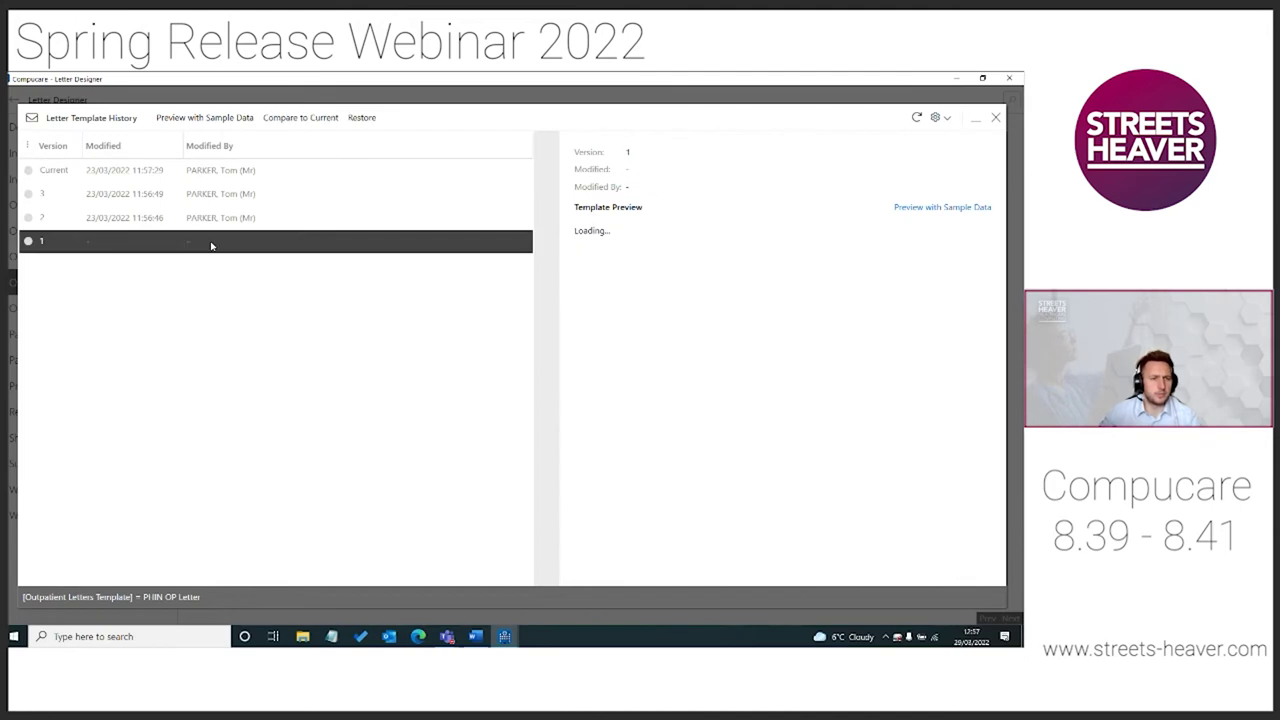
click(318, 119)
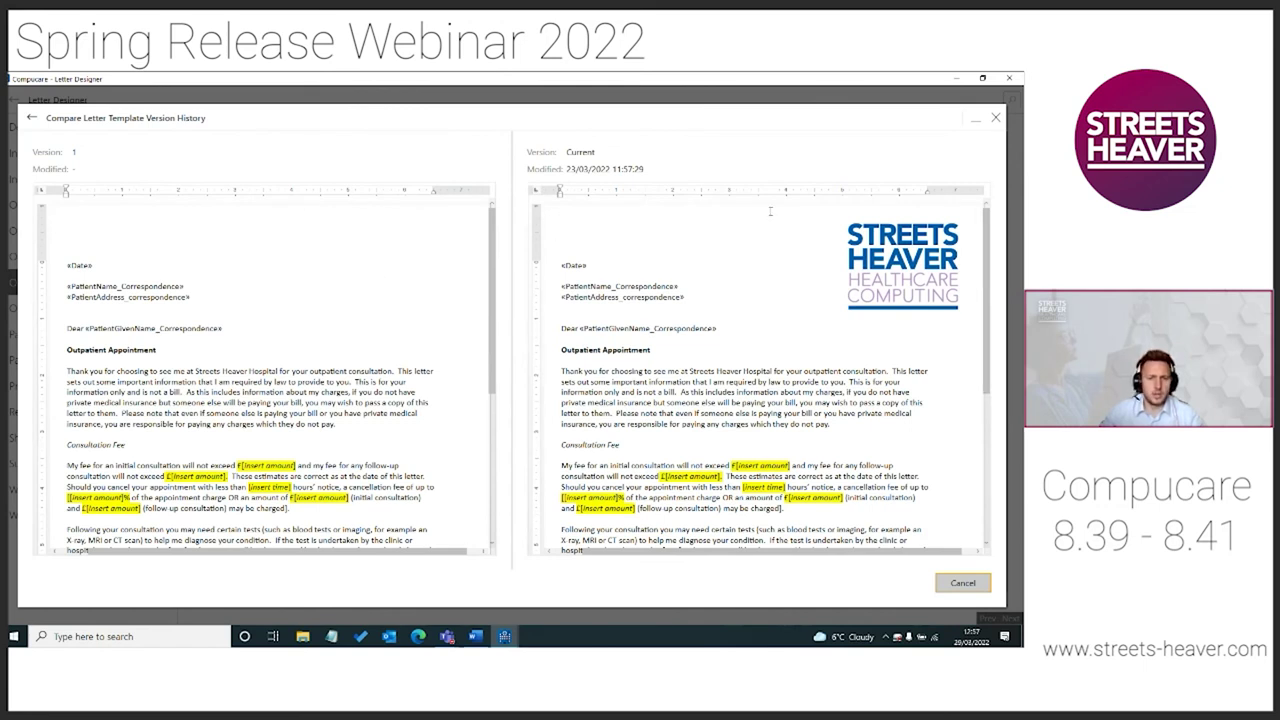
click(995, 120)
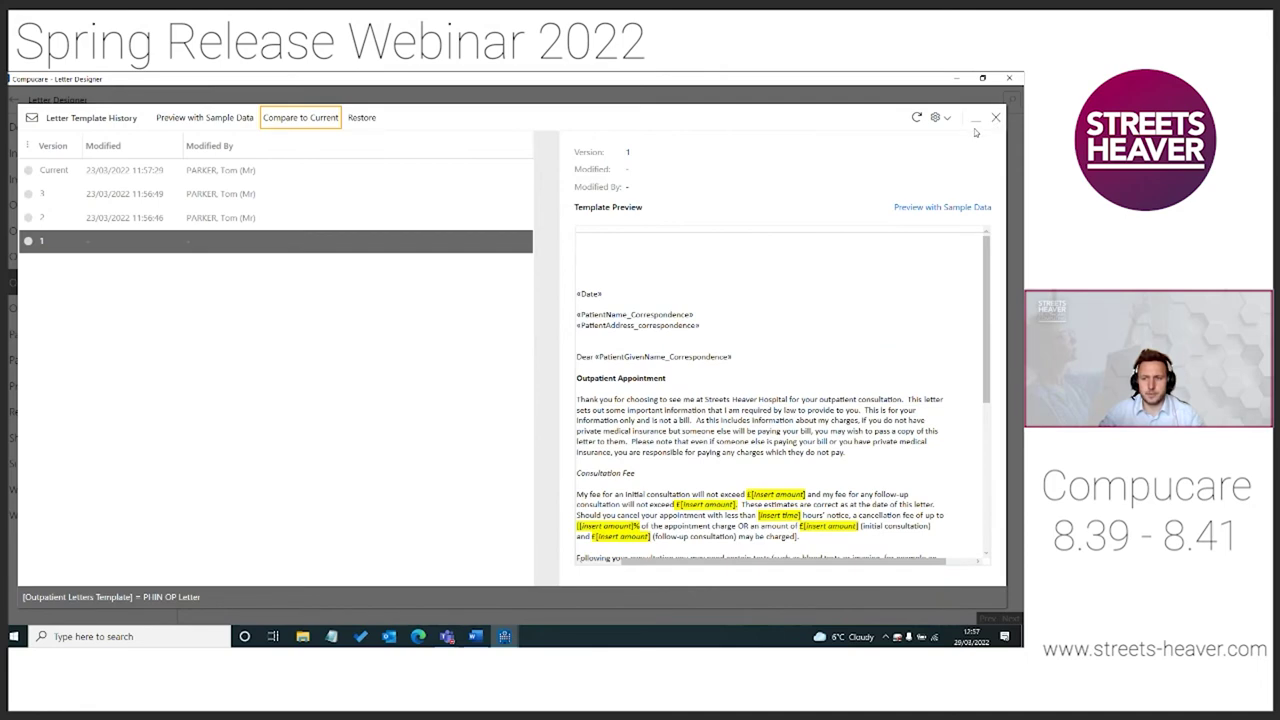
click(995, 117)
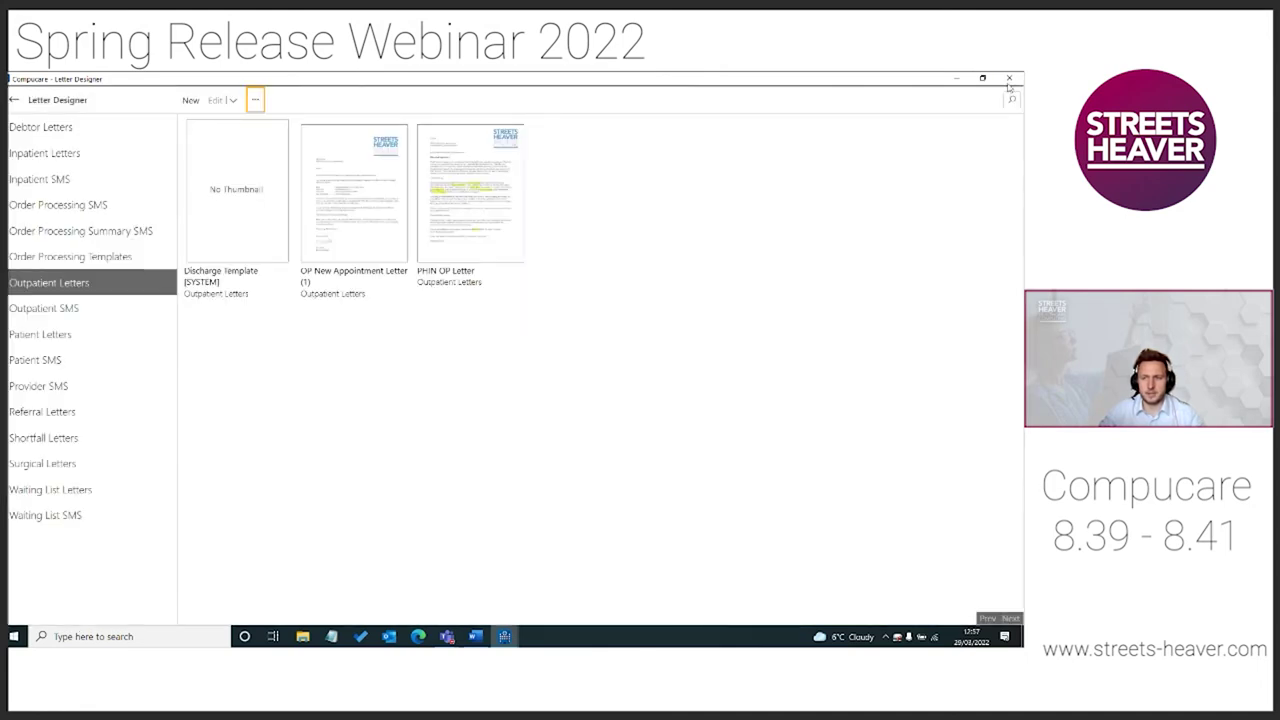
click(1009, 80)
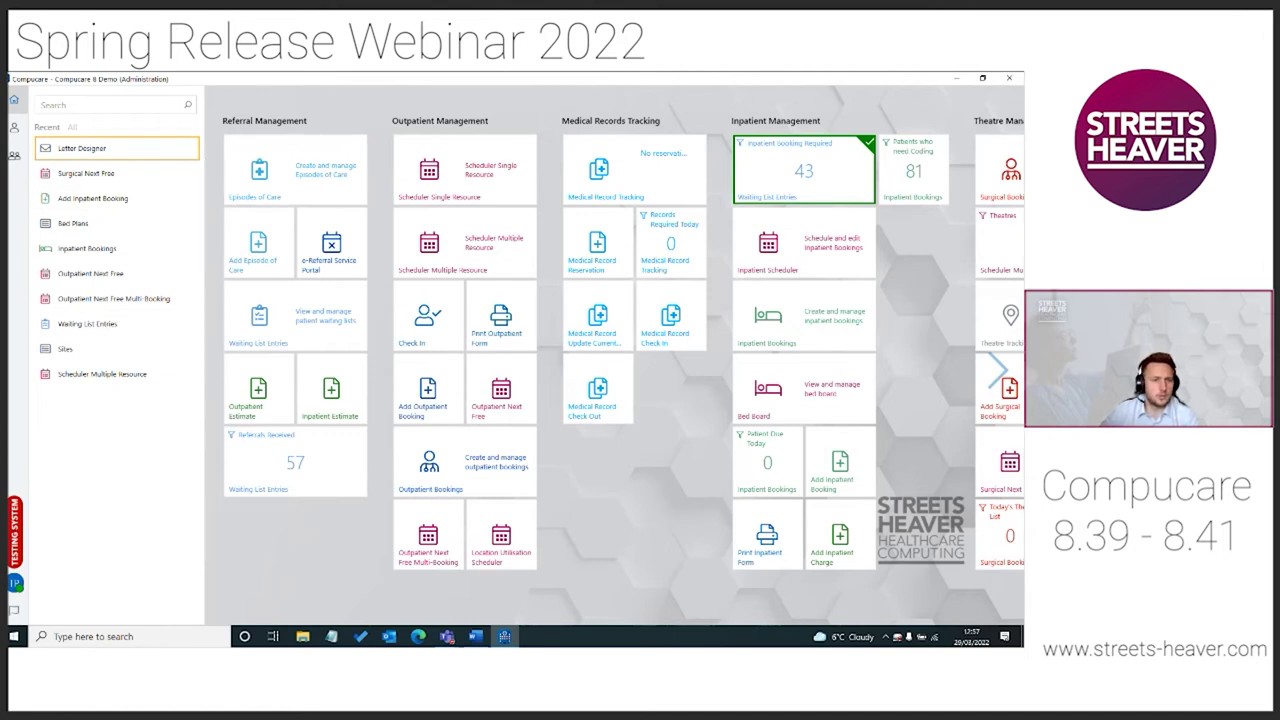
Search people for "but", open the matching clinician's record, and show their Clinician Availability.
click(15, 156)
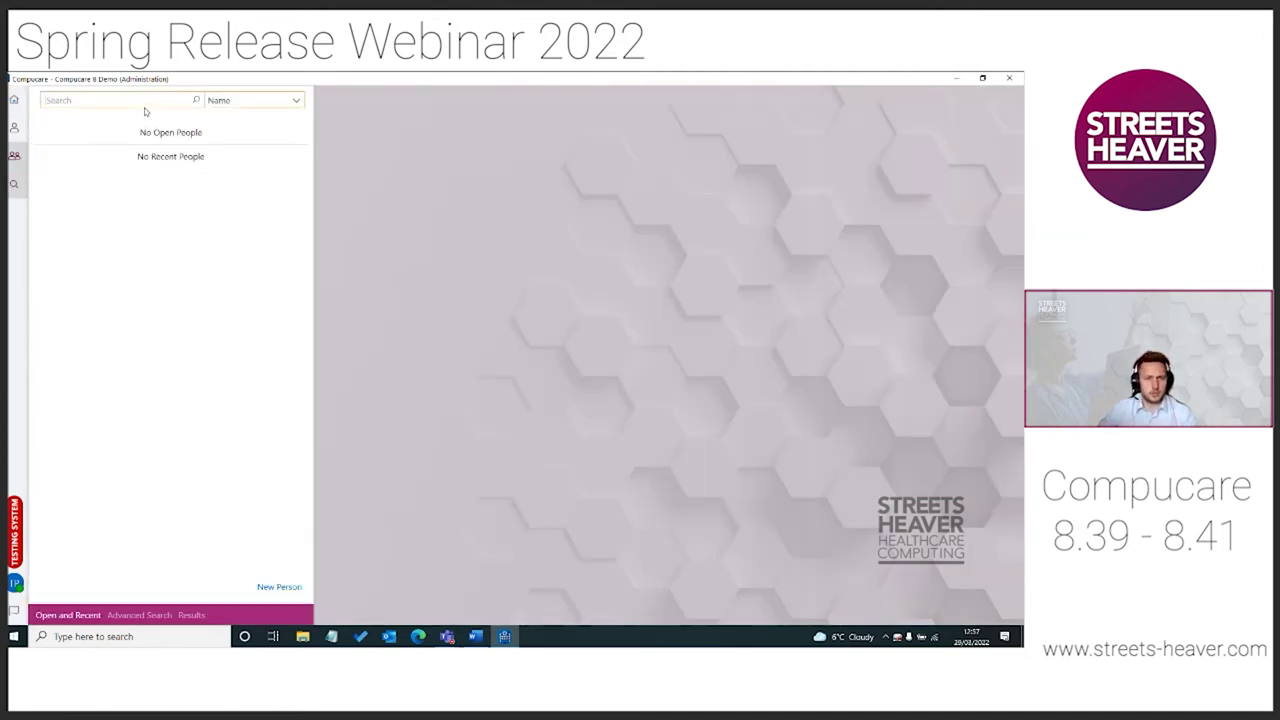
text(but)
key(Return)
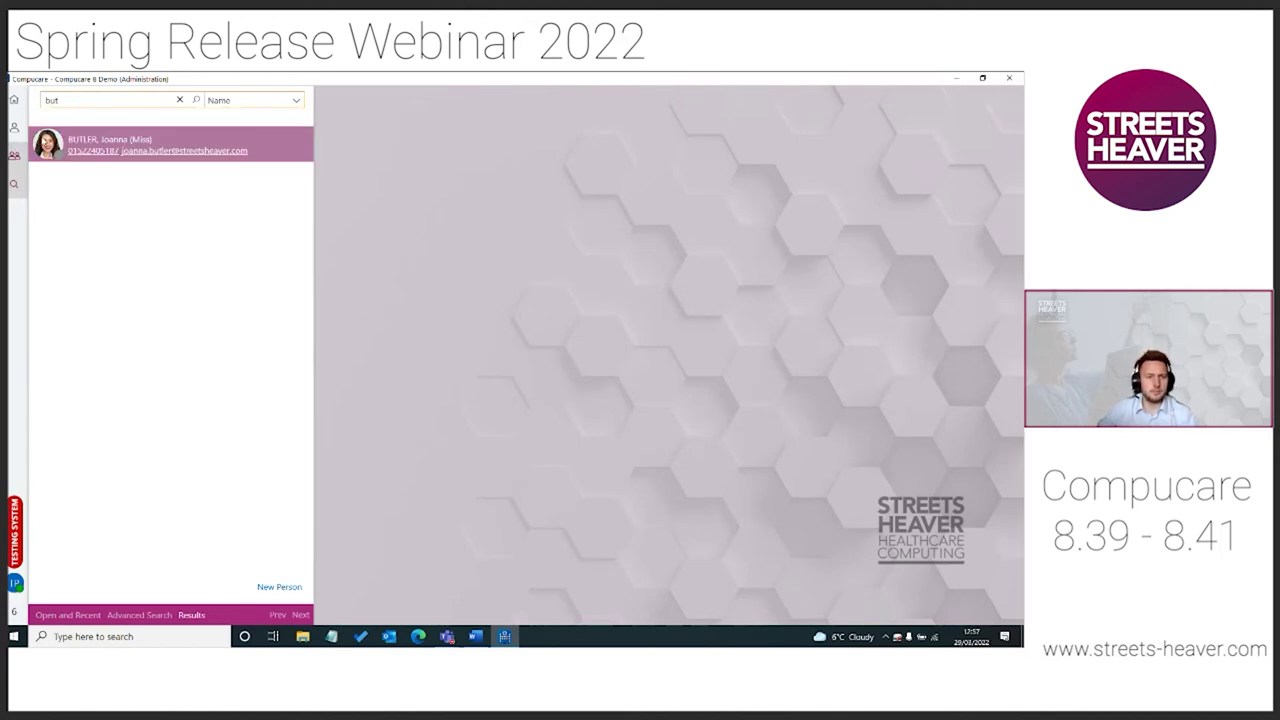
click(44, 142)
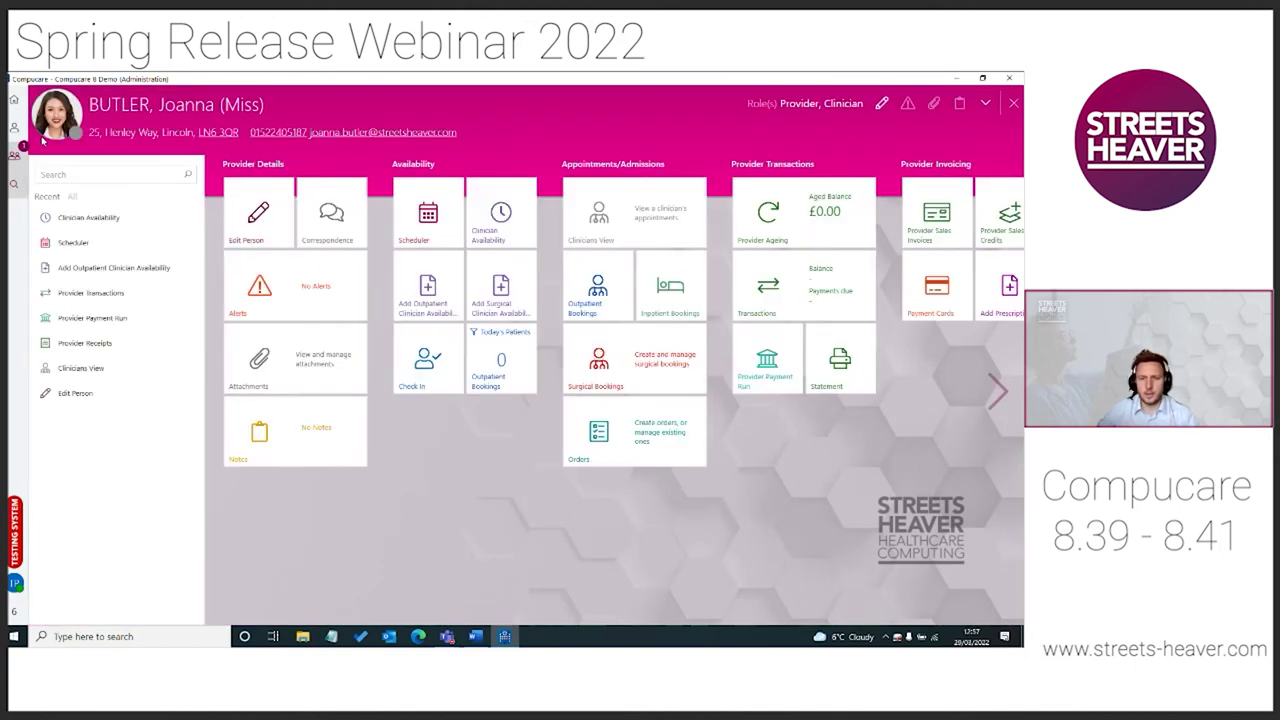
click(494, 206)
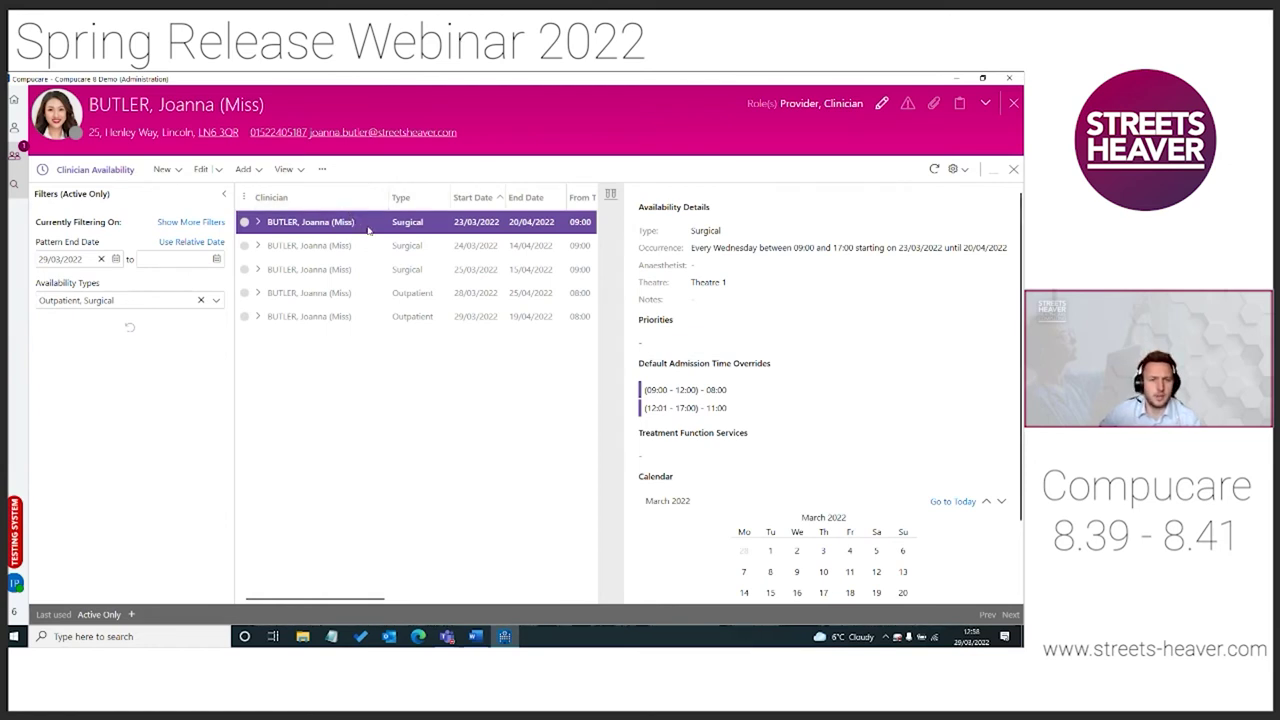
Open the clinician's Wednesday surgical availability in Theatre 1, review its default admission time overrides, and leave without changes.
click(200, 170)
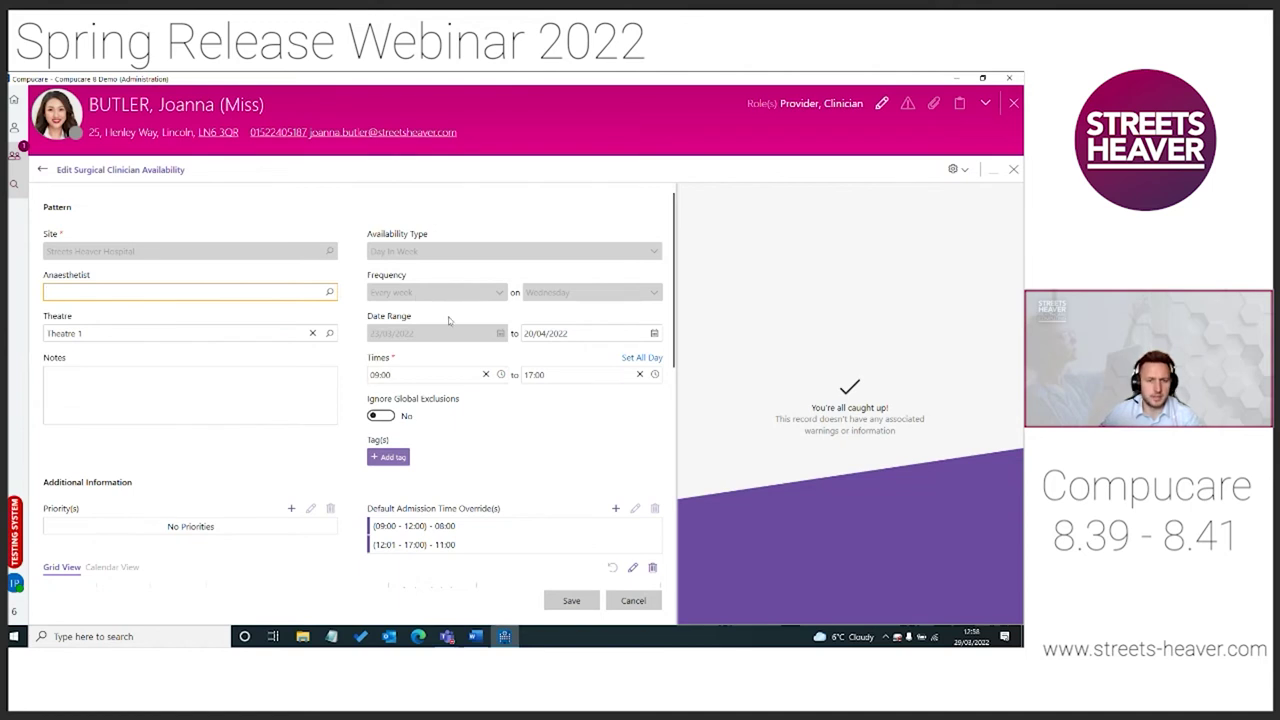
scroll(459, 368, down, 1)
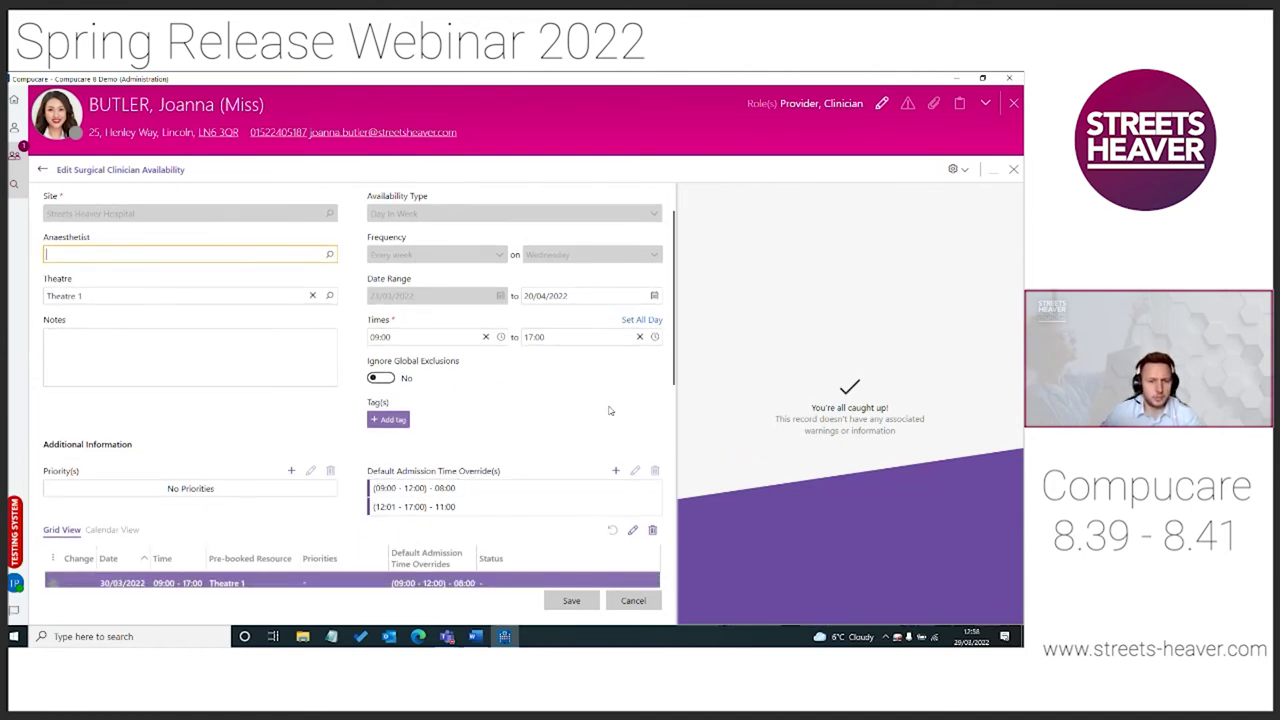
scroll(626, 395, down, 1)
scroll(626, 395, down, 1)
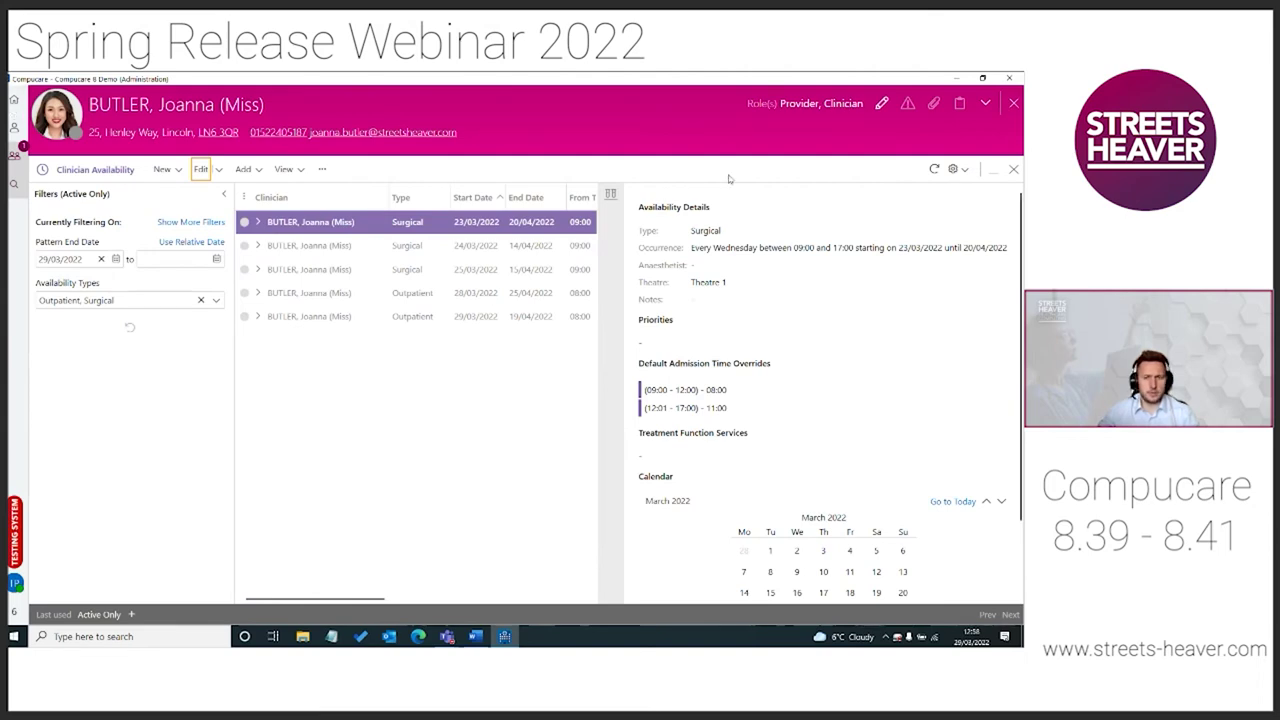
Close the clinician's record and run a Surgical Next Free search at Streets Heaver Hospital with the surgeon matching "but".
click(1013, 103)
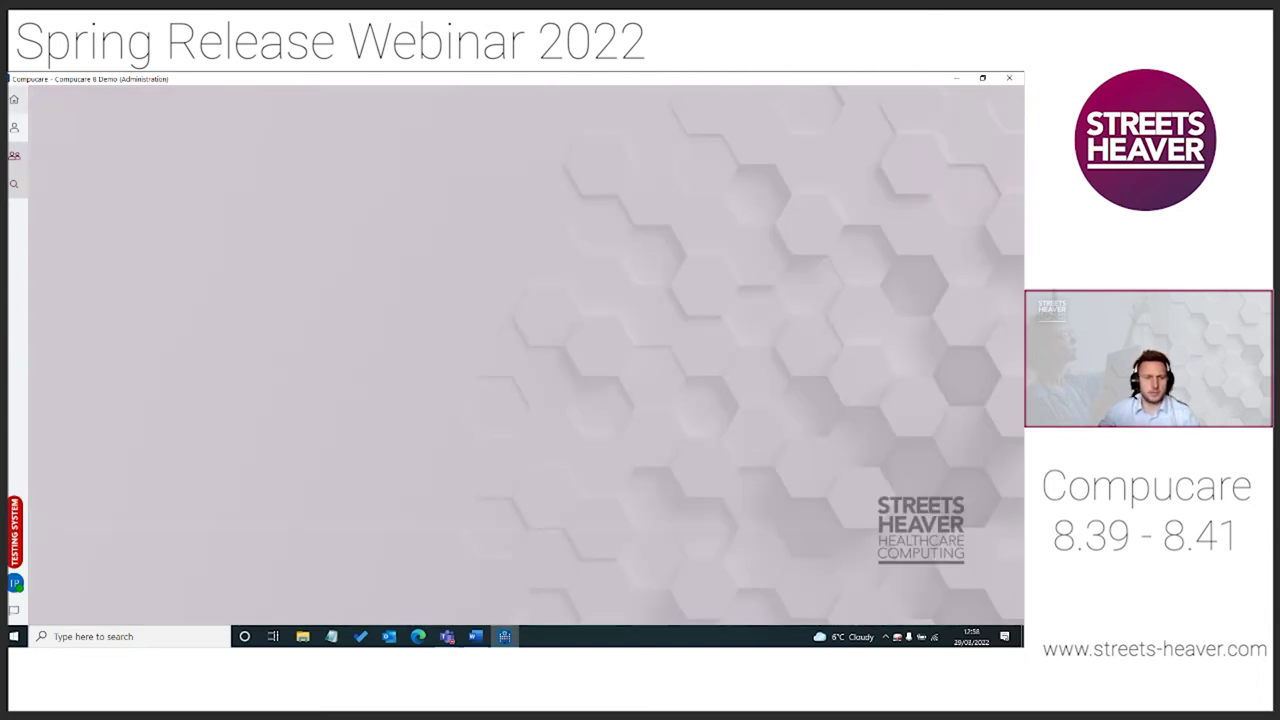
click(13, 101)
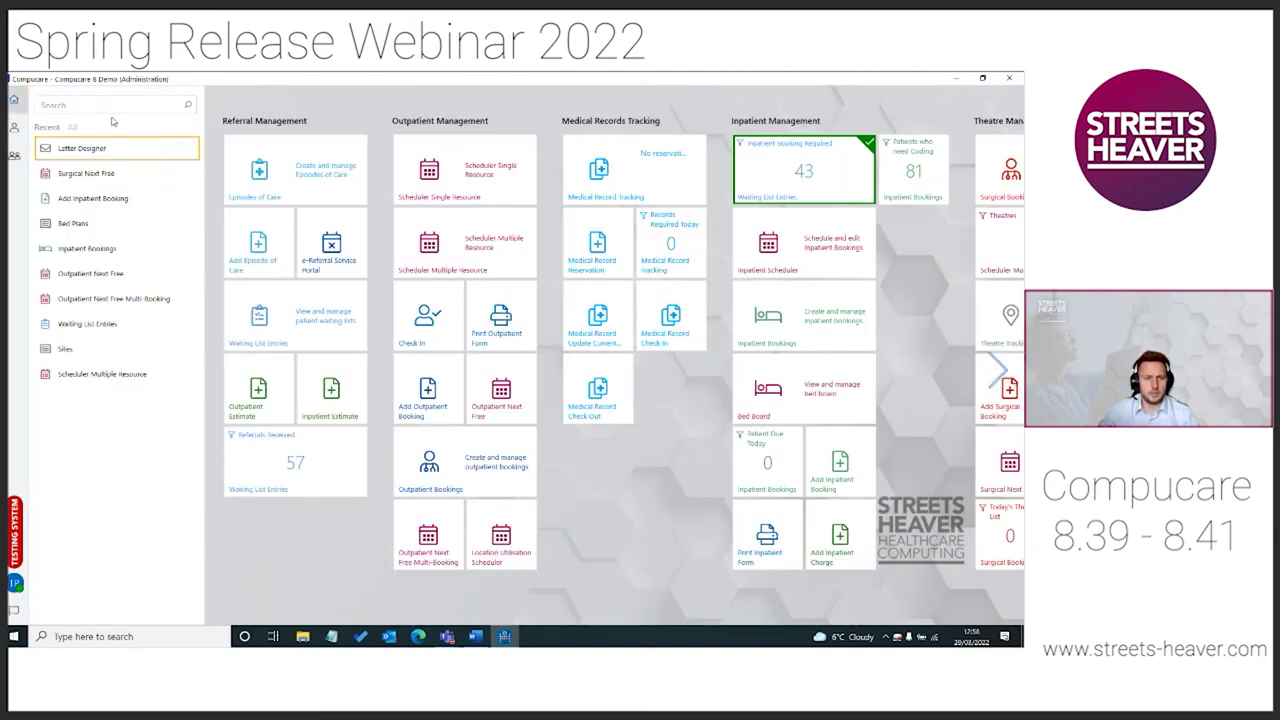
click(105, 181)
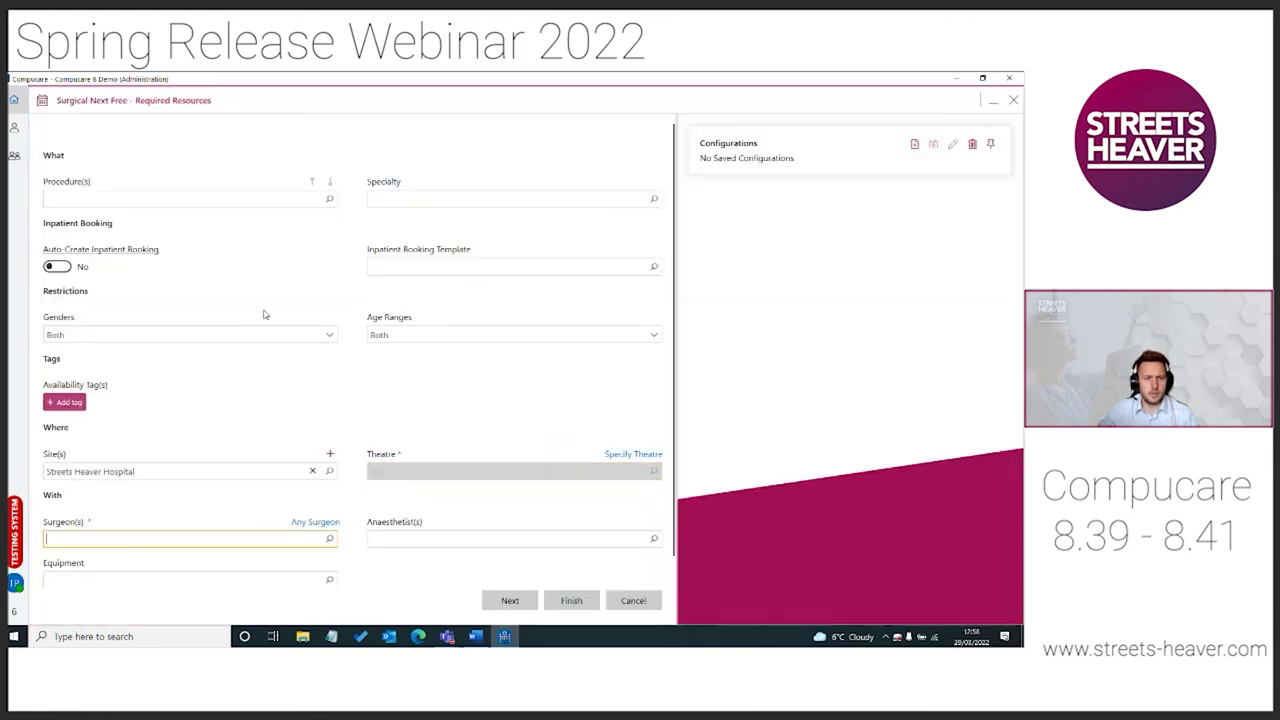
scroll(254, 426, down, 1)
text(but)
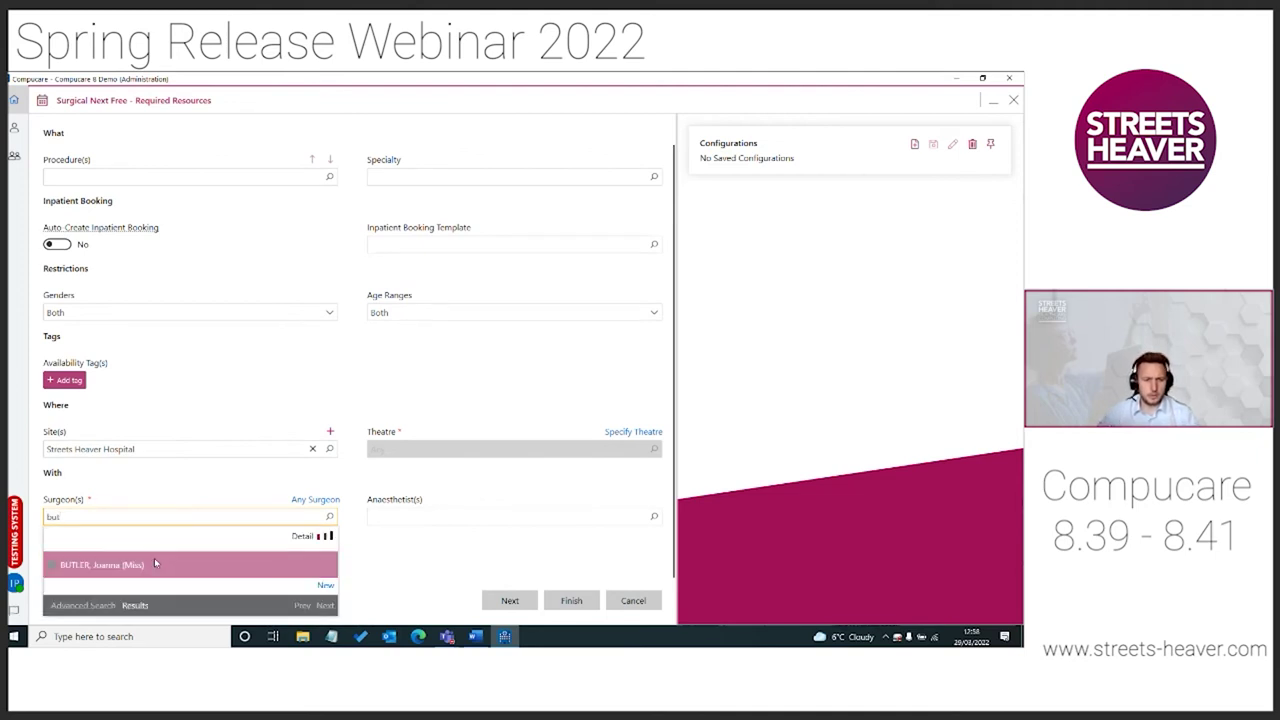
click(156, 562)
click(509, 600)
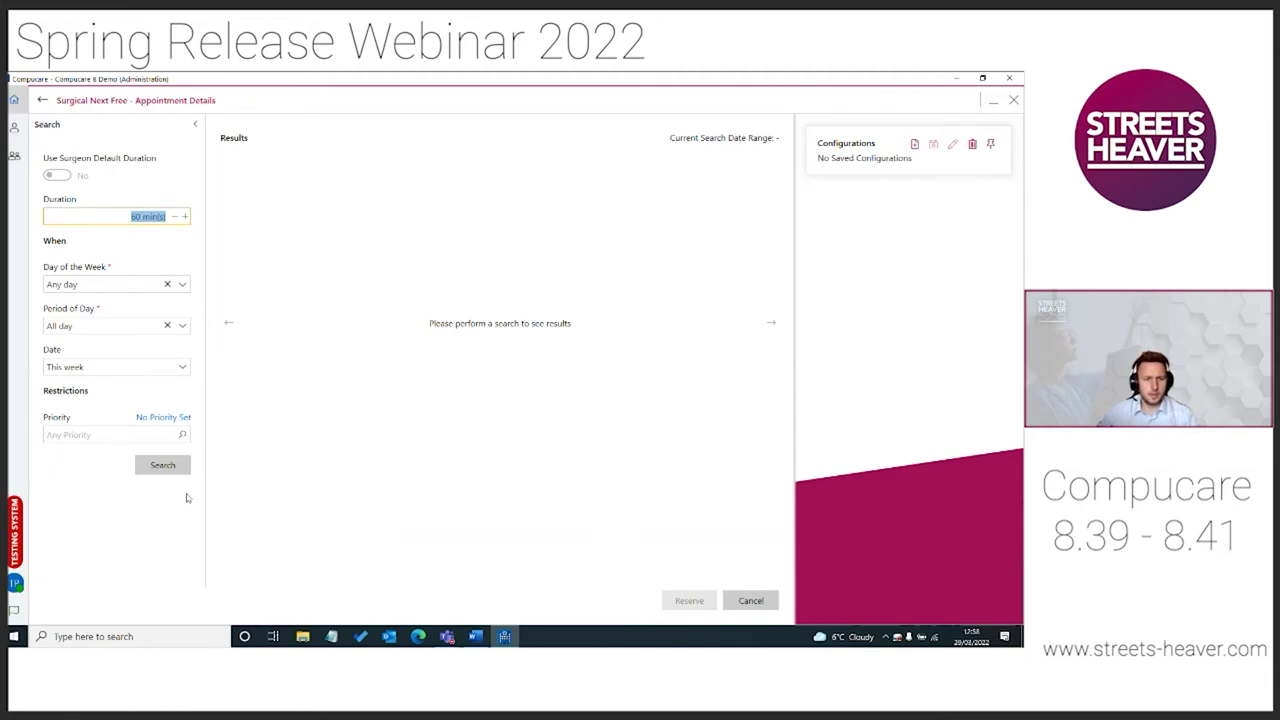
click(156, 467)
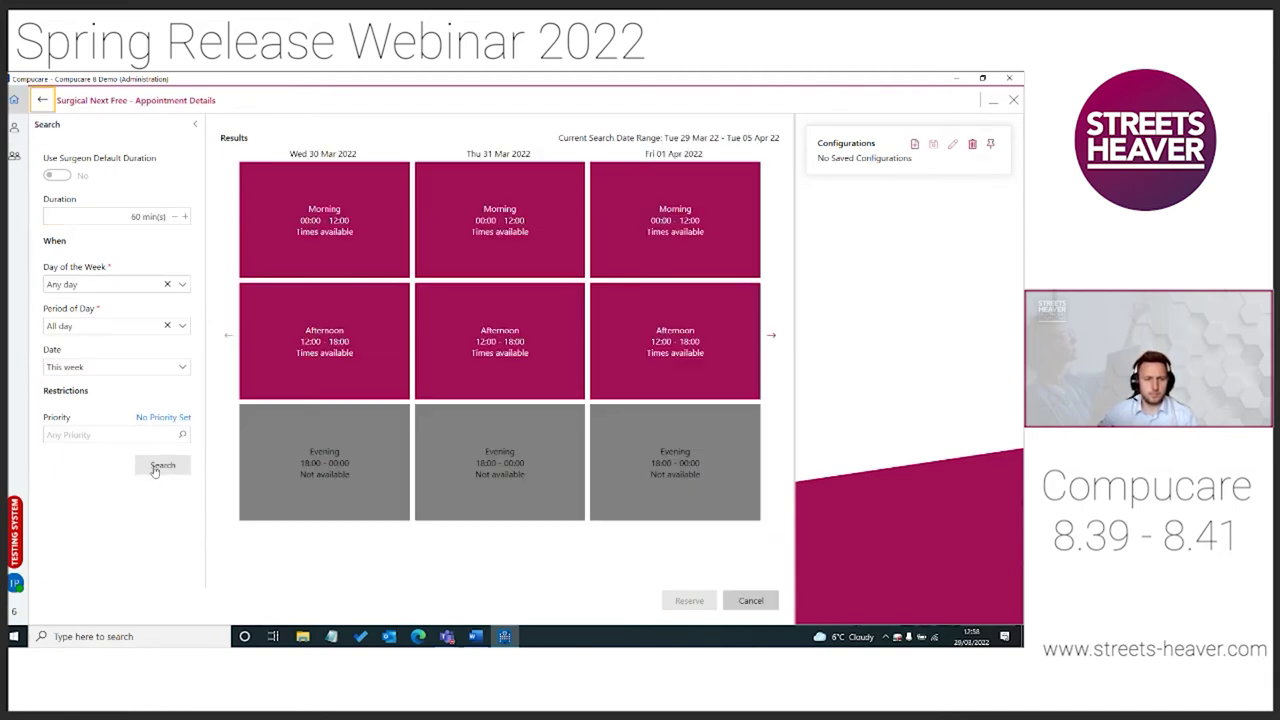
Reserve the 11:00 morning slot in Theatre 1 on Thursday 31 March 2022.
click(443, 248)
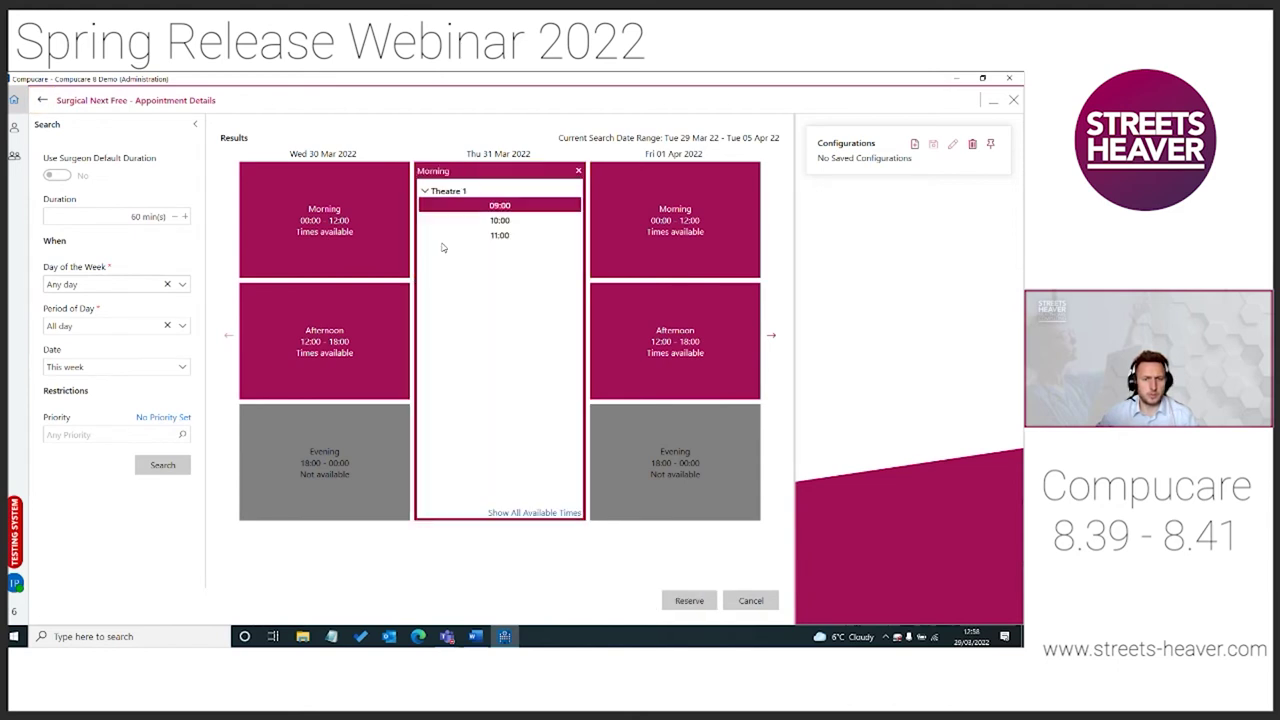
click(498, 236)
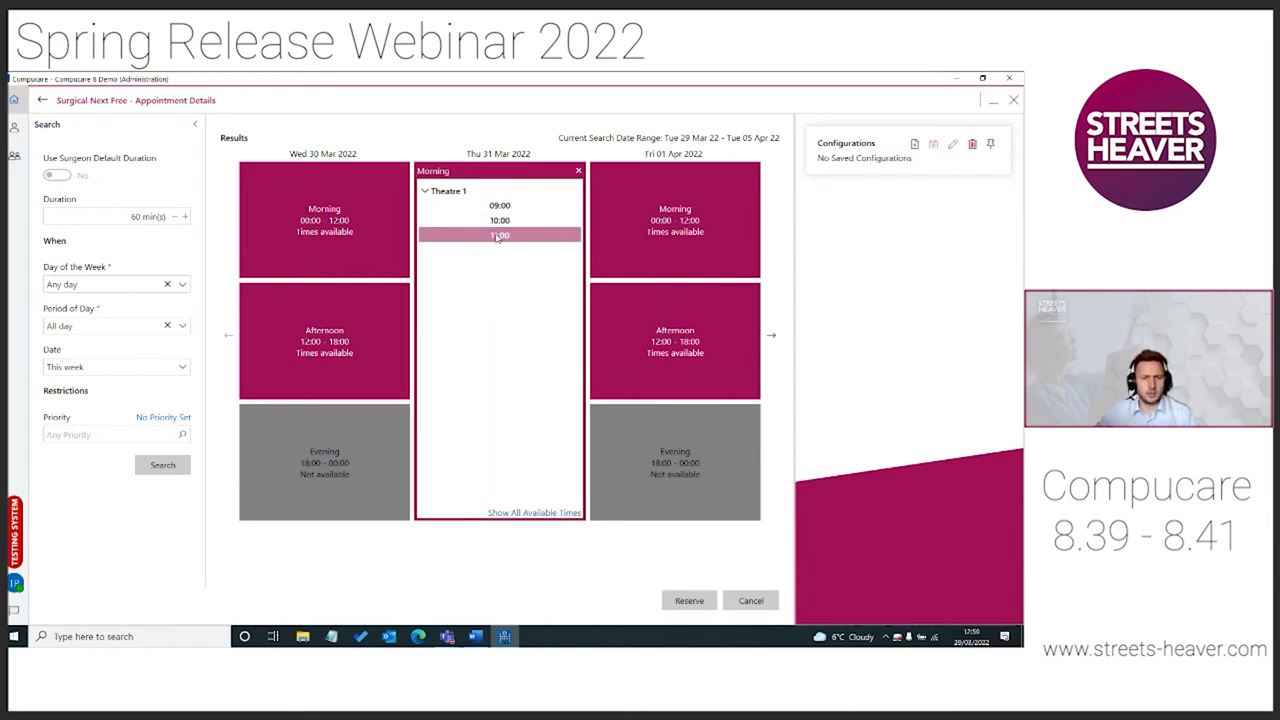
click(690, 601)
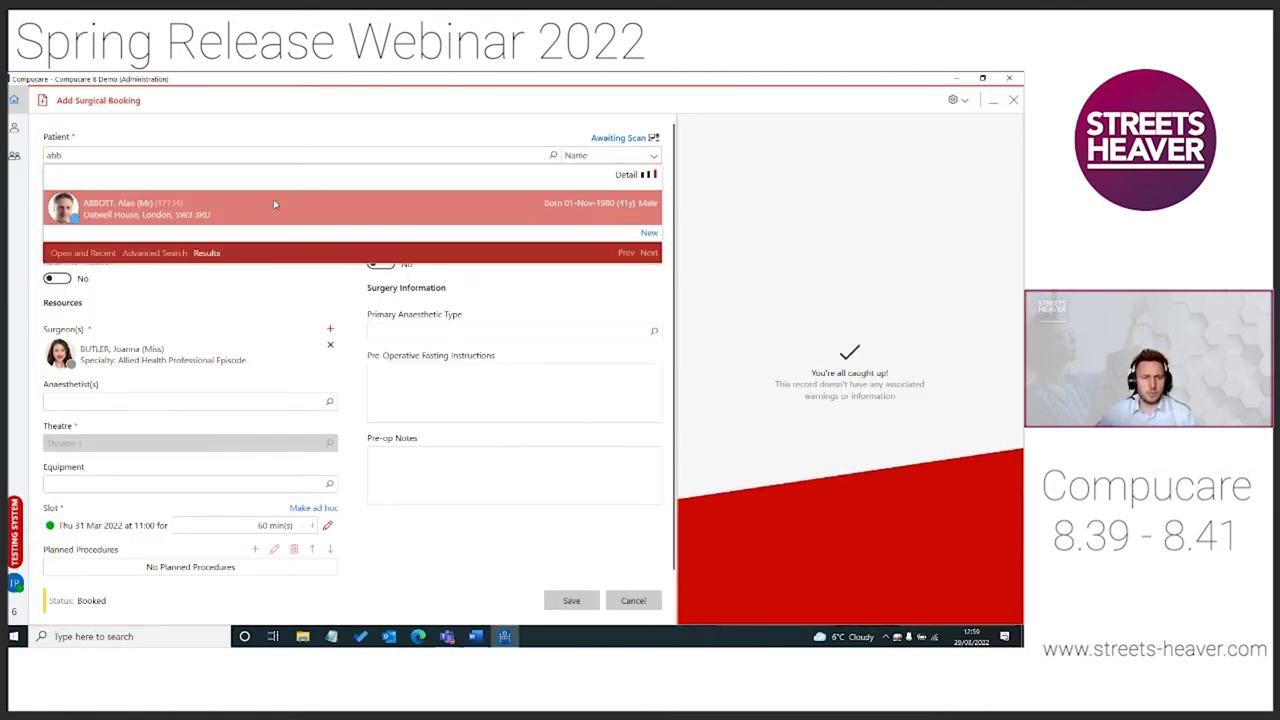
Select the patient matching "abb", start a new inpatient booking to check its planned admission time, and discard both bookings.
click(273, 199)
click(653, 192)
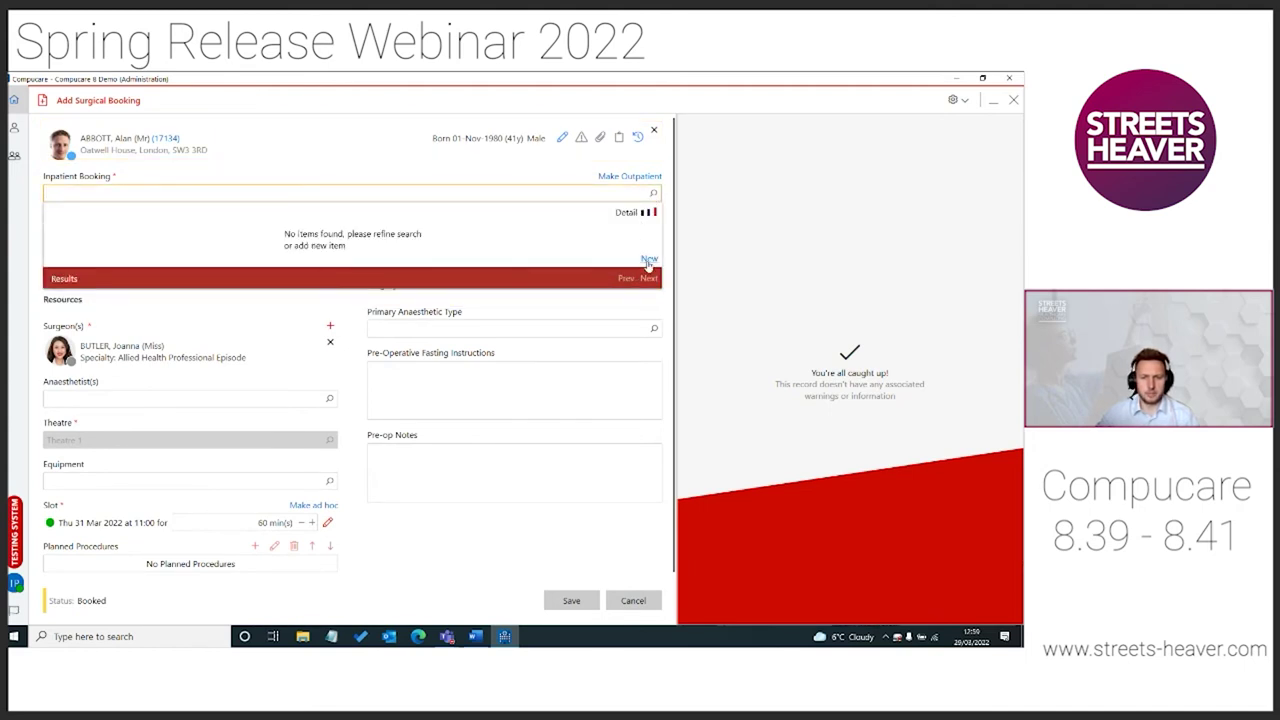
click(648, 265)
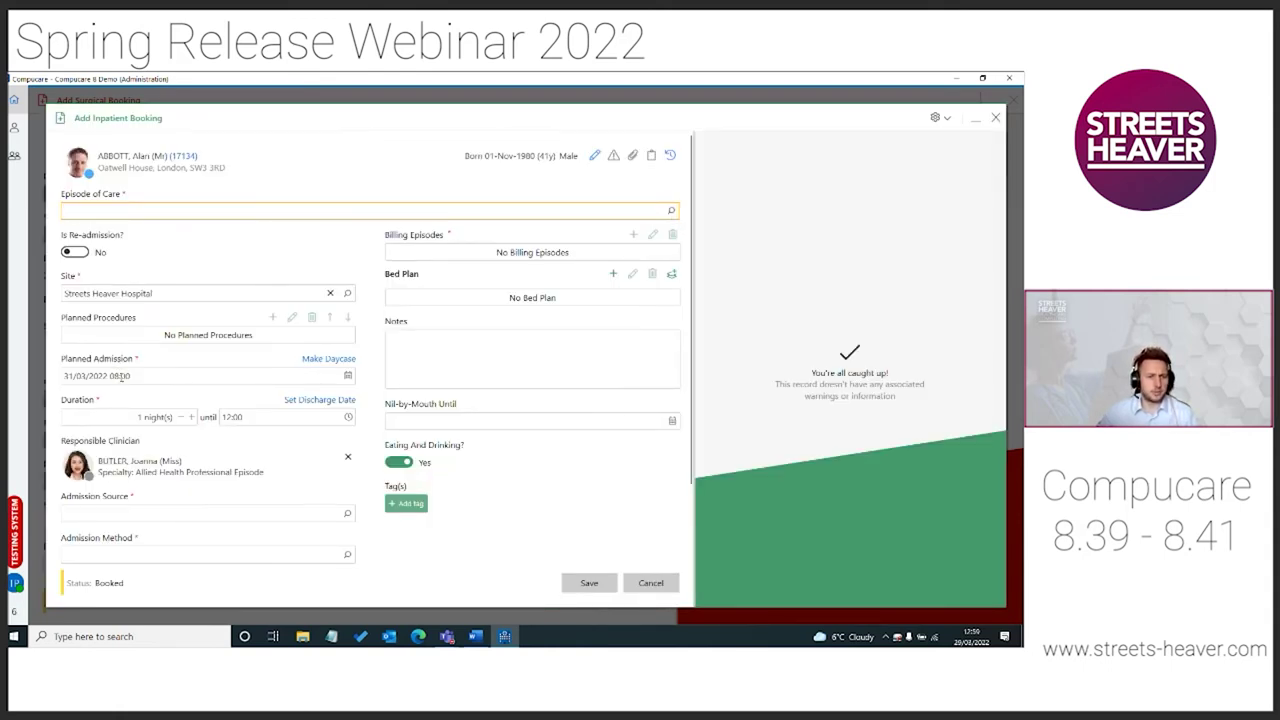
click(651, 585)
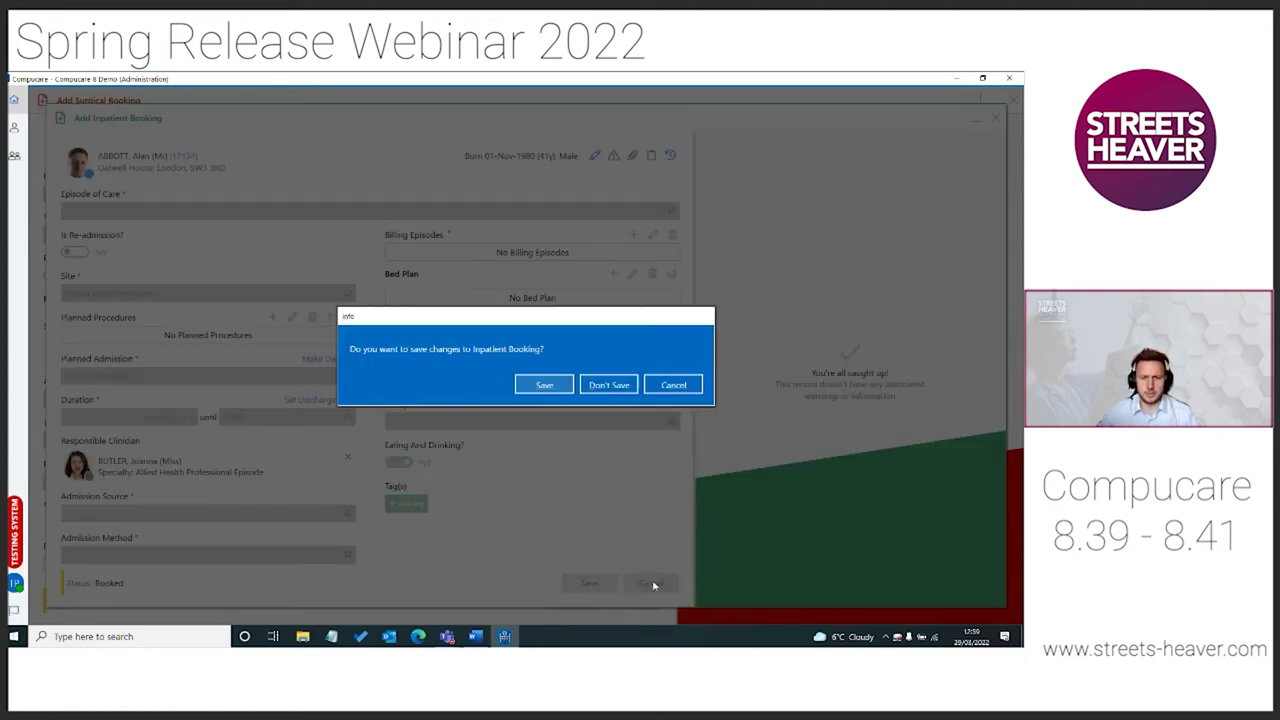
click(627, 389)
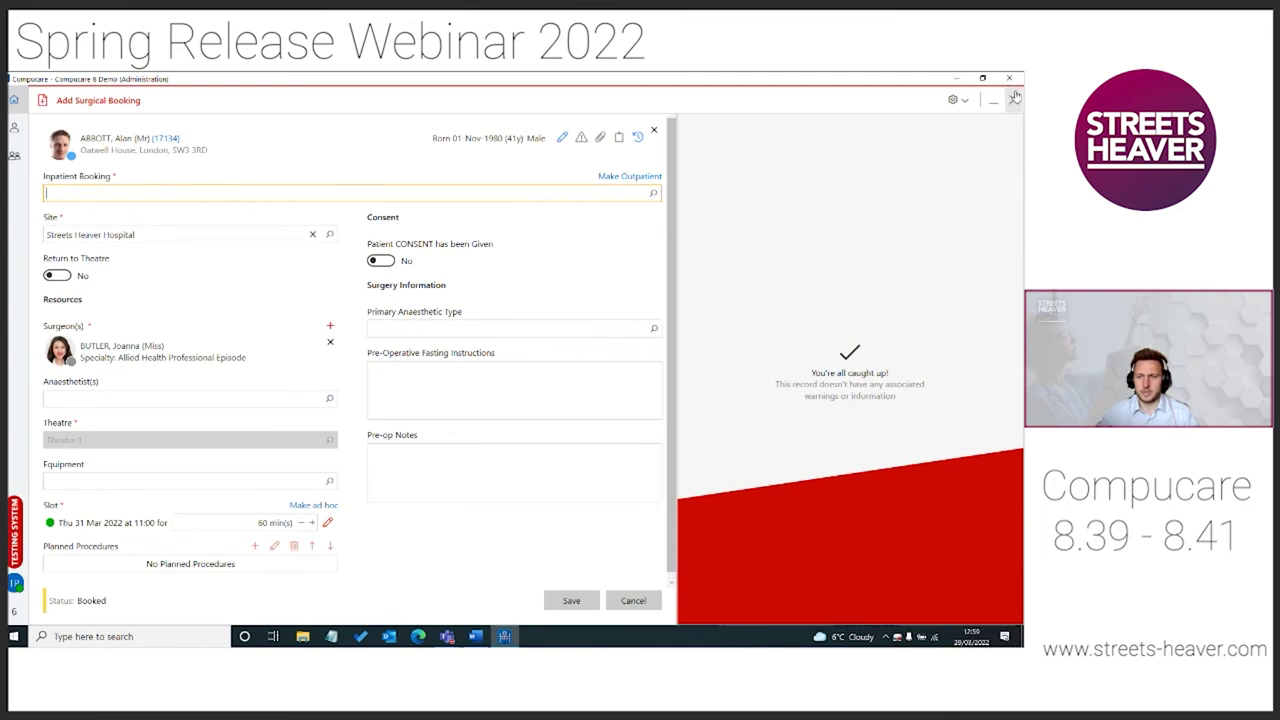
click(1016, 96)
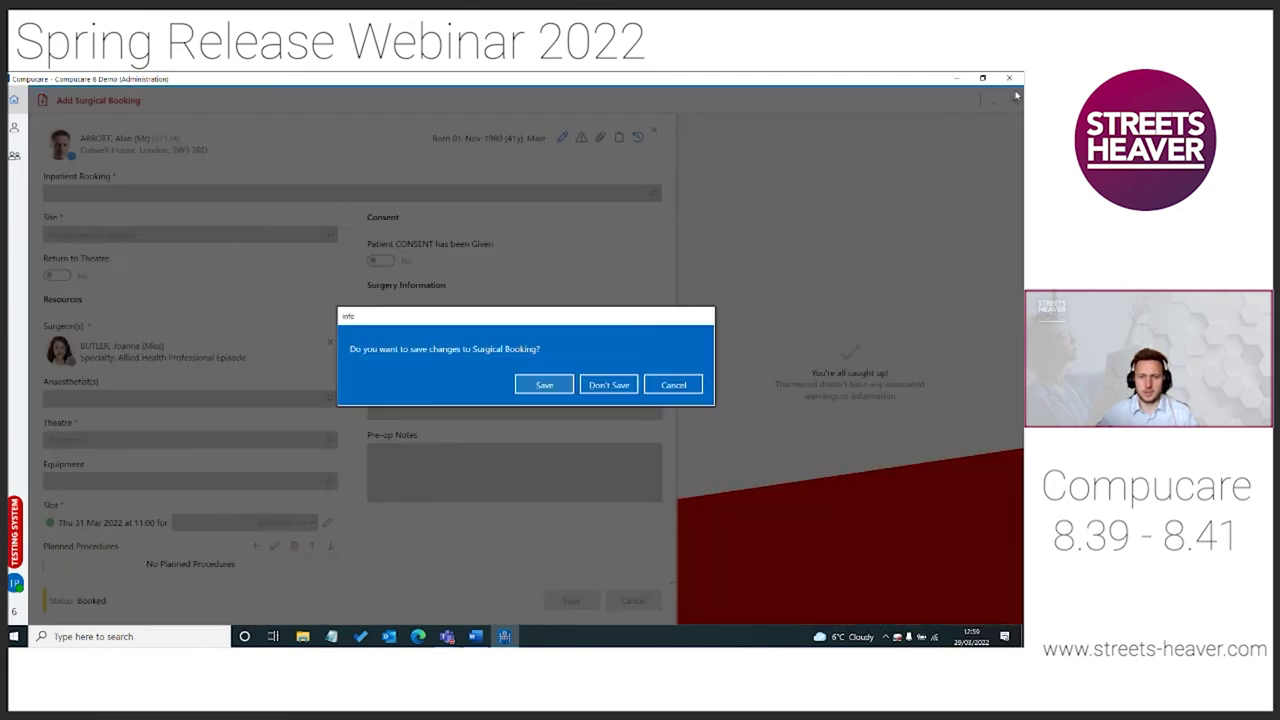
click(598, 386)
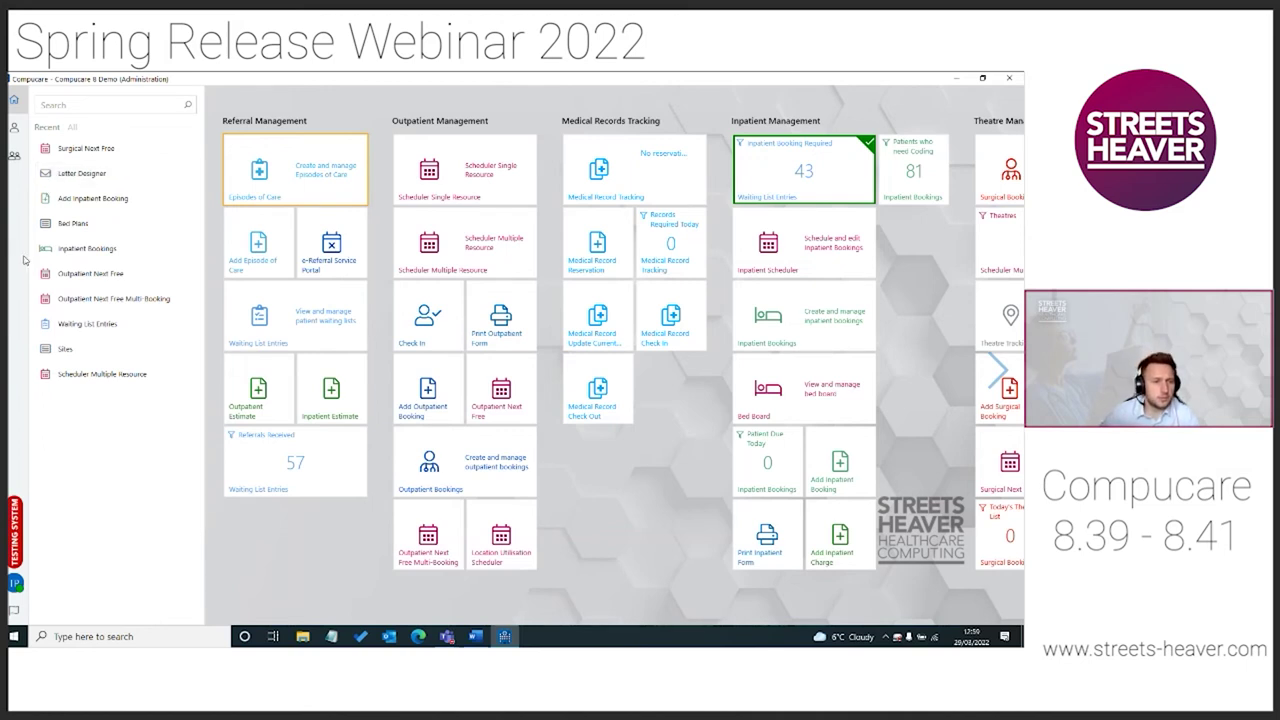
Open Bed Plan A in the Bed Plans code table, review its items and discharge time setting, and close without changes.
click(80, 226)
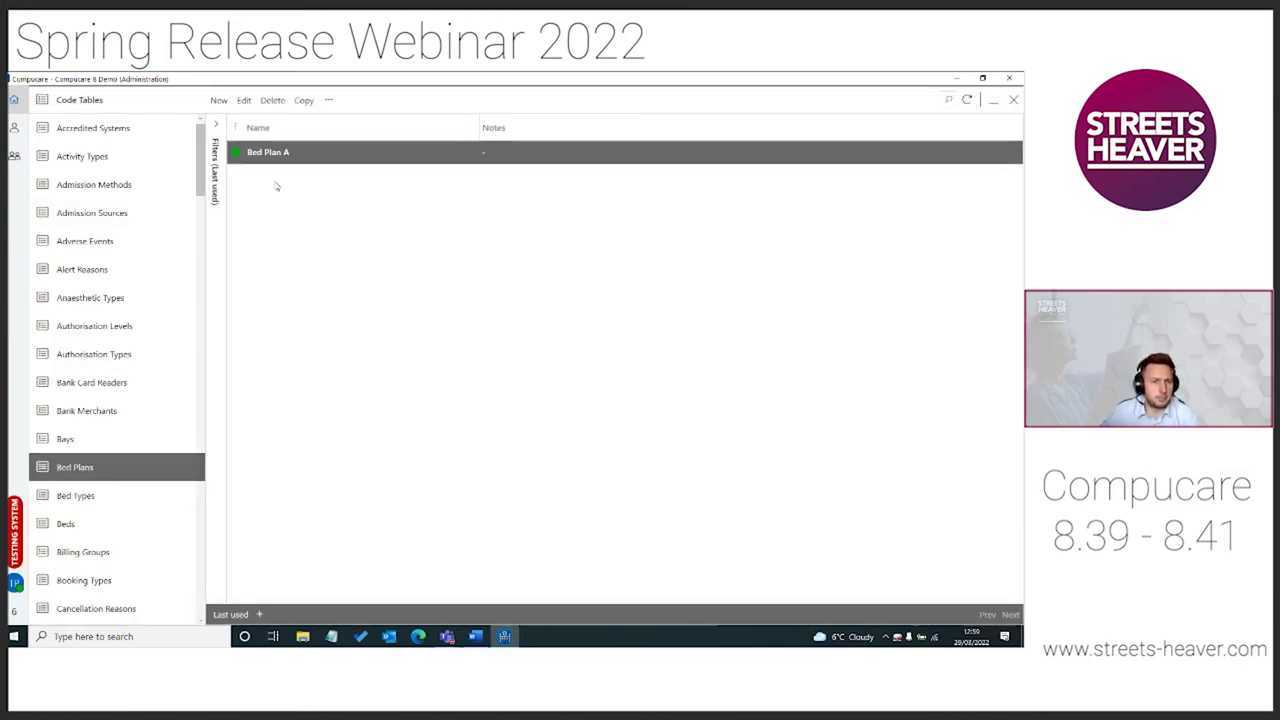
click(245, 101)
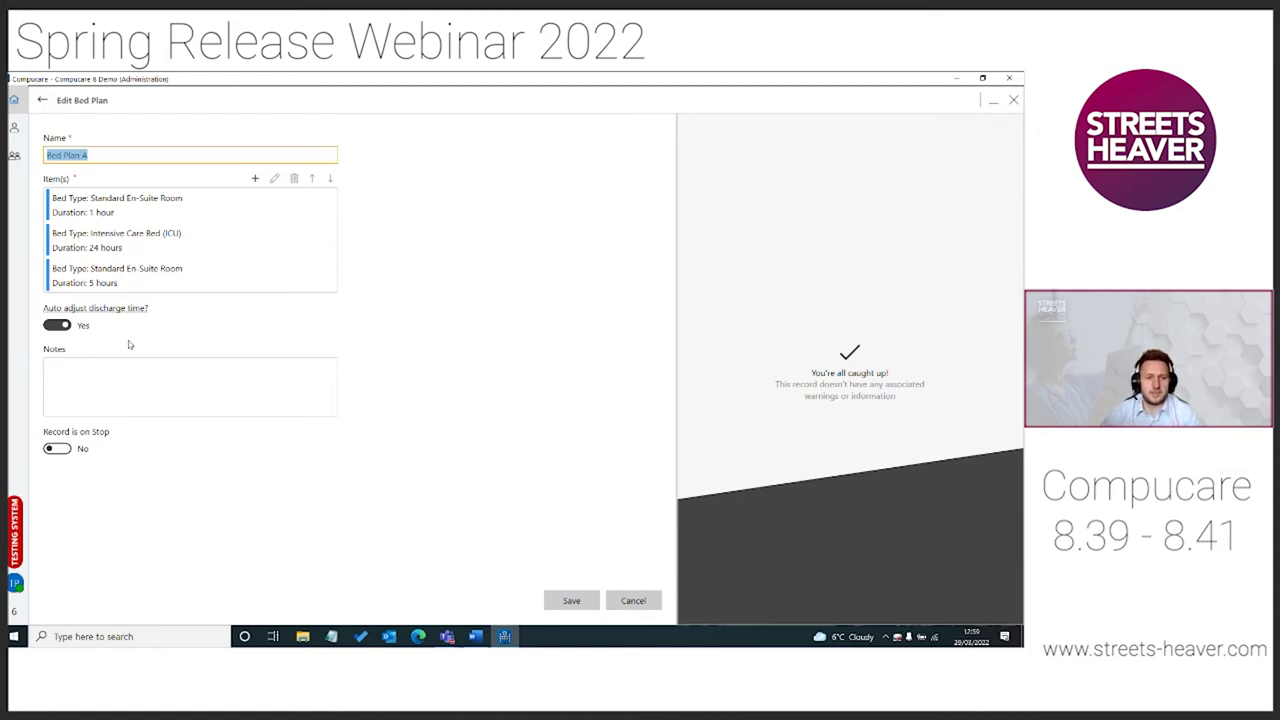
click(633, 601)
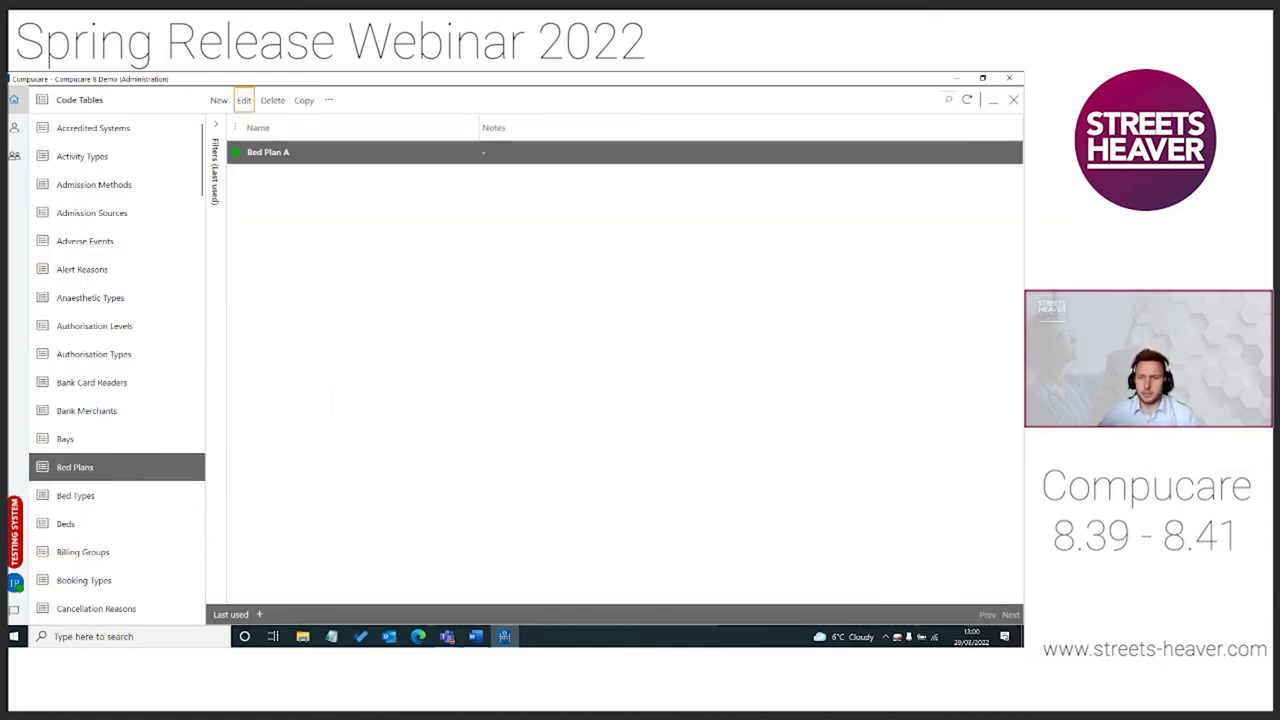
click(1013, 100)
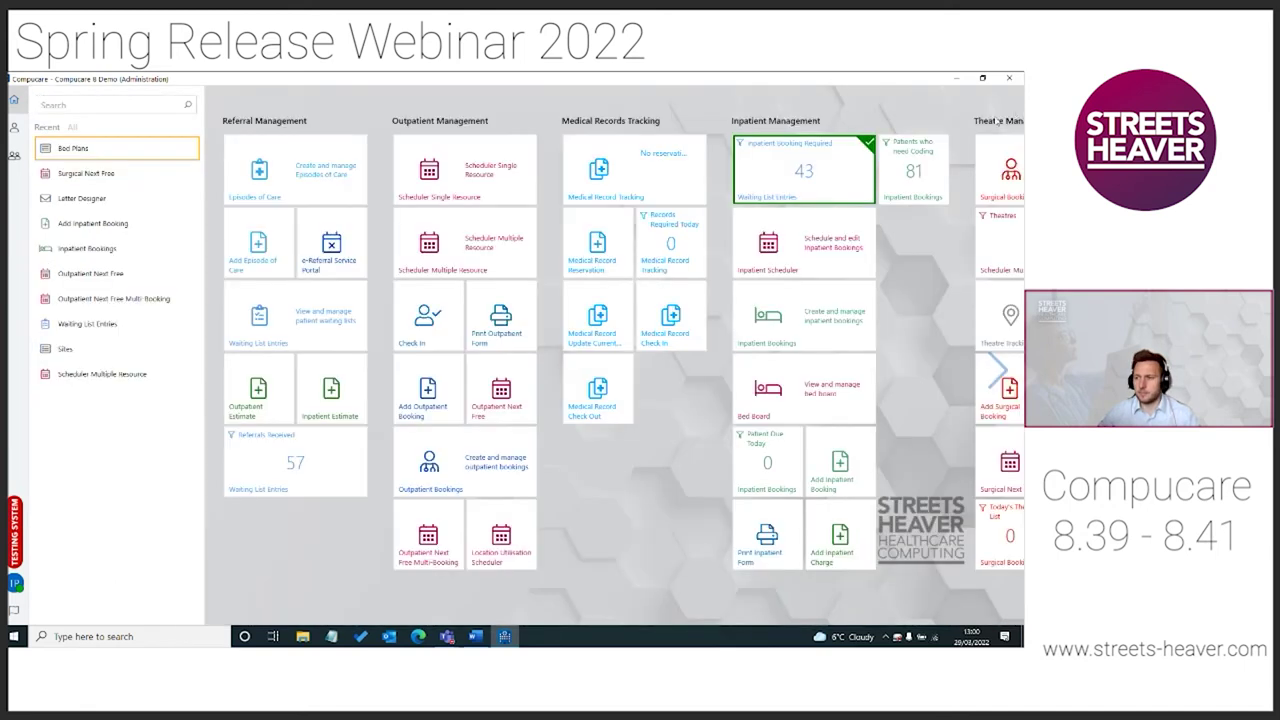
Start an inpatient booking for the second patient matching "zam", apply the Bed Plan A Template, and discard the booking.
click(113, 228)
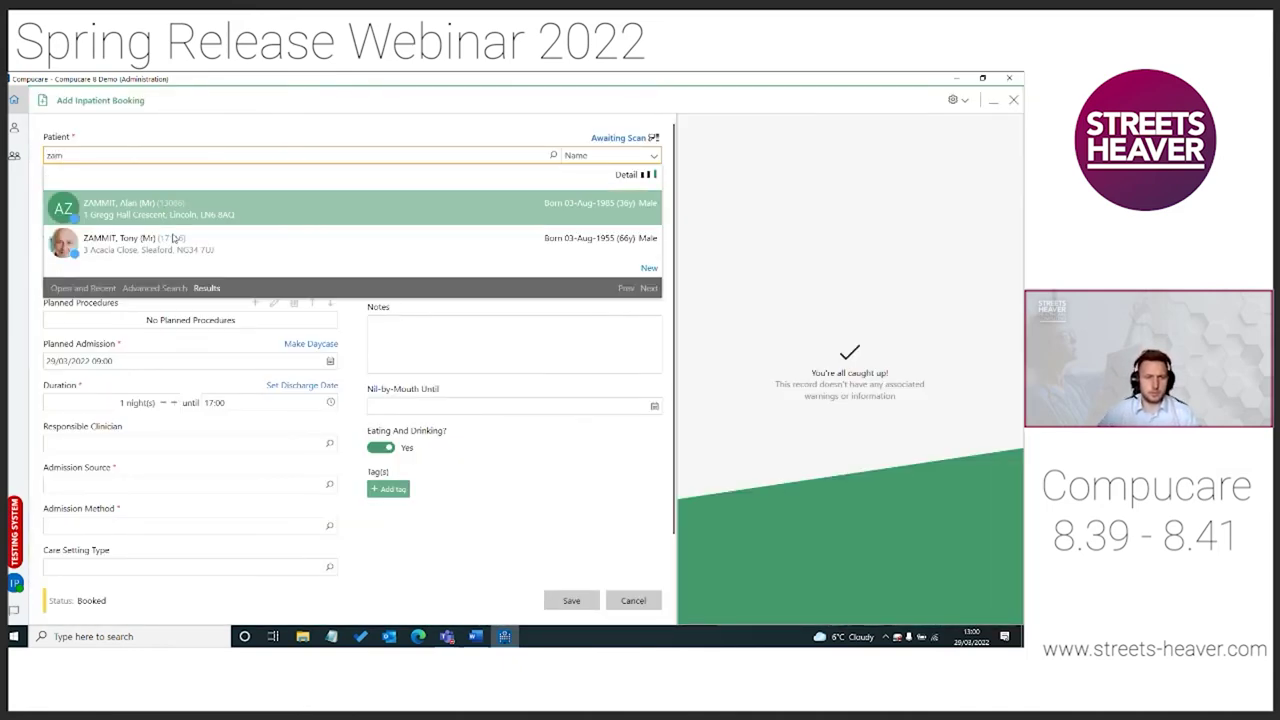
click(203, 252)
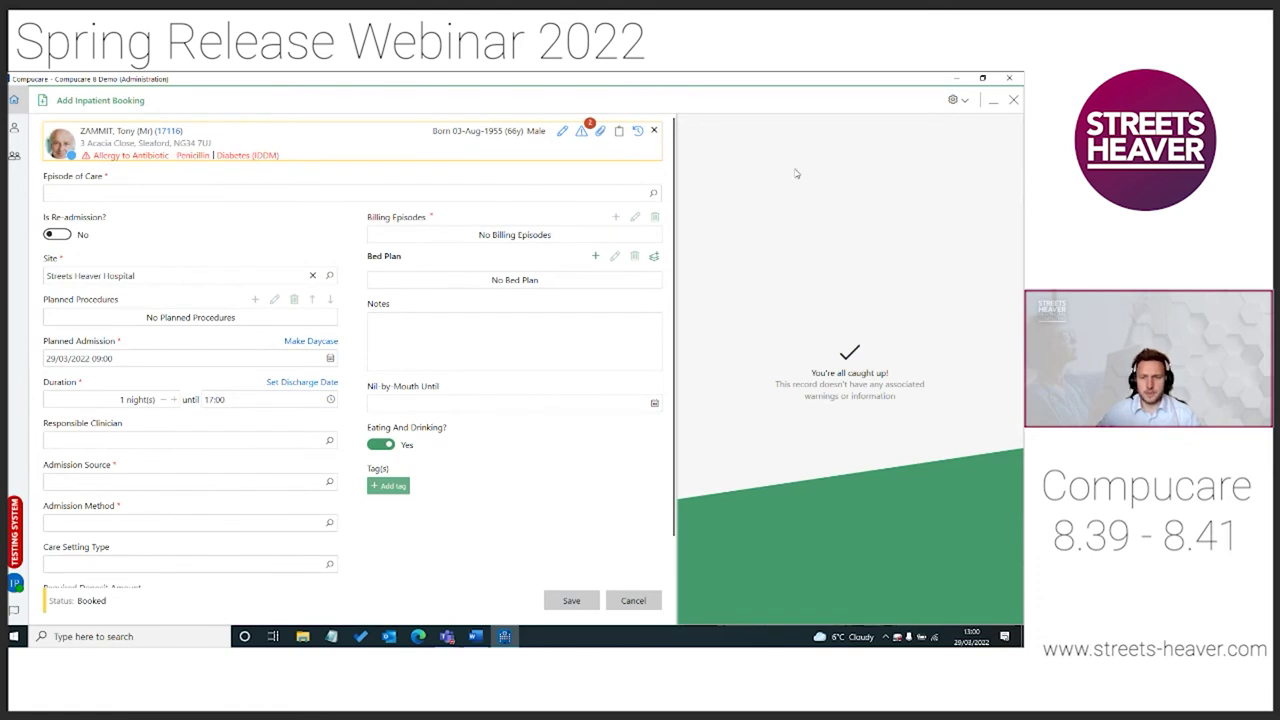
click(961, 101)
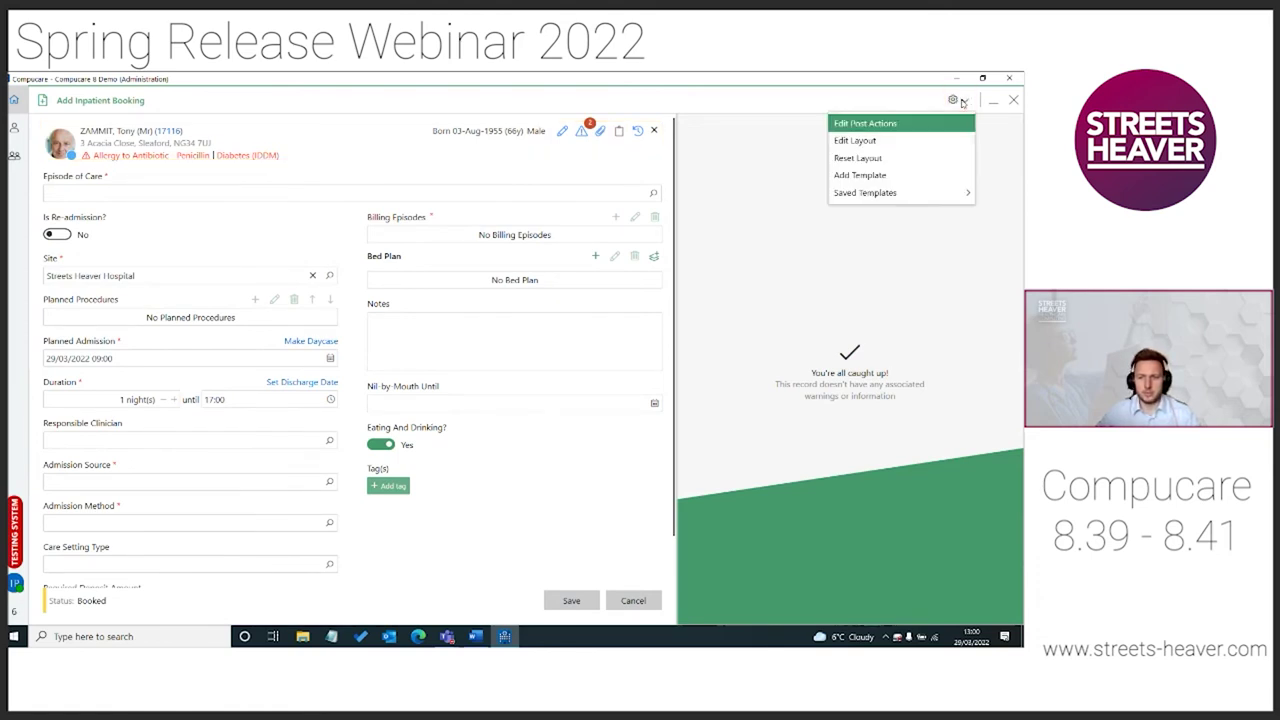
click(907, 194)
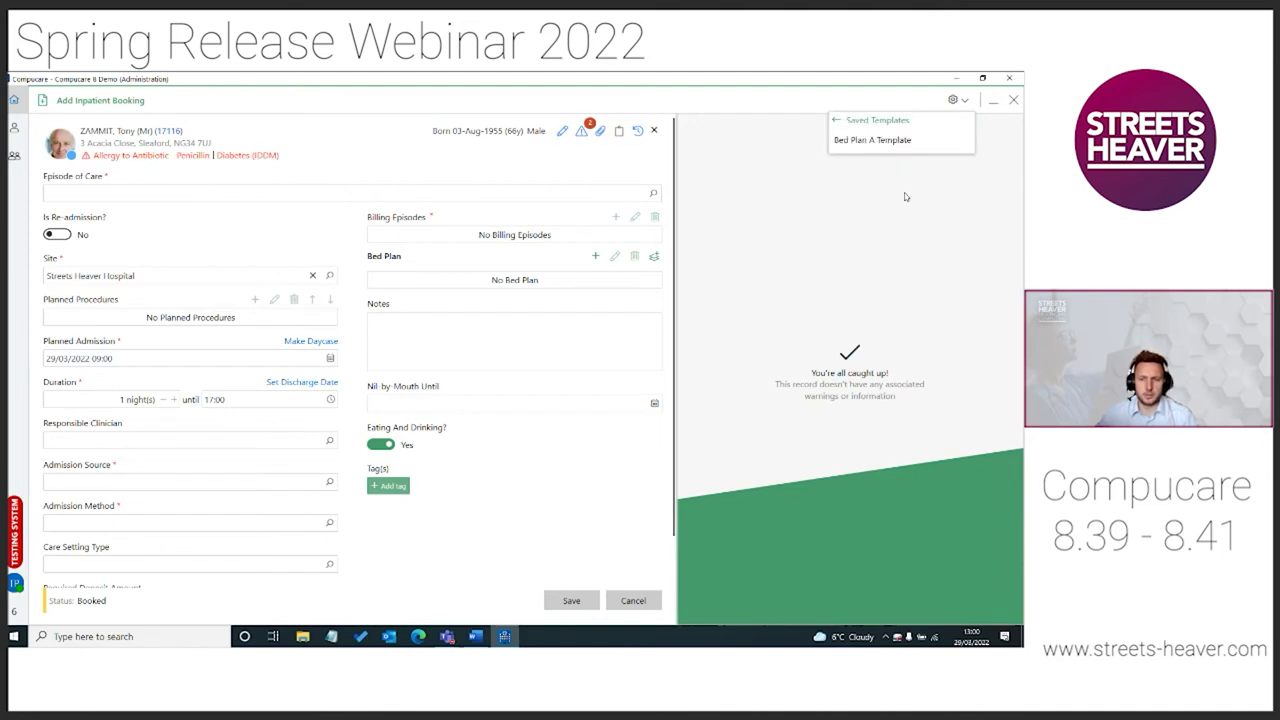
click(874, 141)
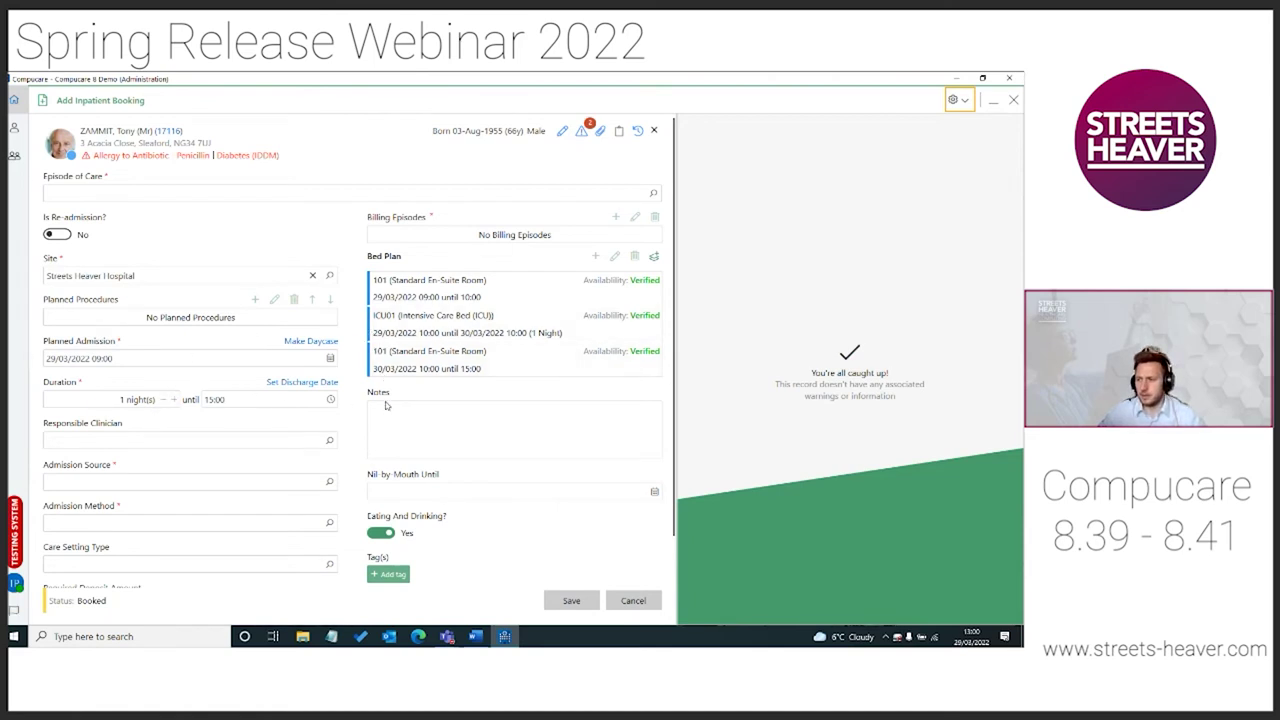
click(640, 601)
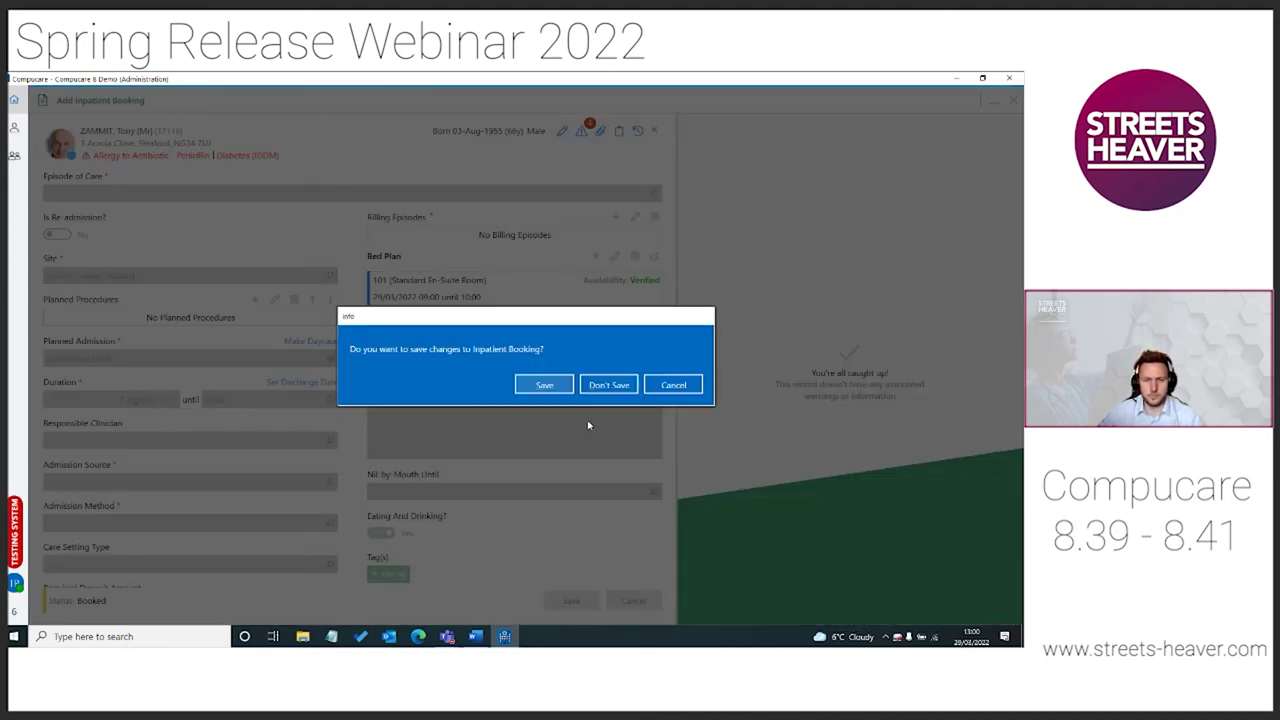
click(604, 386)
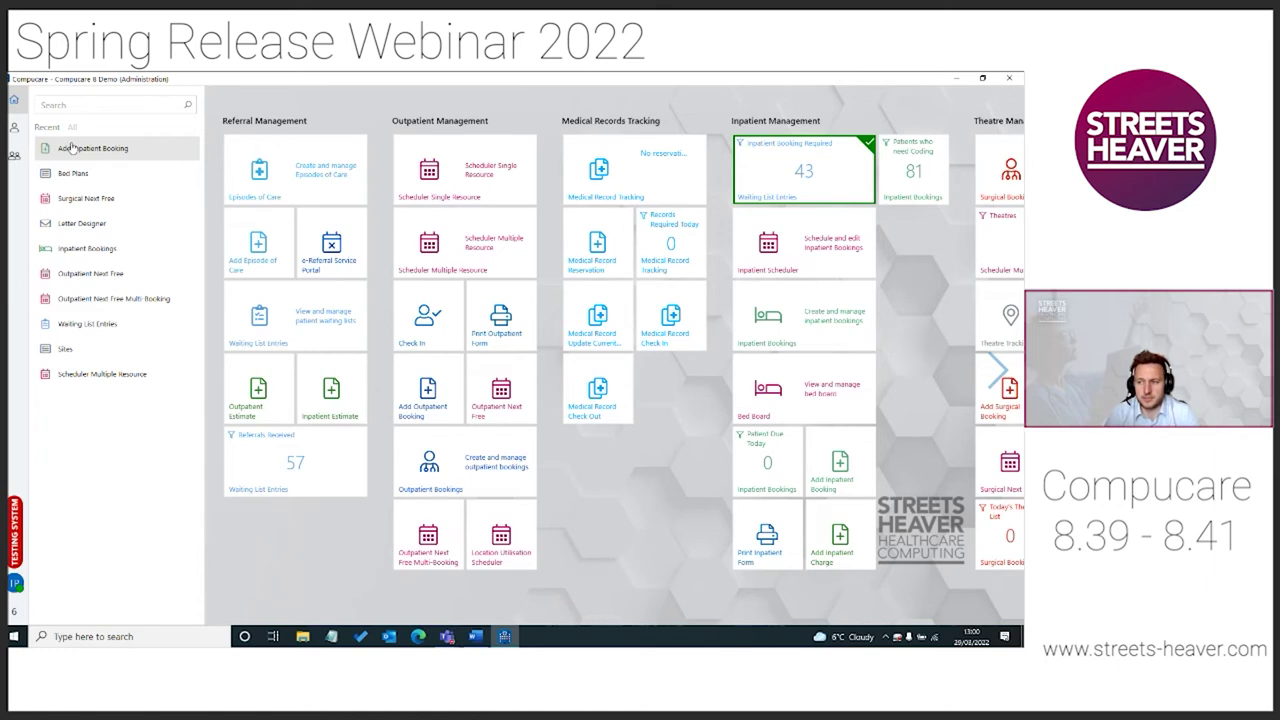
Open the patient's record and start an Outpatient Next Free search from it.
click(14, 128)
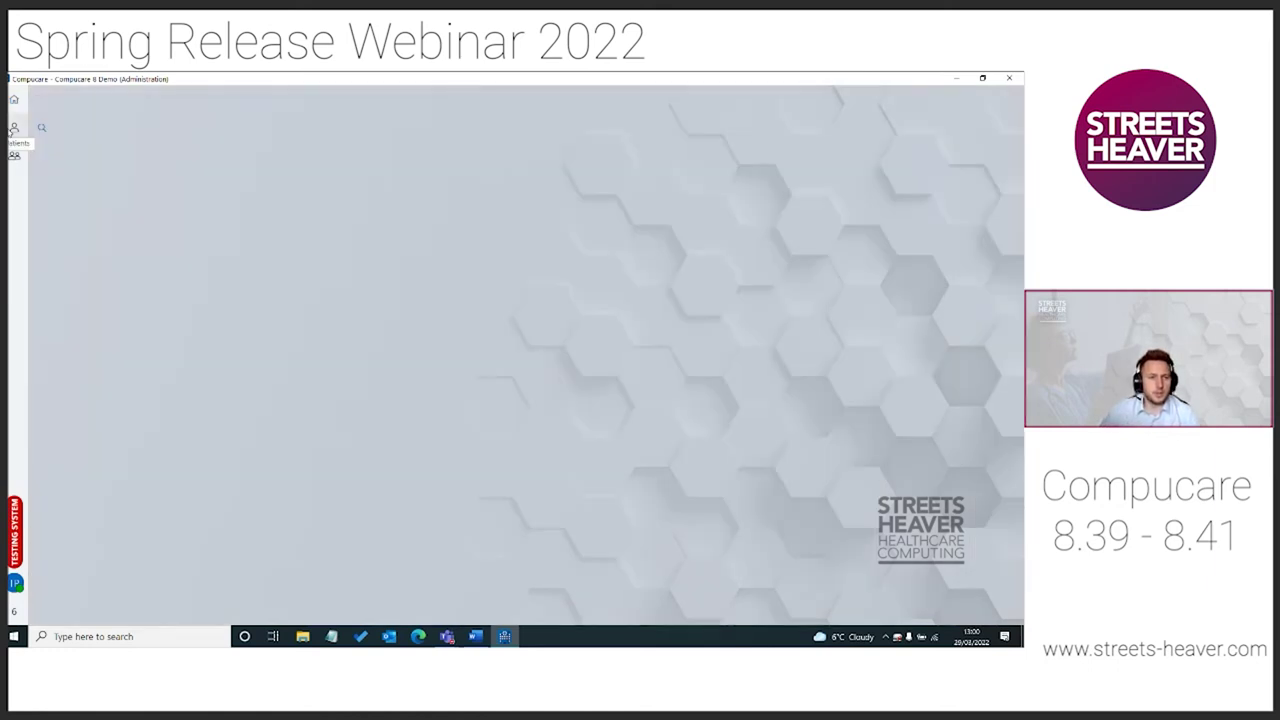
click(83, 191)
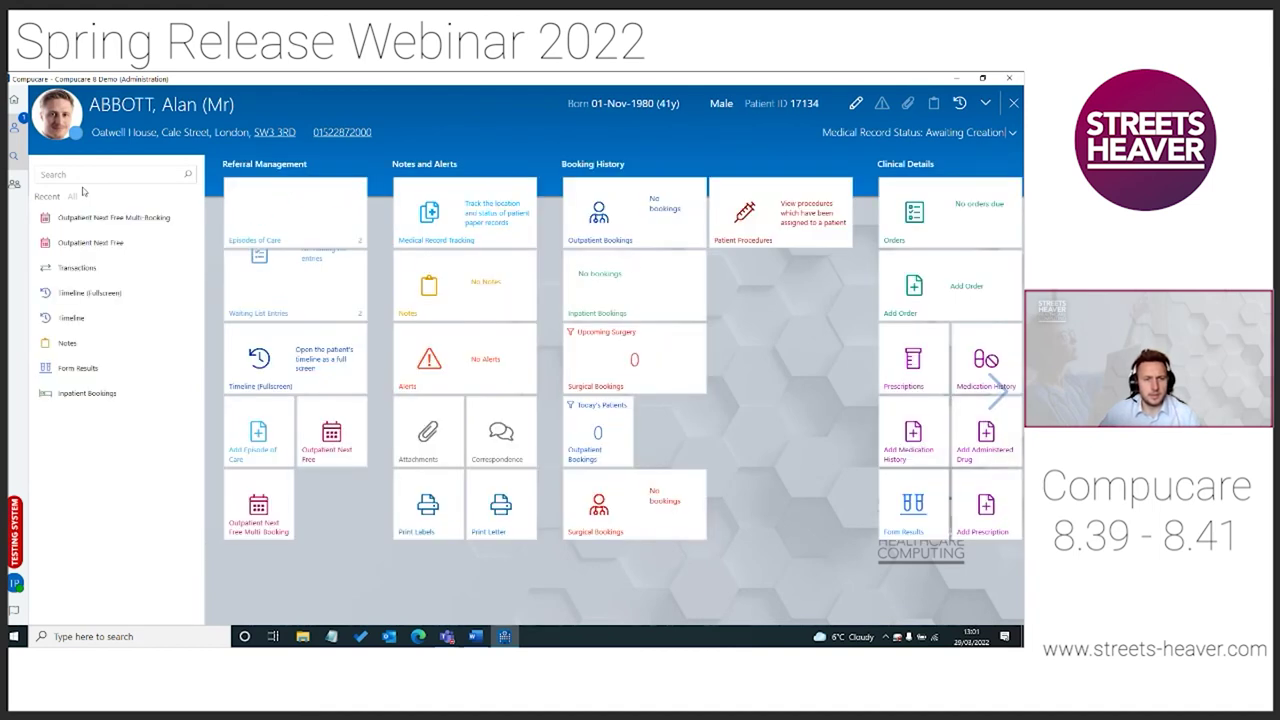
click(82, 246)
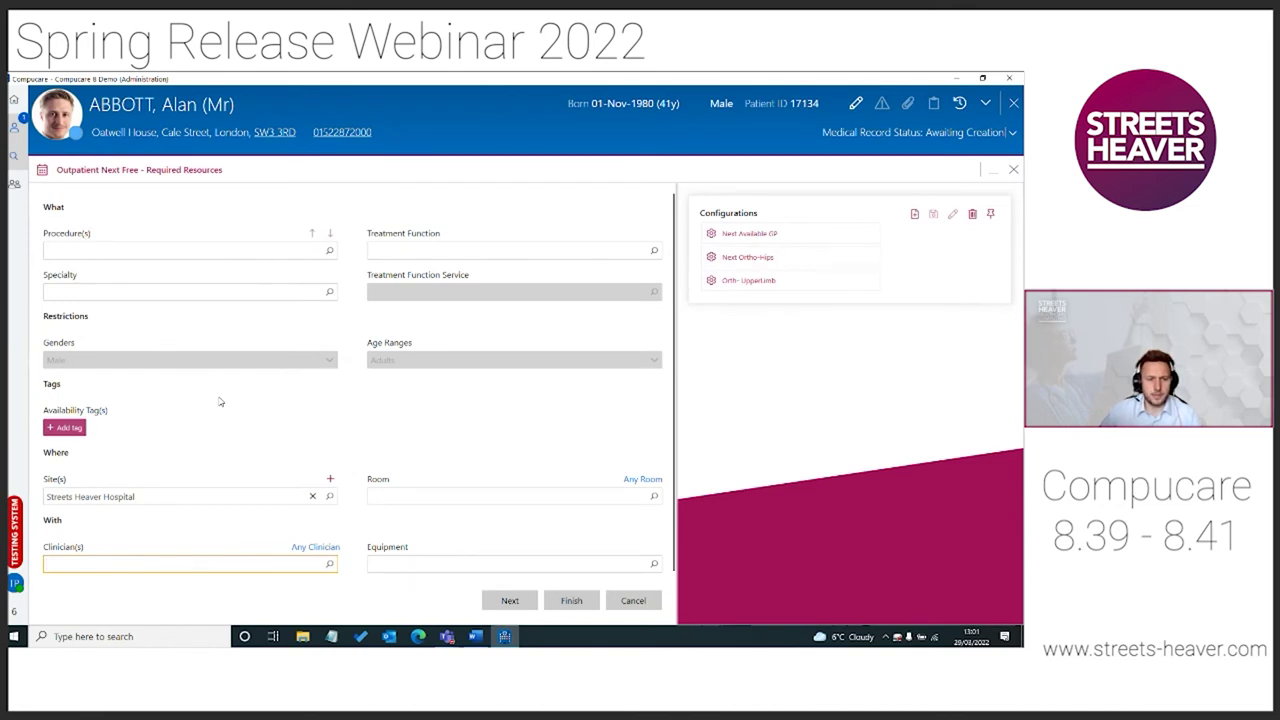
Add Streets Heaver London, Streets Heaver Manchester and Streets Heaver Nottingham to the sites searched alongside Streets Heaver Hospital.
scroll(222, 400, down, 1)
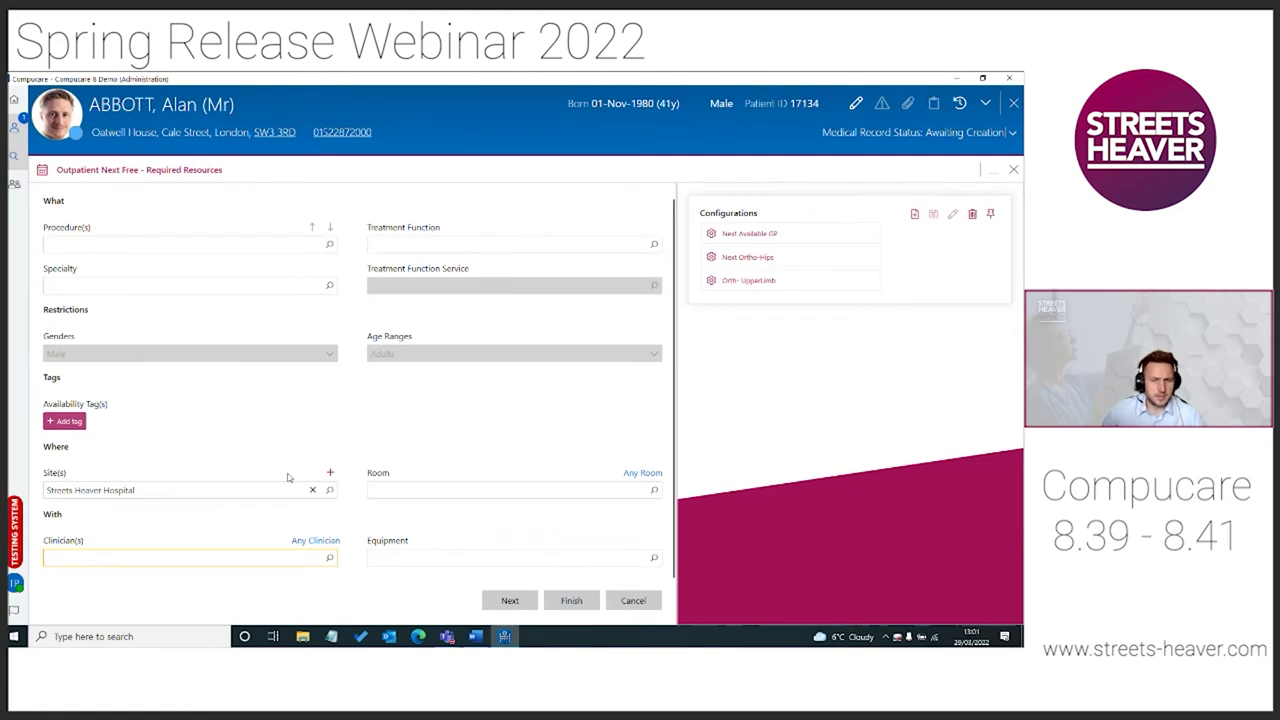
click(330, 472)
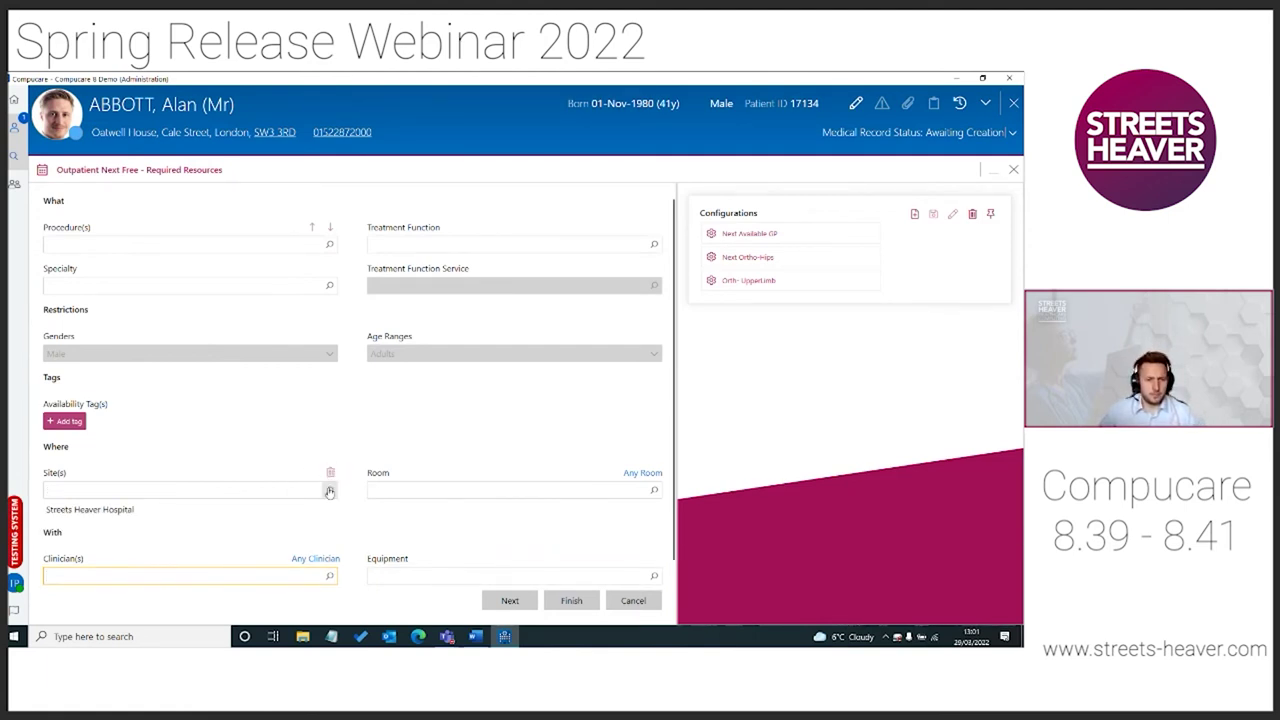
click(330, 490)
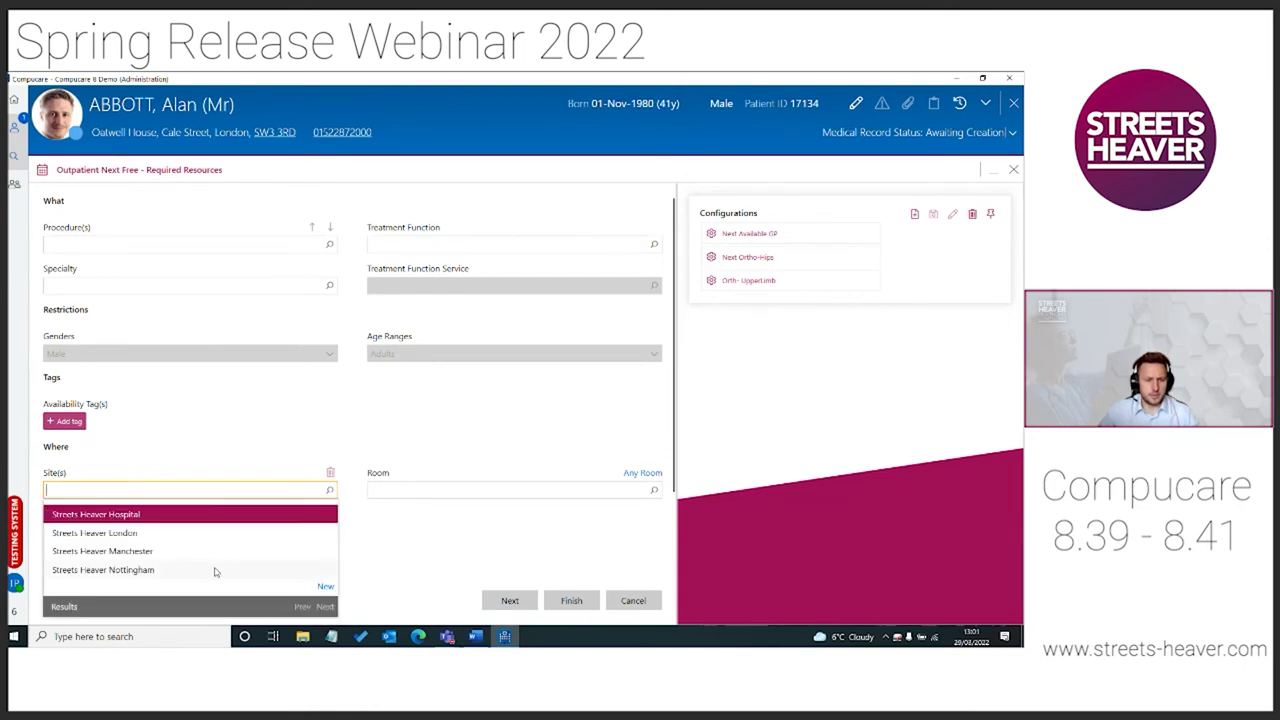
click(222, 551)
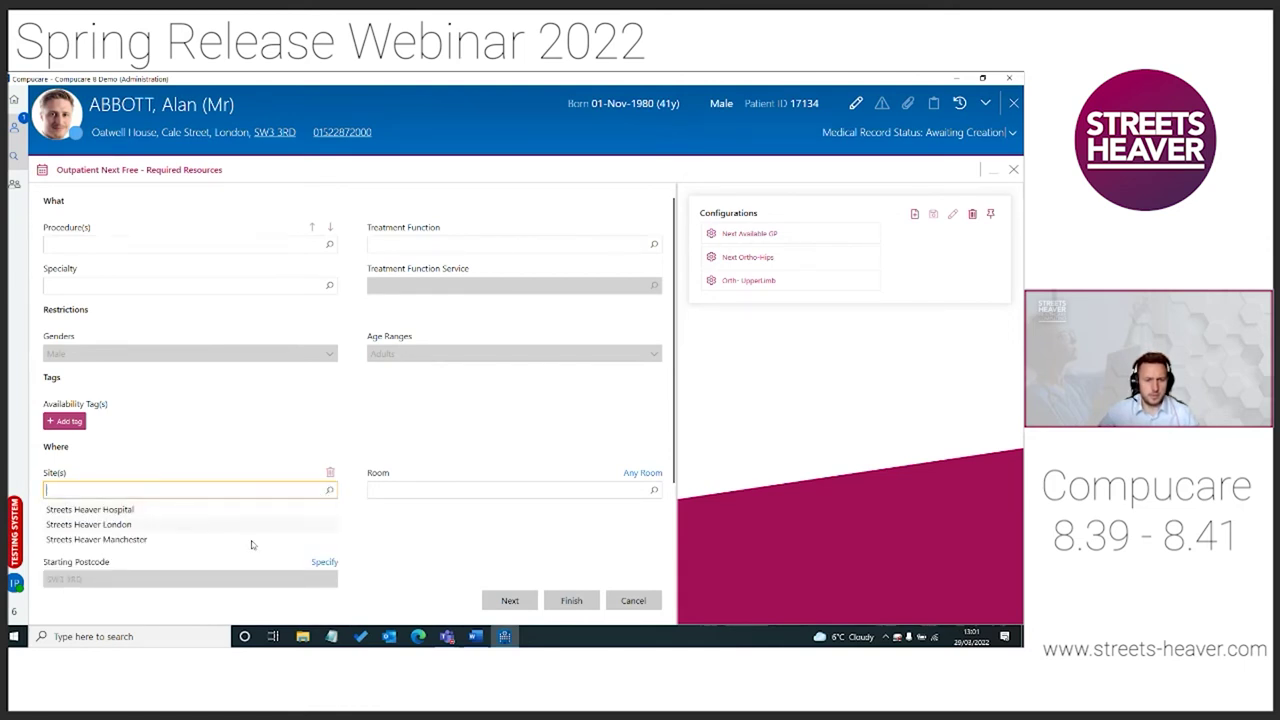
scroll(252, 545, down, 1)
click(329, 452)
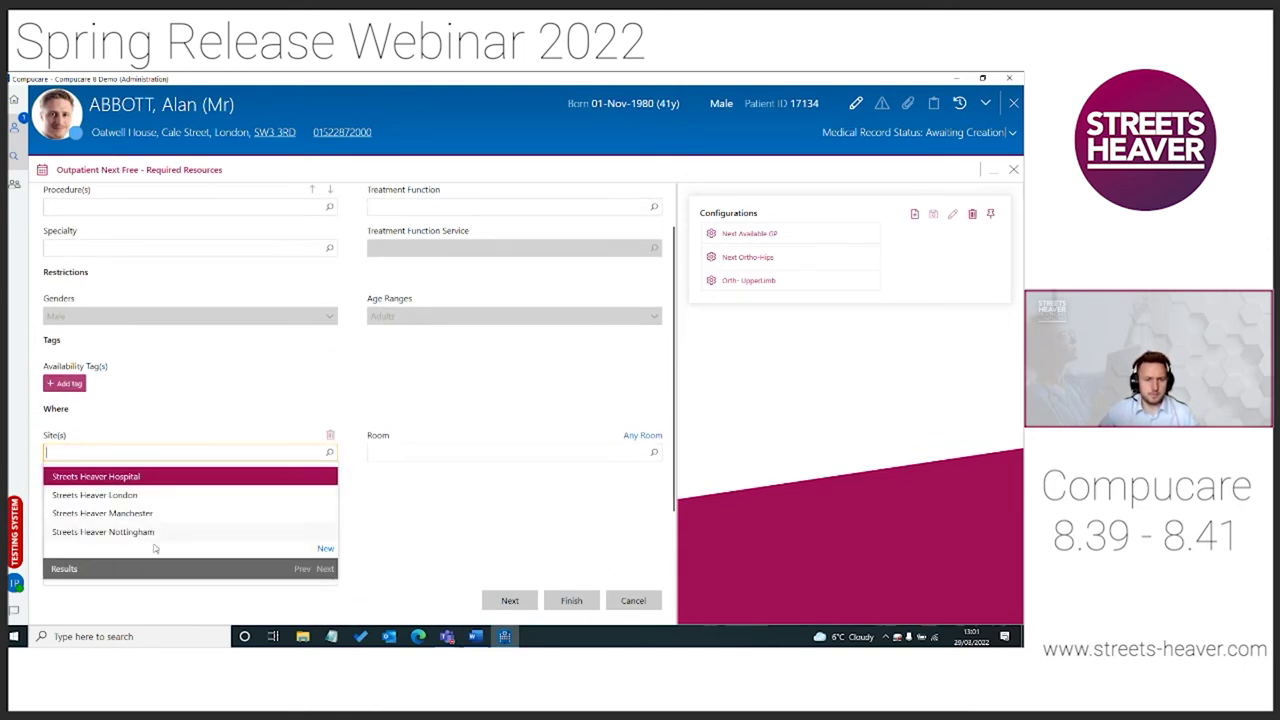
click(157, 532)
scroll(408, 508, down, 1)
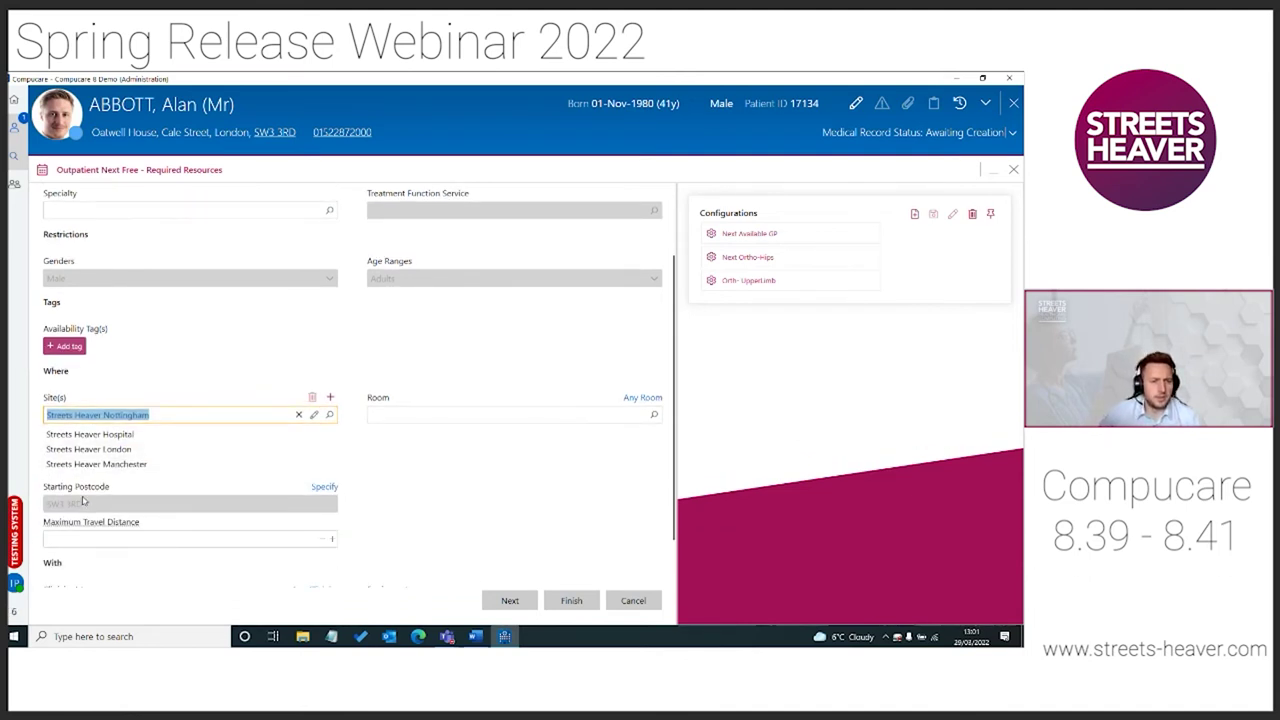
Set the maximum travel distance to 200 miles, allow any room, and continue to the appointment details.
scroll(84, 501, down, 1)
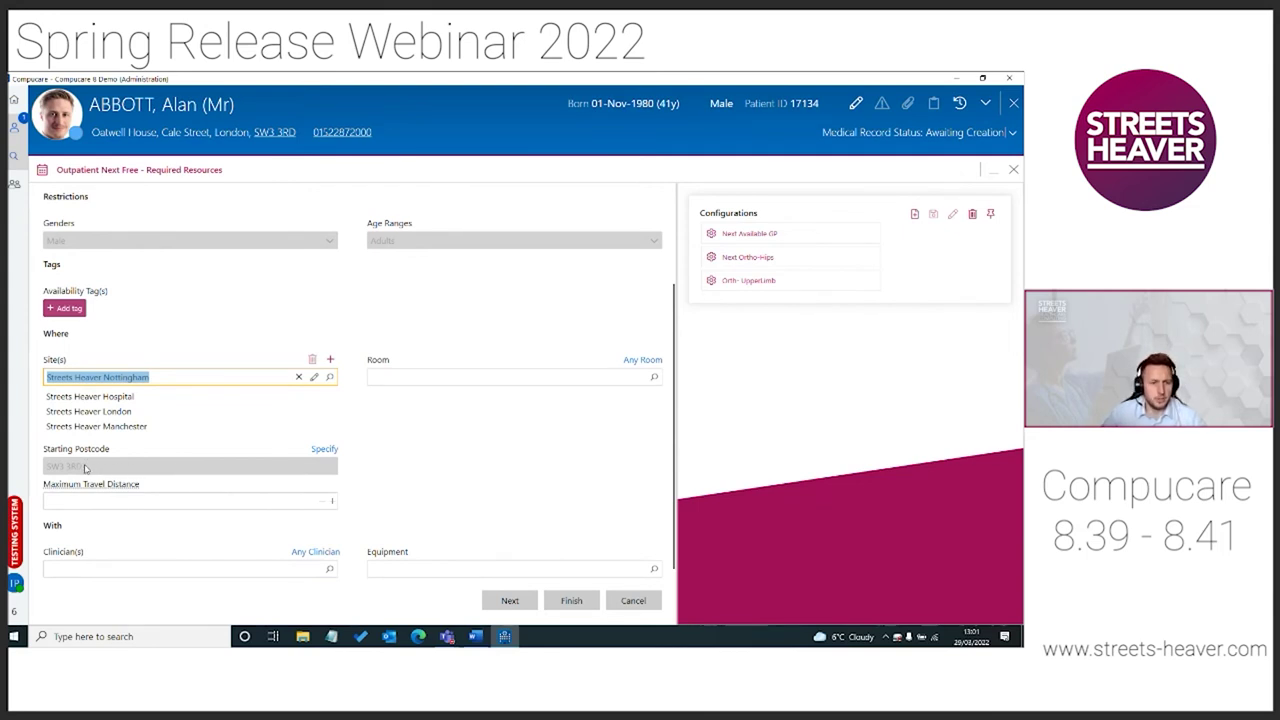
click(229, 500)
text(0 mile(s)
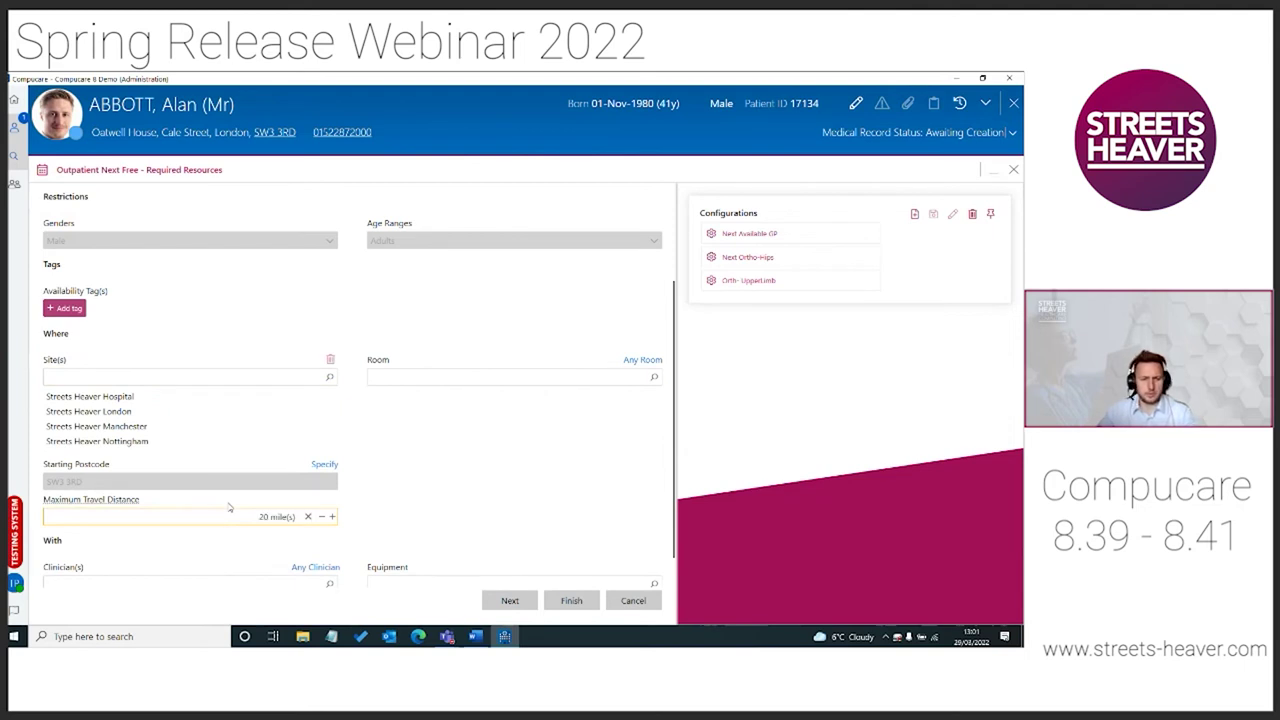
text(0)
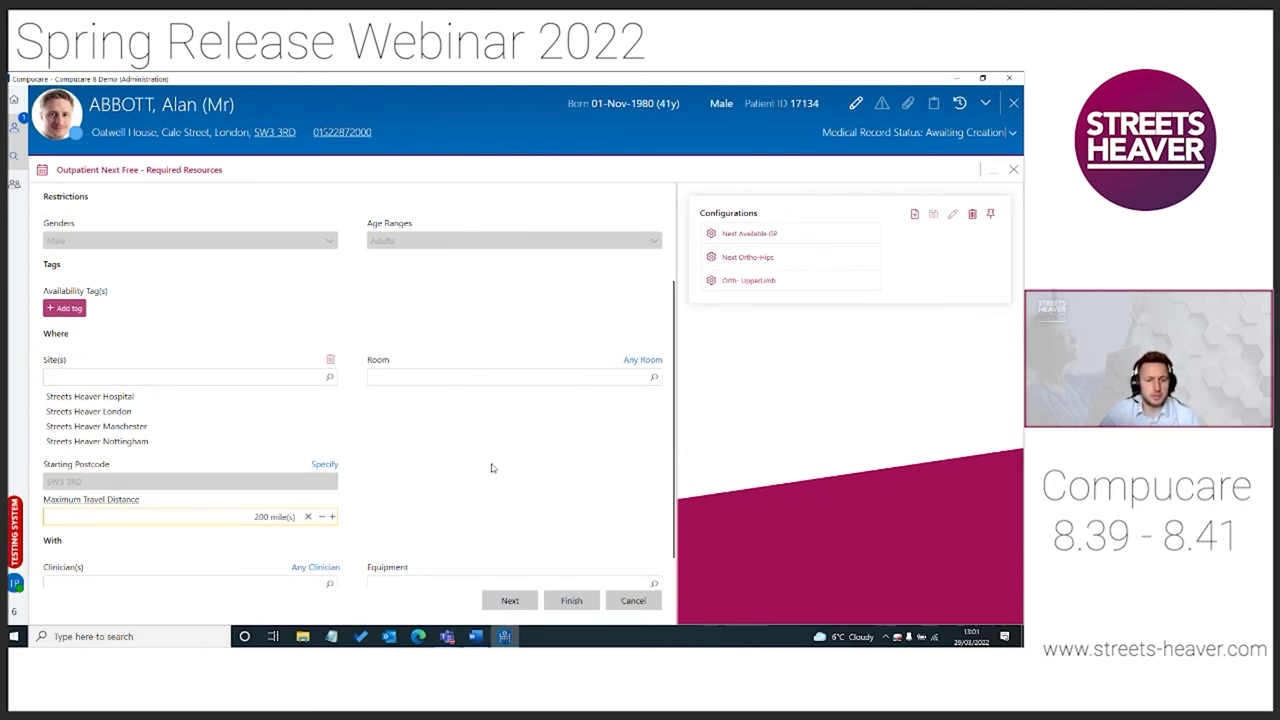
click(510, 600)
click(645, 359)
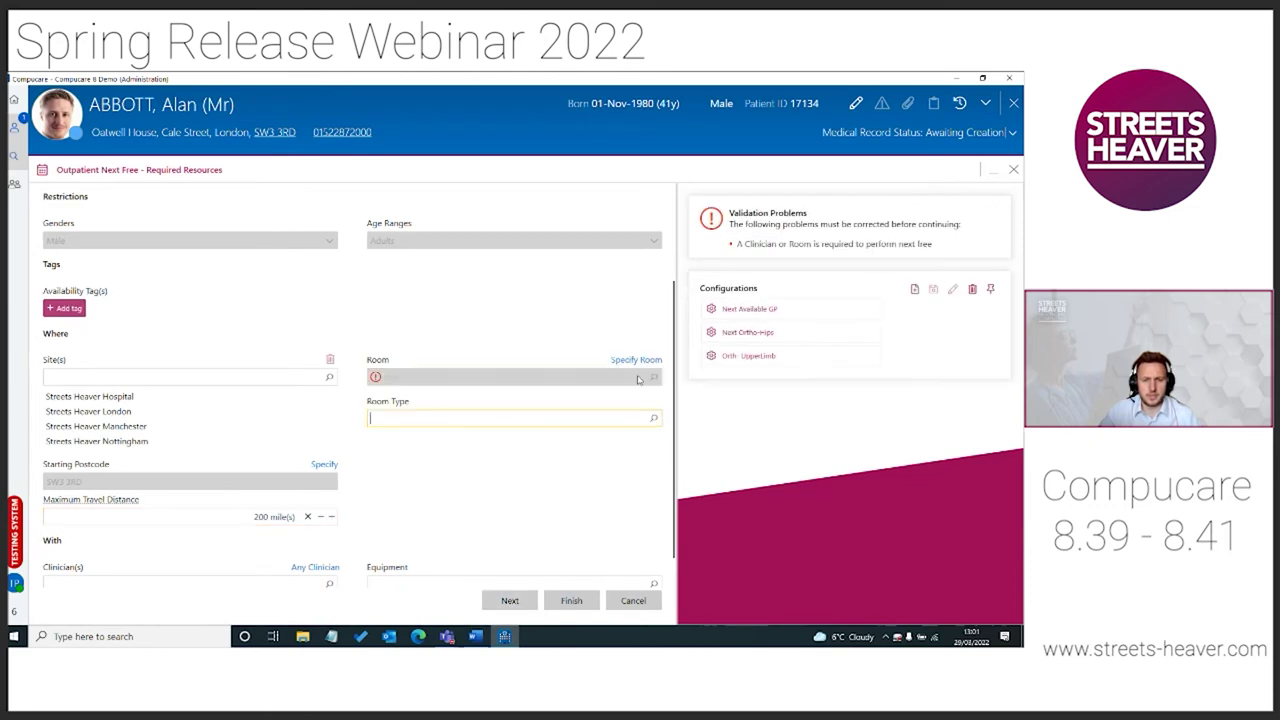
click(510, 600)
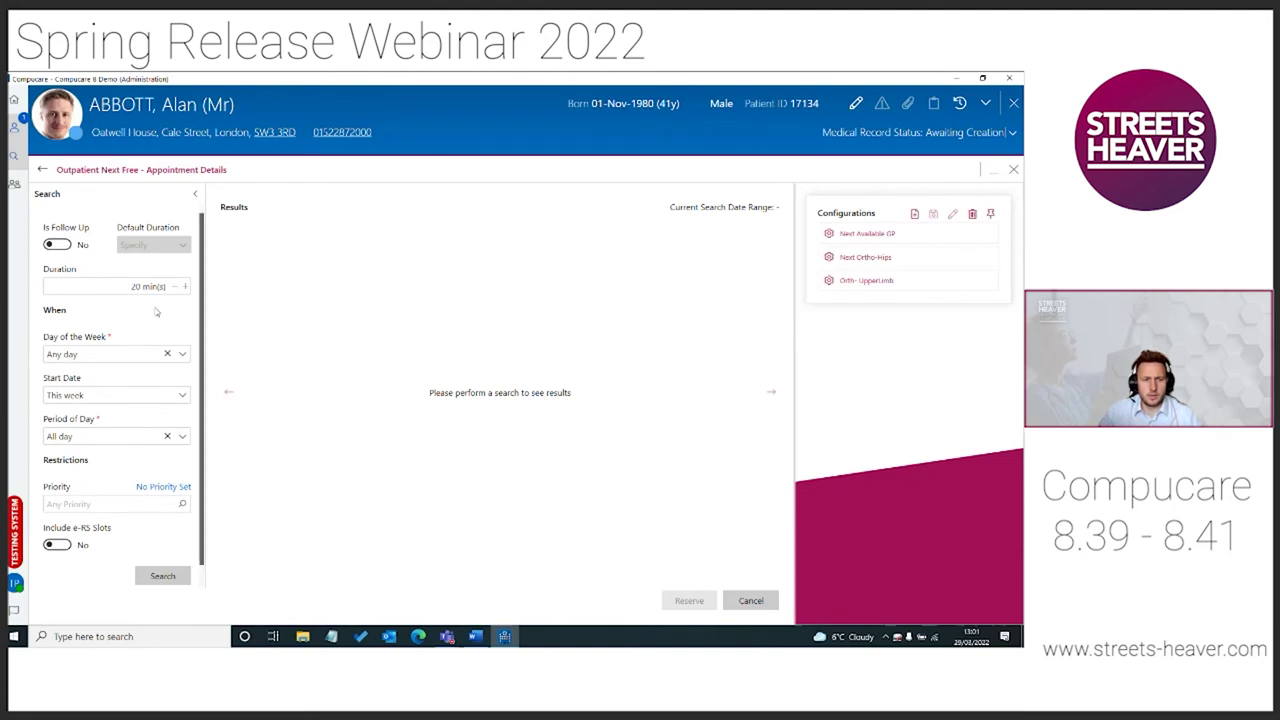
Limit the period of day to Afternoon (12:00 - 18:00) and search for available slots starting this week.
click(157, 397)
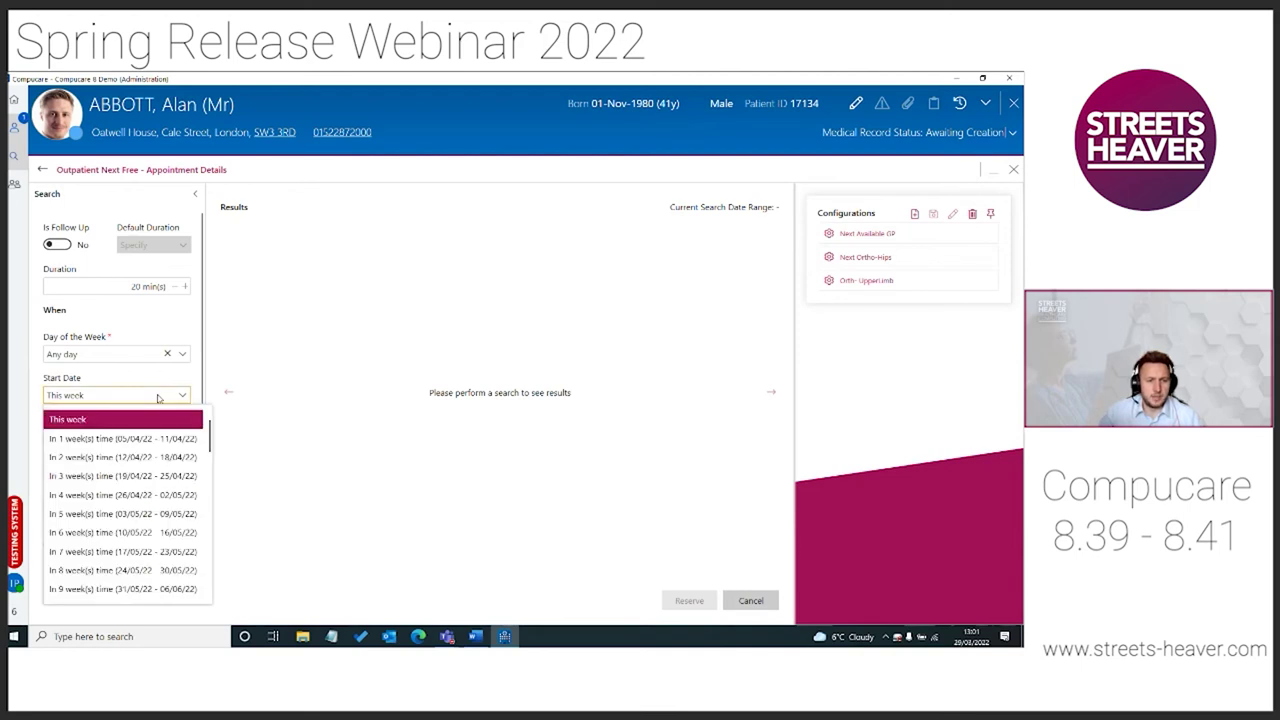
click(157, 397)
click(182, 437)
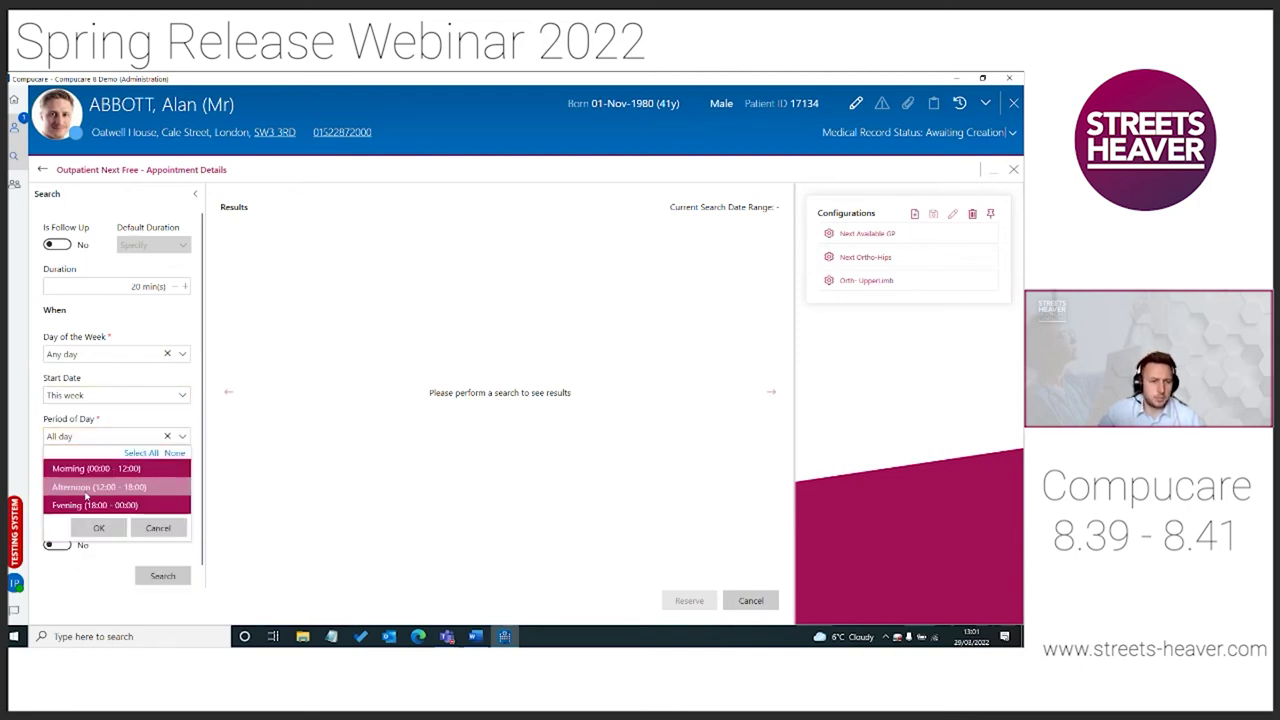
click(86, 489)
click(106, 530)
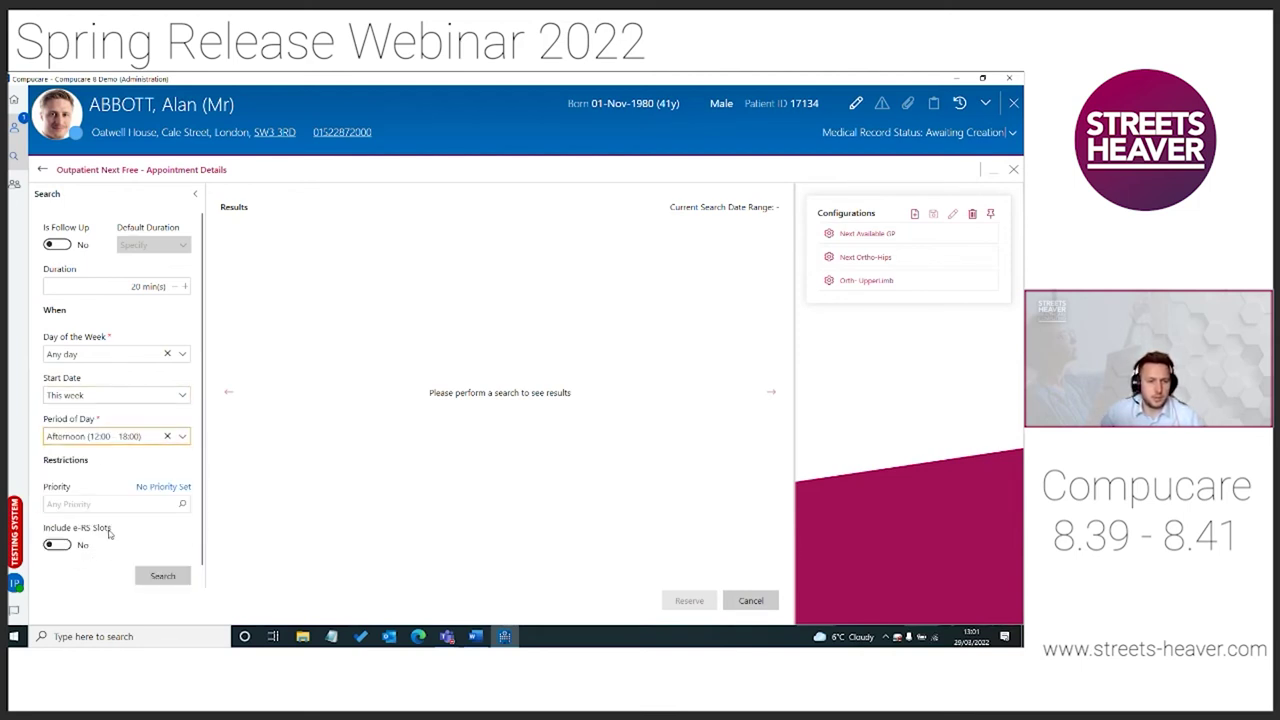
click(160, 577)
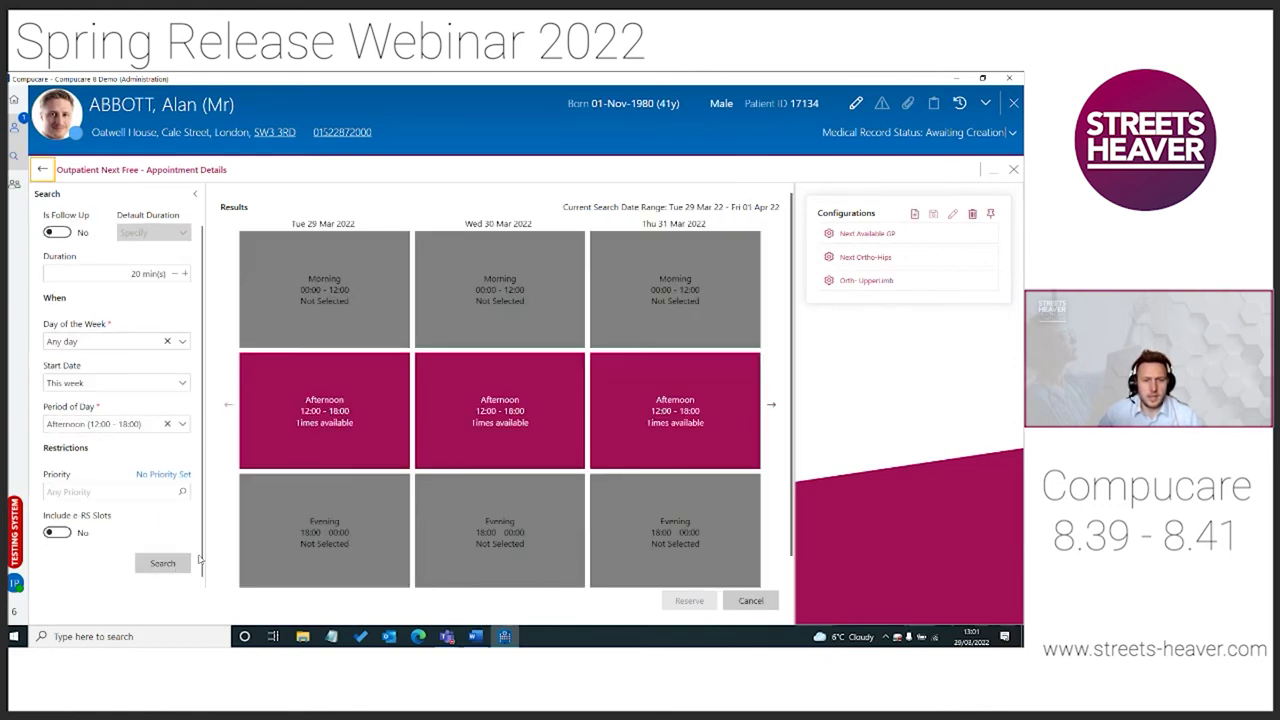
Review the sites offered by distance for the Tue 29 and Wed 30 Mar afternoons, and cancel the next-free search.
click(383, 397)
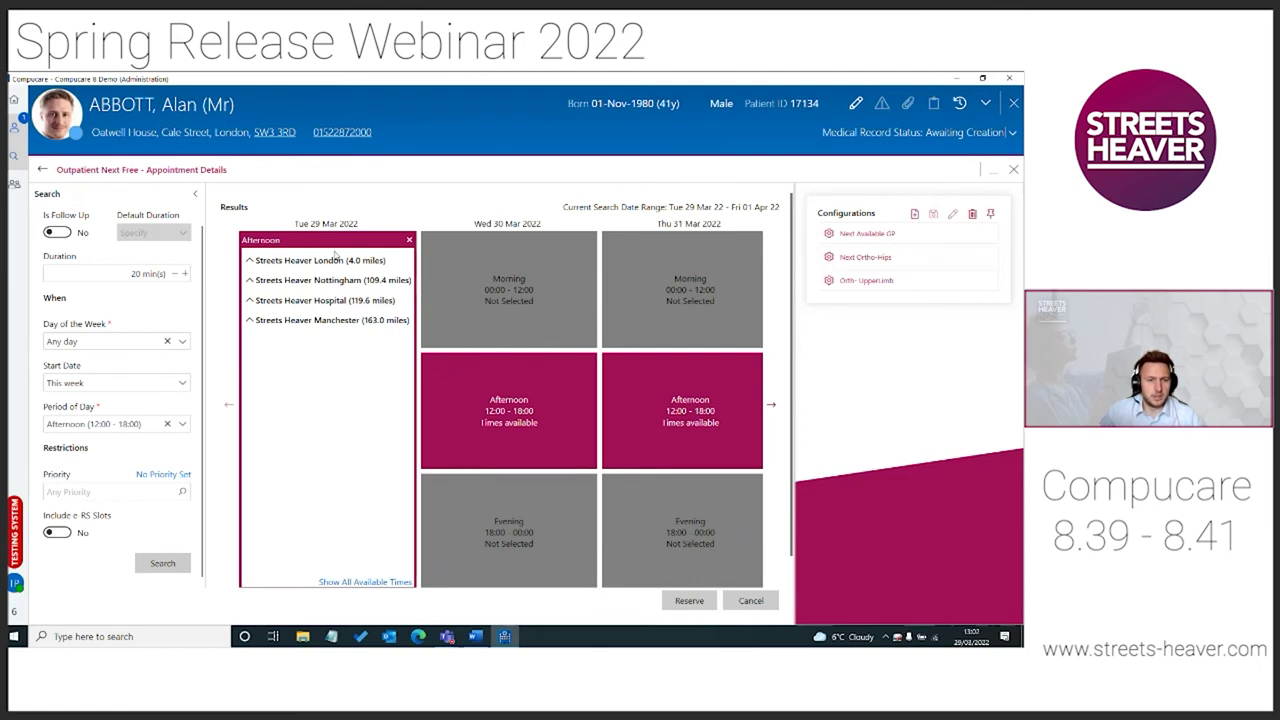
click(486, 402)
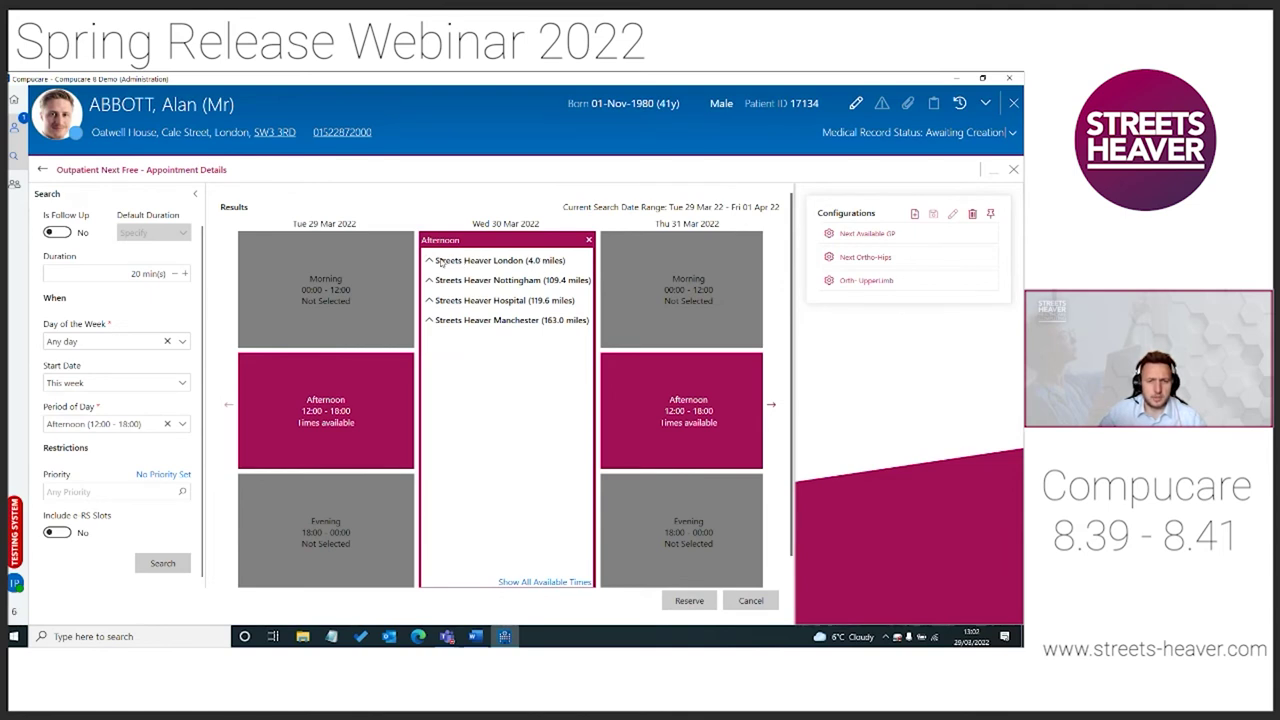
click(751, 601)
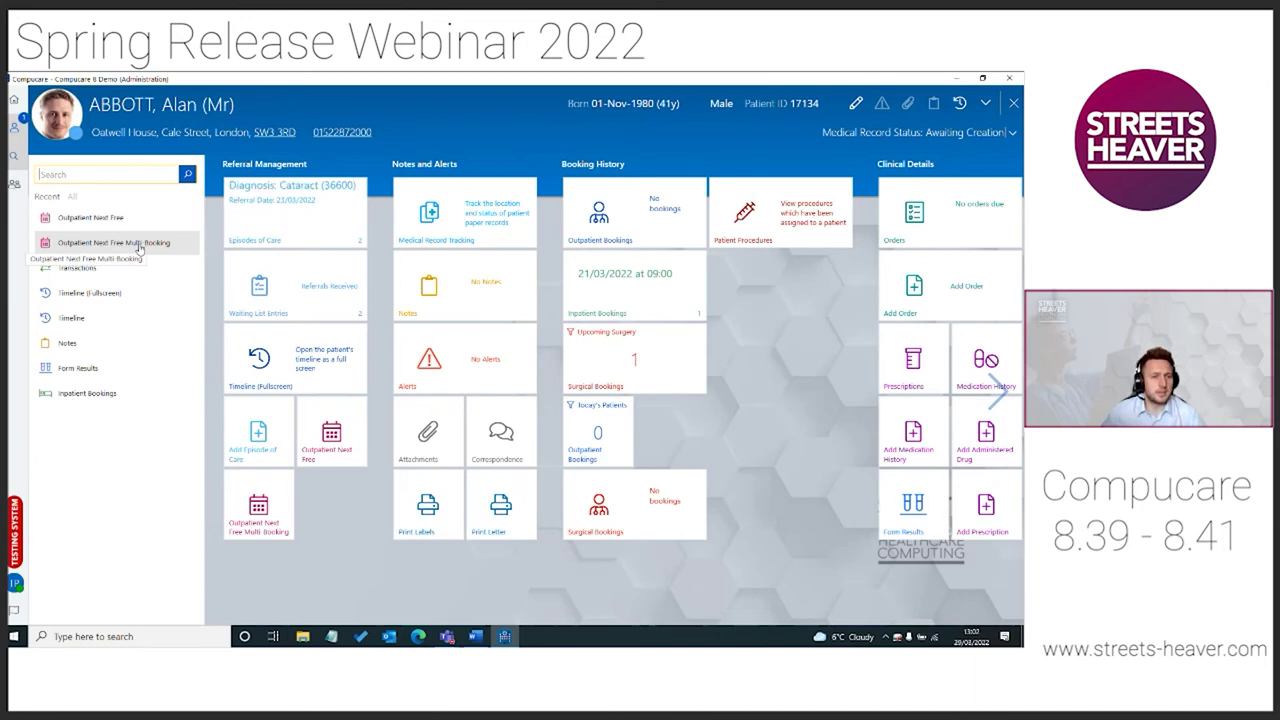
Start an Outpatient Next Free Multi-Booking with the Cataract Review configuration and search for its linked appointments.
click(140, 246)
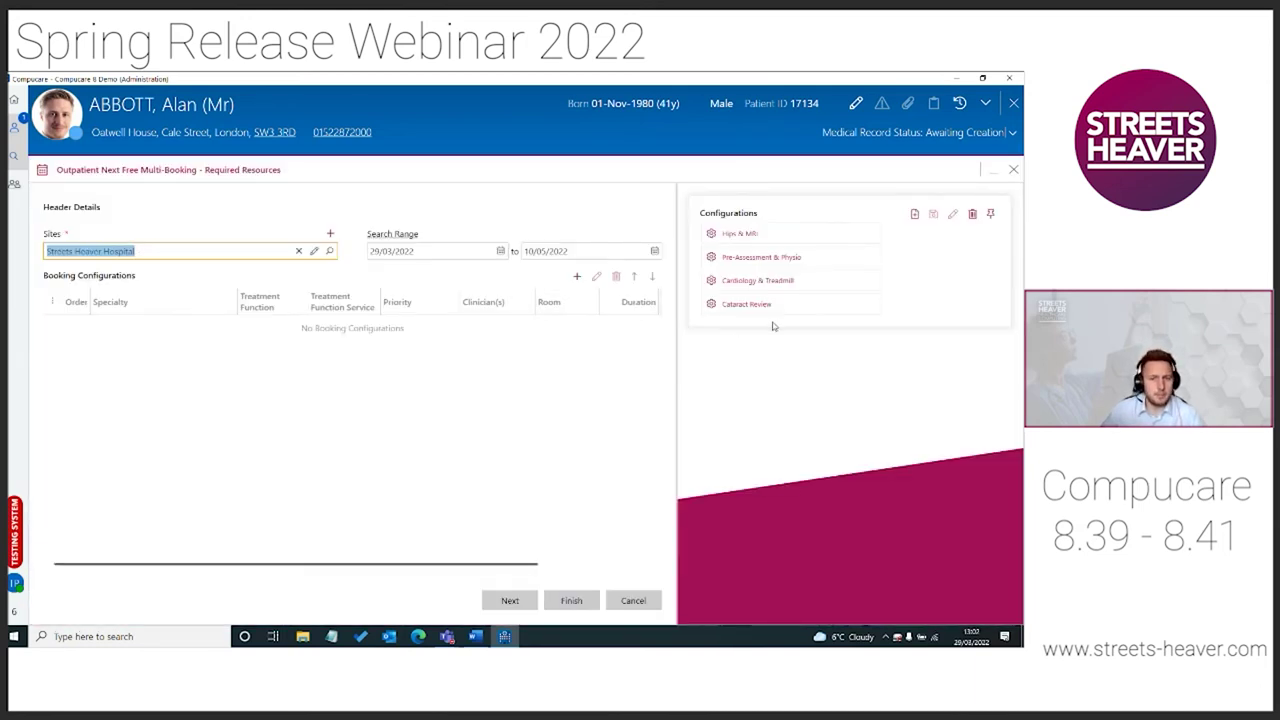
mouse_move(776, 310)
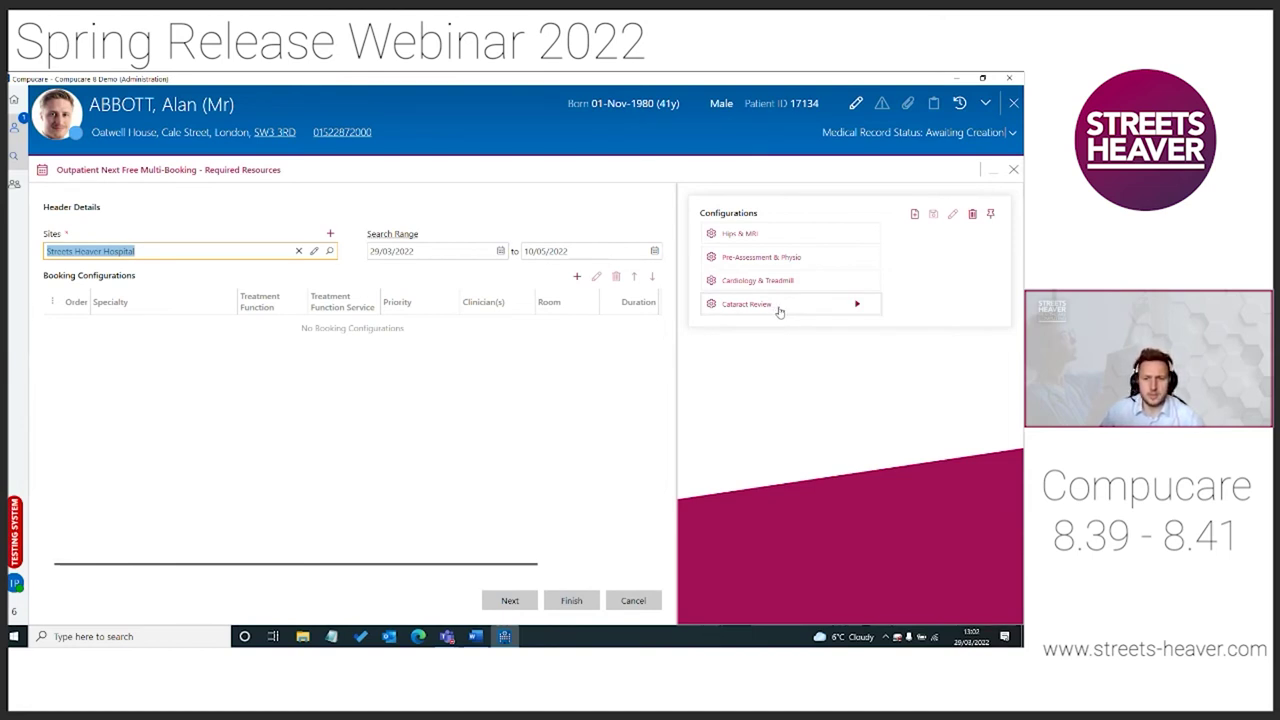
click(784, 309)
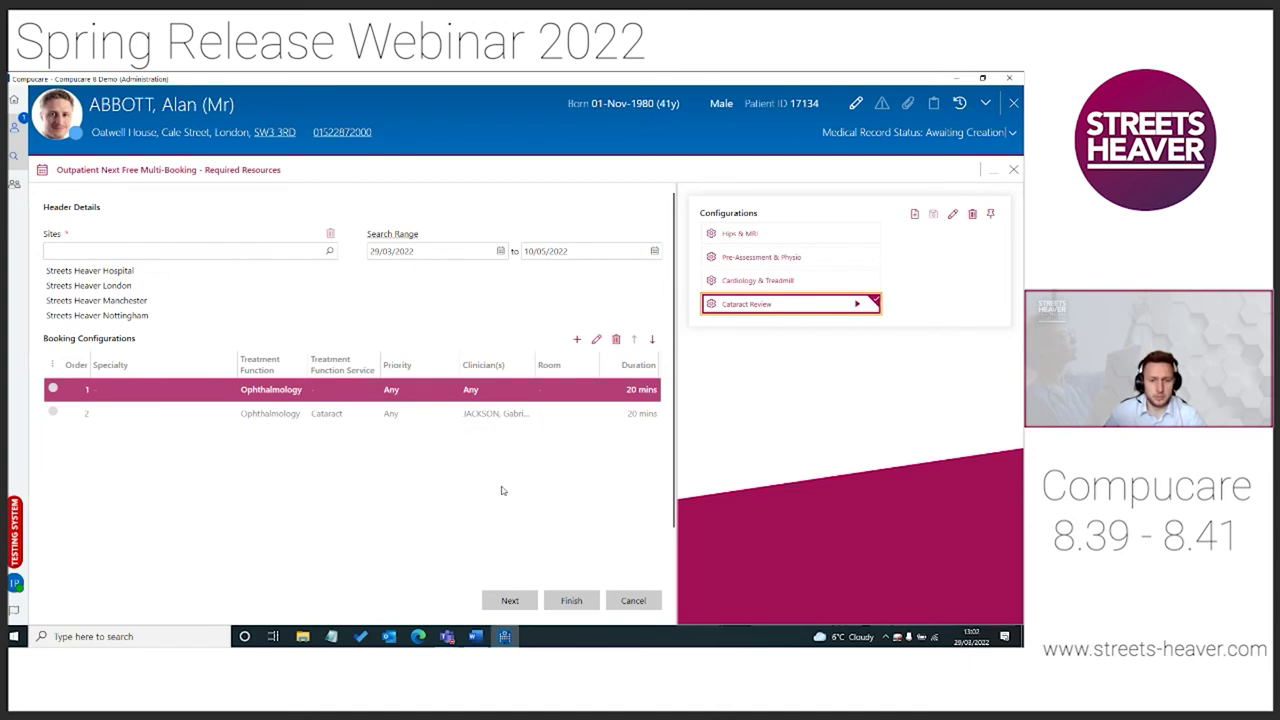
click(511, 602)
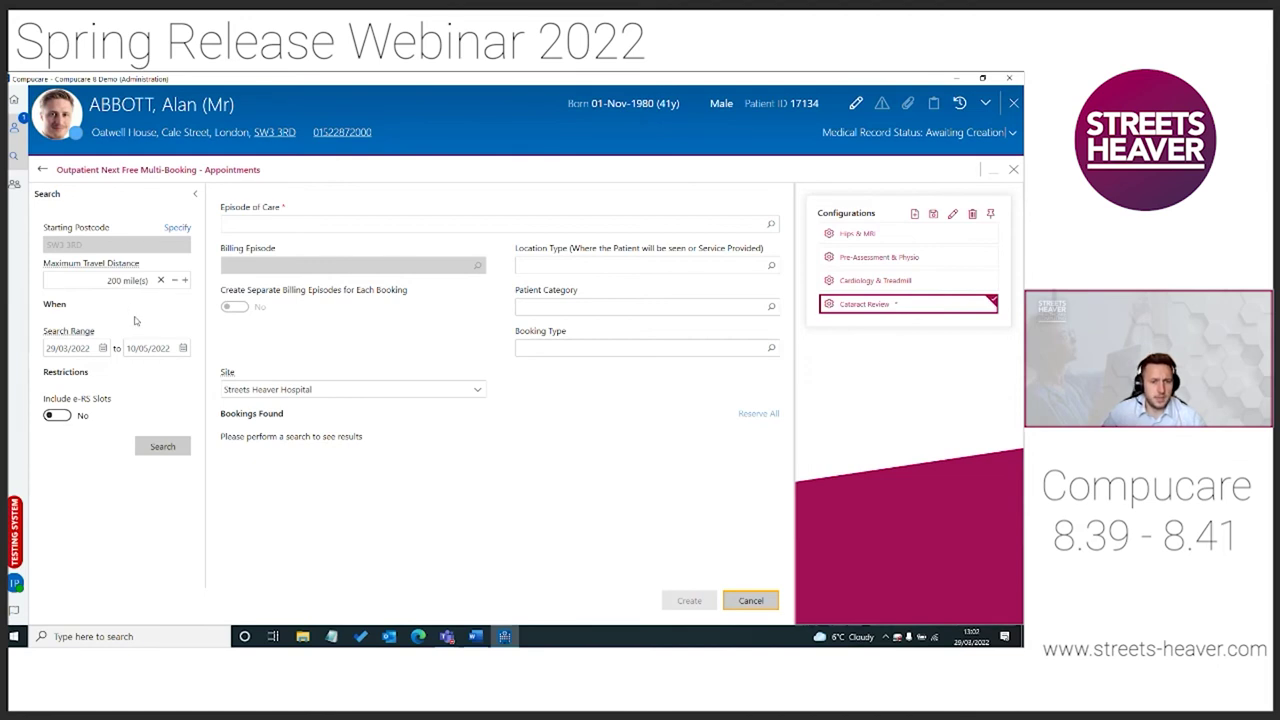
click(158, 447)
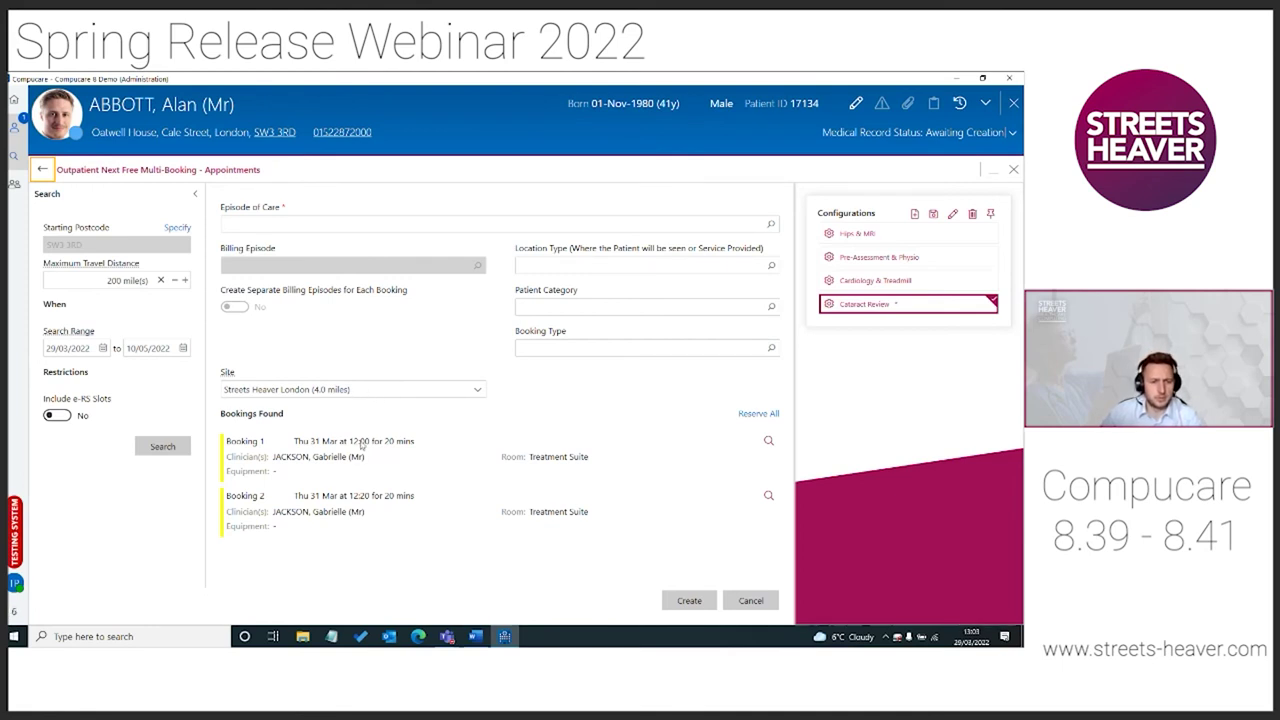
Compare the bookings found at Streets Heaver Manchester with those at Streets Heaver London, returning to the London site.
click(358, 390)
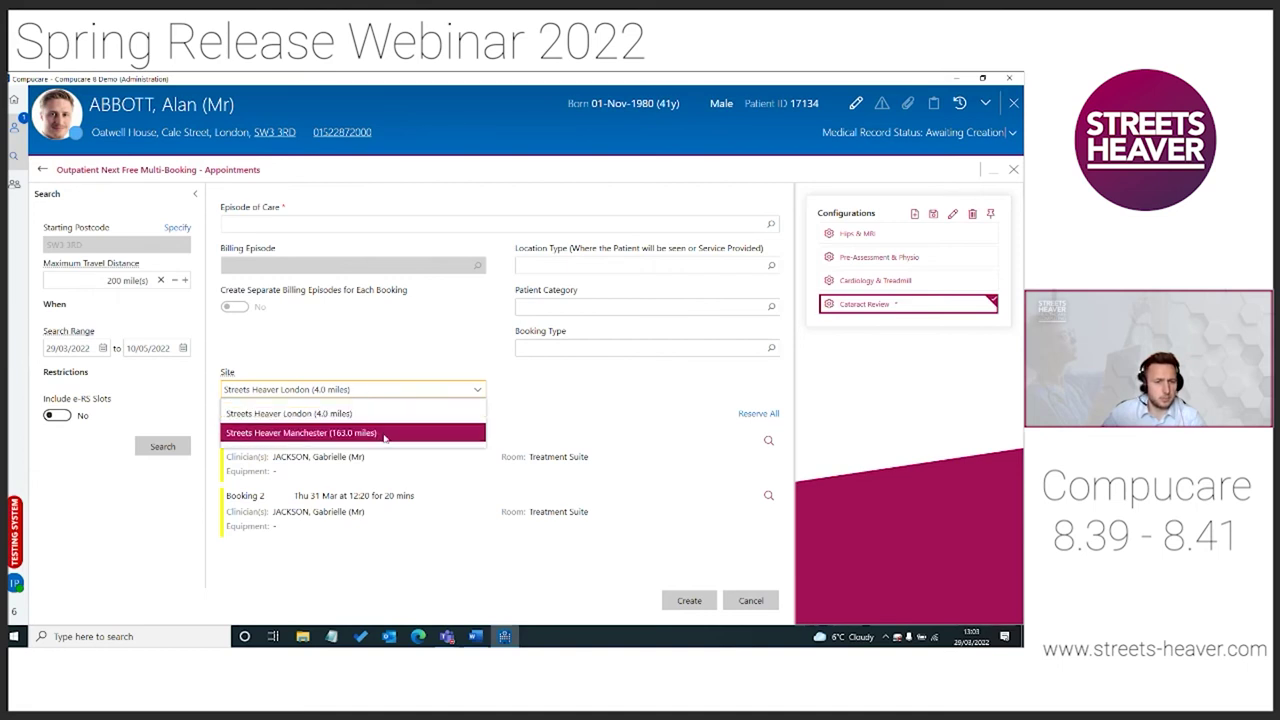
click(384, 434)
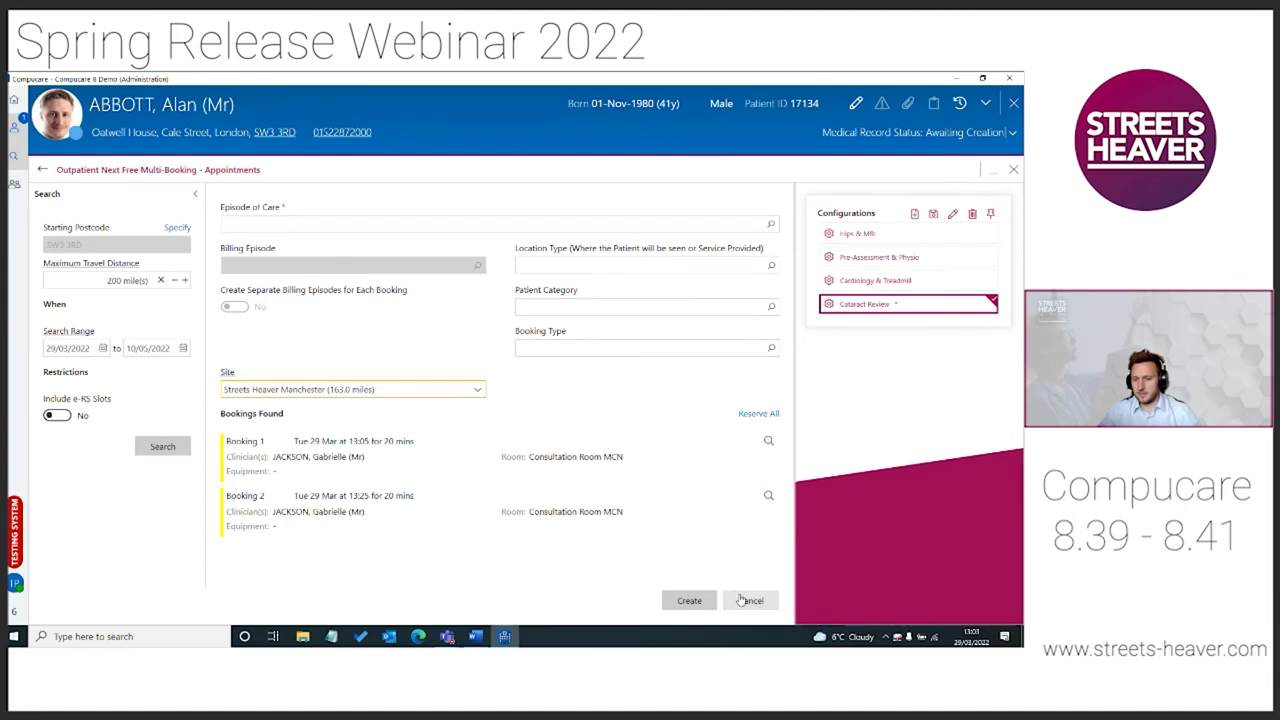
click(406, 392)
click(381, 410)
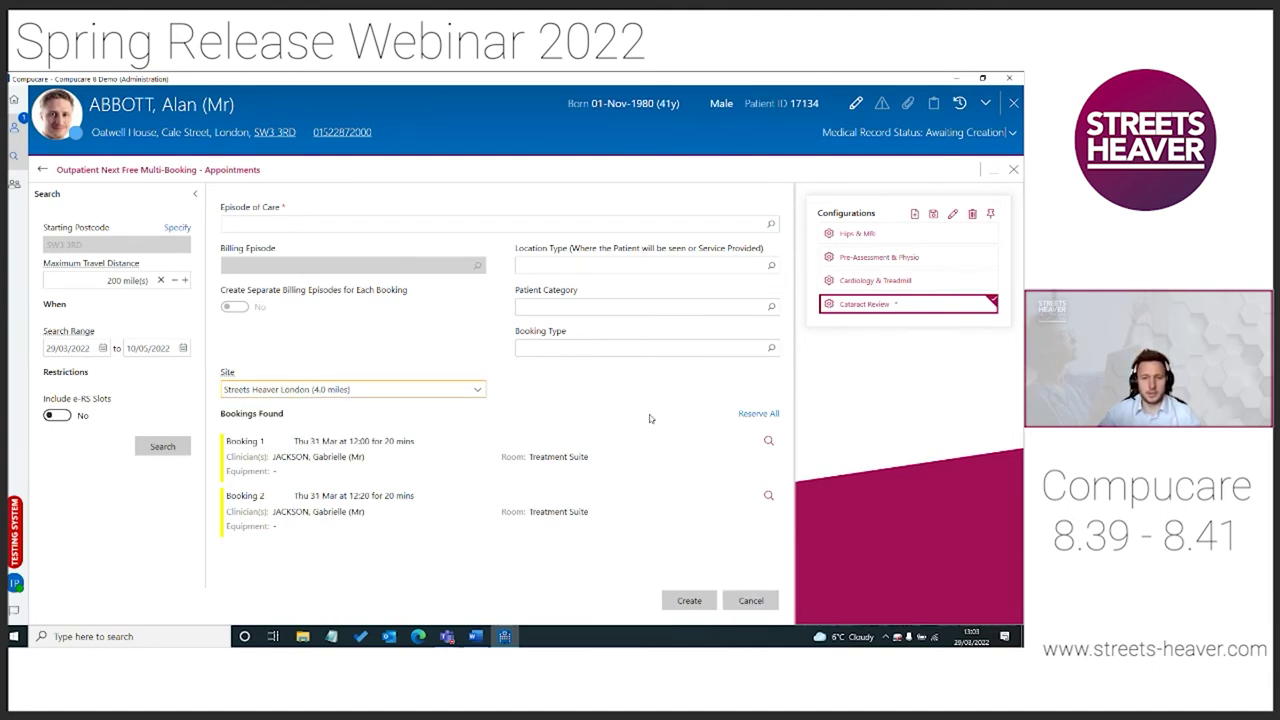
Reserve all London bookings, create them under the 23/03/2022 Ophthalmology cataract episode of care, and discard the new outpatient booking without saving.
click(772, 416)
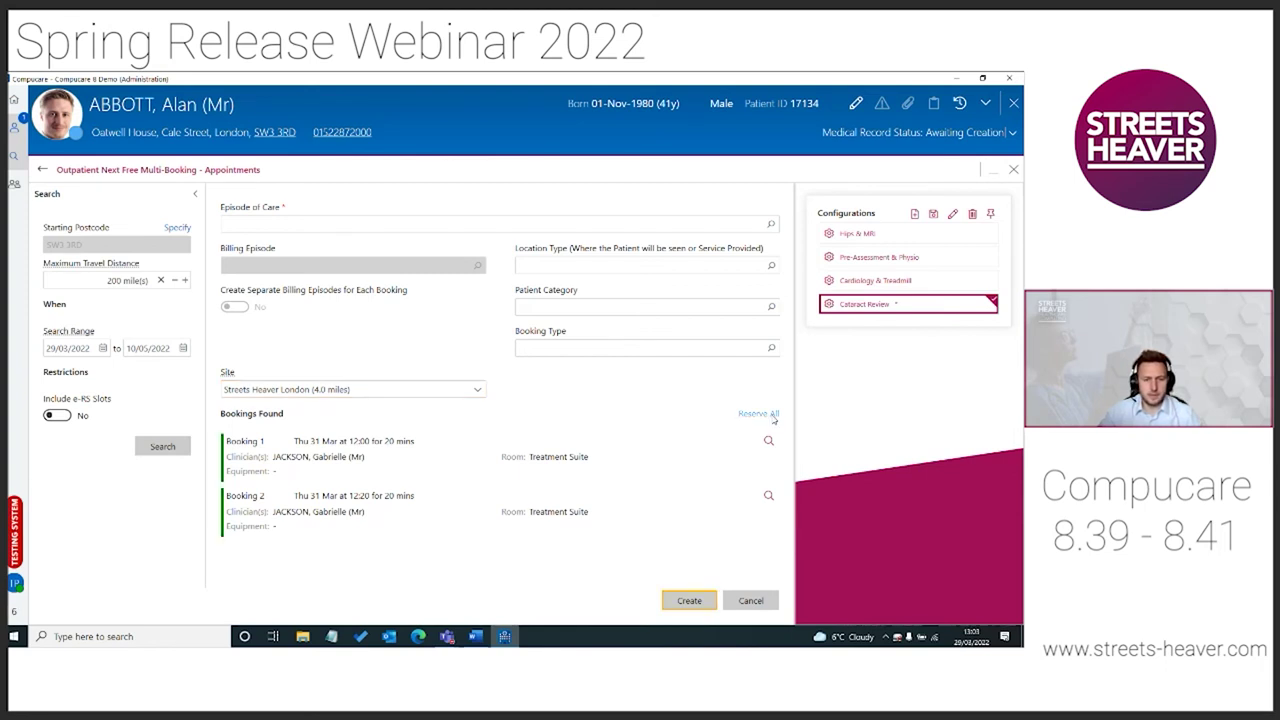
click(671, 602)
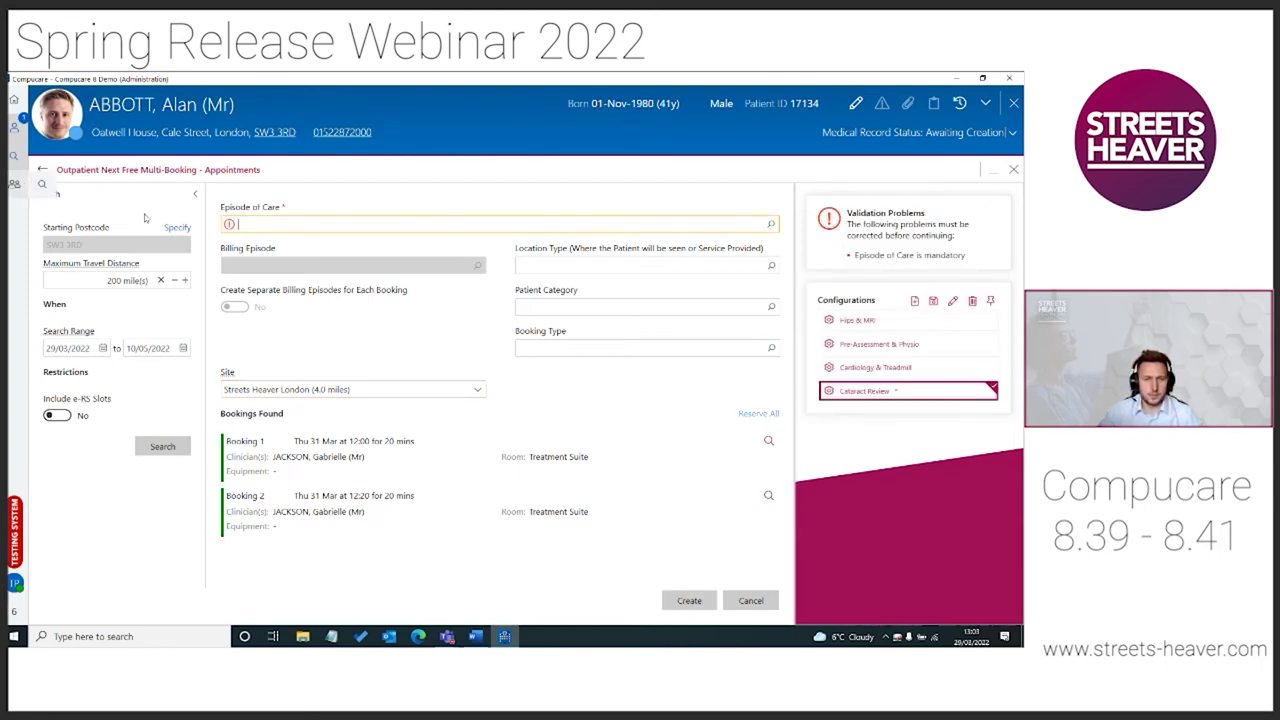
click(774, 226)
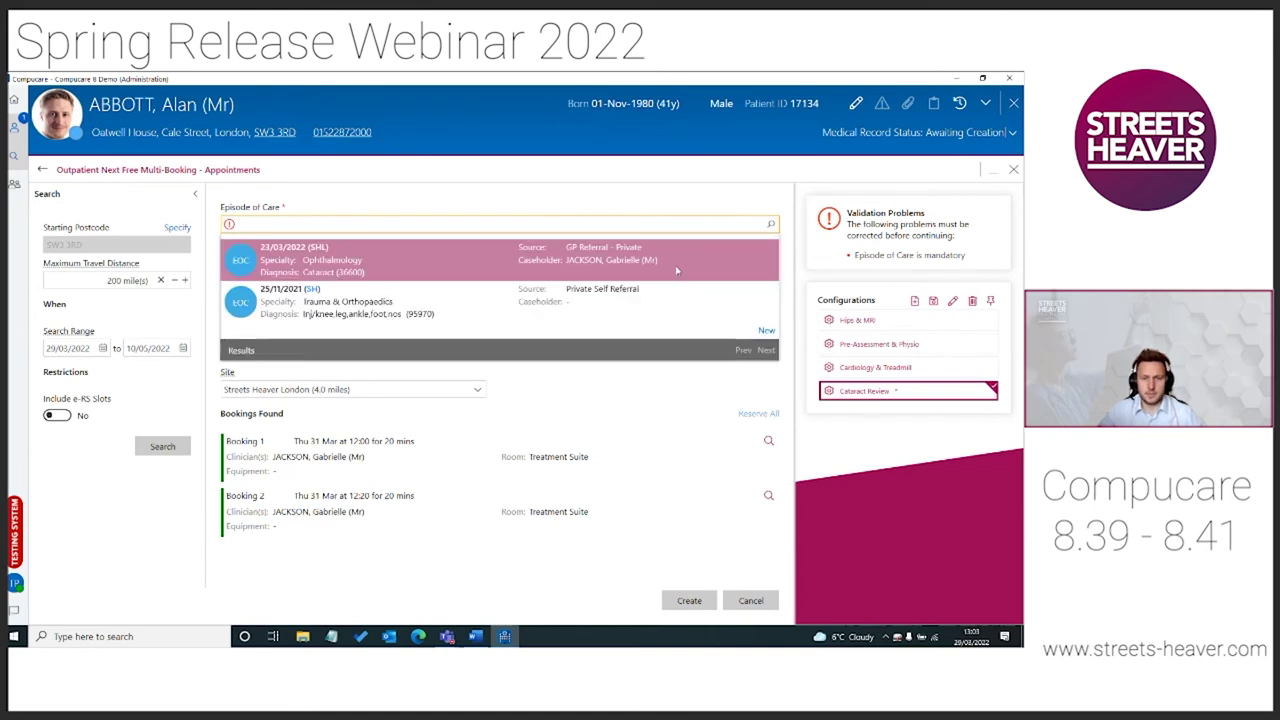
click(678, 268)
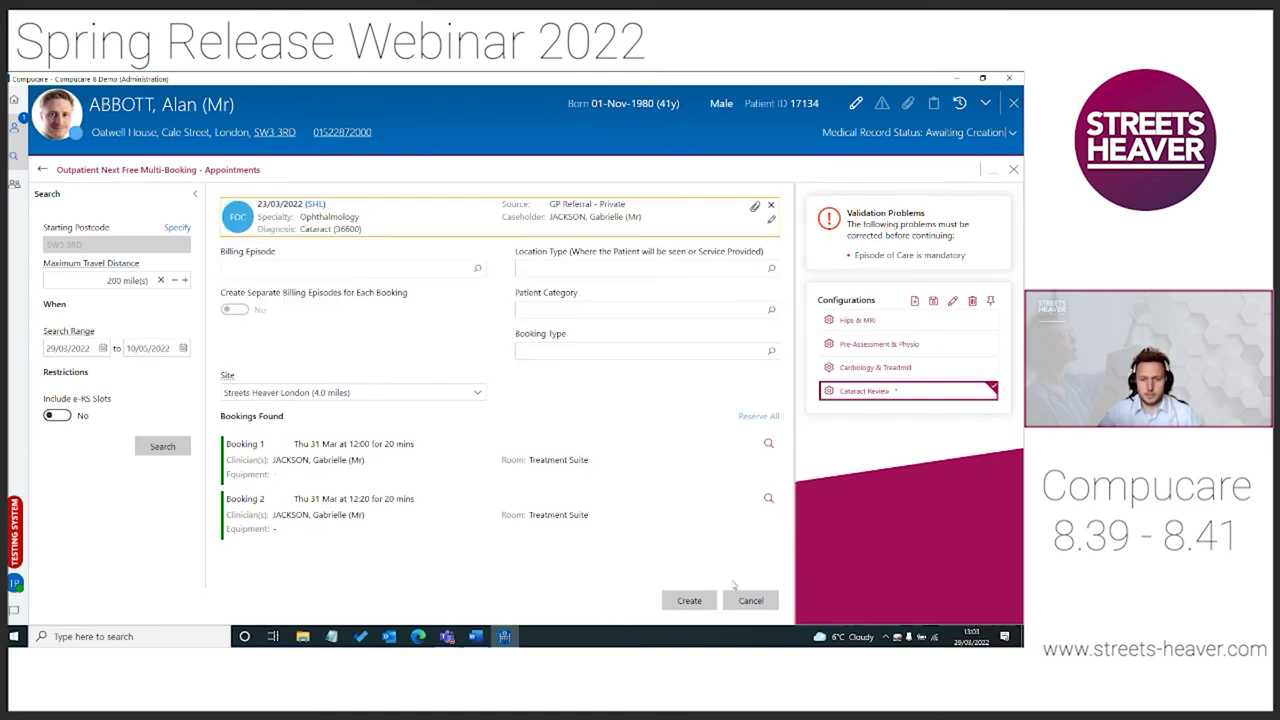
click(699, 601)
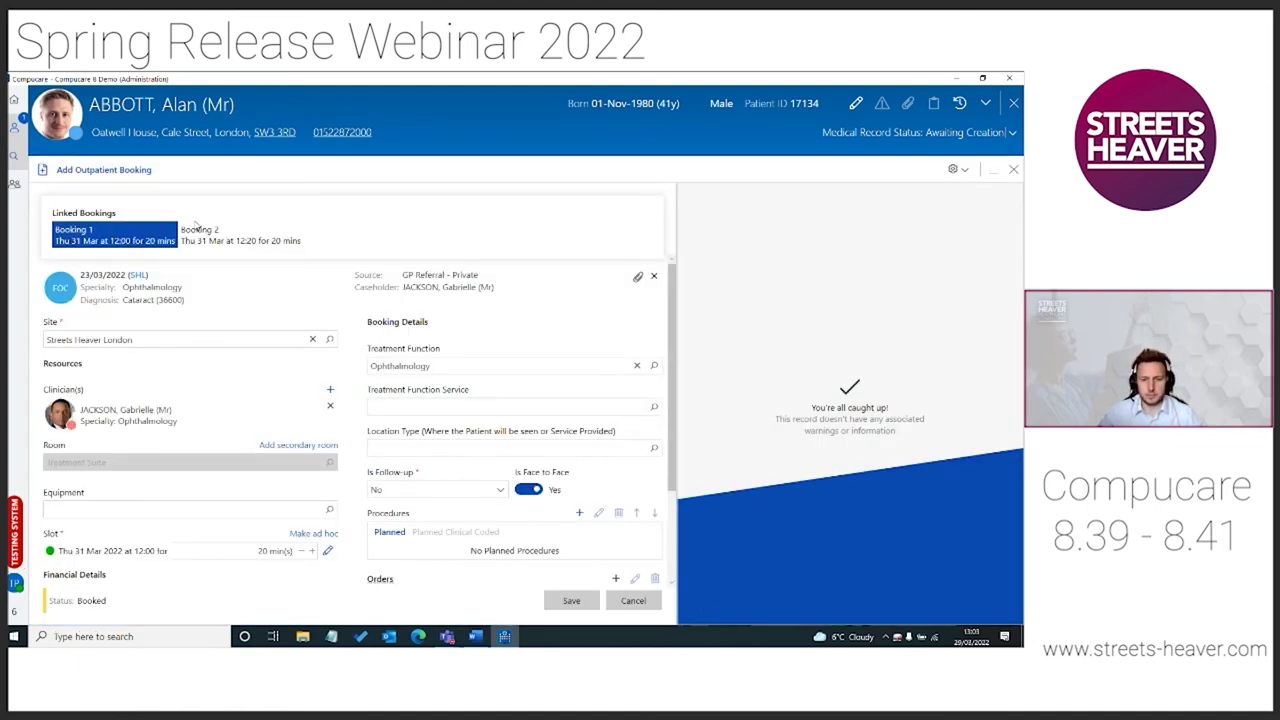
click(636, 606)
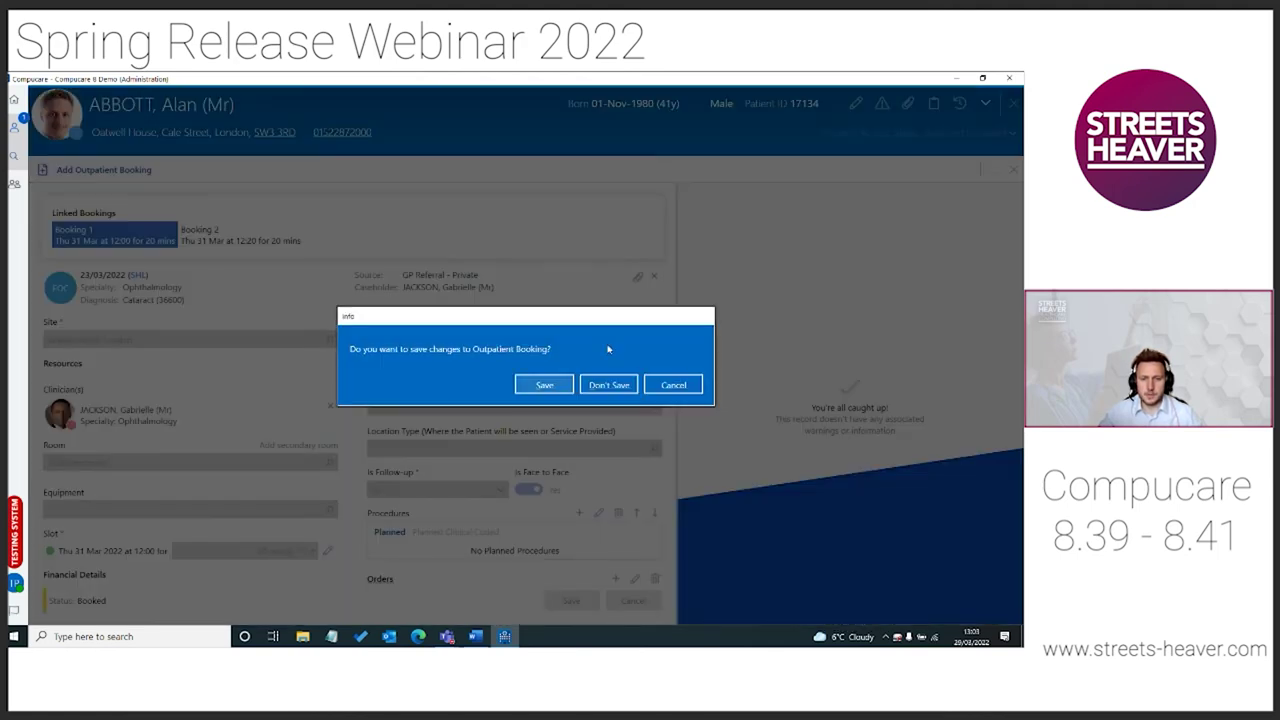
click(608, 385)
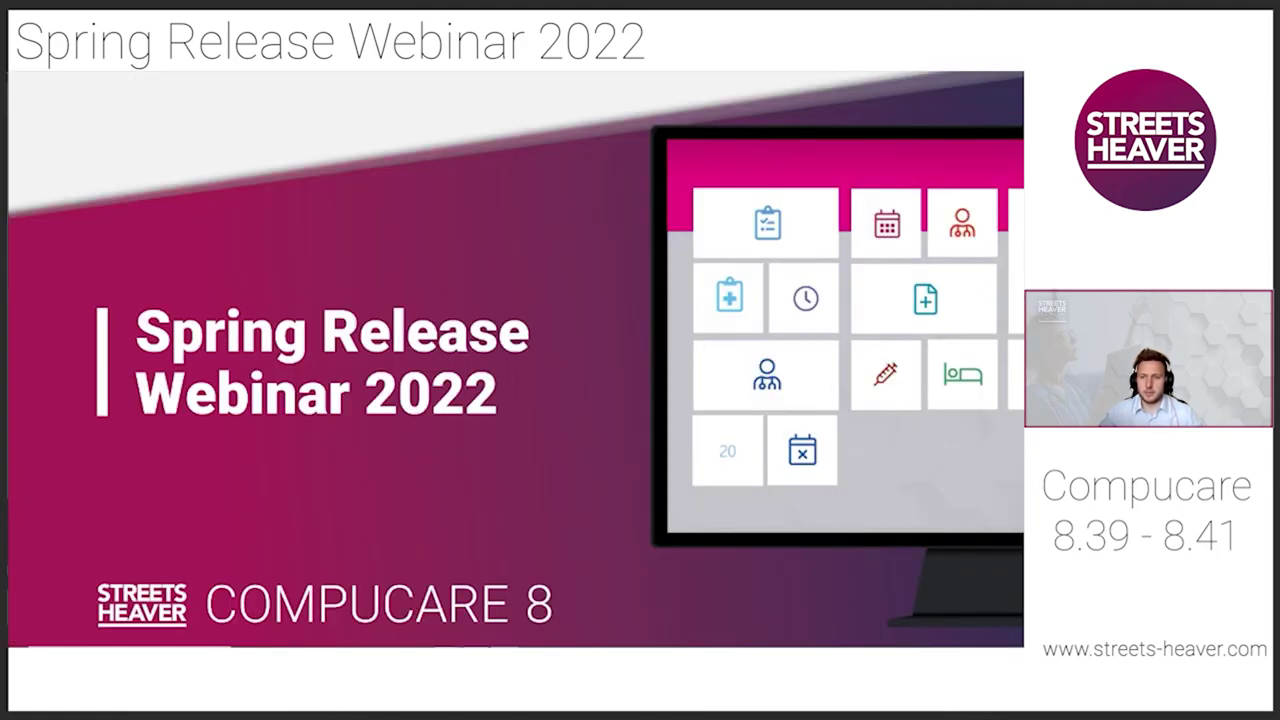